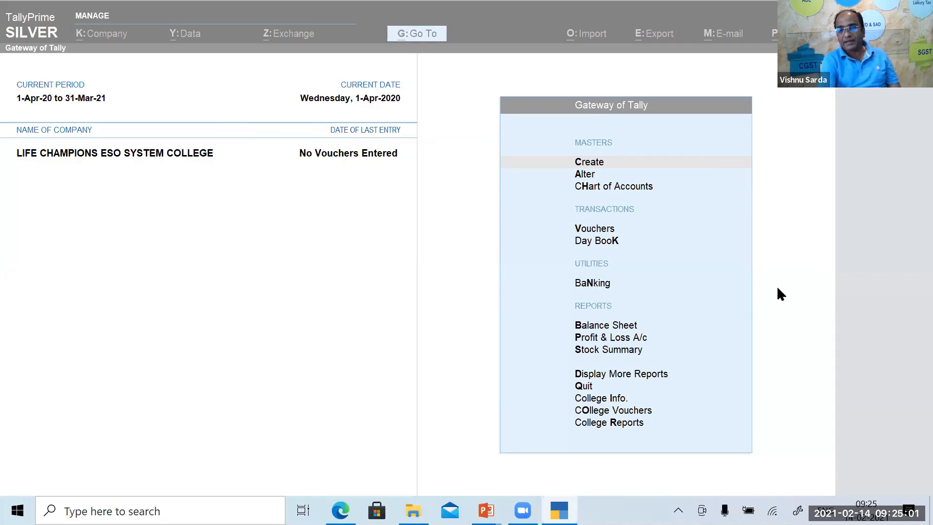
Browse the Gateway menu's College Info, College Vouchers and College Reports entries.
{"action": "left_click", "coordinate": [615, 402]}
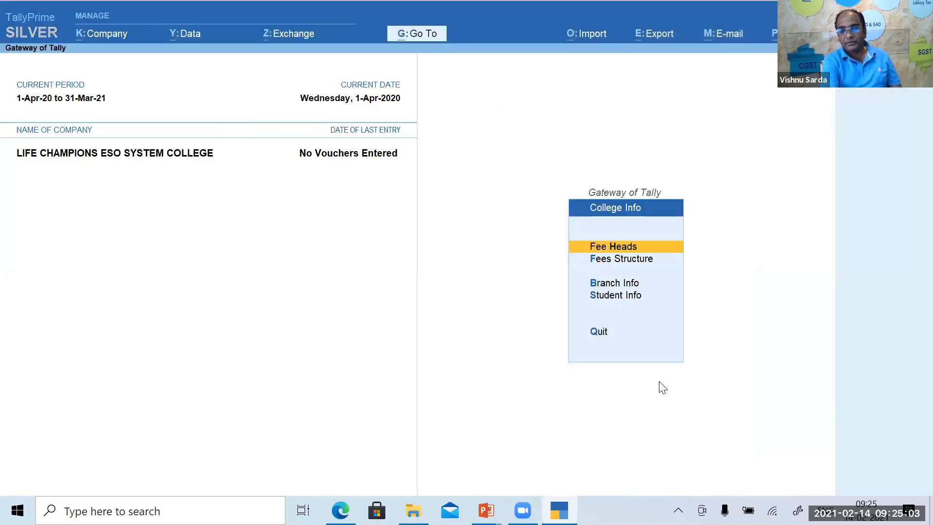
{"action": "key", "text": "Escape"}
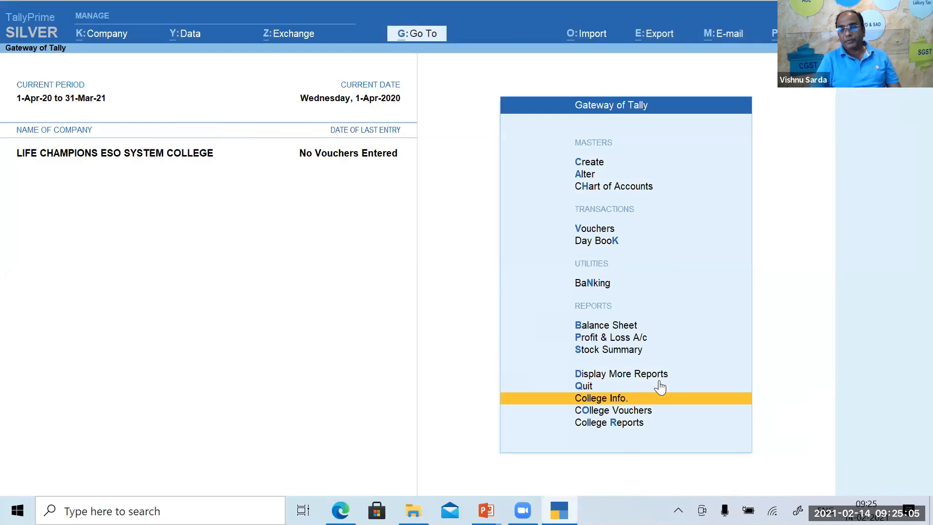
{"action": "key", "text": "Down"}
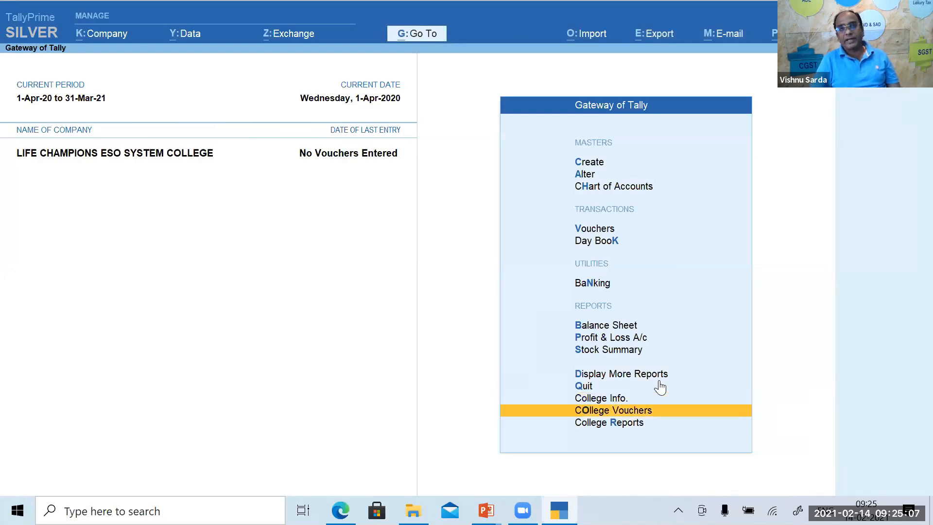
{"action": "key", "text": "Down"}
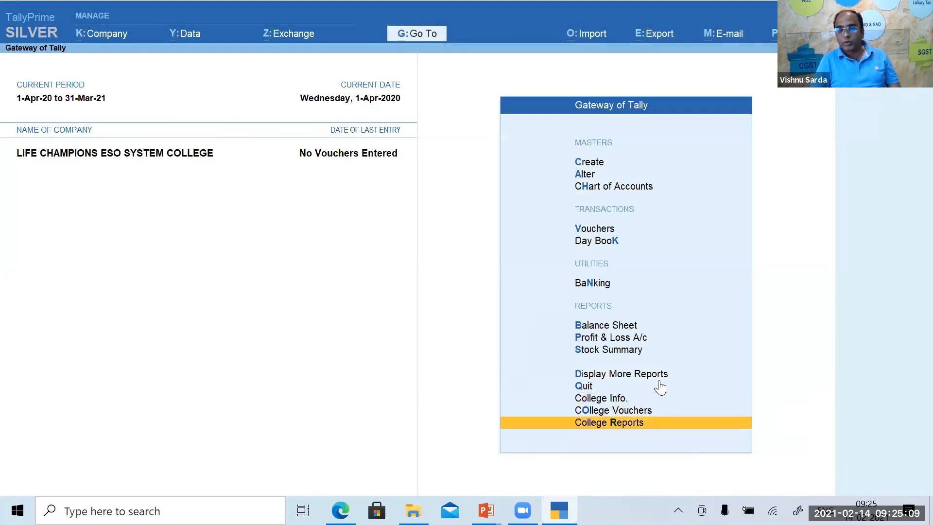
{"action": "key", "text": "Up"}
{"action": "key", "text": "Up"}
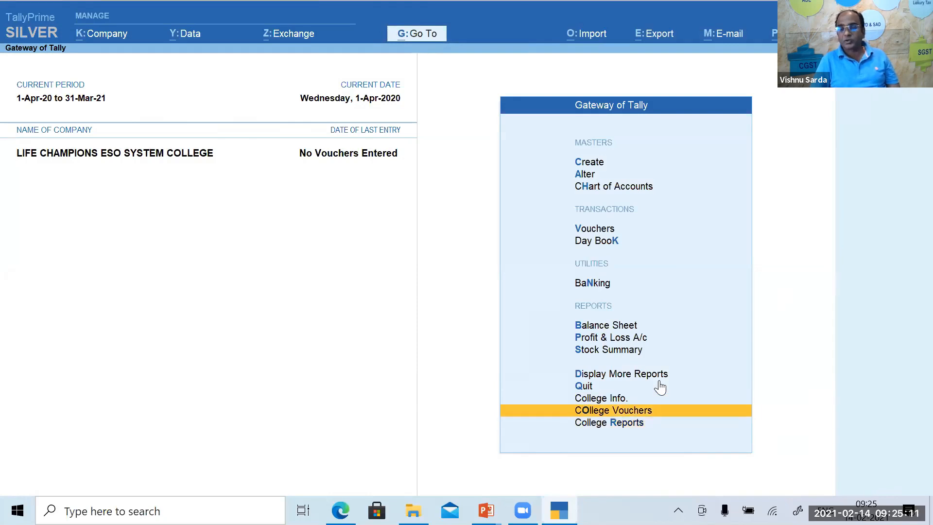
{"action": "key", "text": "Down"}
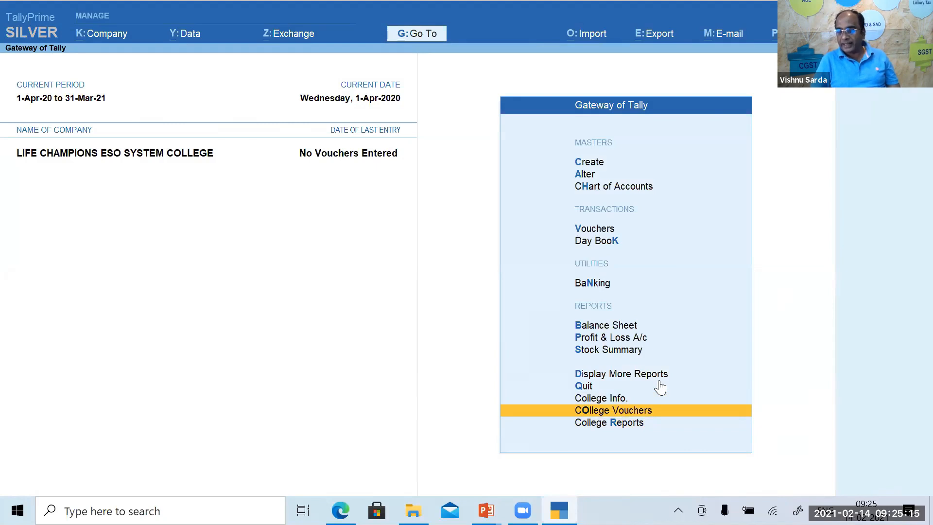
{"action": "key", "text": "Up"}
{"action": "key", "text": "Down"}
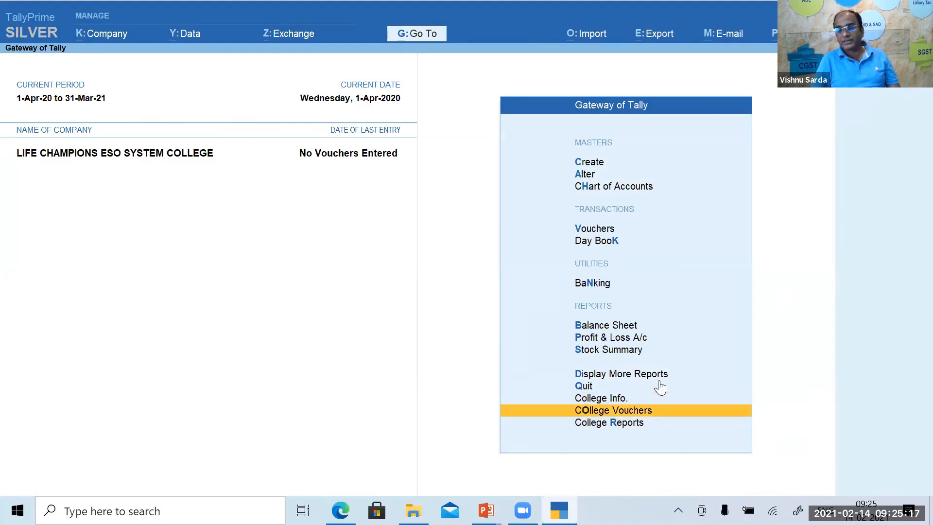
{"action": "key", "text": "Down"}
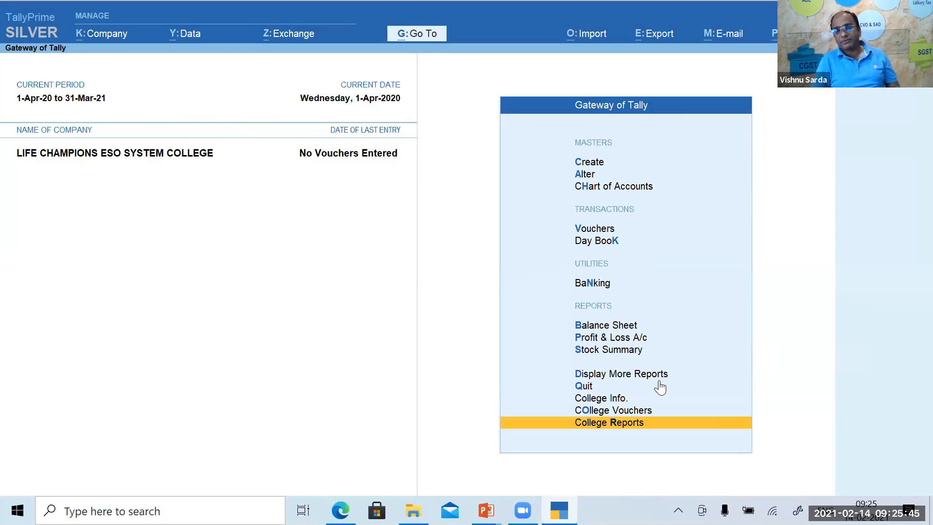
Scroll past Day Book, Balance Sheet, Profit & Loss and Stock Summary, then peek at College Reports.
{"action": "key", "text": "Up"}
{"action": "key", "text": "Up"}
{"action": "key", "text": "Up"}
{"action": "key", "text": "Up"}
{"action": "key", "text": "Up"}
{"action": "key", "text": "Up"}
{"action": "key", "text": "Up"}
{"action": "key", "text": "Up"}
{"action": "key", "text": "Up"}
{"action": "key", "text": "Up"}
{"action": "key", "text": "Up"}
{"action": "key", "text": "Up"}
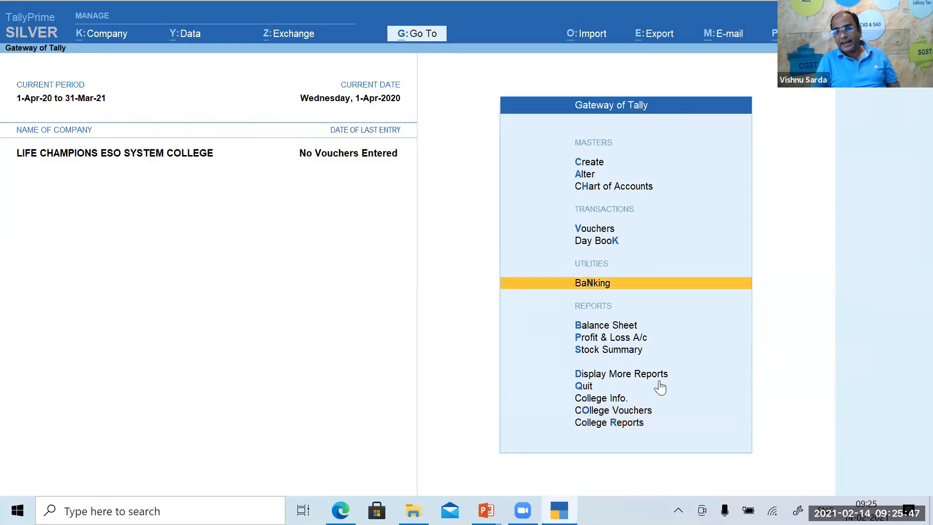
{"action": "key", "text": "Down"}
{"action": "key", "text": "Down"}
{"action": "key", "text": "Down"}
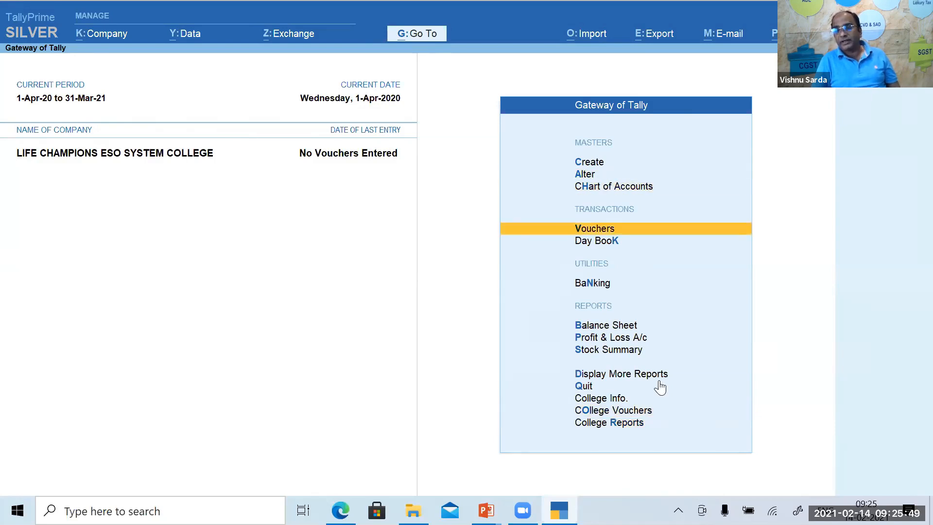
{"action": "key", "text": "Down"}
{"action": "key", "text": "Down"}
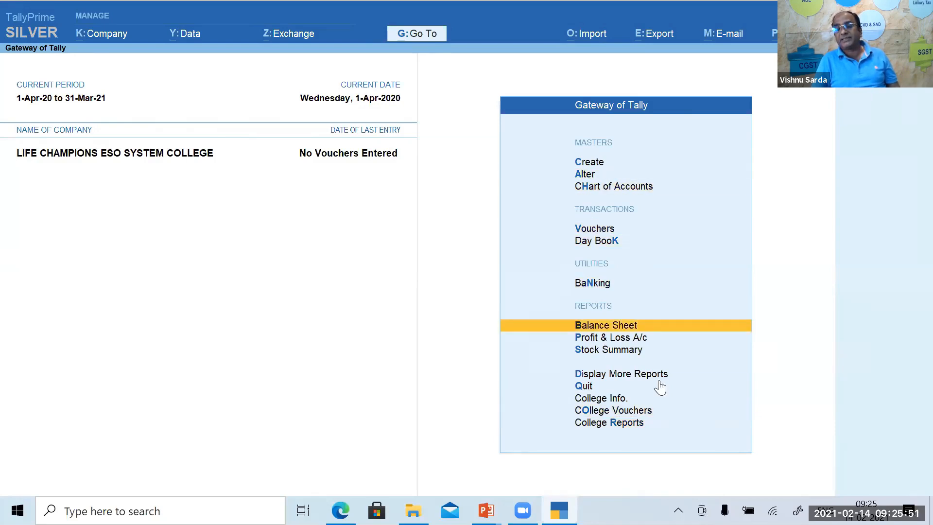
{"action": "key", "text": "Down"}
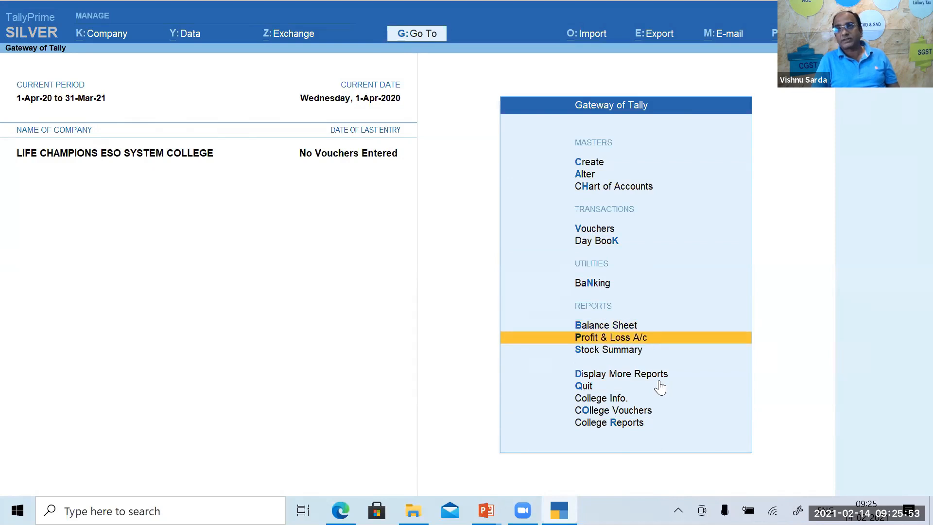
{"action": "key", "text": "Down"}
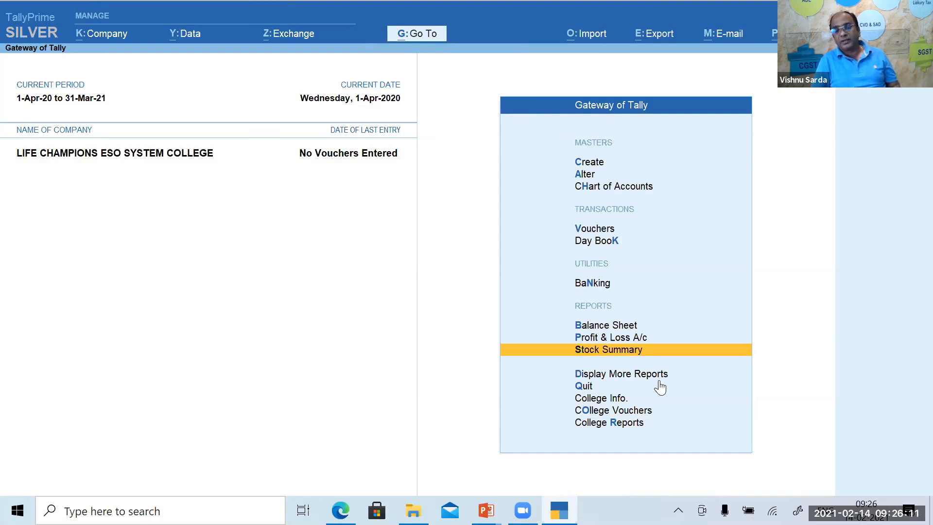
{"action": "key", "text": "Down"}
{"action": "key", "text": "Down"}
{"action": "key", "text": "Down"}
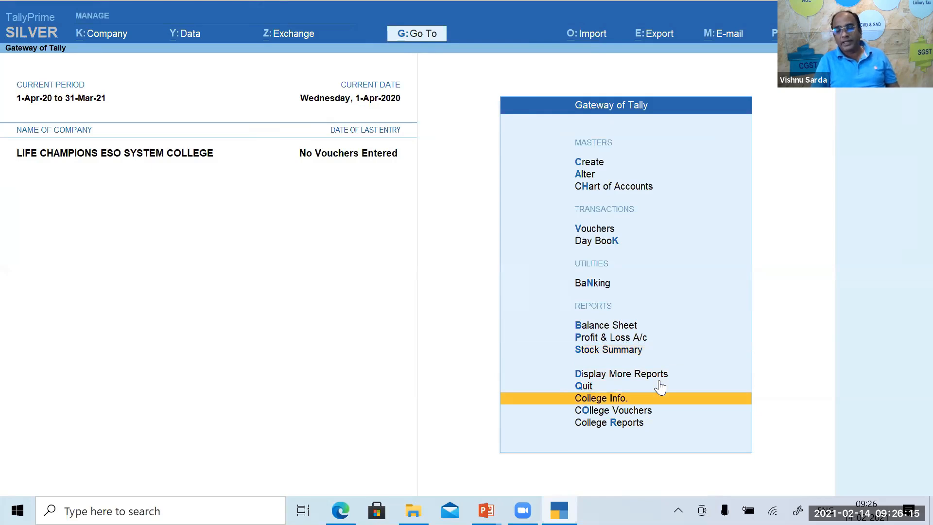
{"action": "key", "text": "Down"}
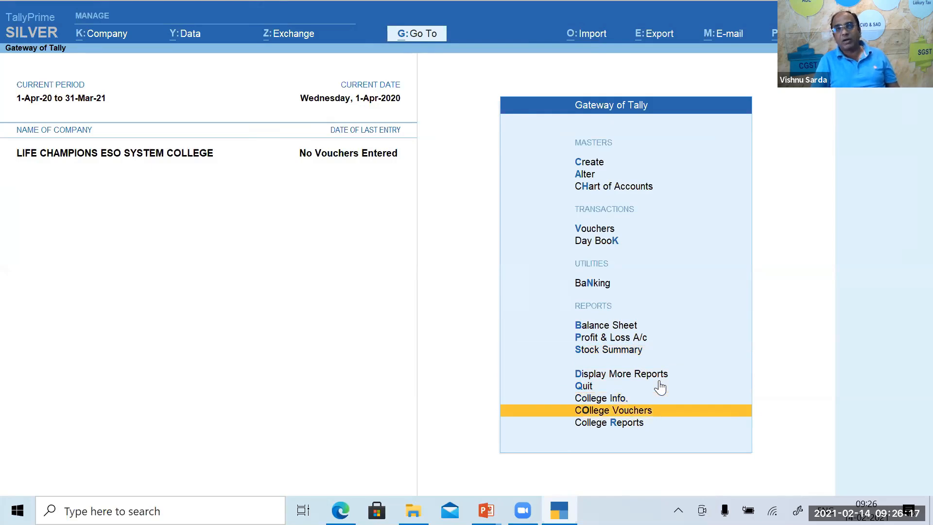
{"action": "key", "text": "Down"}
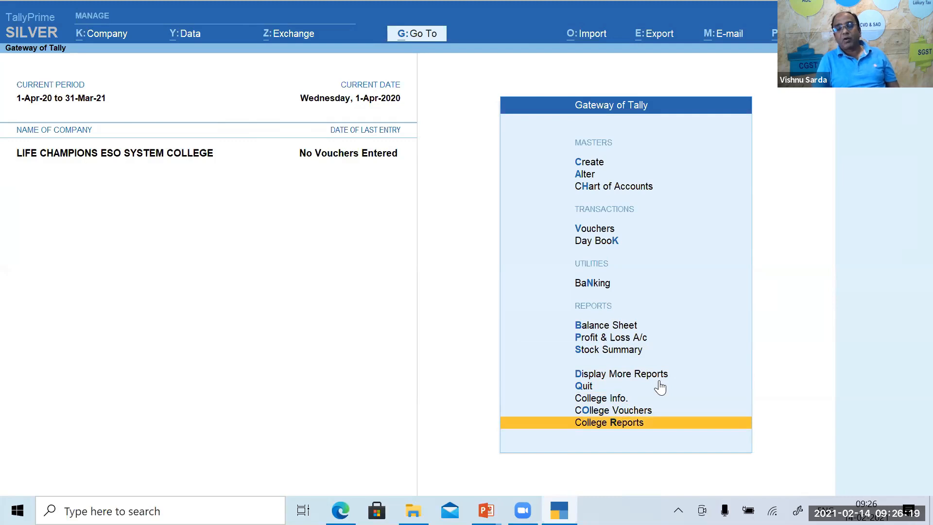
{"action": "key", "text": "Return"}
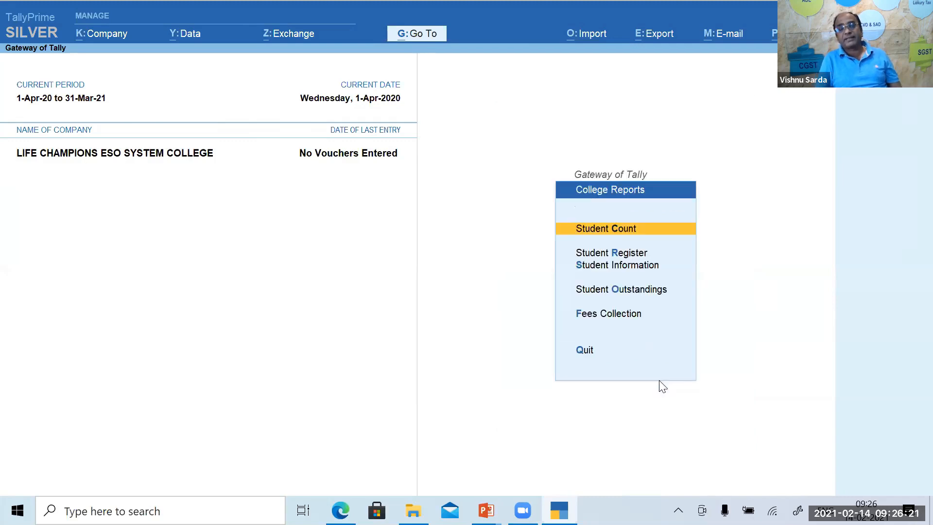
{"action": "key", "text": "Escape"}
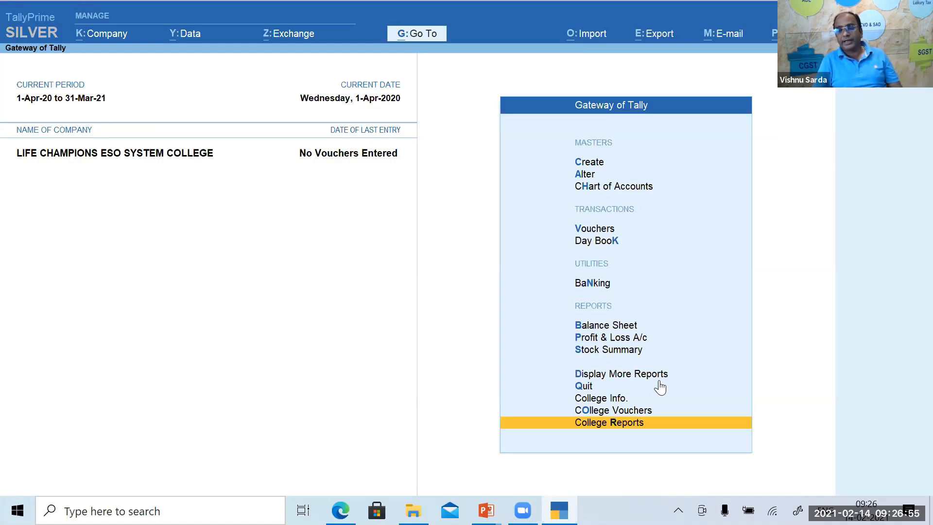
Open College Info > Fee Heads > Alter to list Admission, Exam, Other, Sports and Tution Fees.
{"action": "key", "text": "Up"}
{"action": "key", "text": "Up"}
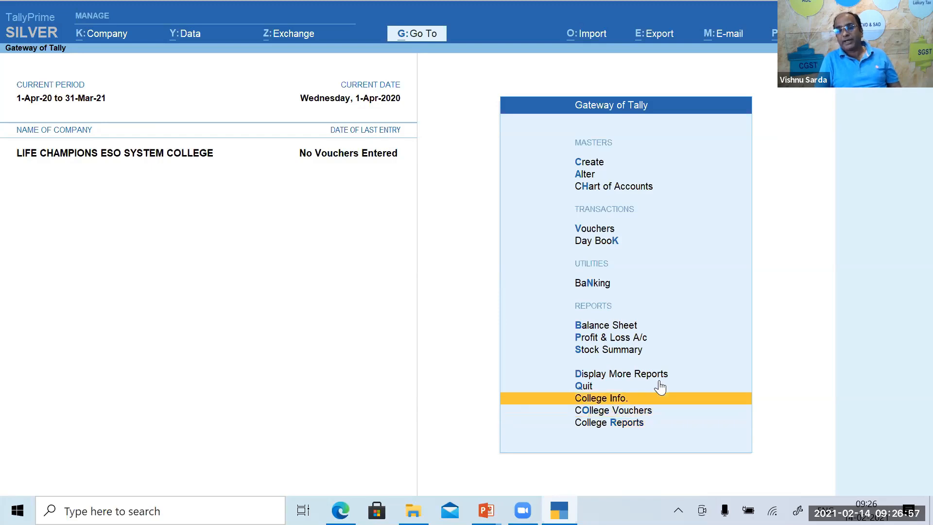
{"action": "key", "text": "Return"}
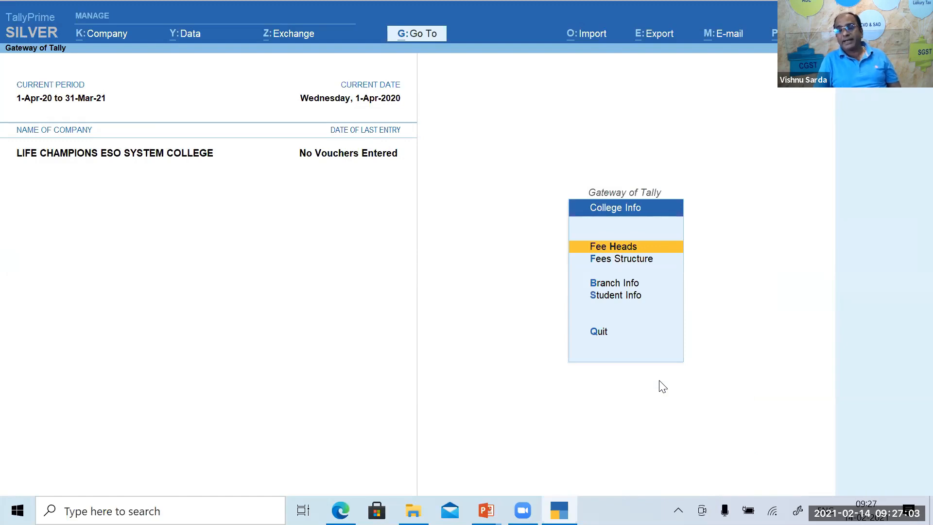
{"action": "key", "text": "Down"}
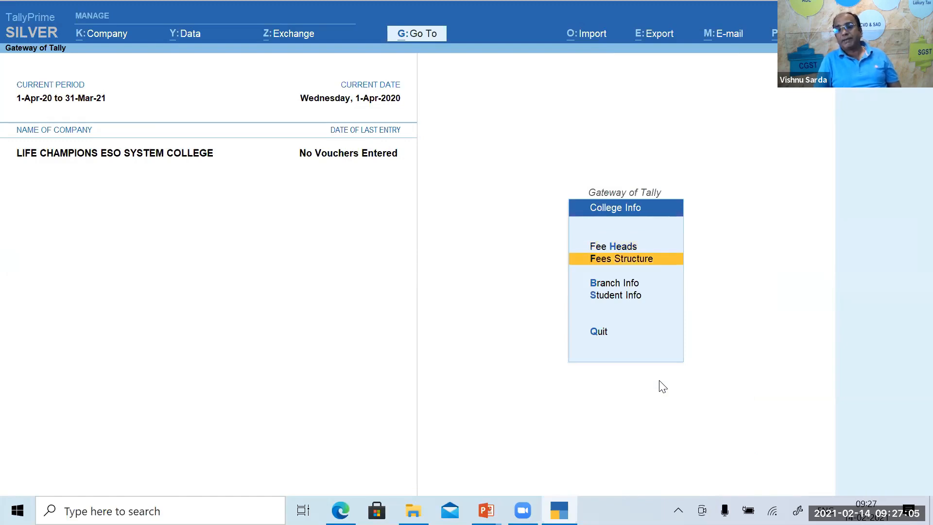
{"action": "key", "text": "Down"}
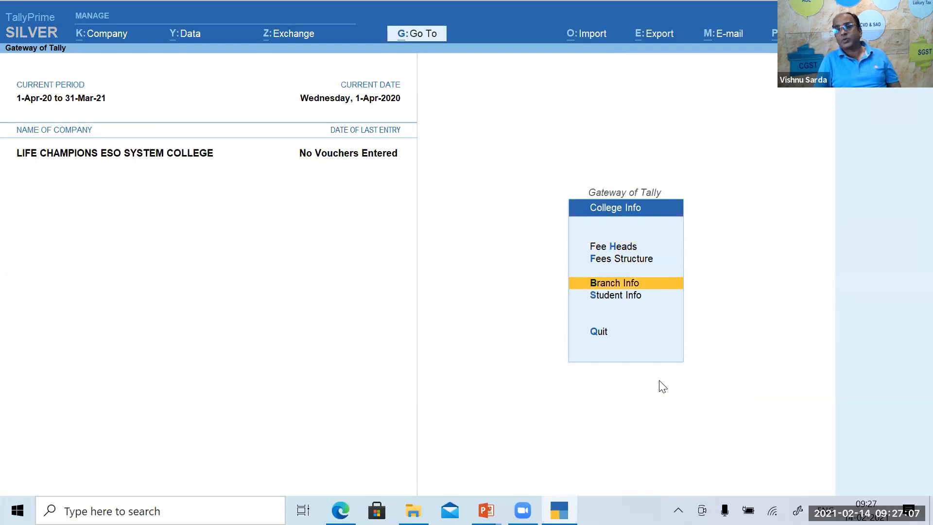
{"action": "key", "text": "Down"}
{"action": "key", "text": "Up"}
{"action": "key", "text": "Up"}
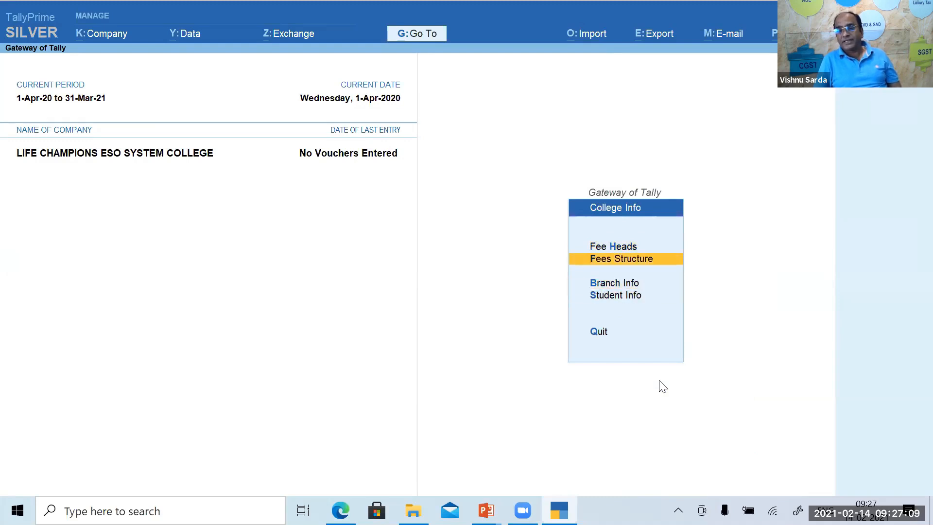
{"action": "key", "text": "Up"}
{"action": "key", "text": "Return"}
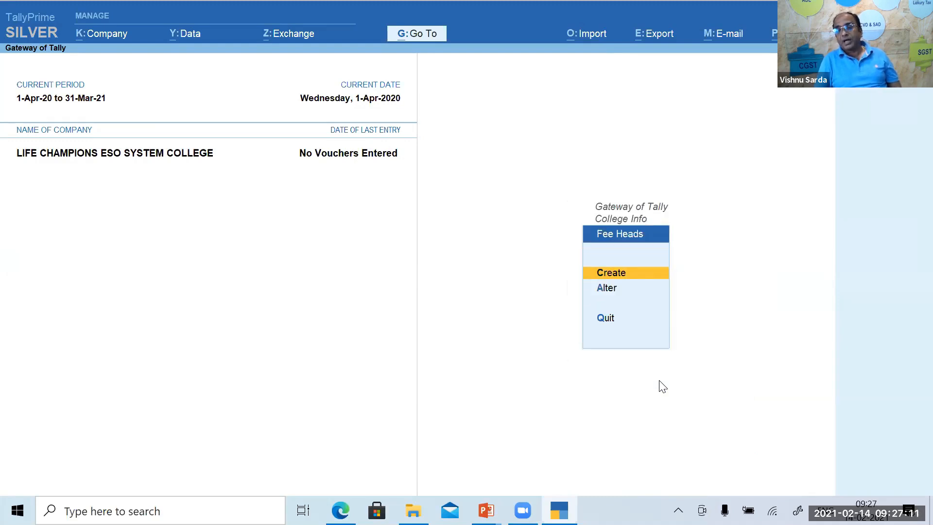
{"action": "key", "text": "Down"}
{"action": "key", "text": "Return"}
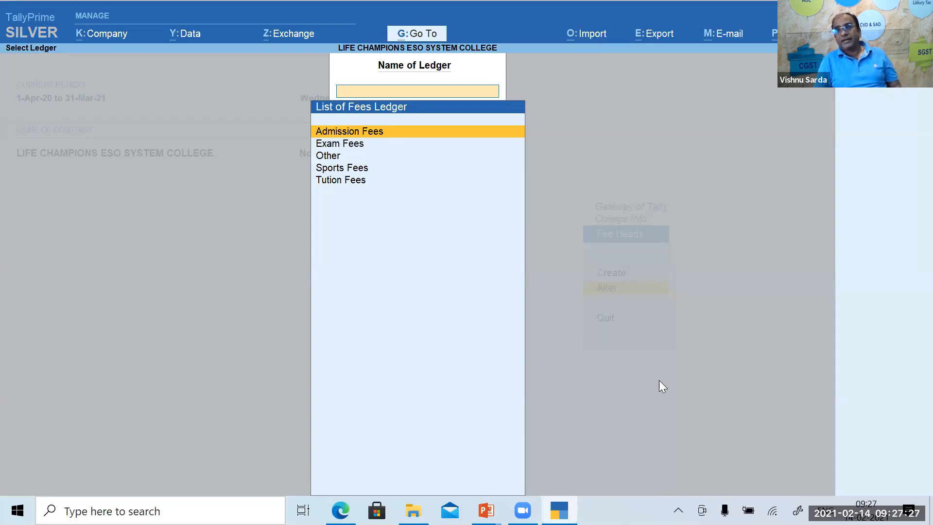
Review Admission Fees, keep it under Indirect Incomes, and accept it.
{"action": "key", "text": "Down"}
{"action": "key", "text": "Down"}
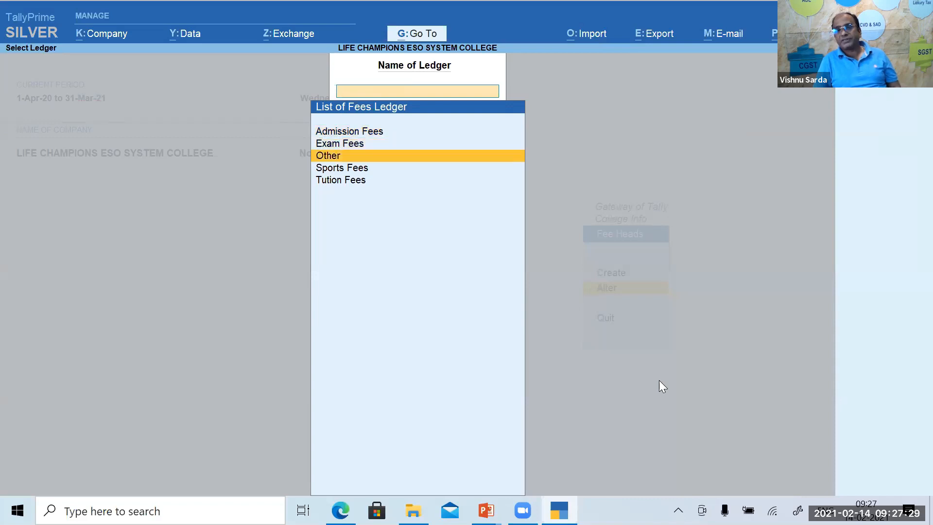
{"action": "key", "text": "Down"}
{"action": "key", "text": "Down"}
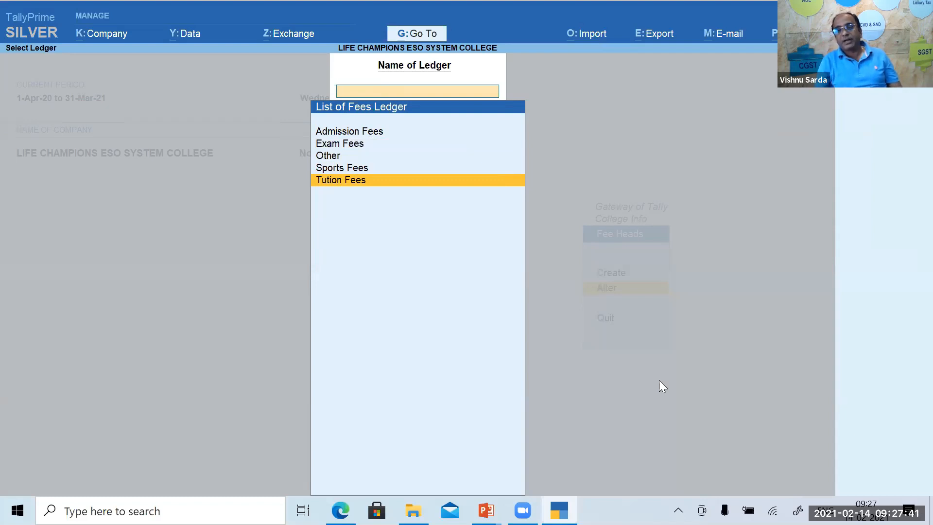
{"action": "key", "text": "Escape"}
{"action": "key", "text": "Return"}
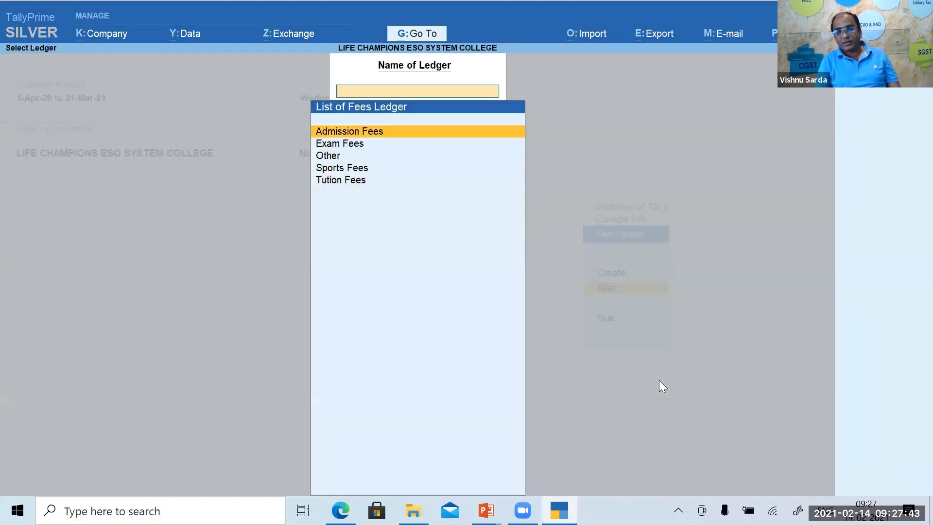
{"action": "key", "text": "Return"}
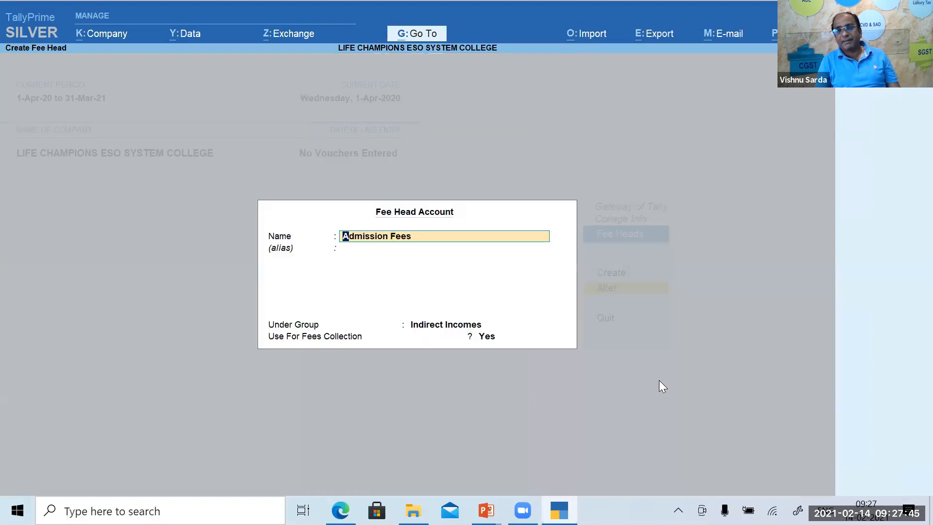
{"action": "key", "text": "Return"}
{"action": "key", "text": "Return"}
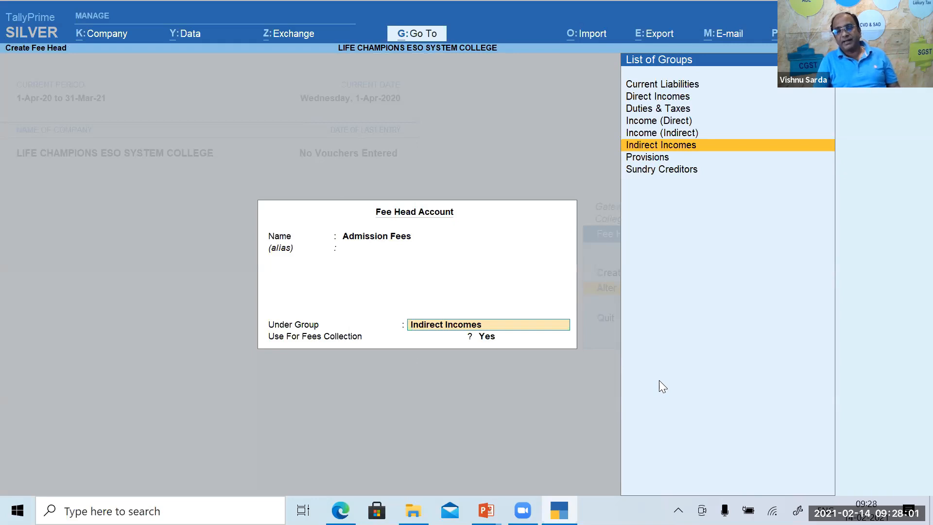
{"action": "key", "text": "Return"}
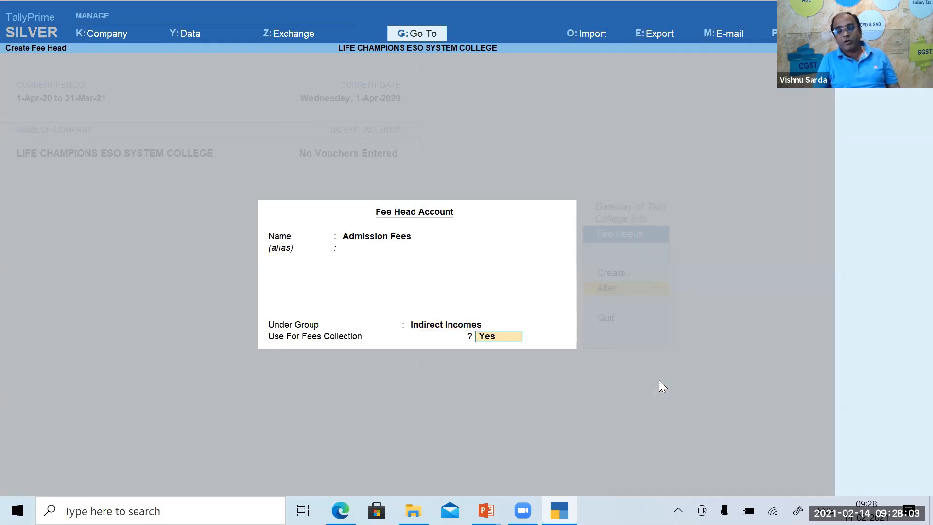
{"action": "key", "text": "Return"}
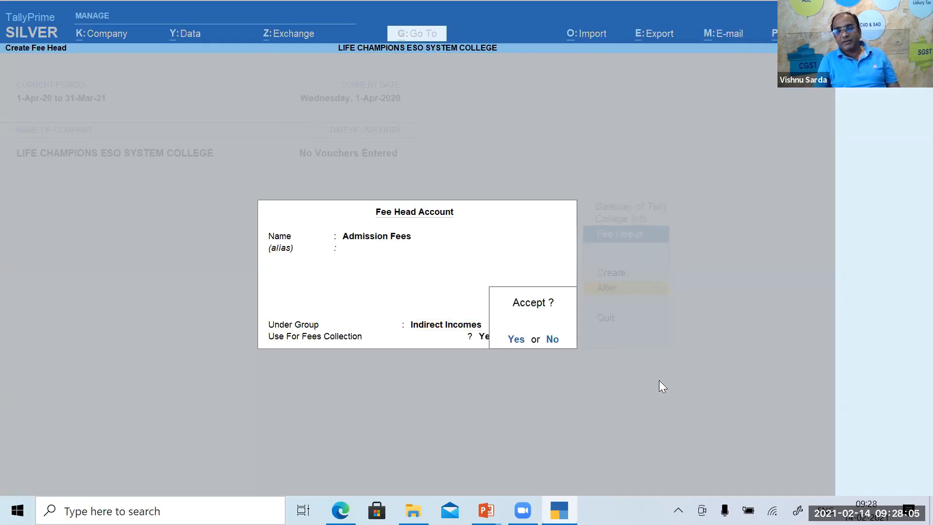
{"action": "key", "text": "Return"}
Review the Exam Fees and Sports Fees heads and accept both unchanged.
{"action": "key", "text": "Down"}
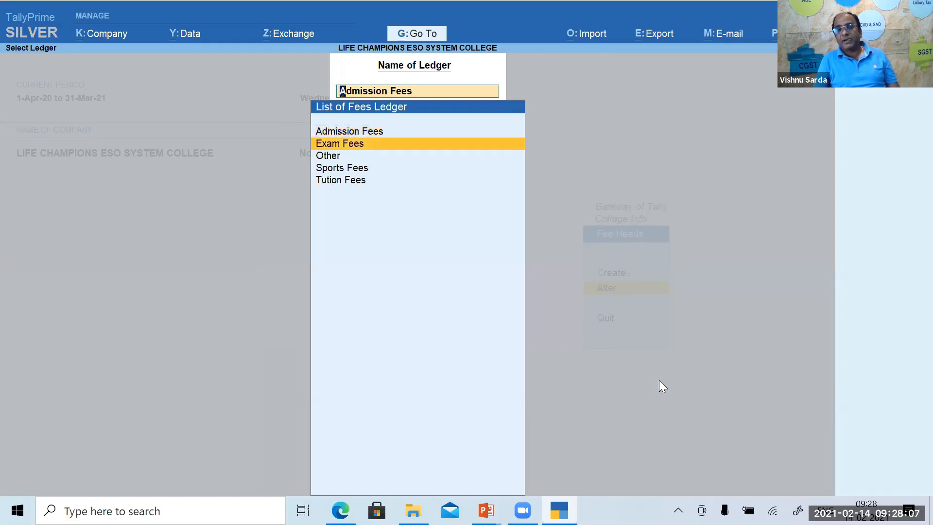
{"action": "key", "text": "Return"}
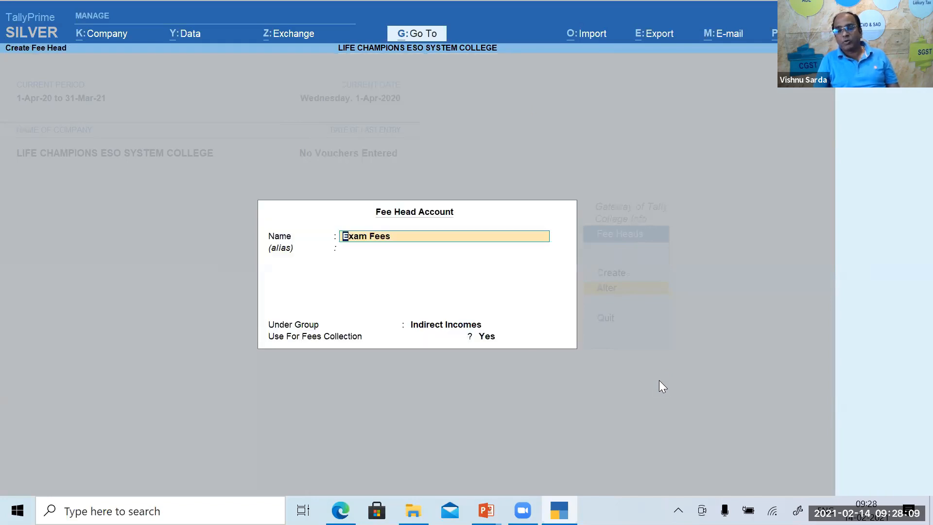
{"action": "key", "text": "Return"}
{"action": "key", "text": "Return"}
{"action": "key", "text": "Return"}
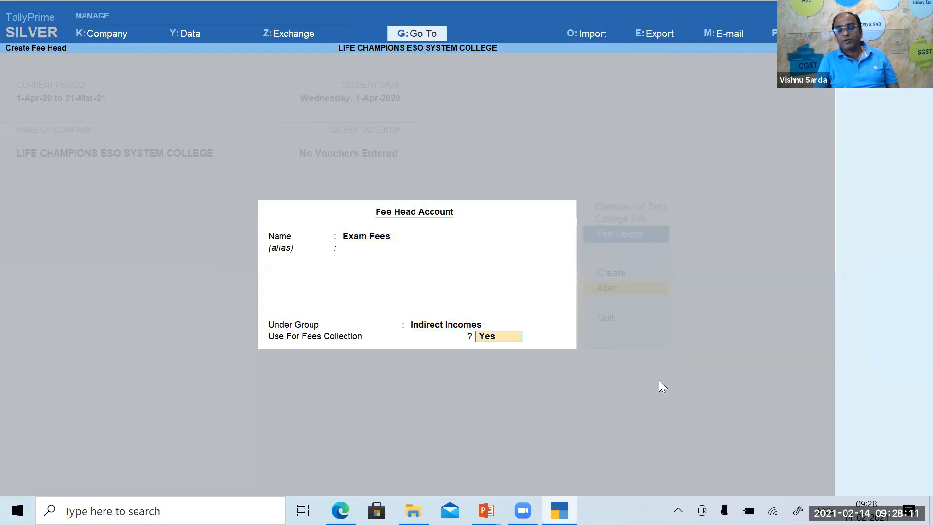
{"action": "key", "text": "Return"}
{"action": "key", "text": "Return"}
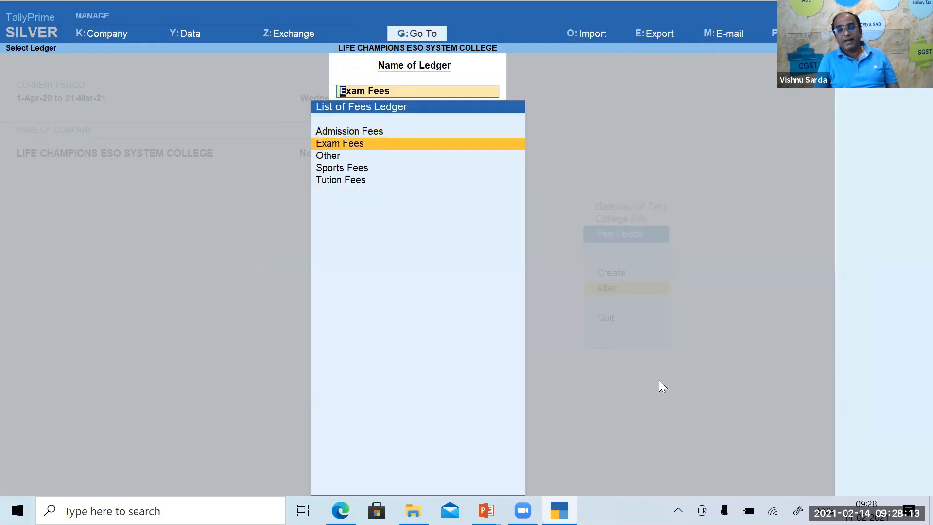
{"action": "key", "text": "Down"}
{"action": "key", "text": "Down"}
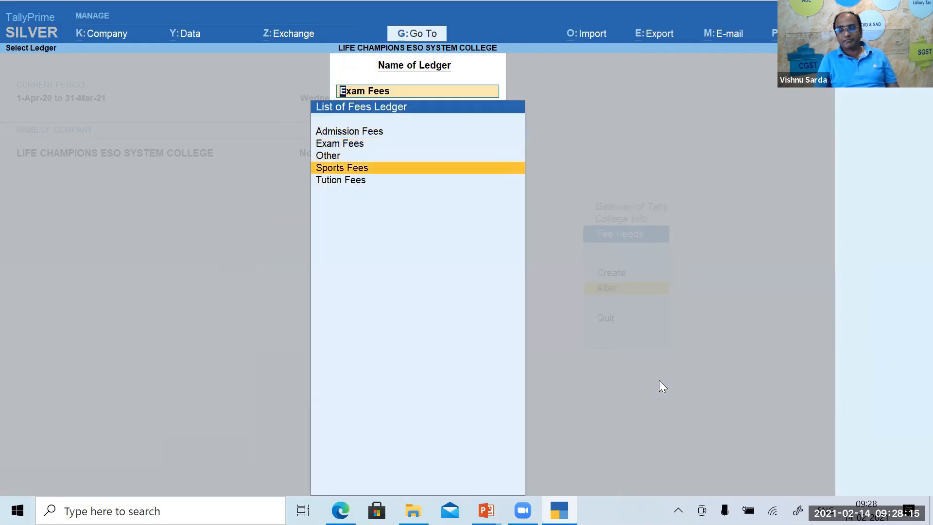
{"action": "key", "text": "Return"}
{"action": "key", "text": "Return"}
{"action": "key", "text": "Return"}
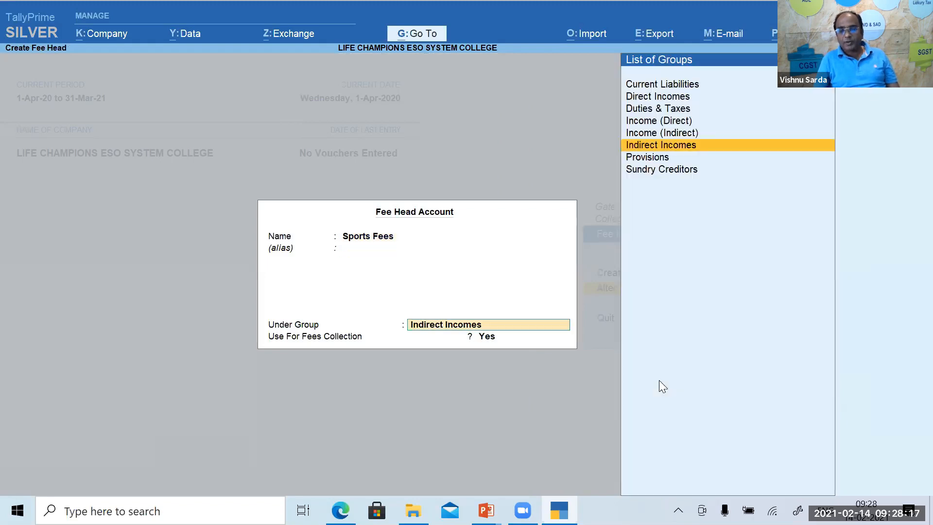
{"action": "key", "text": "Return"}
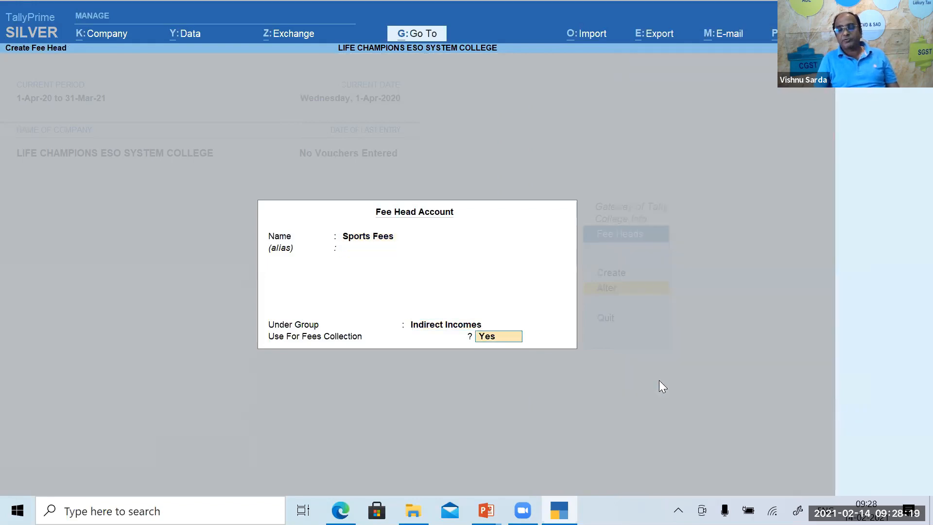
{"action": "key", "text": "Return"}
{"action": "key", "text": "Return"}
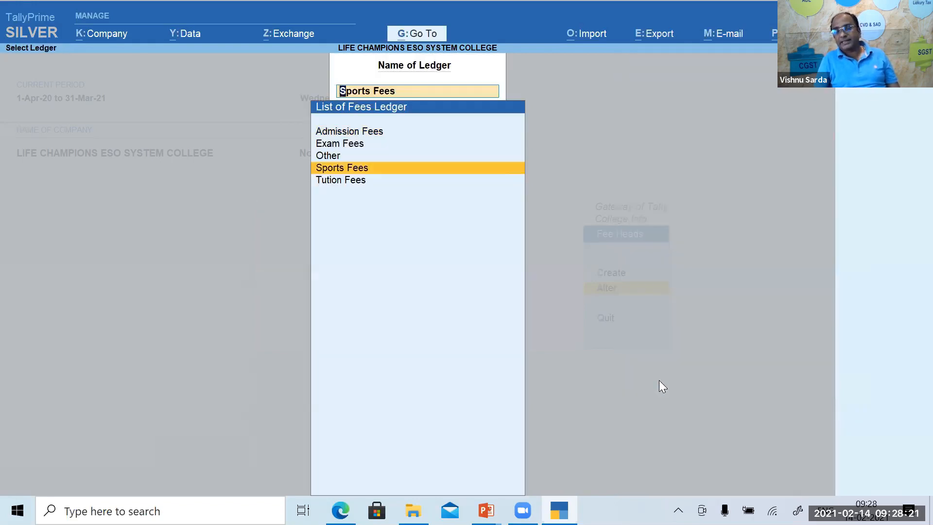
Leave the fee ledger list without altering anything and return to College Info.
{"action": "key", "text": "Up"}
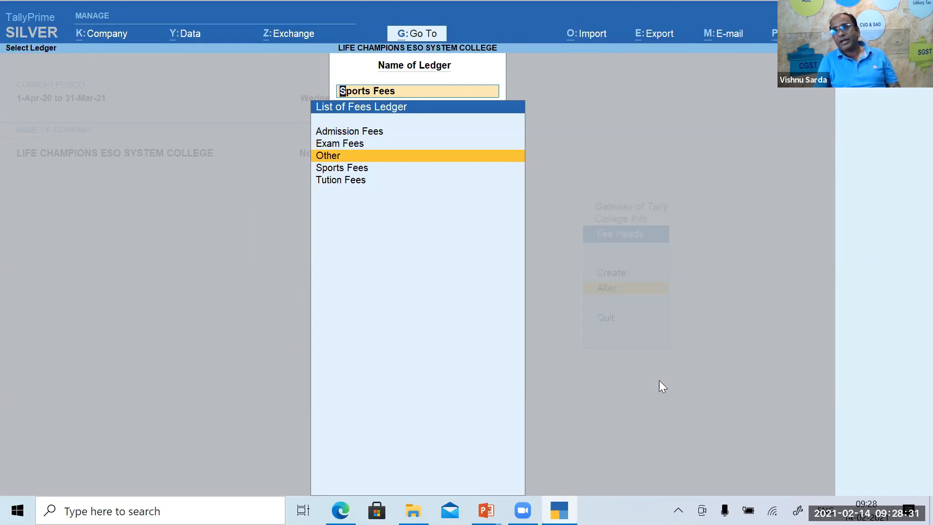
{"action": "key", "text": "BackSpace"}
{"action": "key", "text": "Escape"}
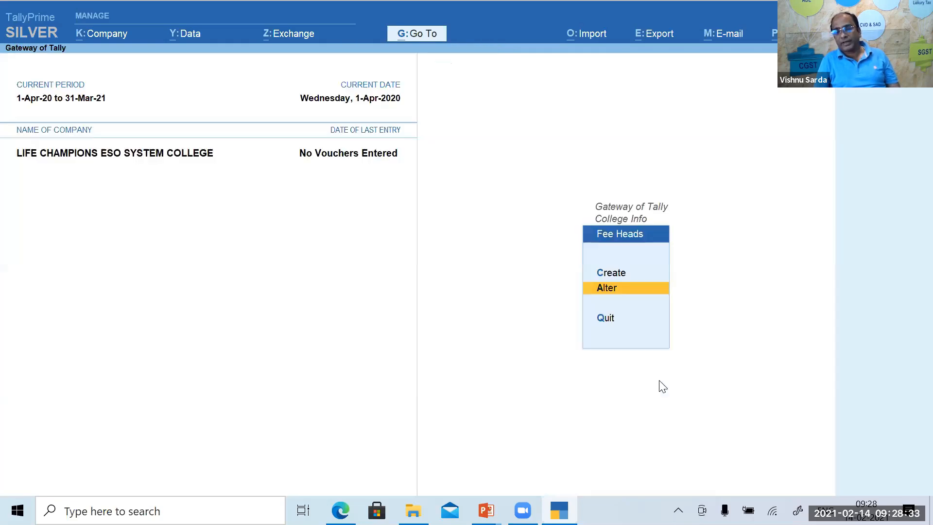
{"action": "key", "text": "Escape"}
{"action": "key", "text": "Down"}
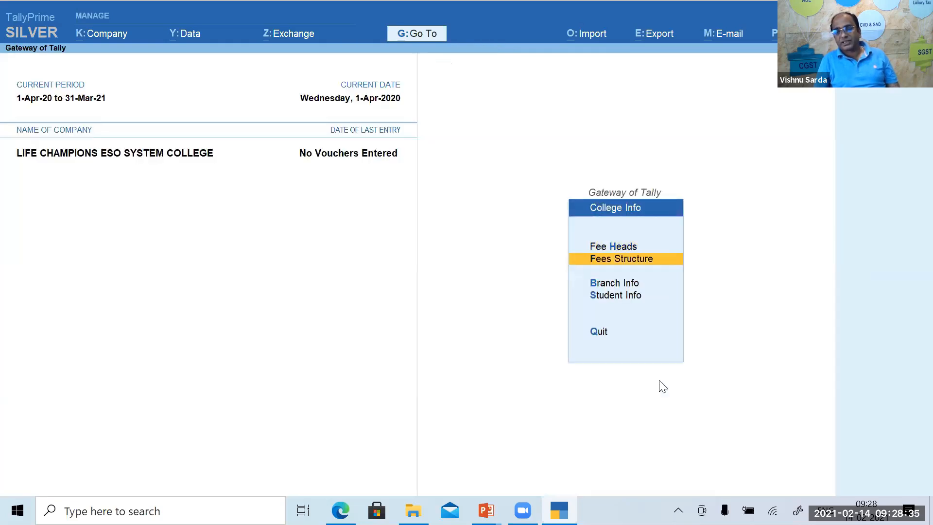
Choose Fees Structure > Alter and pick 11 Th Commerce Non Grant from the fee master list.
{"action": "key", "text": "Return"}
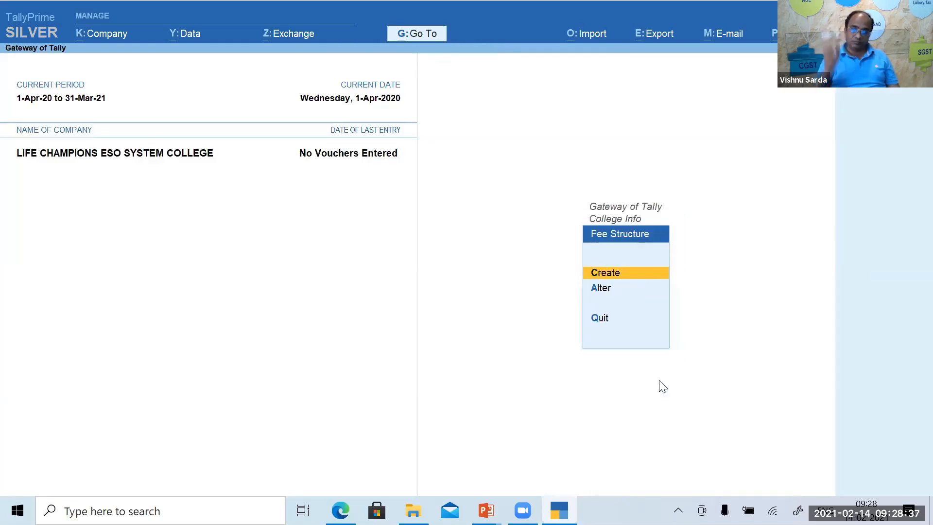
{"action": "key", "text": "Down"}
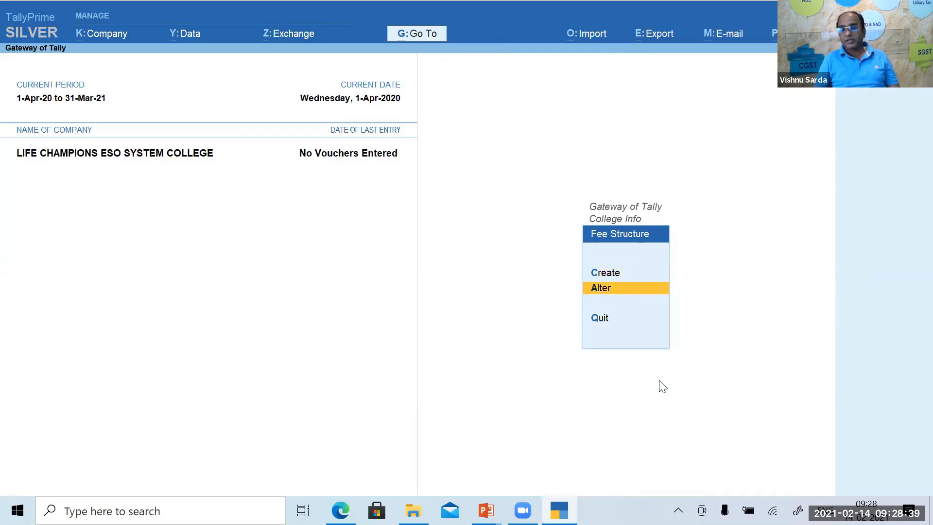
{"action": "key", "text": "Return"}
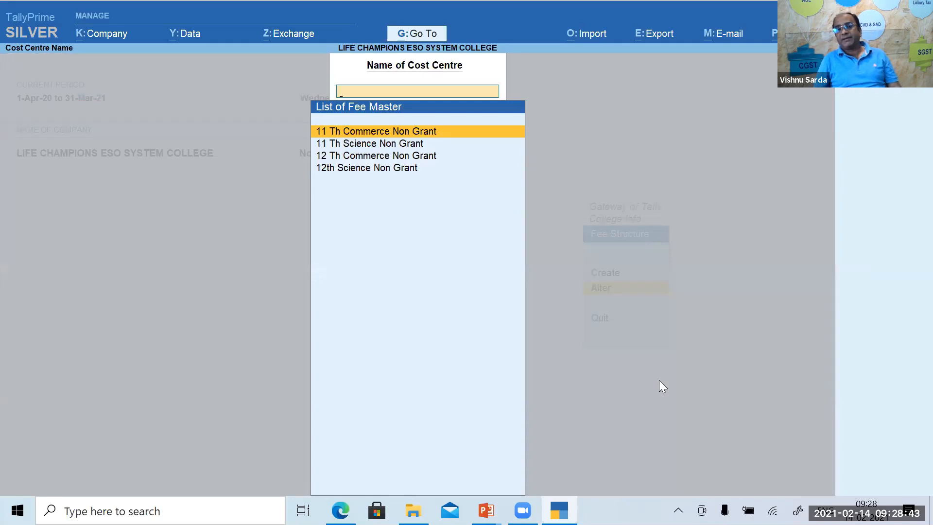
{"action": "key", "text": "Down"}
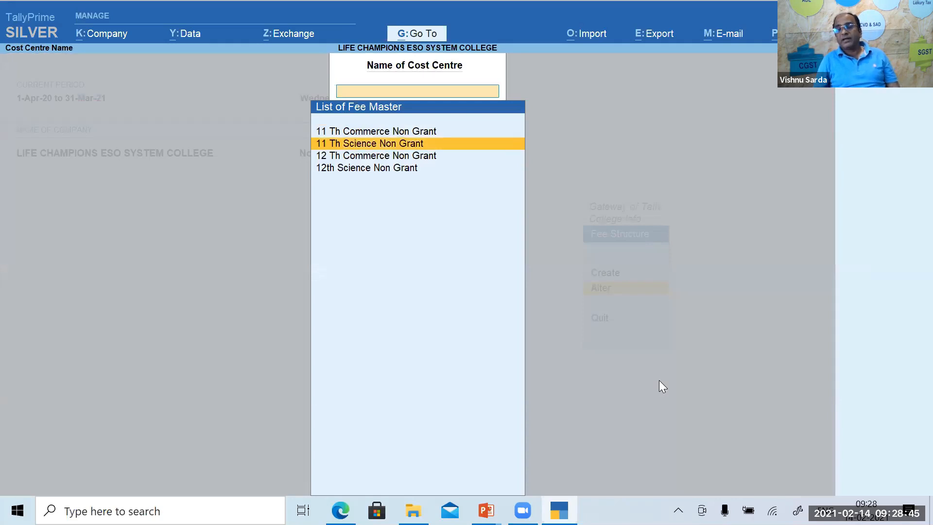
{"action": "key", "text": "Down"}
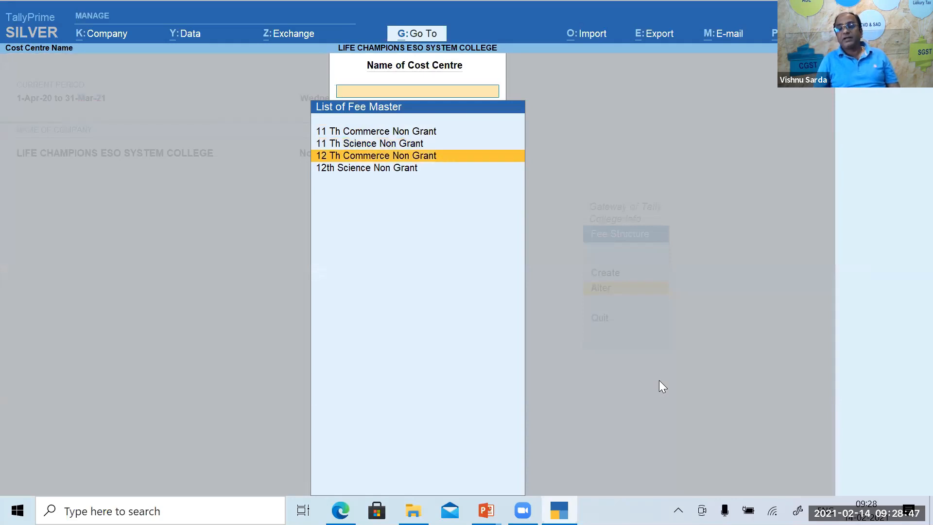
{"action": "key", "text": "Down"}
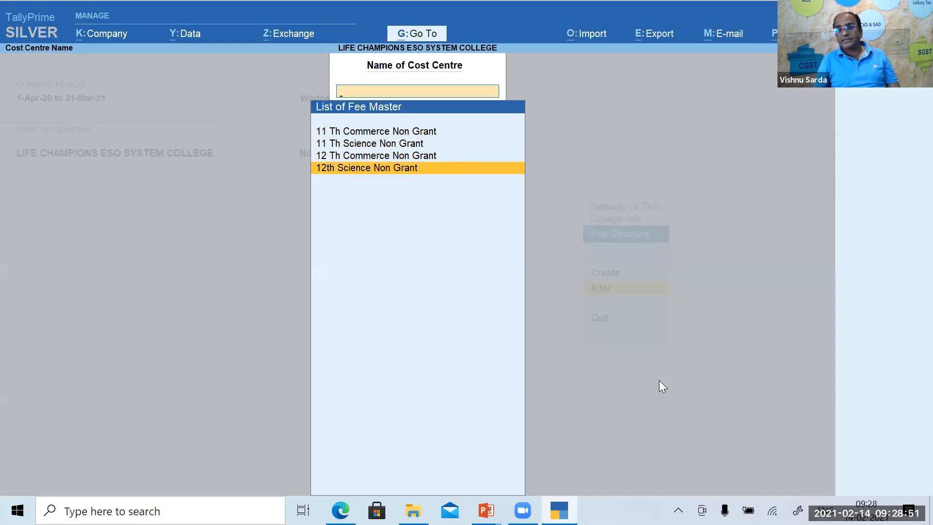
{"action": "key", "text": "Up"}
{"action": "key", "text": "Up"}
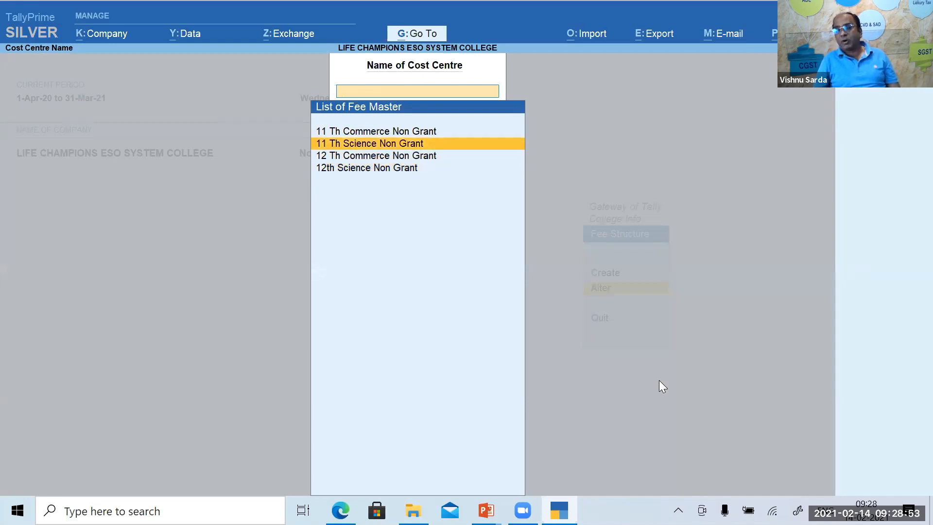
{"action": "key", "text": "Up"}
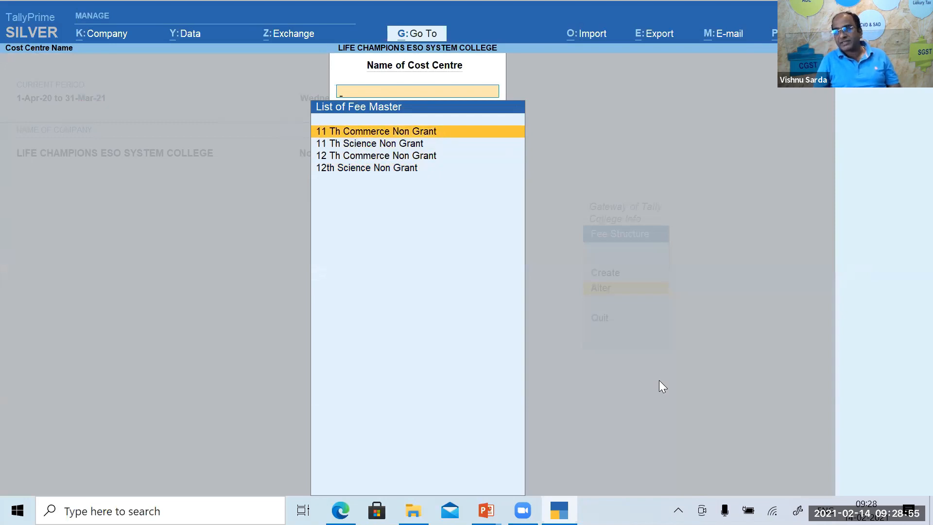
{"action": "key", "text": "Down"}
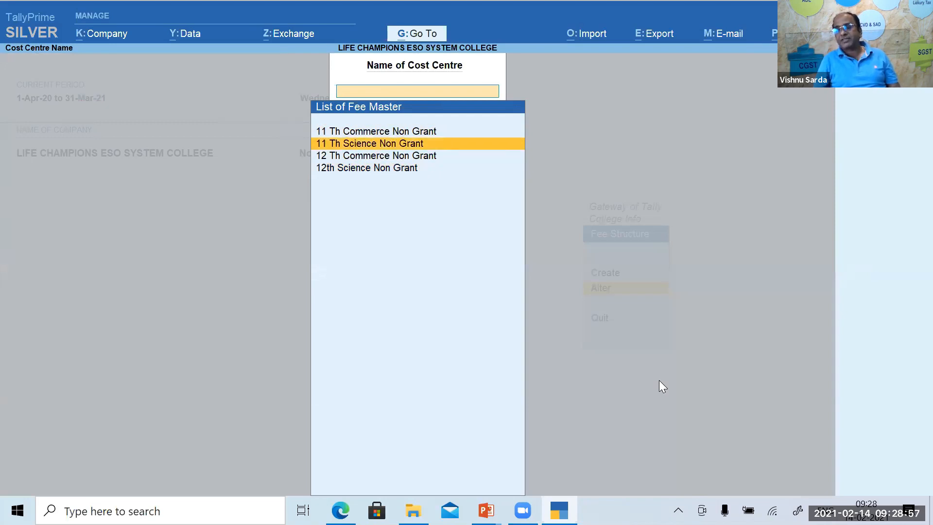
{"action": "key", "text": "Down"}
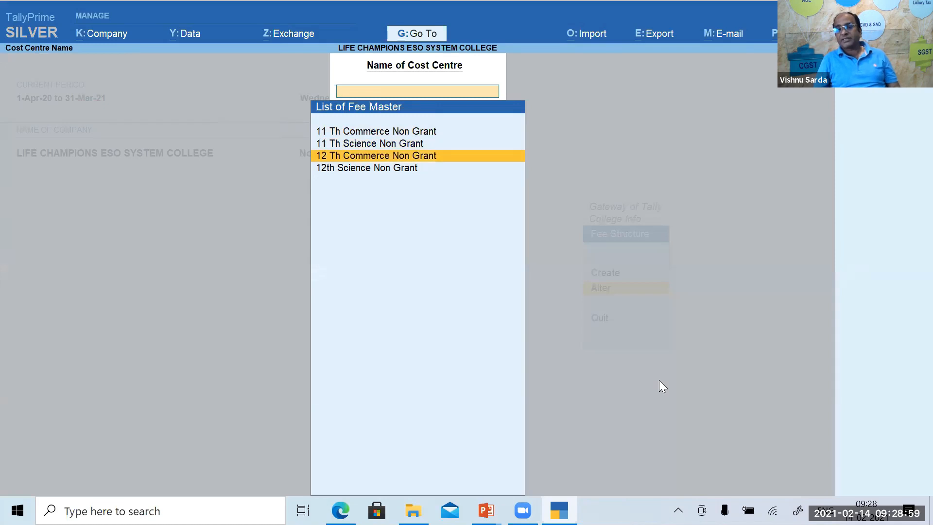
{"action": "key", "text": "Down"}
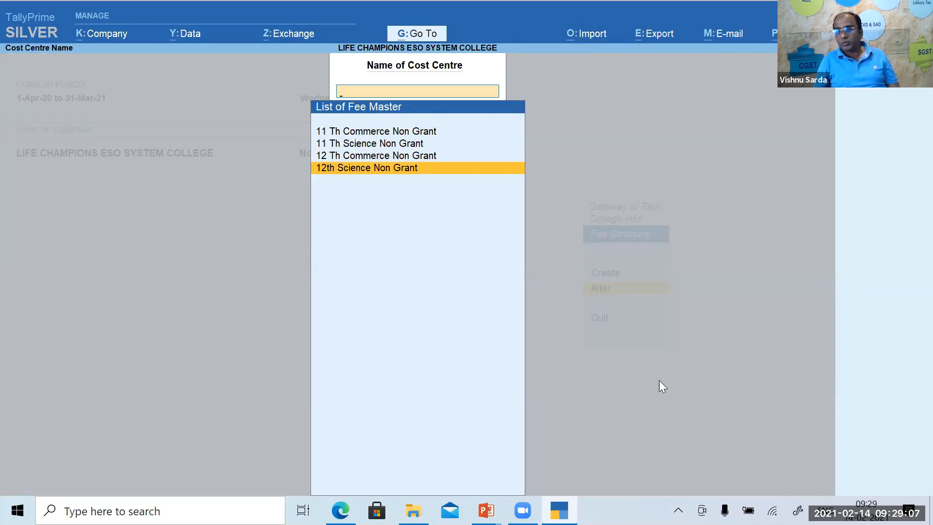
{"action": "key", "text": "Up"}
{"action": "key", "text": "Up"}
{"action": "key", "text": "Up"}
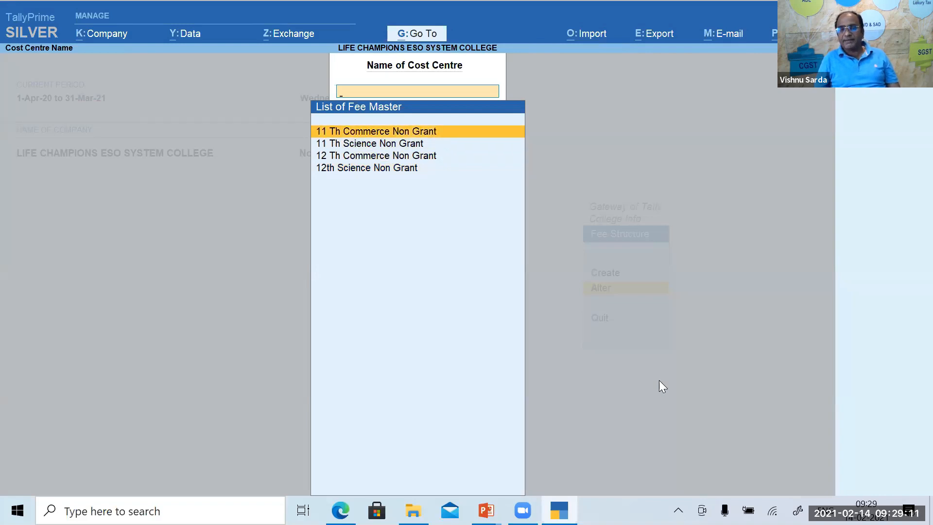
{"action": "key", "text": "Return"}
Turn on fee details for 11 Th Commerce Non Grant from 1-Apr-20 and accept Admission and Tution Fees.
{"action": "key", "text": "Return"}
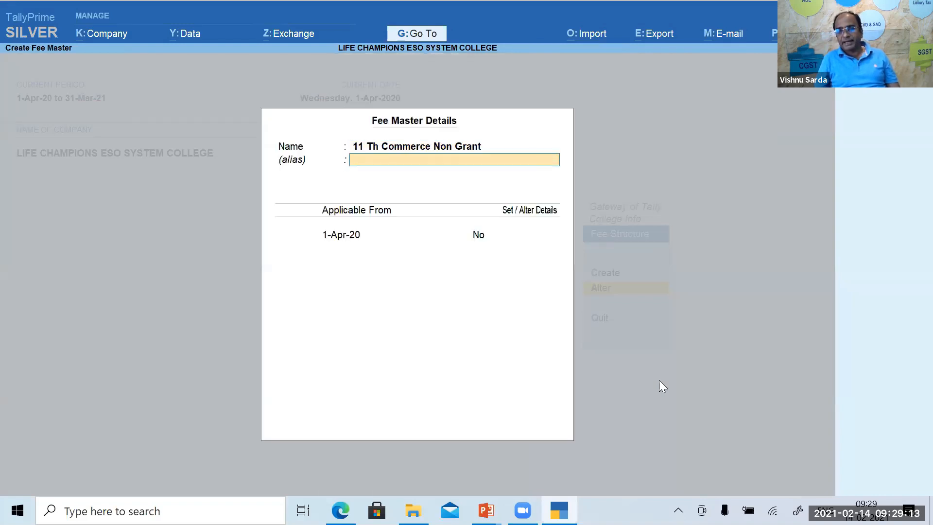
{"action": "key", "text": "Return"}
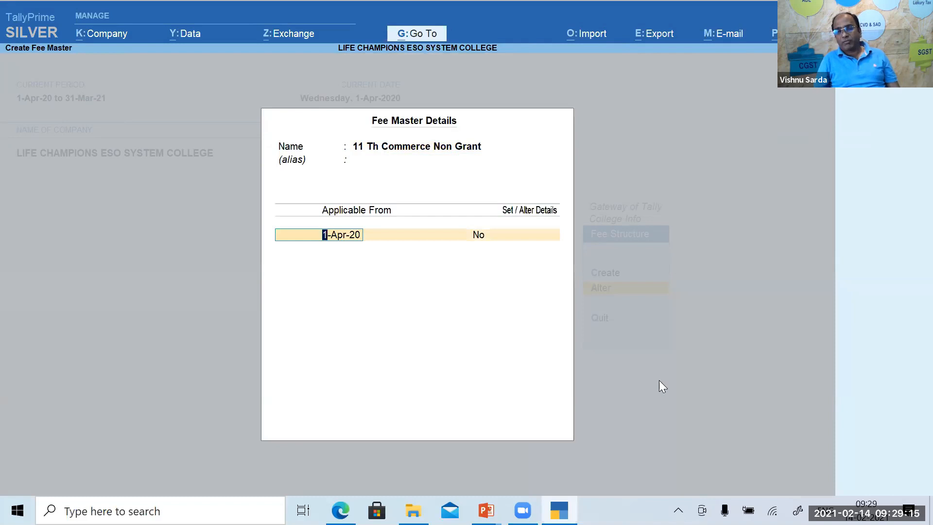
{"action": "key", "text": "Return"}
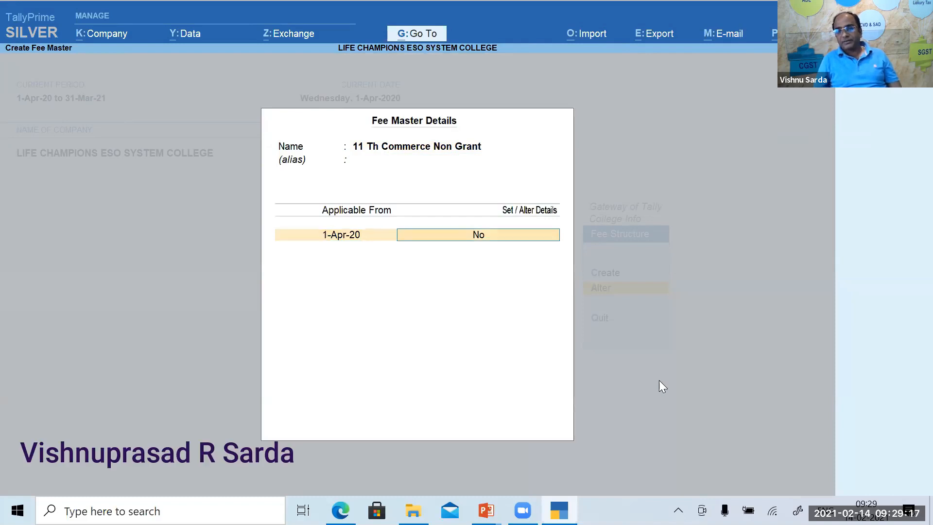
{"action": "type", "text": "y"}
{"action": "key", "text": "Return"}
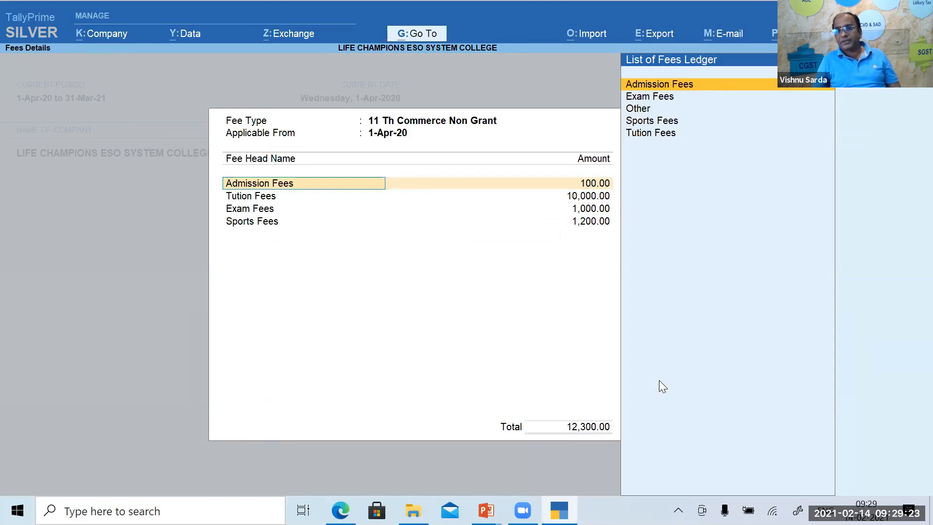
{"action": "key", "text": "Return"}
{"action": "key", "text": "Return"}
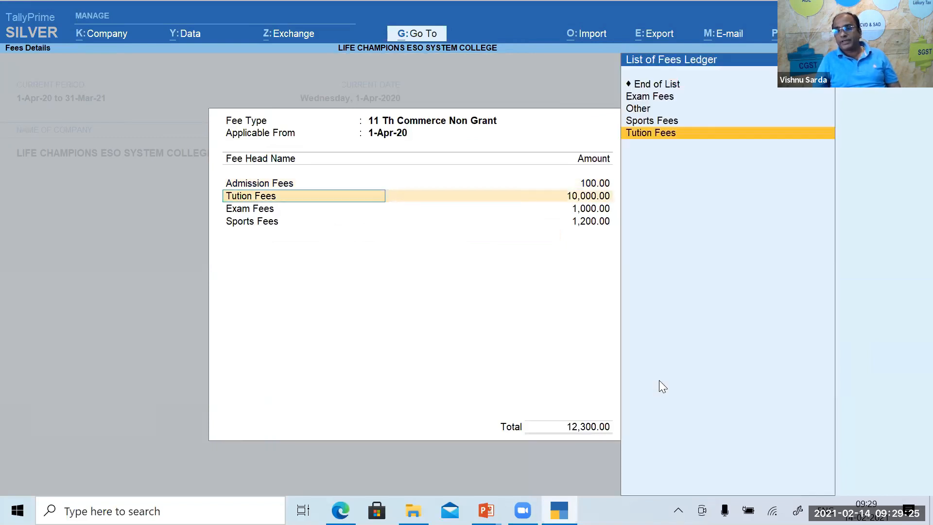
{"action": "key", "text": "Return"}
{"action": "key", "text": "Return"}
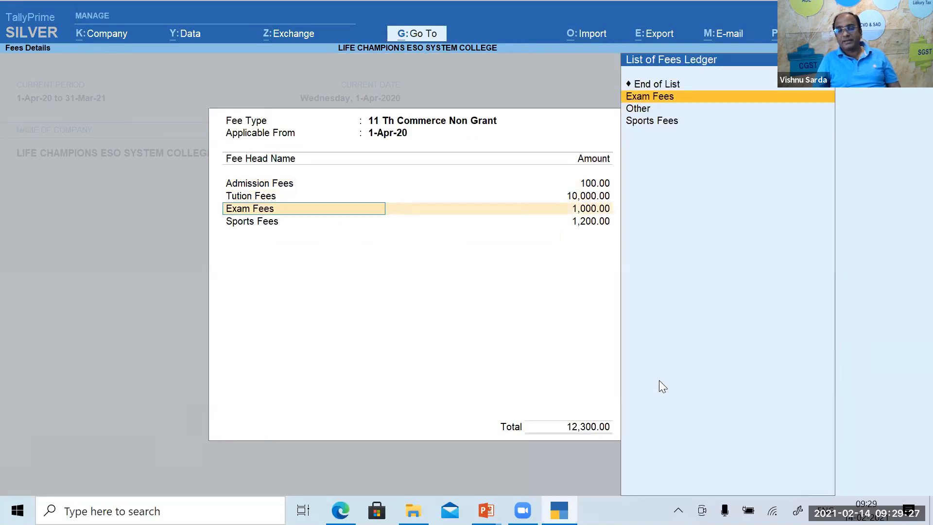
{"action": "key", "text": "Return"}
{"action": "key", "text": "Return"}
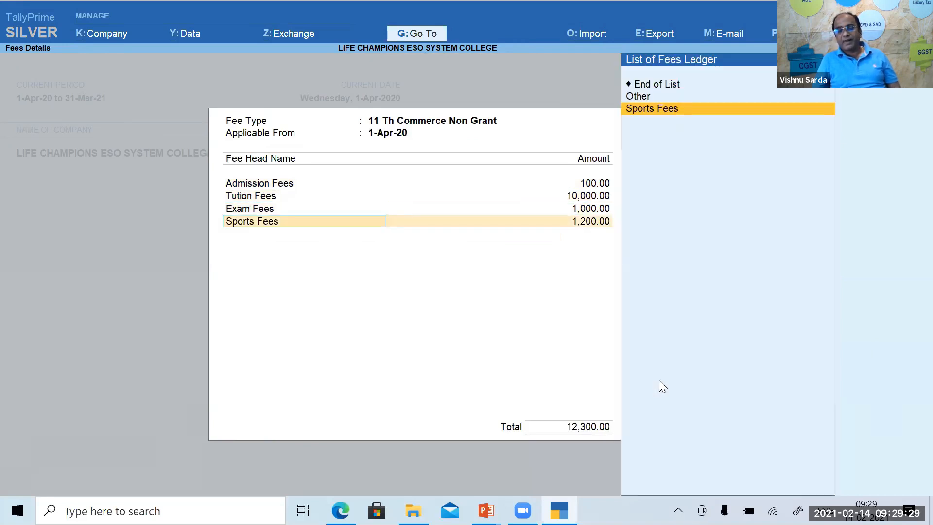
{"action": "key", "text": "Return"}
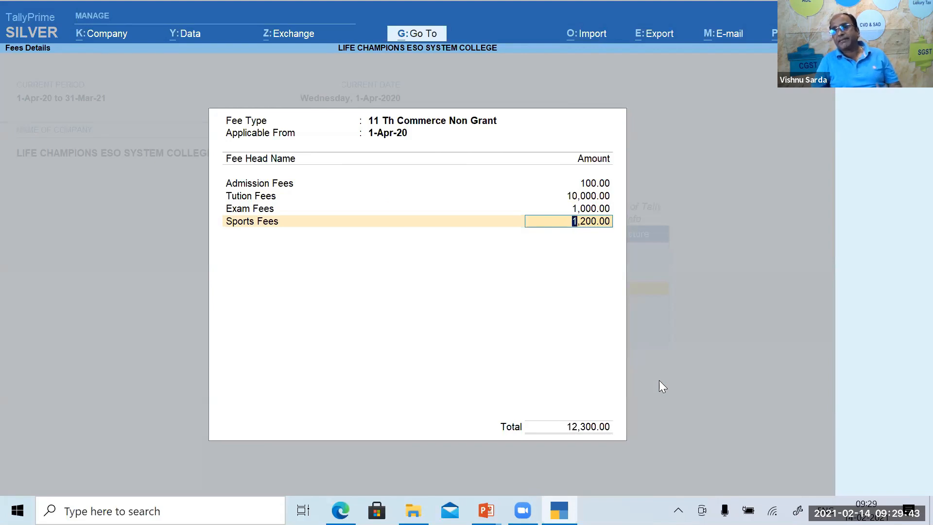
Accept Sports Fees, save the 12,300.00 structure, and open 11 Th Science Non Grant.
{"action": "key", "text": "Return"}
{"action": "key", "text": "Return"}
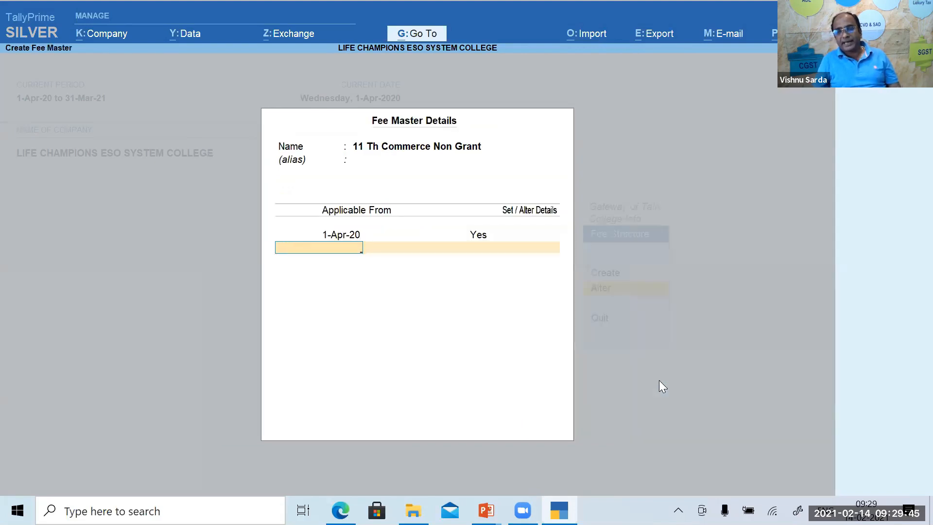
{"action": "key", "text": "Return"}
{"action": "key", "text": "Return"}
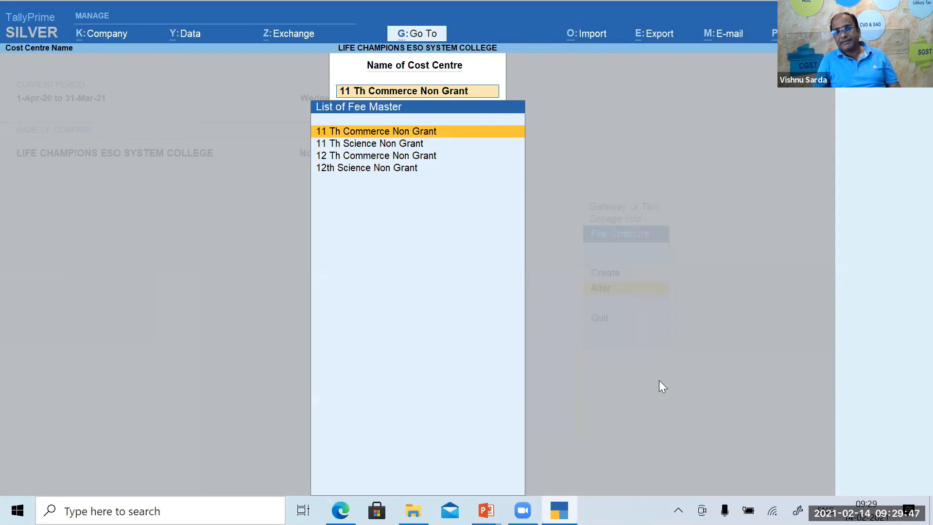
{"action": "key", "text": "Down"}
{"action": "key", "text": "Return"}
{"action": "key", "text": "Return"}
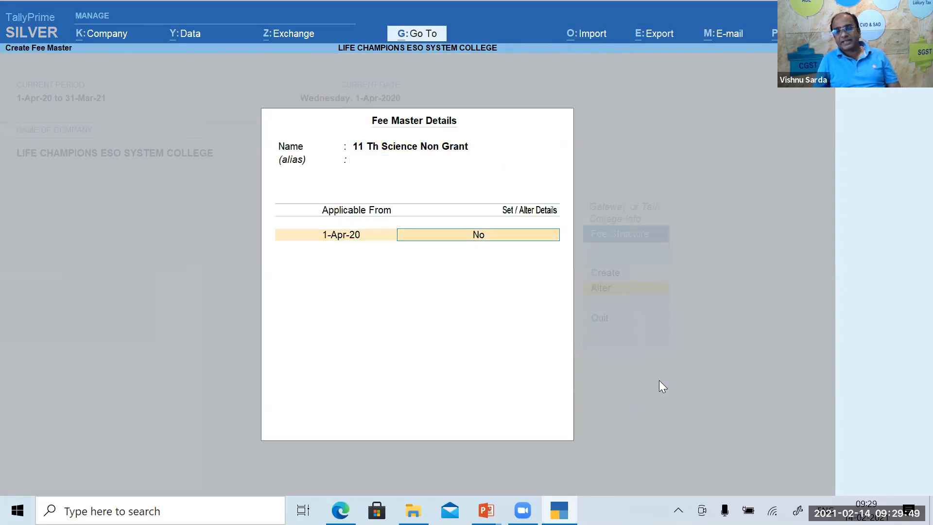
Accept the 11 Th Science Non Grant fee rows and save its 30,900.00 structure.
{"action": "key", "text": "y"}
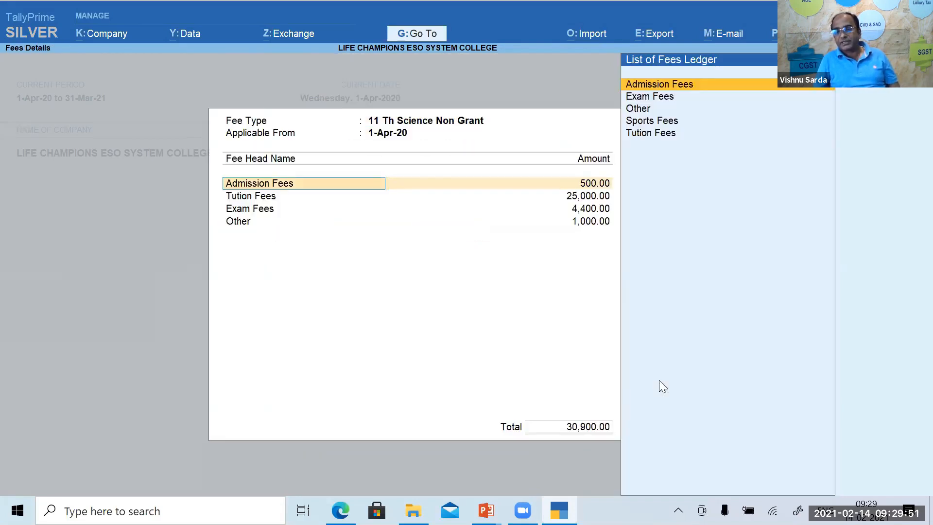
{"action": "key", "text": "Return"}
{"action": "key", "text": "Return"}
{"action": "key", "text": "Return"}
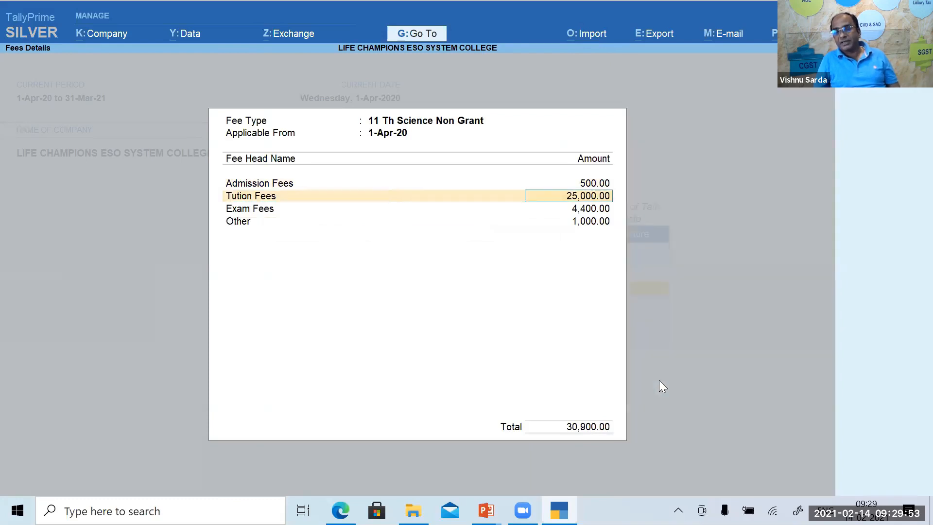
{"action": "key", "text": "Return"}
{"action": "key", "text": "Return"}
{"action": "key", "text": "Return"}
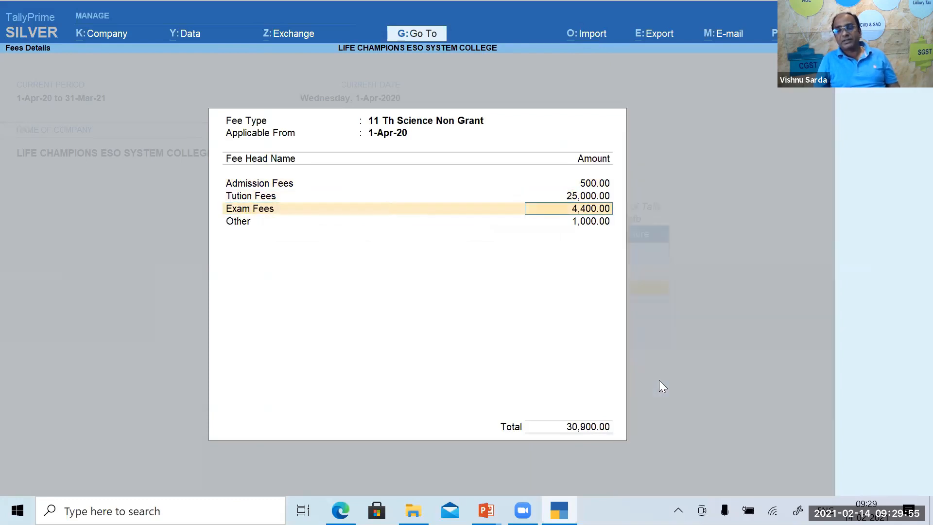
{"action": "key", "text": "Return"}
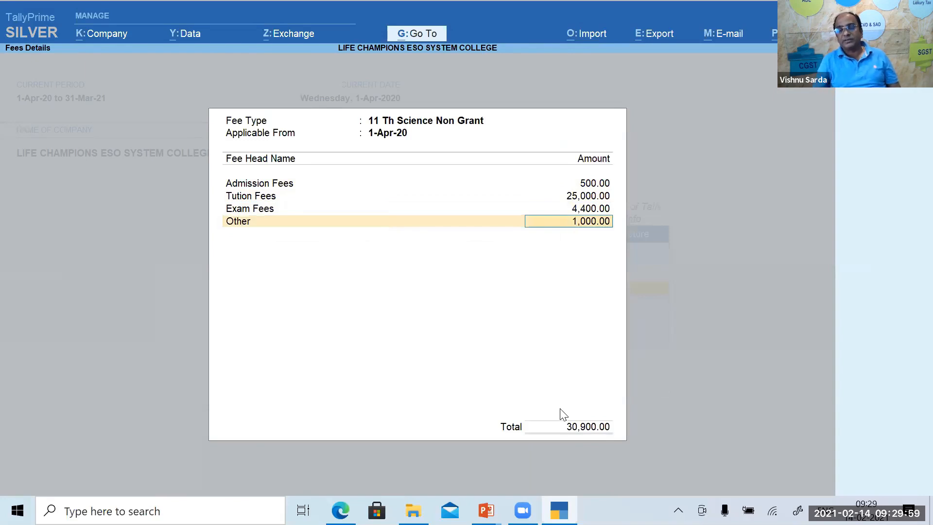
{"action": "key", "text": "Return"}
{"action": "key", "text": "Return"}
{"action": "key", "text": "Return"}
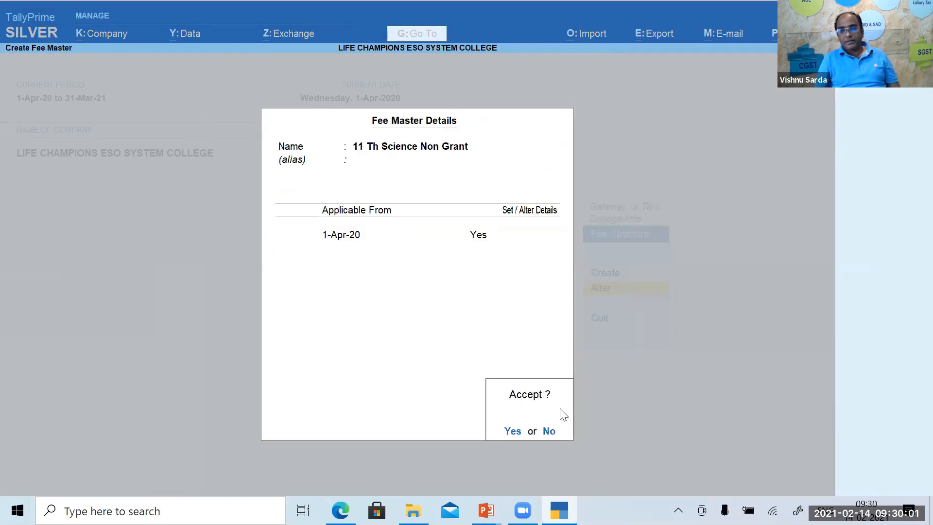
{"action": "key", "text": "Return"}
{"action": "key", "text": "Down"}
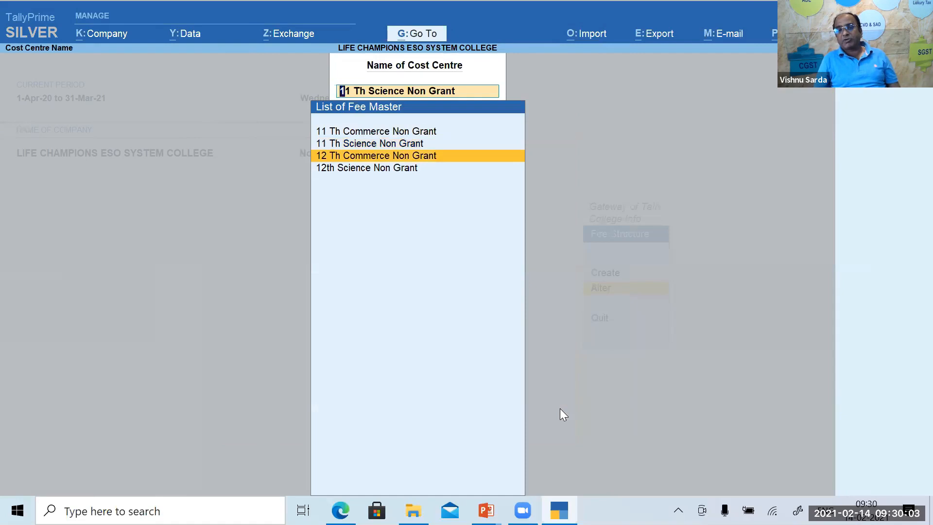
Review the 12 Th Commerce Non Grant fees totalling 14,600 and quit without saving.
{"action": "key", "text": "Return"}
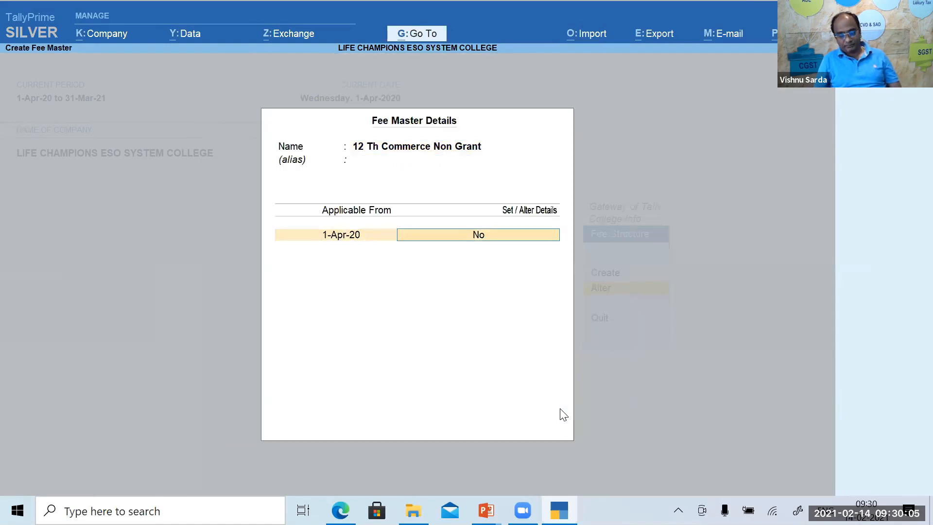
{"action": "type", "text": "y"}
{"action": "key", "text": "Return"}
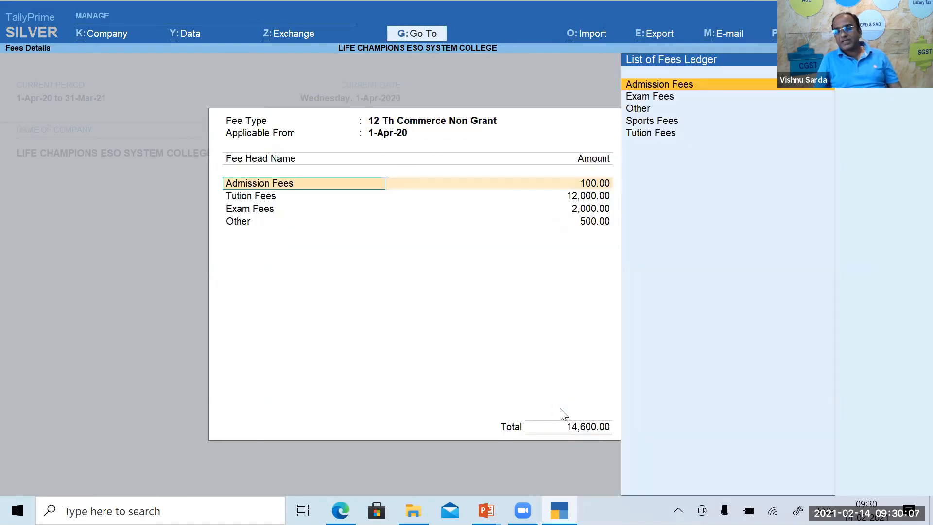
{"action": "key", "text": "Escape"}
{"action": "key", "text": "Escape"}
{"action": "key", "text": "Escape"}
{"action": "key", "text": "Escape"}
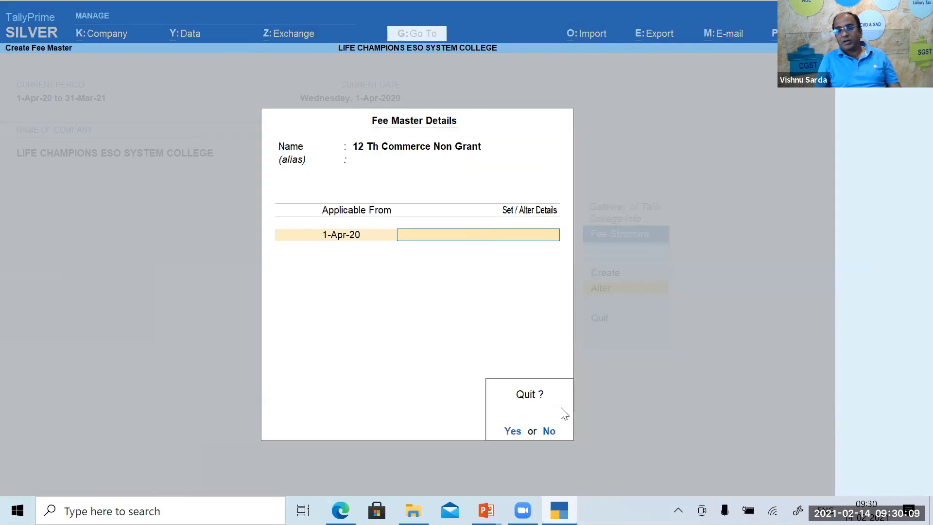
{"action": "key", "text": "y"}
Review the 12th Science Non Grant fees totalling 35,000 and quit back to the fee master list.
{"action": "key", "text": "Down"}
{"action": "key", "text": "Return"}
{"action": "key", "text": "Return"}
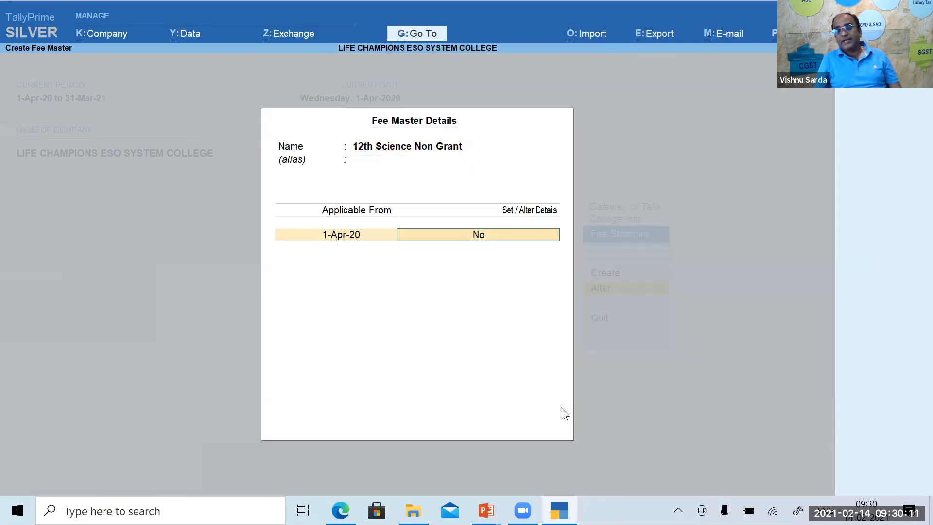
{"action": "type", "text": "y"}
{"action": "key", "text": "Return"}
{"action": "key", "text": "Escape"}
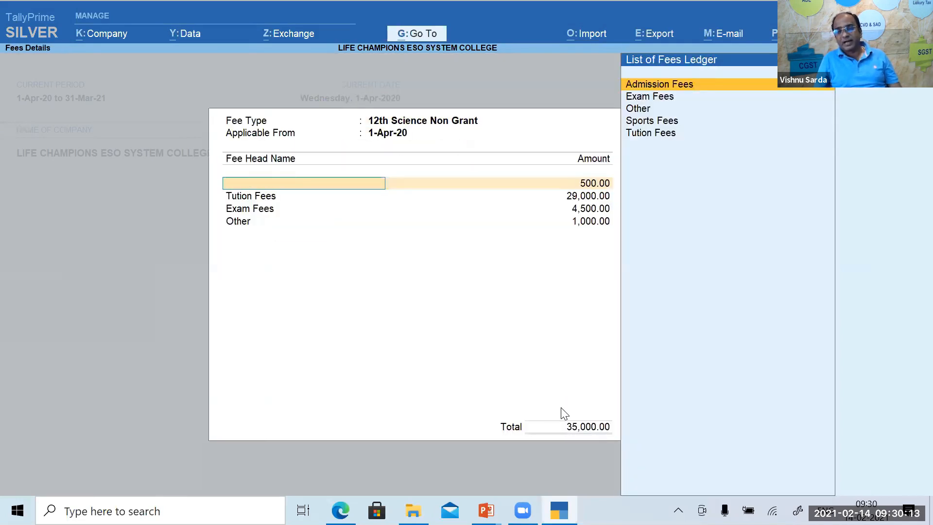
{"action": "key", "text": "Escape"}
{"action": "key", "text": "y"}
{"action": "key", "text": "Escape"}
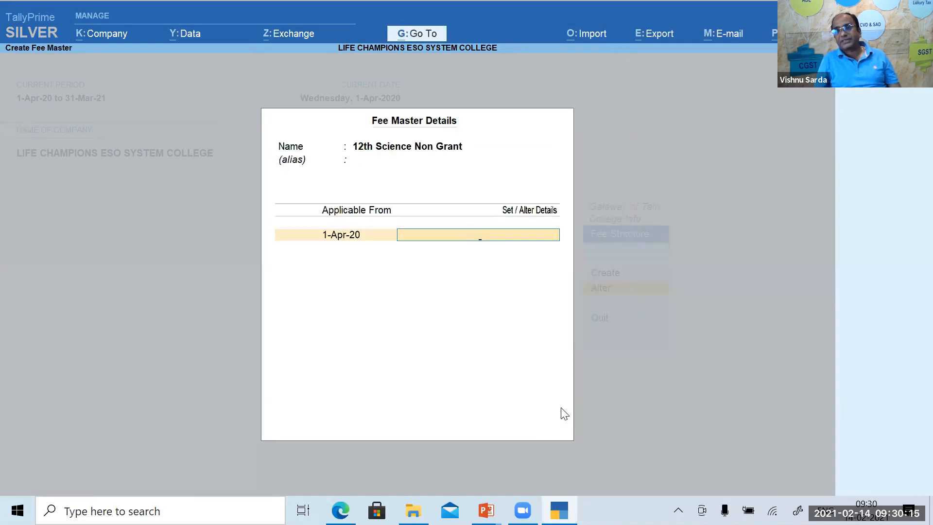
{"action": "key", "text": "Escape"}
Back out of the fee master list and open 11 Th Commerce Non Grant again.
{"action": "key", "text": "y"}
{"action": "key", "text": "Escape"}
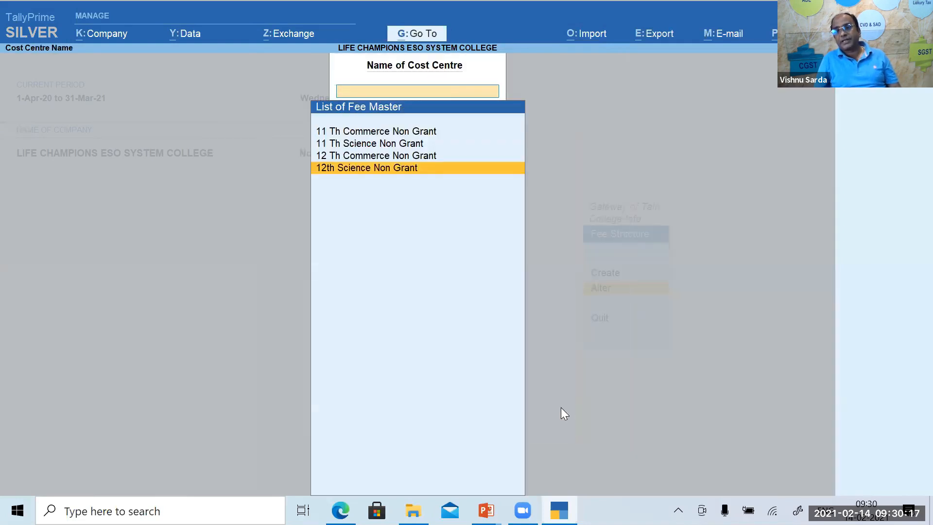
{"action": "key", "text": "Escape"}
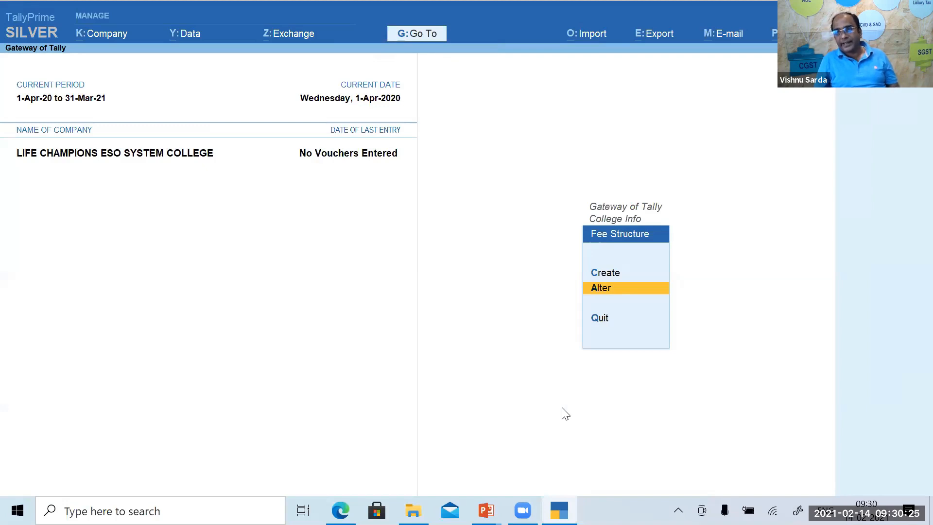
{"action": "key", "text": "Return"}
{"action": "key", "text": "Return"}
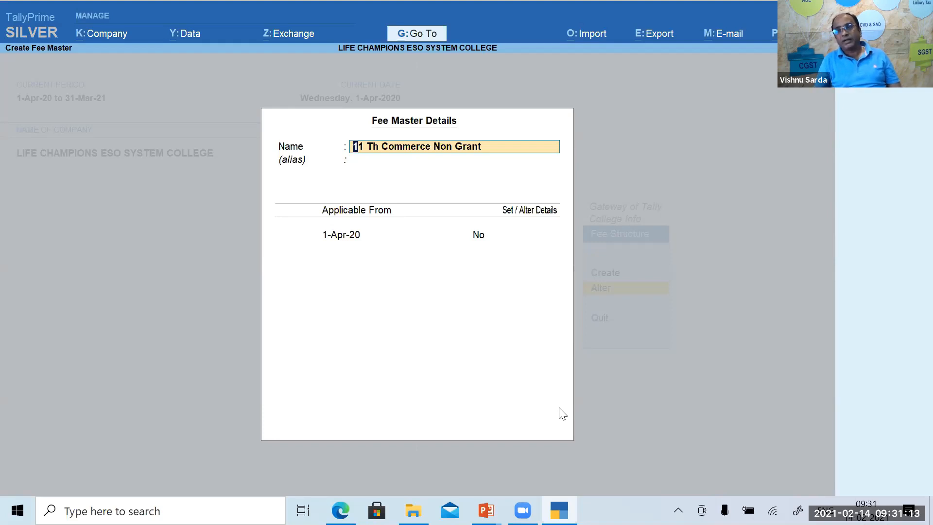
Accept the 11 Th Commerce Non Grant fee master and return to the College Info options.
{"action": "key", "text": "ctrl+a"}
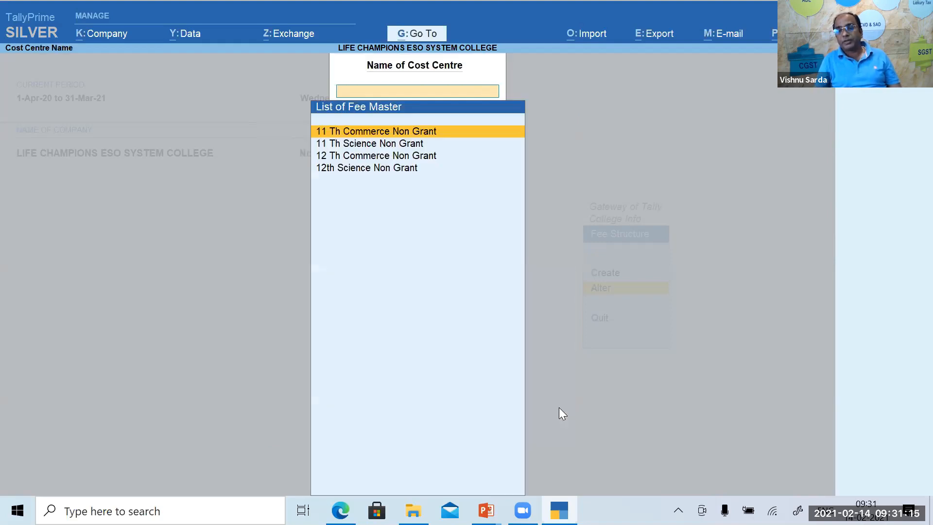
{"action": "key", "text": "Escape"}
{"action": "key", "text": "Escape"}
{"action": "key", "text": "Down"}
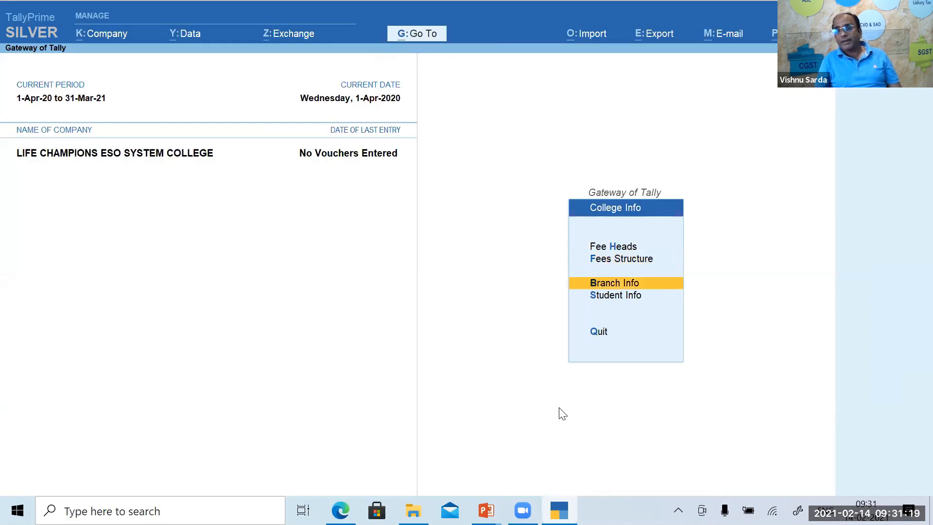
{"action": "key", "text": "Up"}
{"action": "key", "text": "Up"}
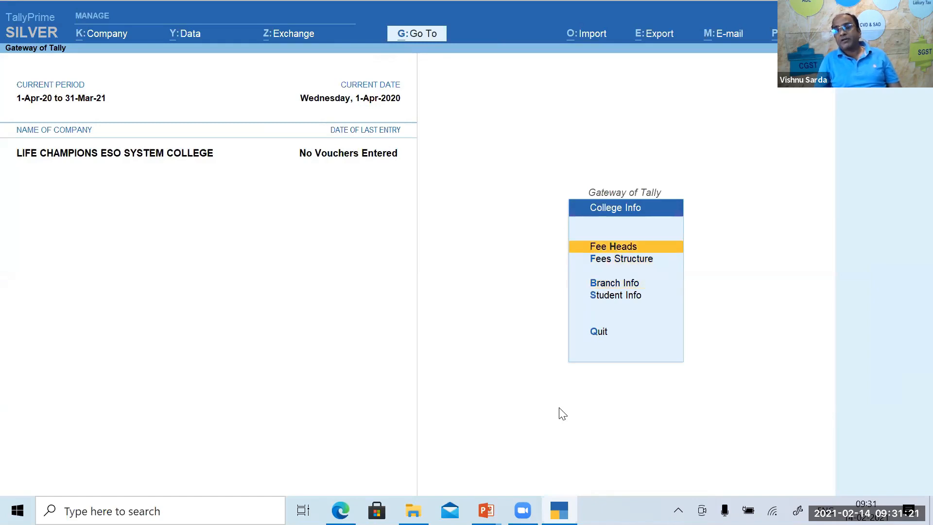
{"action": "key", "text": "Down"}
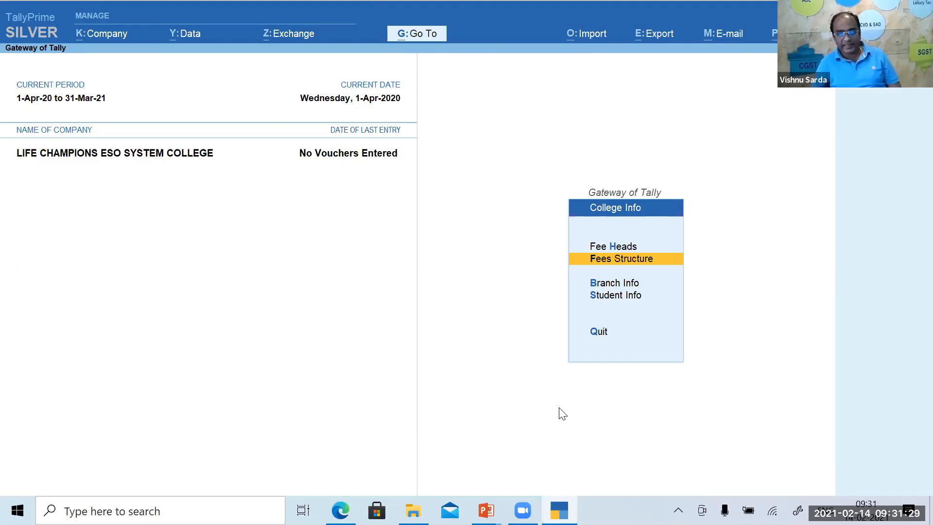
Reopen the Fees Structure alter list, close it, and move to Branch Info.
{"action": "key", "text": "Return"}
{"action": "key", "text": "Down"}
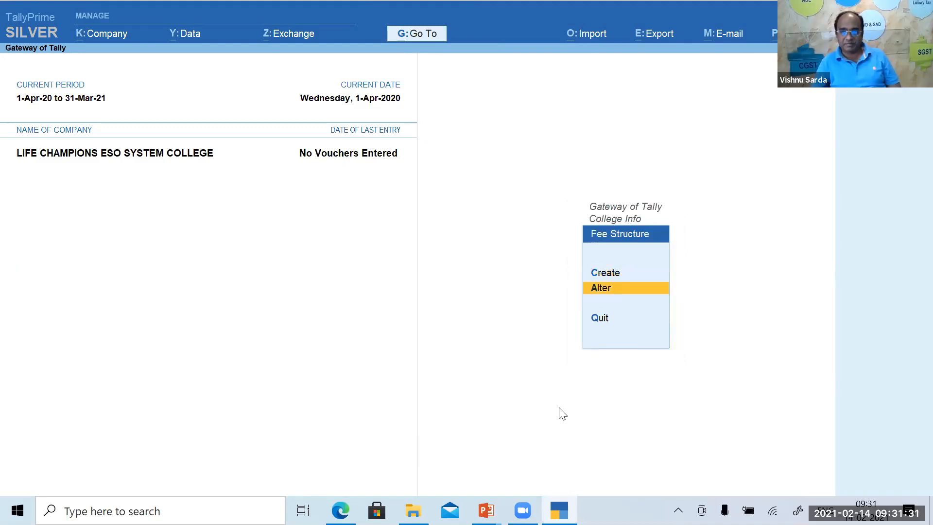
{"action": "key", "text": "Return"}
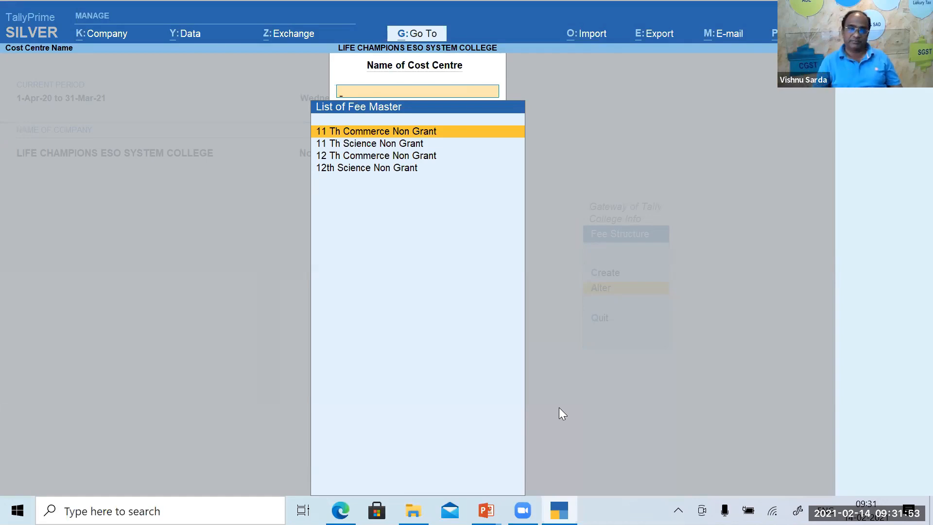
{"action": "key", "text": "Escape"}
{"action": "key", "text": "Escape"}
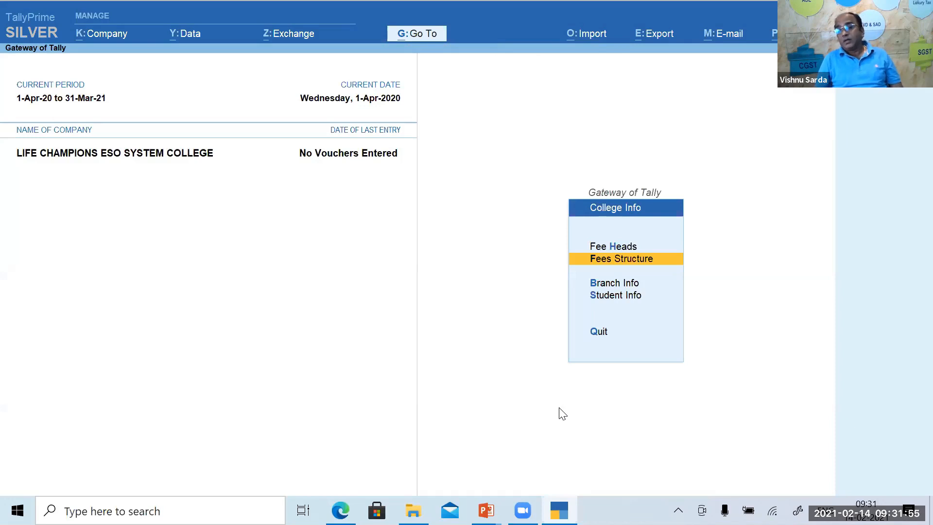
{"action": "key", "text": "Down"}
Under Branch Info > Alter, accept 11 Th Commerce Non Grant under Sundry Debtors with student registration on.
{"action": "key", "text": "Return"}
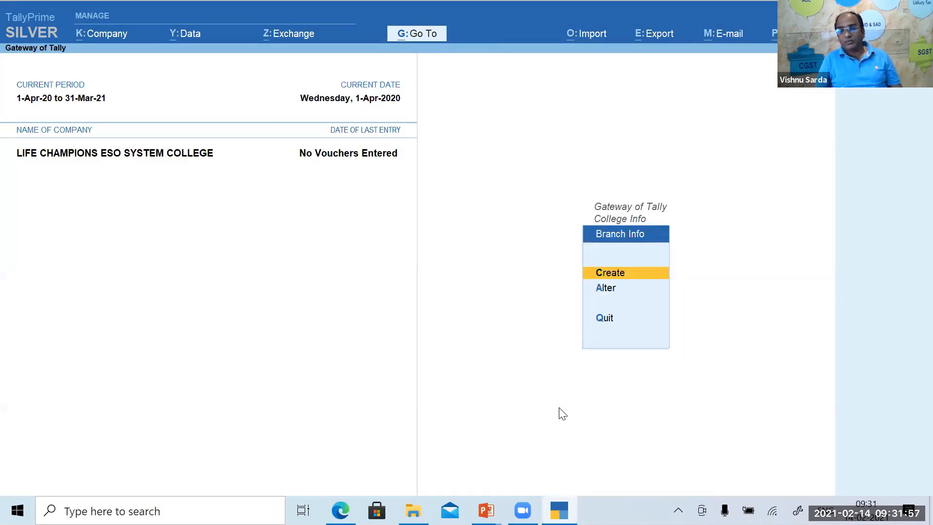
{"action": "key", "text": "Down"}
{"action": "key", "text": "Return"}
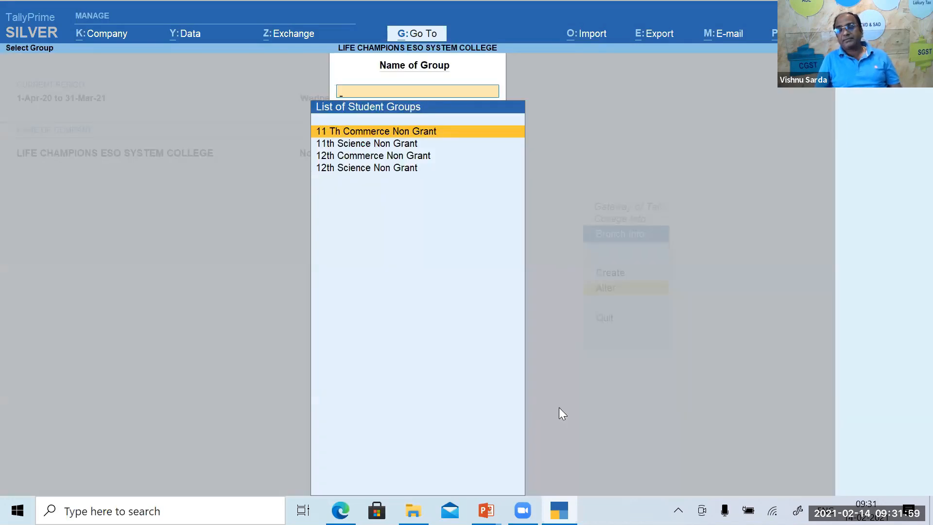
{"action": "key", "text": "Return"}
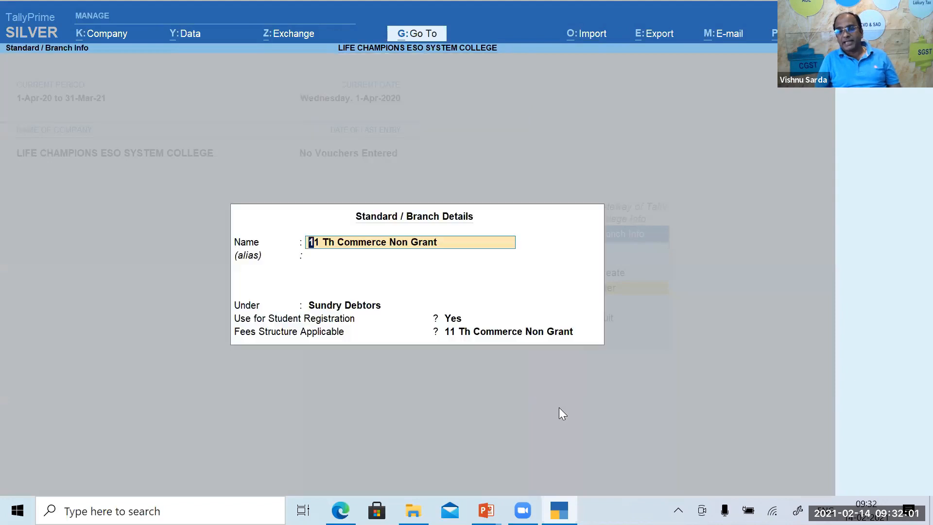
{"action": "key", "text": "Return"}
{"action": "key", "text": "Return"}
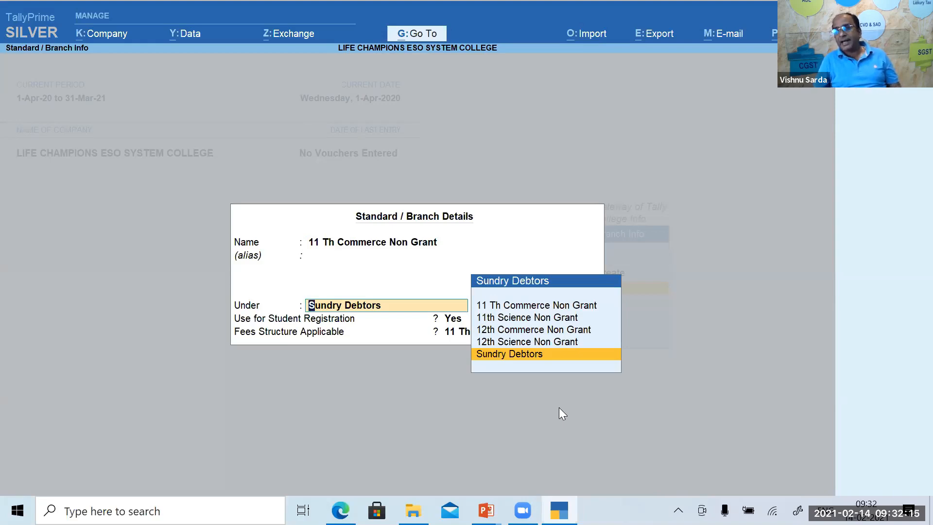
{"action": "key", "text": "Return"}
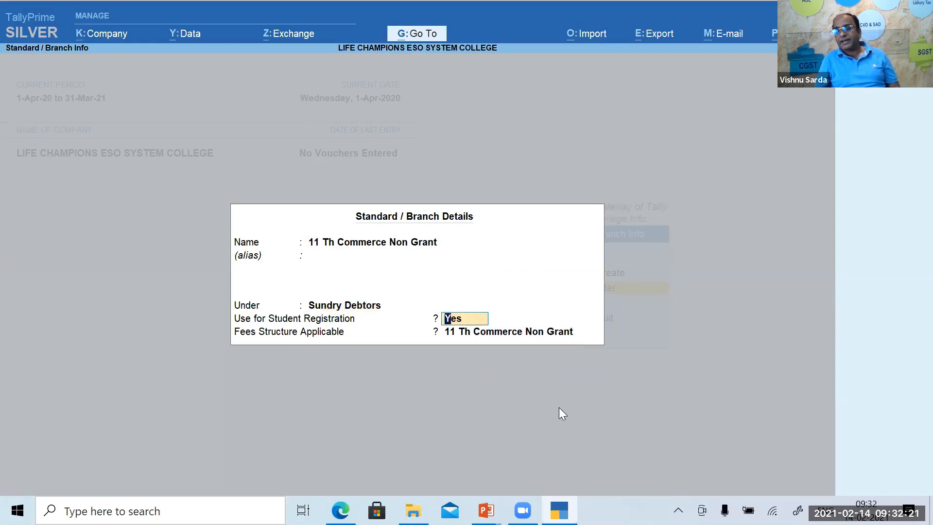
{"action": "key", "text": "Return"}
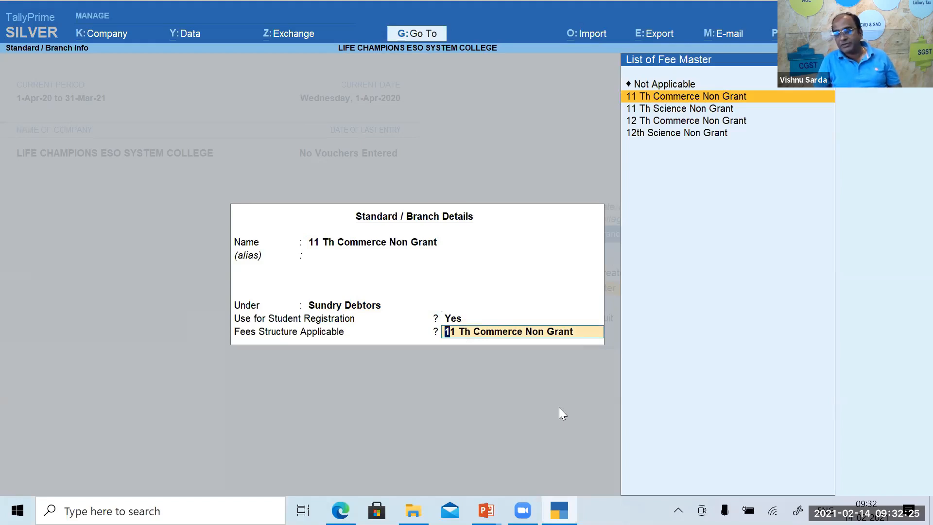
{"action": "key", "text": "Return"}
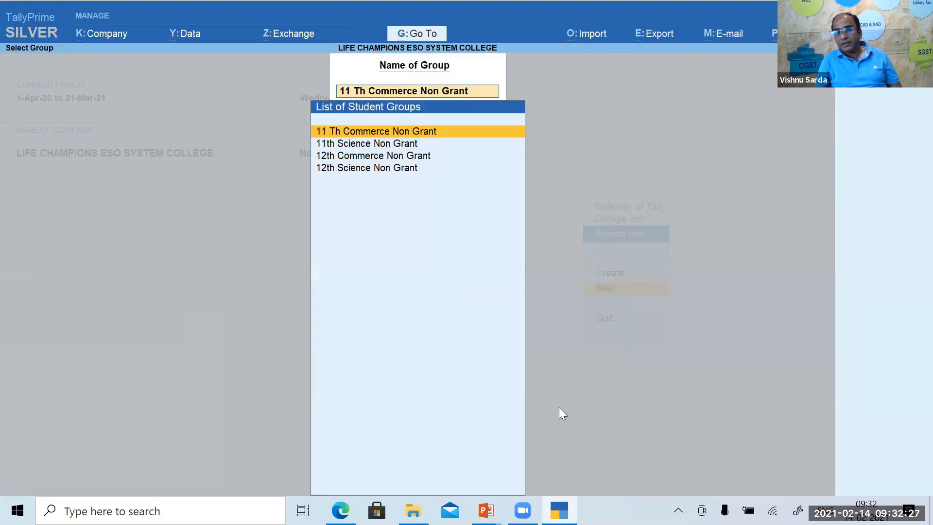
Accept 11th Science Non Grant under Sundry Debtors with its fee structure, then exit to the menu.
{"action": "key", "text": "Down"}
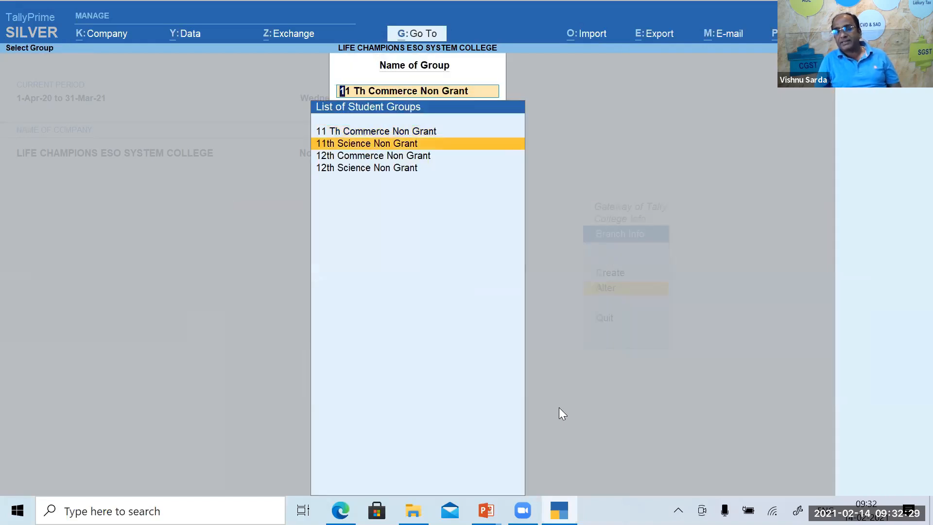
{"action": "key", "text": "Return"}
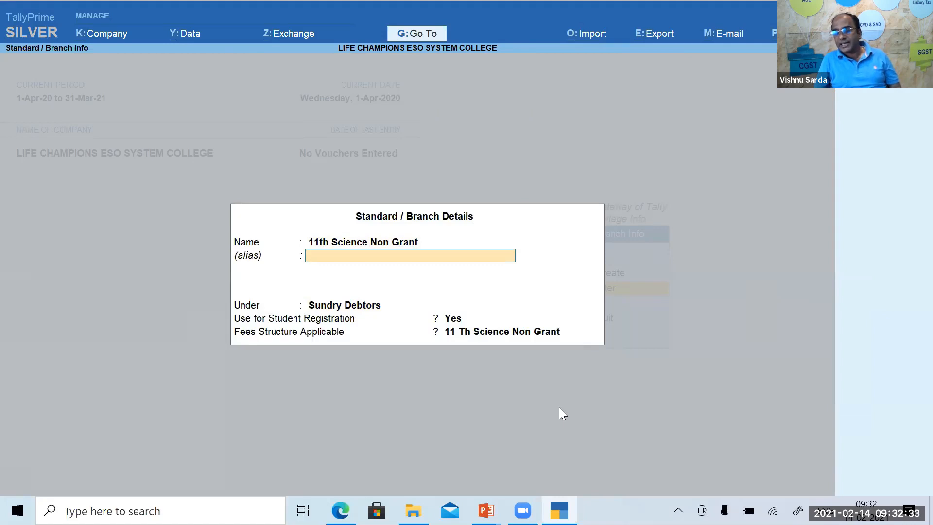
{"action": "key", "text": "Return"}
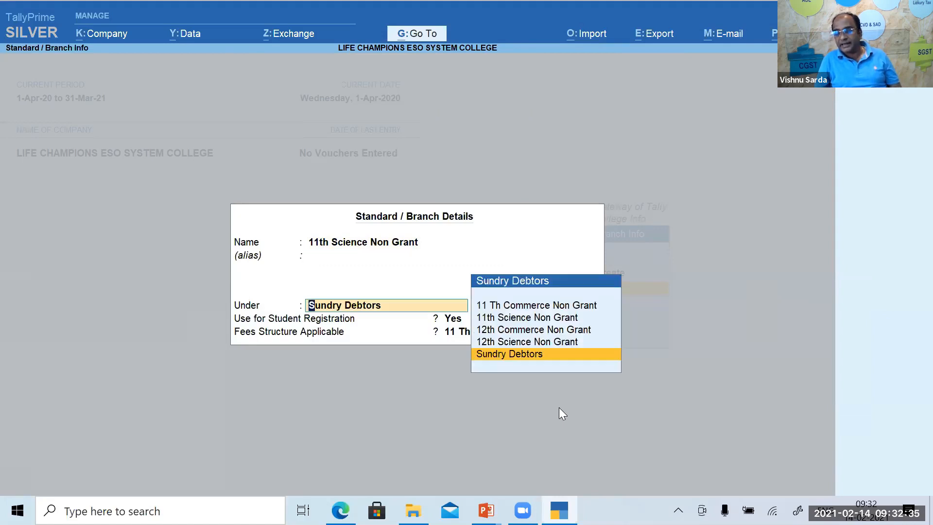
{"action": "key", "text": "Return"}
{"action": "key", "text": "Return"}
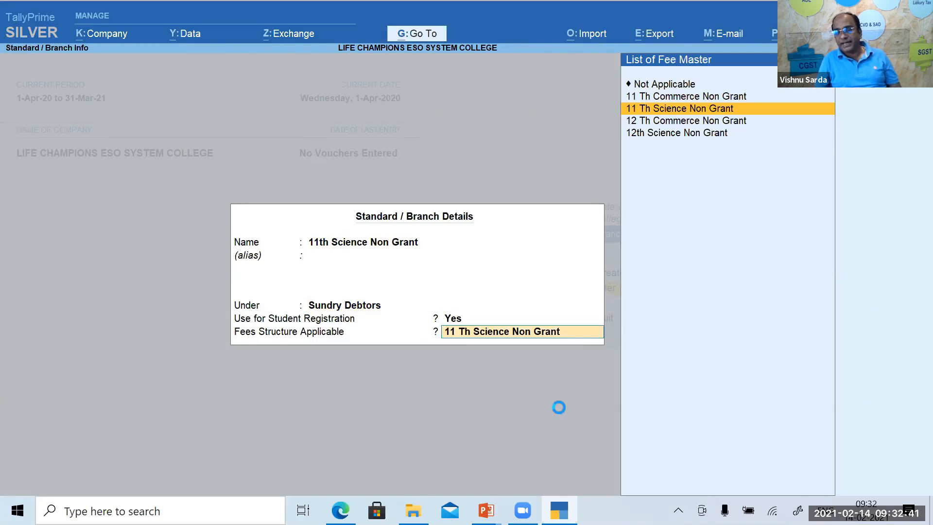
{"action": "key", "text": "Return"}
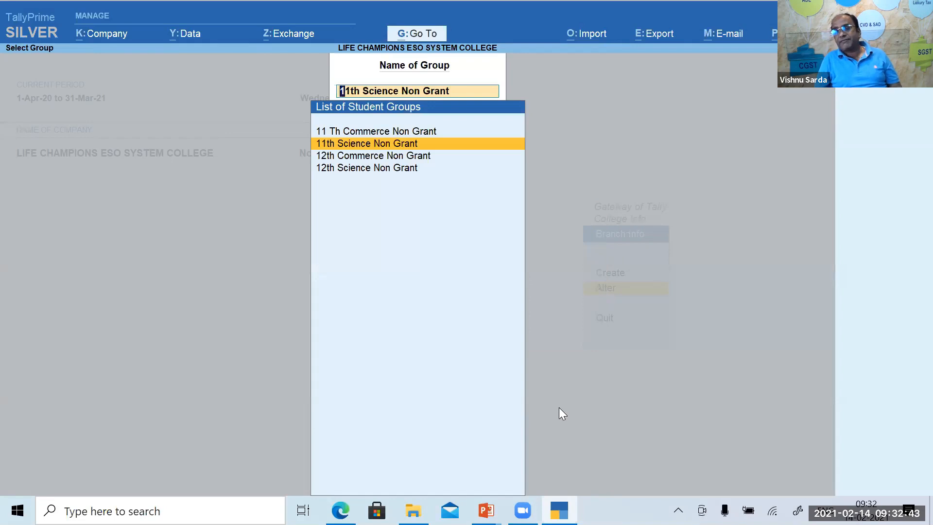
{"action": "key", "text": "Up"}
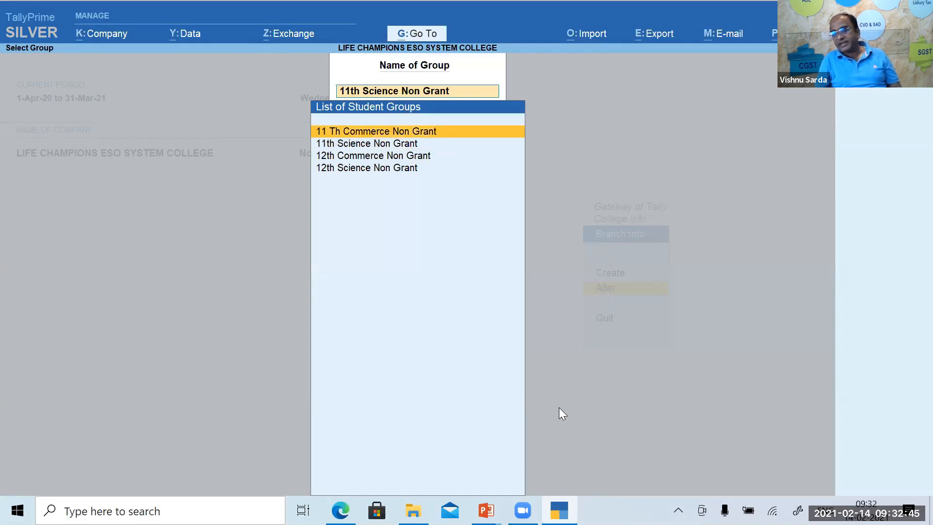
{"action": "key", "text": "Down"}
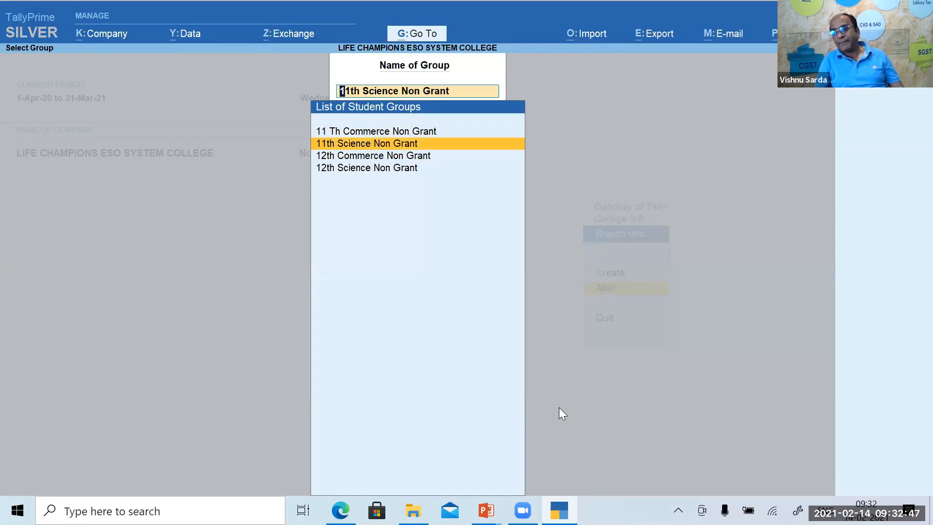
{"action": "key", "text": "Escape"}
{"action": "key", "text": "Escape"}
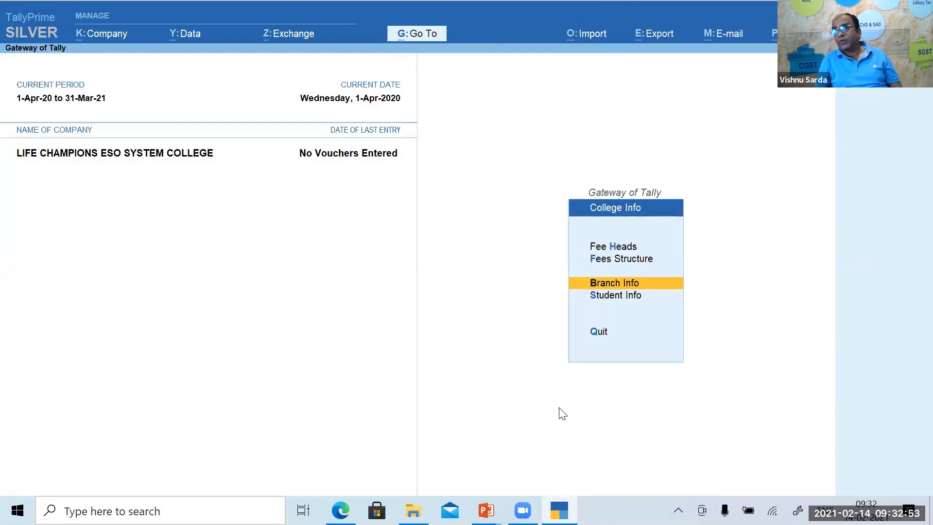
{"action": "key", "text": "Down"}
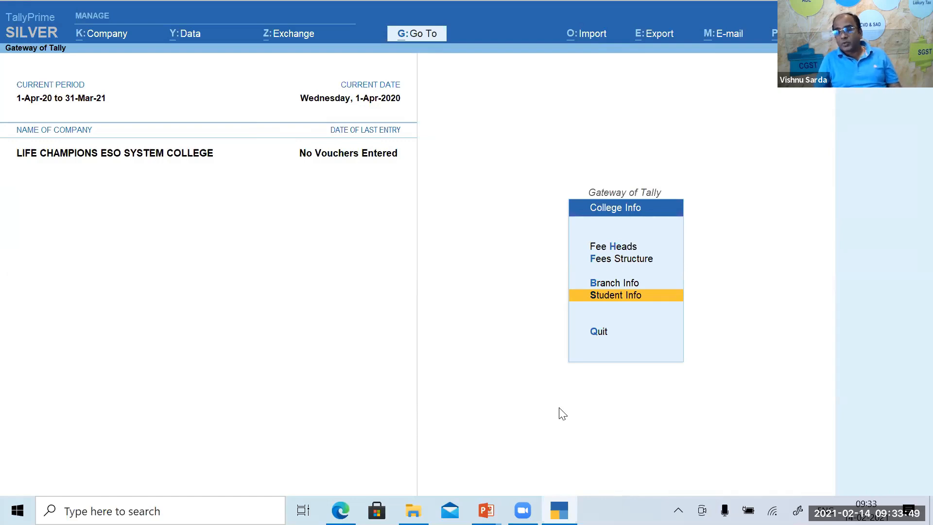
Open Student Info > Alter to list the 20 student ledgers of the 2020 batch.
{"action": "key", "text": "Return"}
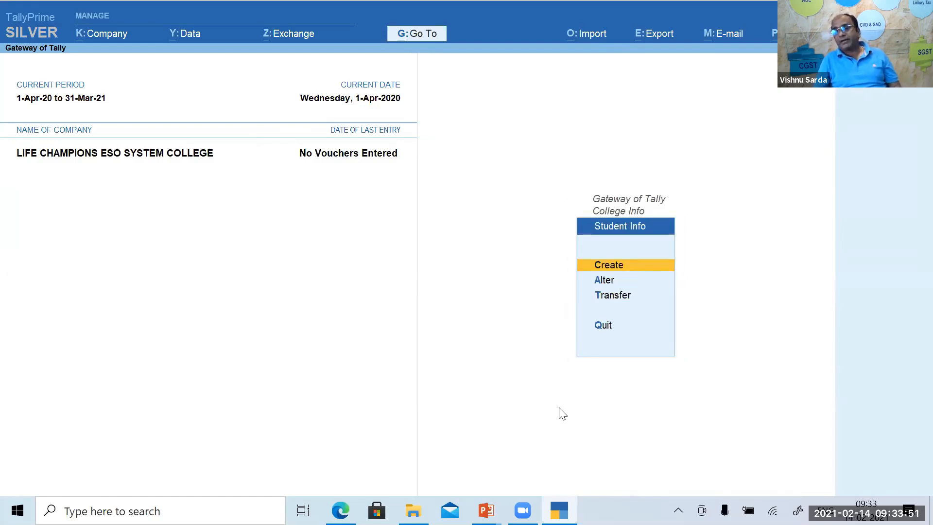
{"action": "key", "text": "Down"}
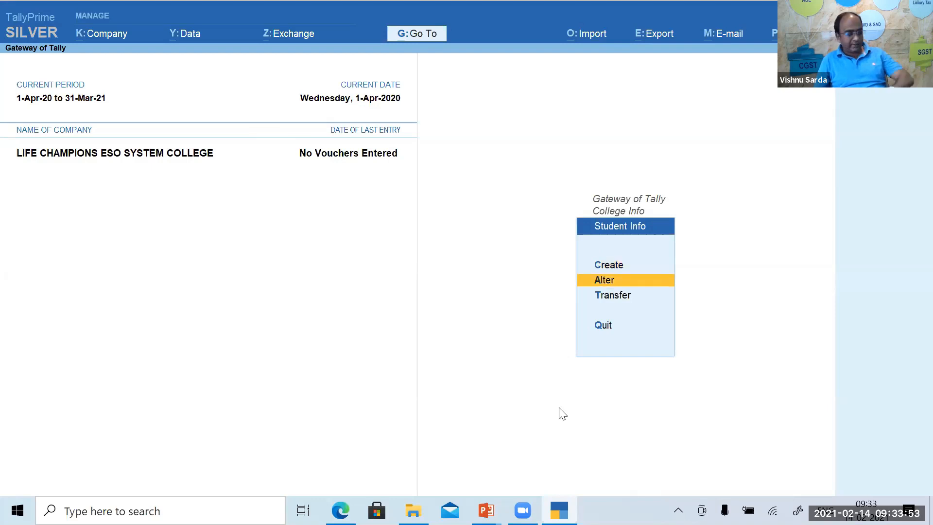
{"action": "key", "text": "Down"}
{"action": "key", "text": "Up"}
{"action": "key", "text": "Up"}
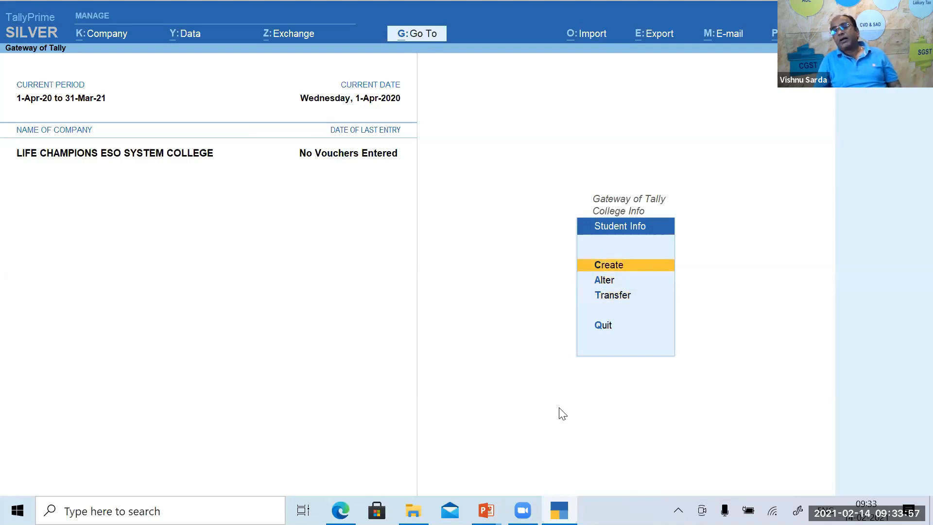
{"action": "key", "text": "Down"}
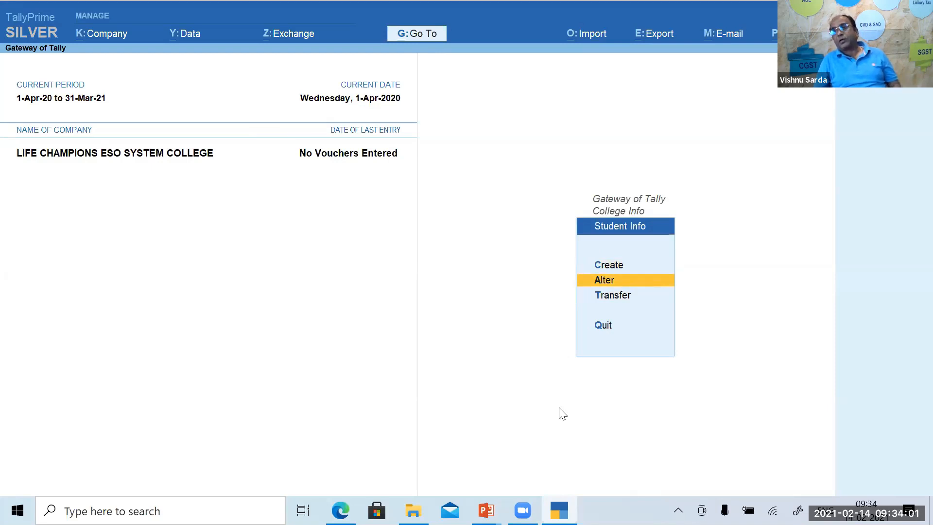
{"action": "key", "text": "Down"}
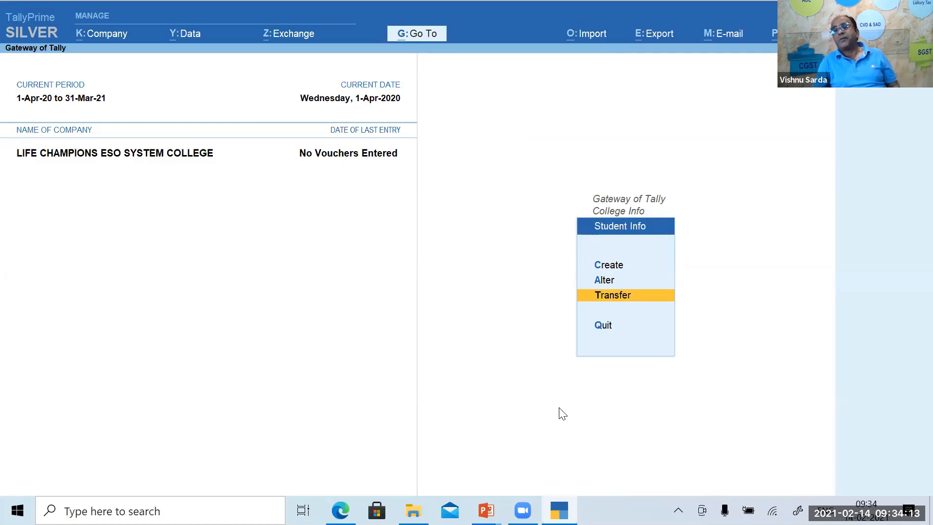
{"action": "key", "text": "Up"}
{"action": "key", "text": "Up"}
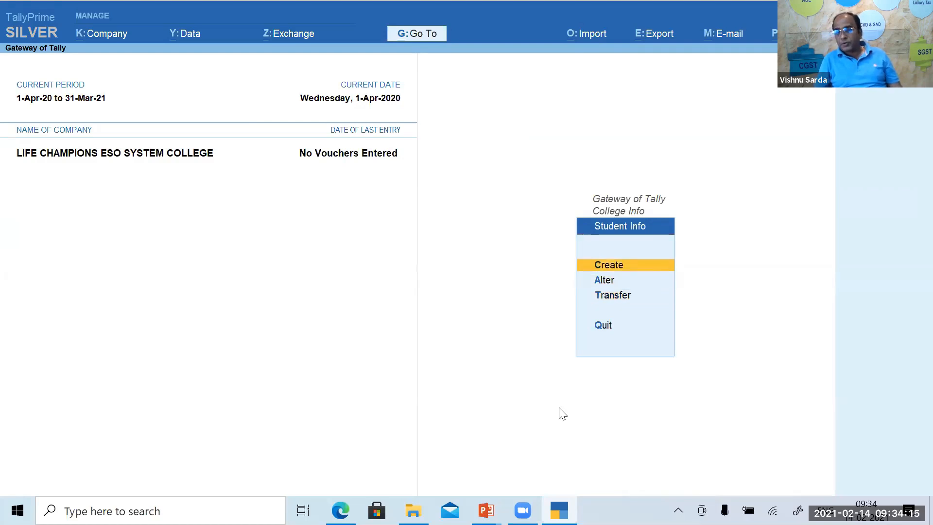
{"action": "key", "text": "a"}
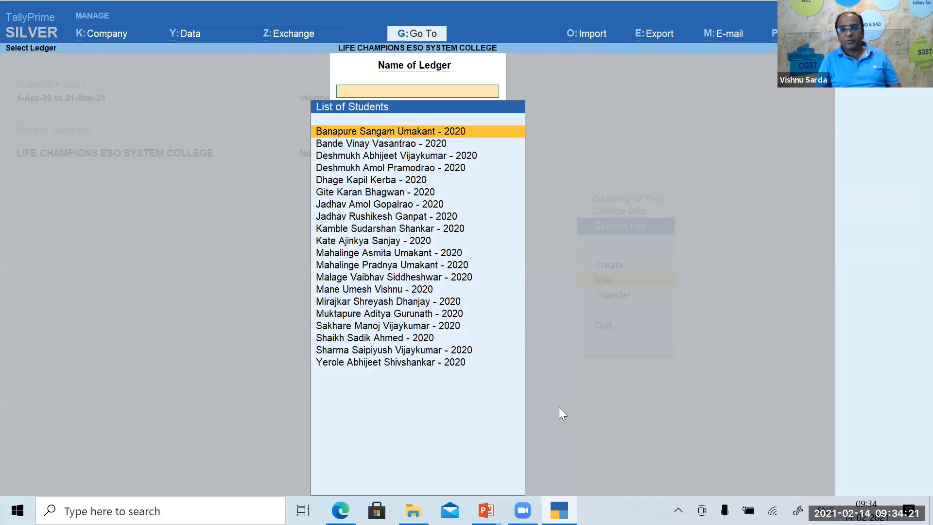
Open the first student's account profile and step through the name, mother's name and admission date fields.
{"action": "key", "text": "Return"}
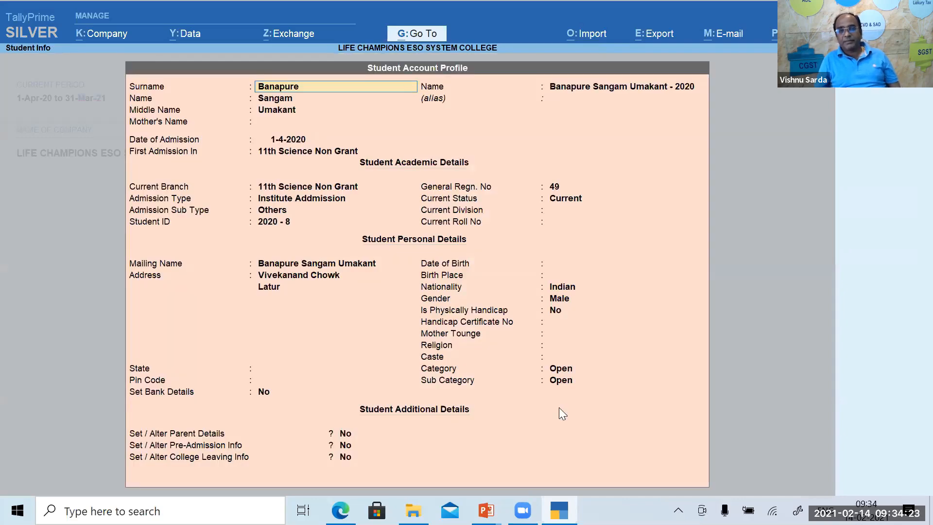
{"action": "key", "text": "Return"}
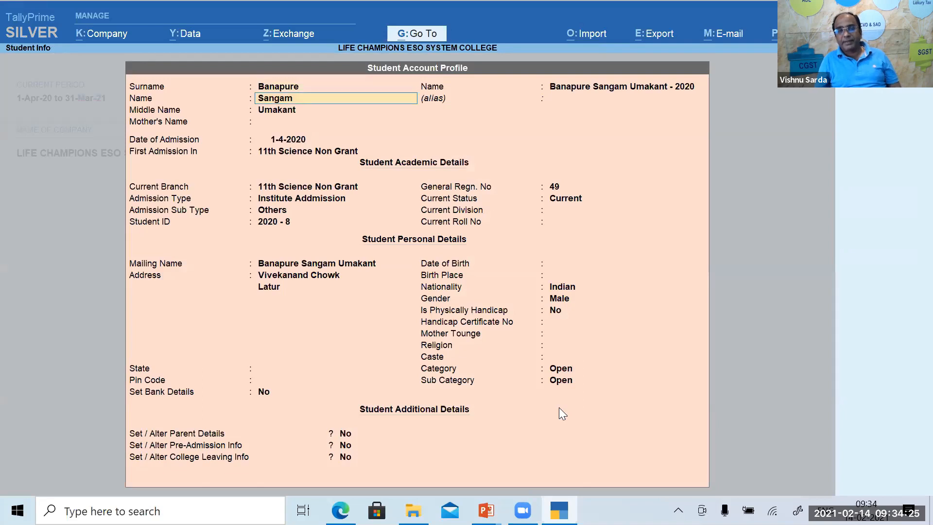
{"action": "key", "text": "Return"}
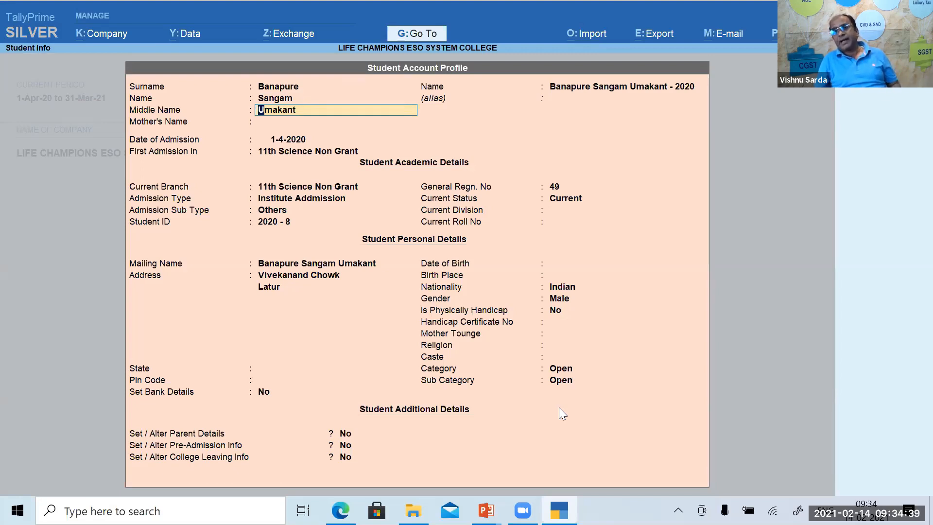
{"action": "key", "text": "Return"}
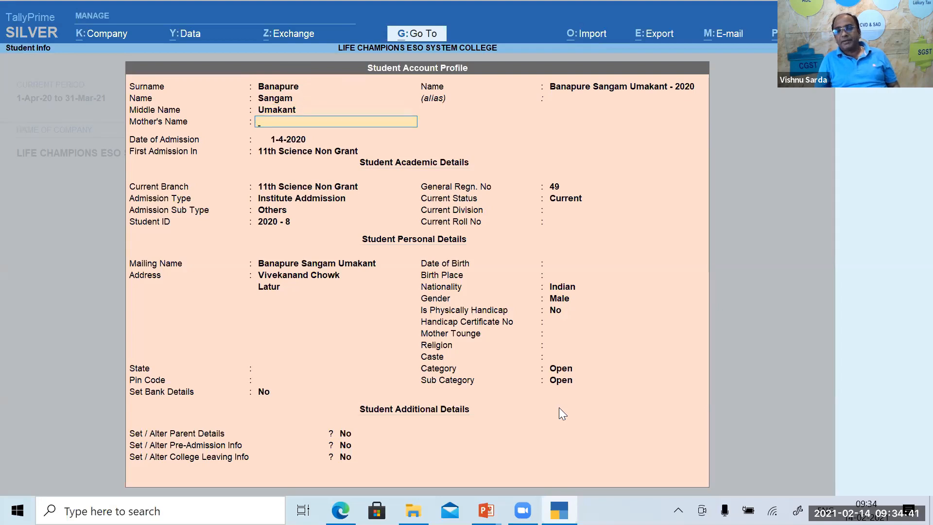
{"action": "key", "text": "Return"}
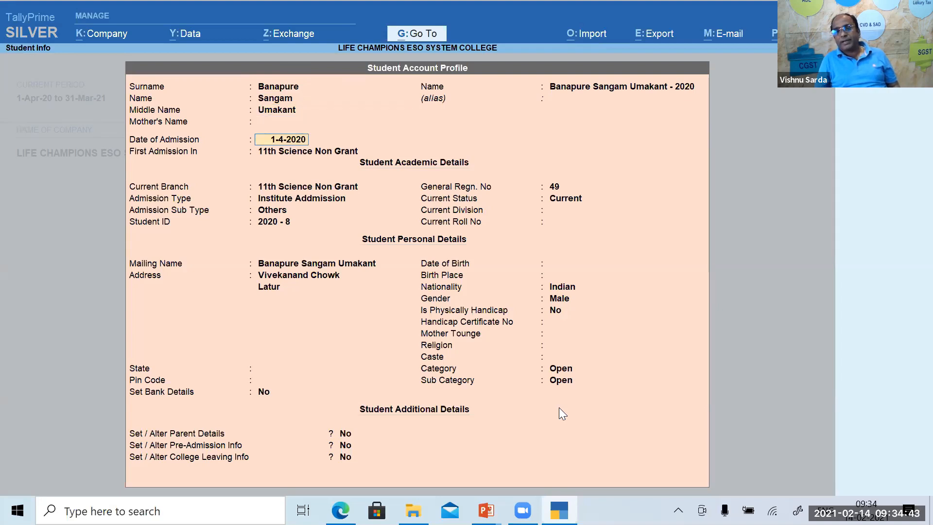
{"action": "key", "text": "Return"}
{"action": "key", "text": "Return"}
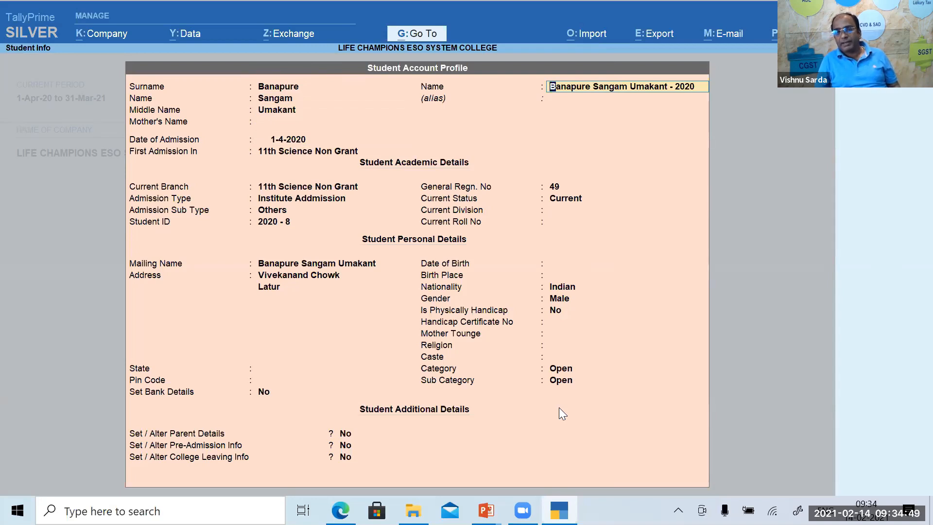
Go back and keep 11th Science Non Grant as the student's current branch.
{"action": "key", "text": "Return"}
{"action": "key", "text": "Return"}
{"action": "key", "text": "Return"}
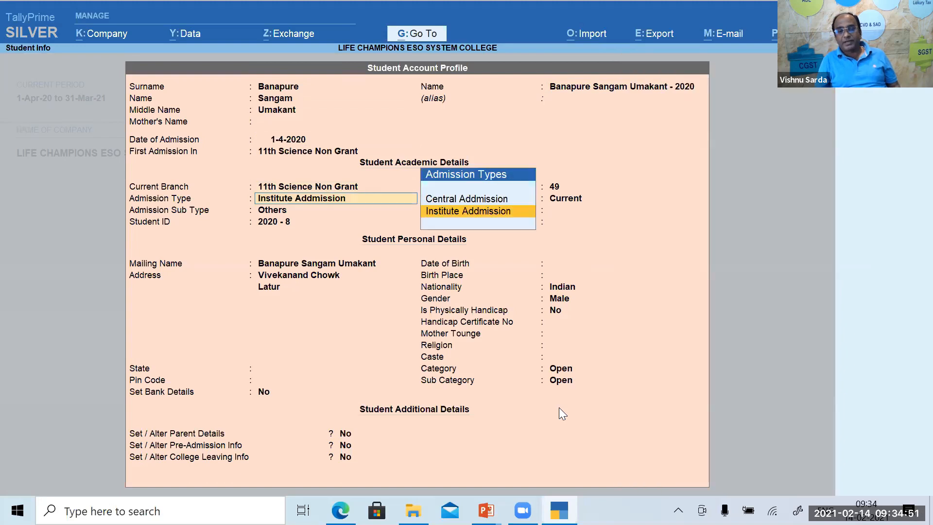
{"action": "key", "text": "BackSpace"}
{"action": "key", "text": "BackSpace"}
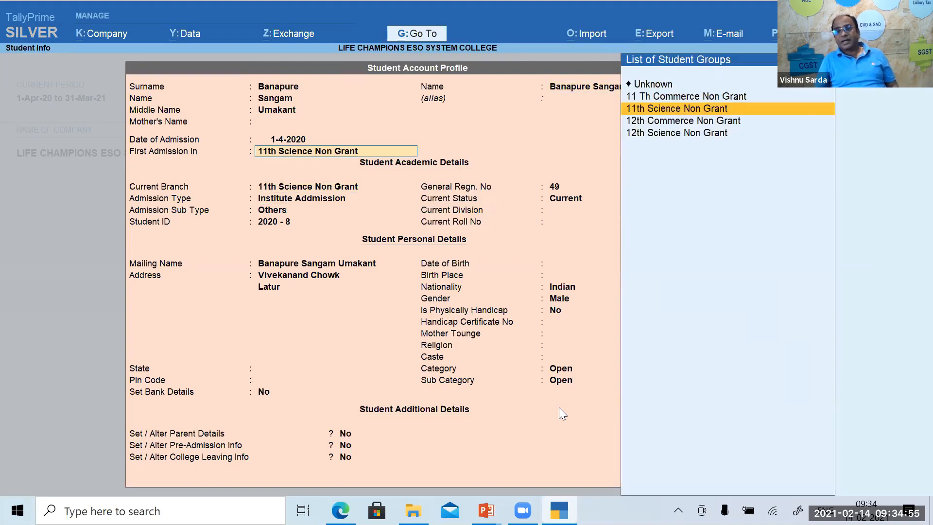
{"action": "key", "text": "Return"}
{"action": "key", "text": "Return"}
{"action": "key", "text": "Return"}
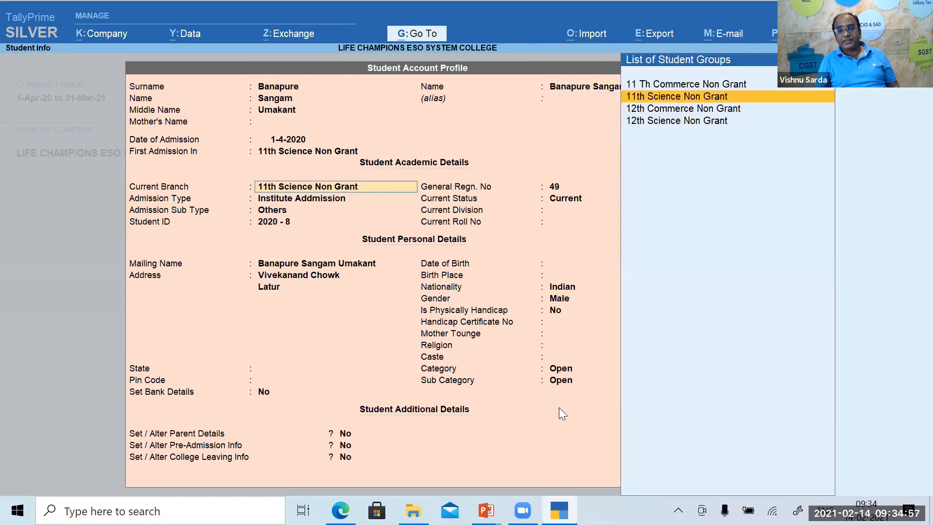
{"action": "key", "text": "Return"}
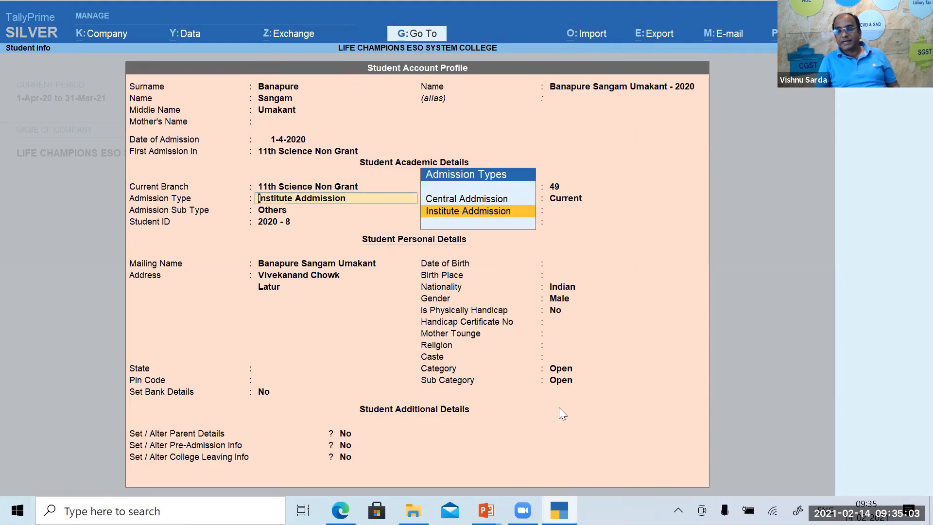
Try Central Admission, then set the admission type back to Institute Admission.
{"action": "key", "text": "Up"}
{"action": "key", "text": "Return"}
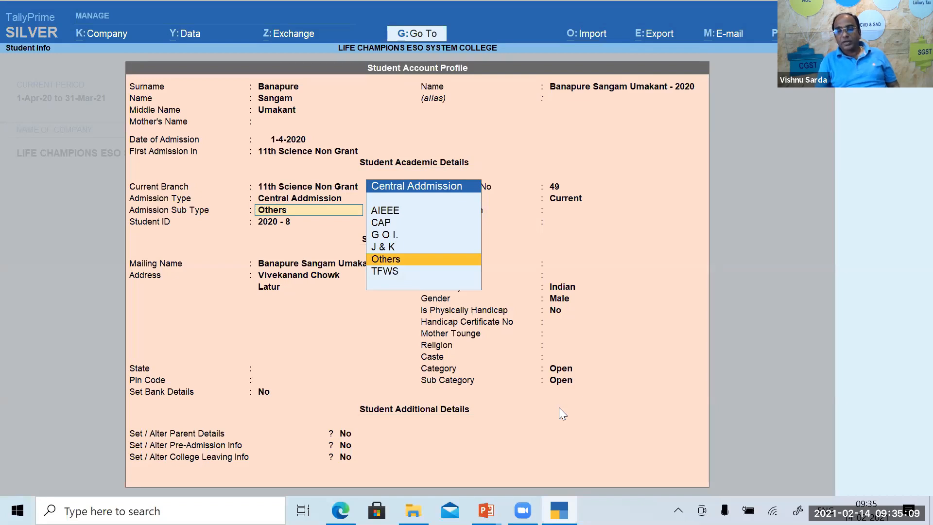
{"action": "key", "text": "BackSpace"}
{"action": "key", "text": "Down"}
{"action": "key", "text": "Return"}
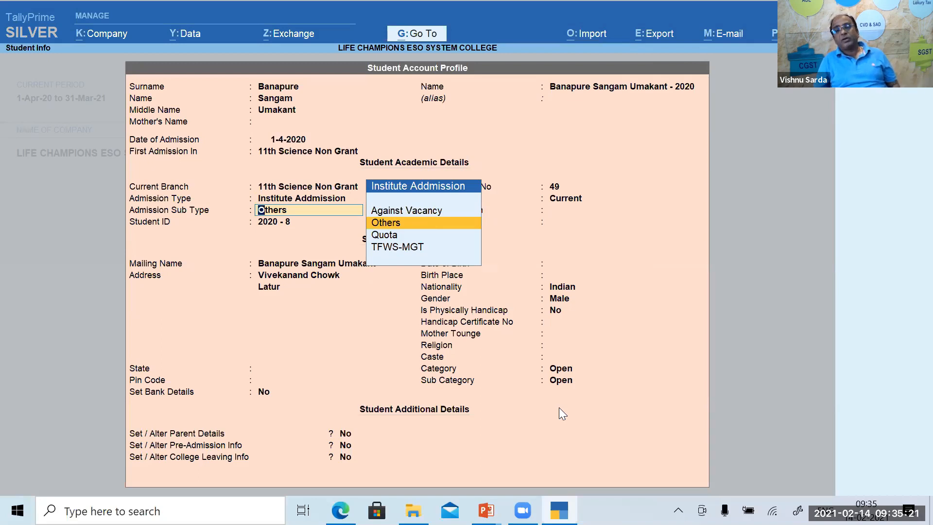
Keep sub type Others, accept the student ID and Regn No 49, and return the status to Current.
{"action": "key", "text": "Return"}
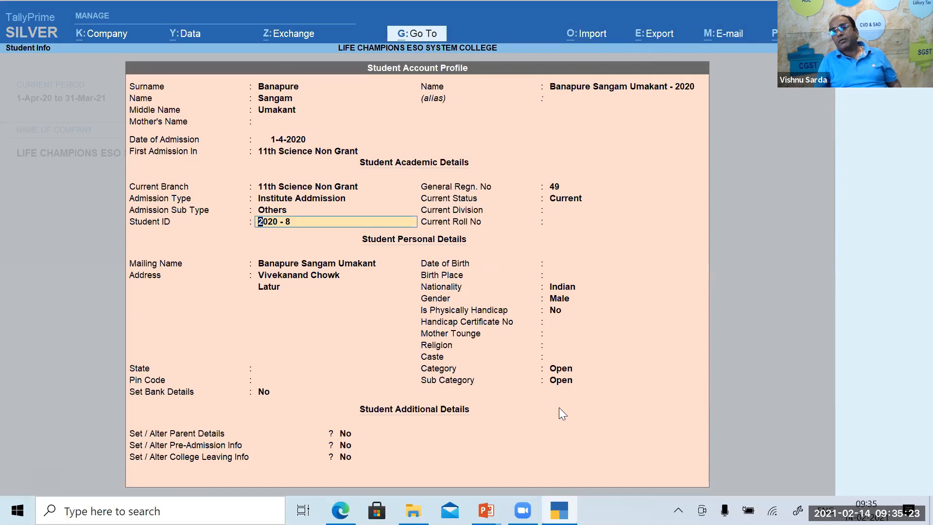
{"action": "key", "text": "Return"}
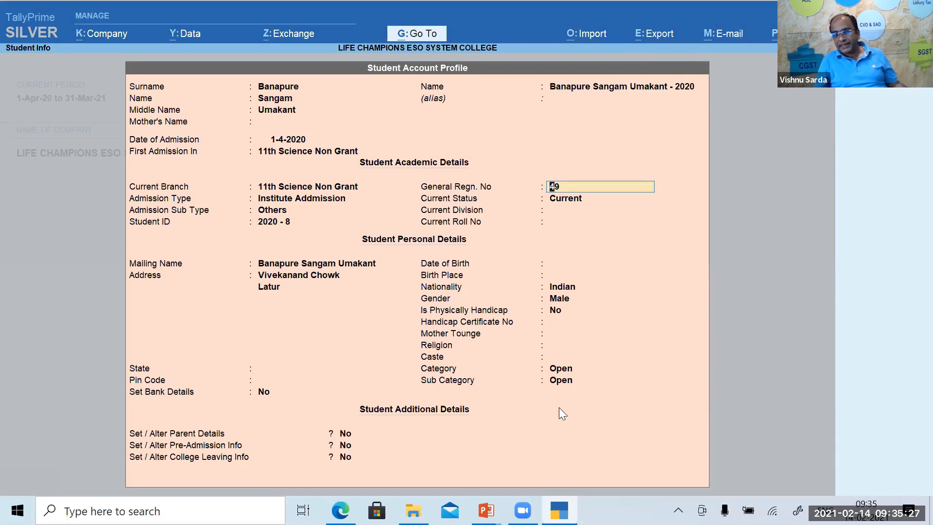
{"action": "key", "text": "Return"}
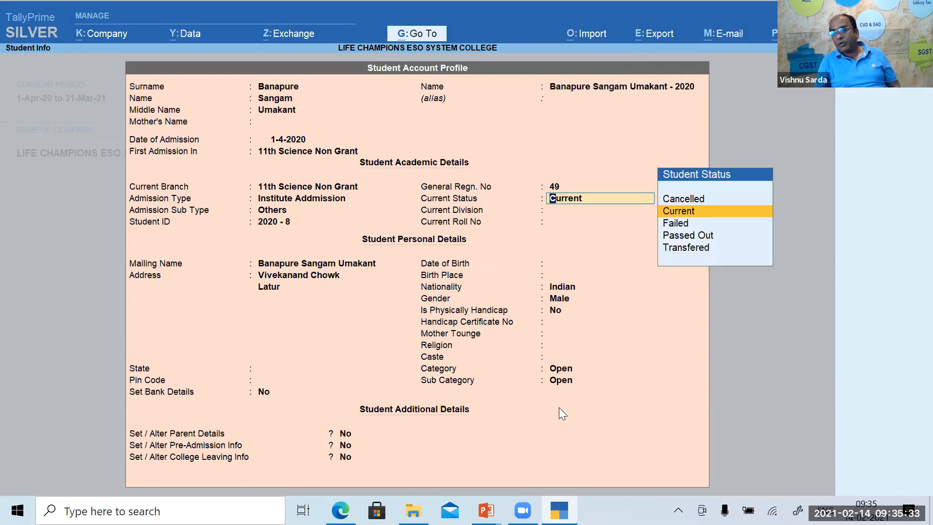
{"action": "key", "text": "Down"}
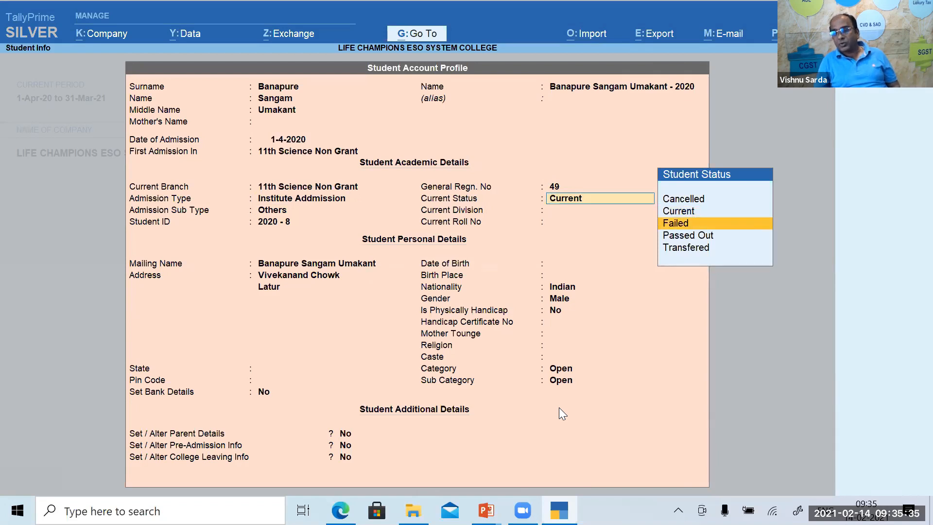
{"action": "key", "text": "Down"}
{"action": "key", "text": "Down"}
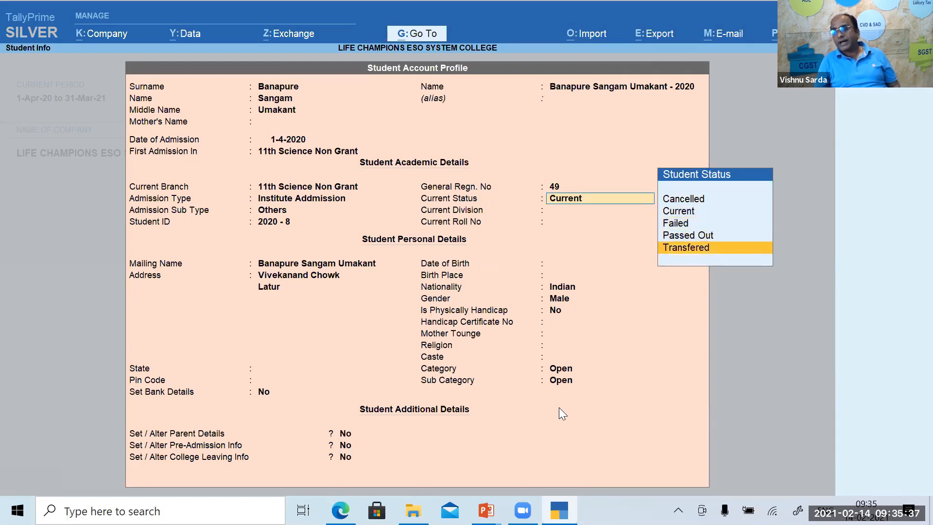
{"action": "key", "text": "Up"}
{"action": "key", "text": "Up"}
{"action": "key", "text": "Up"}
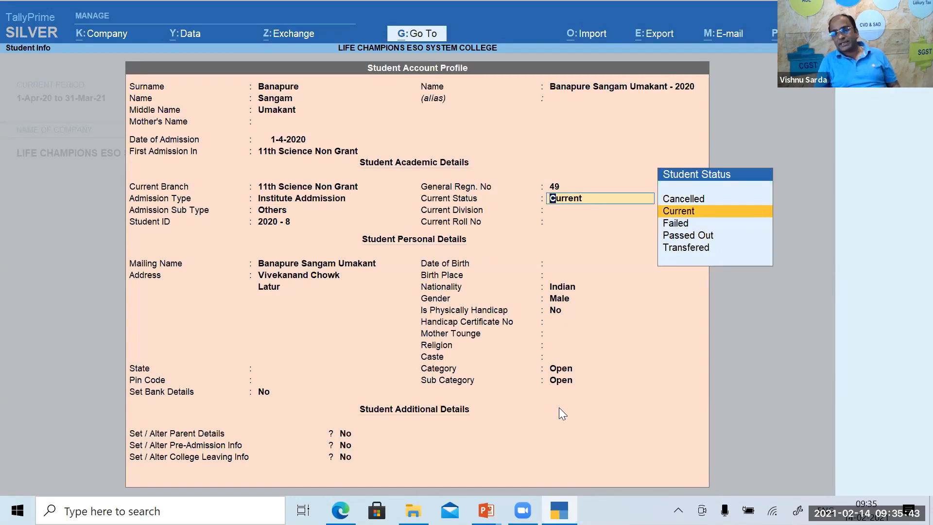
Keep status Current and state Unknown, skipping division, pin code and the empty bank details.
{"action": "key", "text": "Return"}
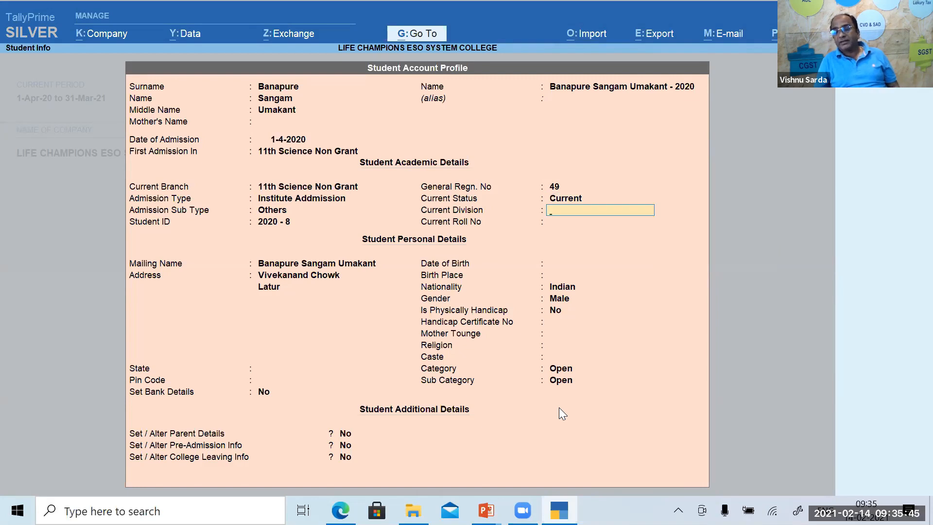
{"action": "key", "text": "Return"}
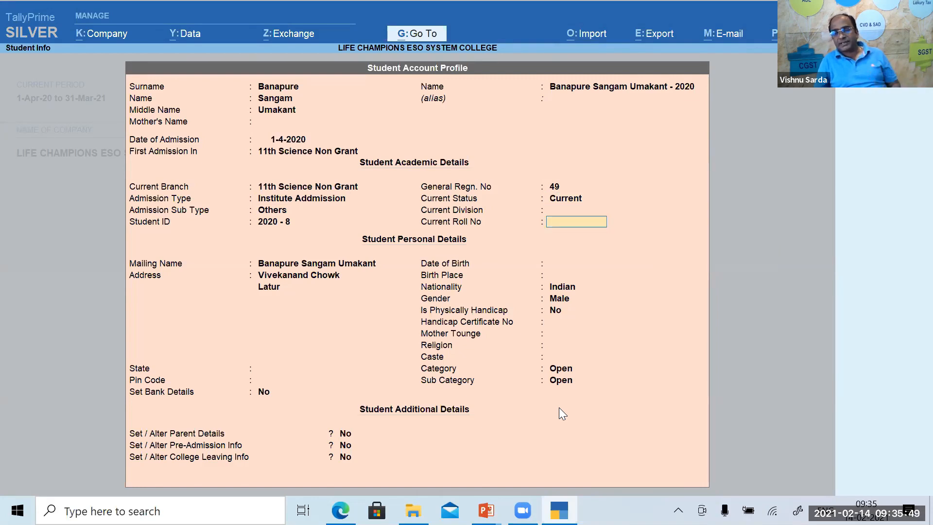
{"action": "key", "text": "Return"}
{"action": "key", "text": "Return"}
{"action": "key", "text": "Return"}
{"action": "key", "text": "Return"}
{"action": "key", "text": "Return"}
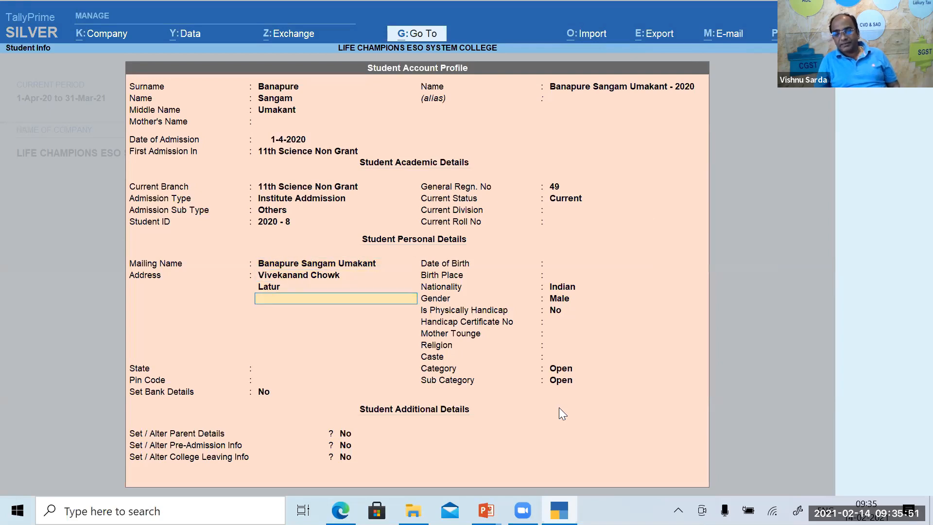
{"action": "key", "text": "Return"}
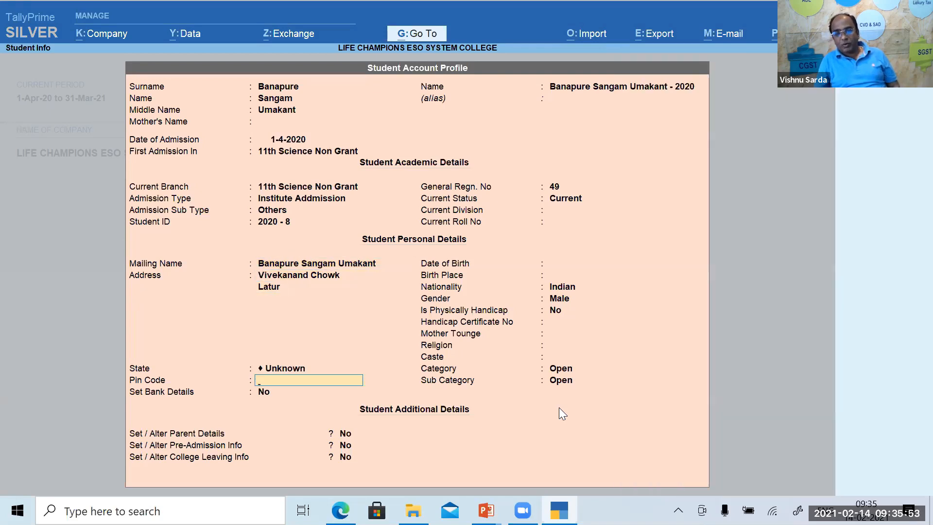
{"action": "key", "text": "Return"}
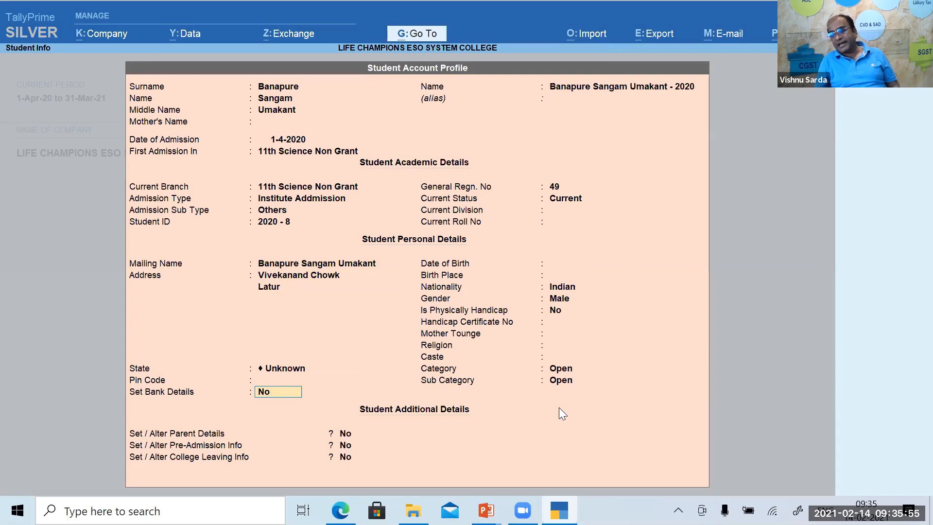
{"action": "type", "text": "y"}
{"action": "key", "text": "Return"}
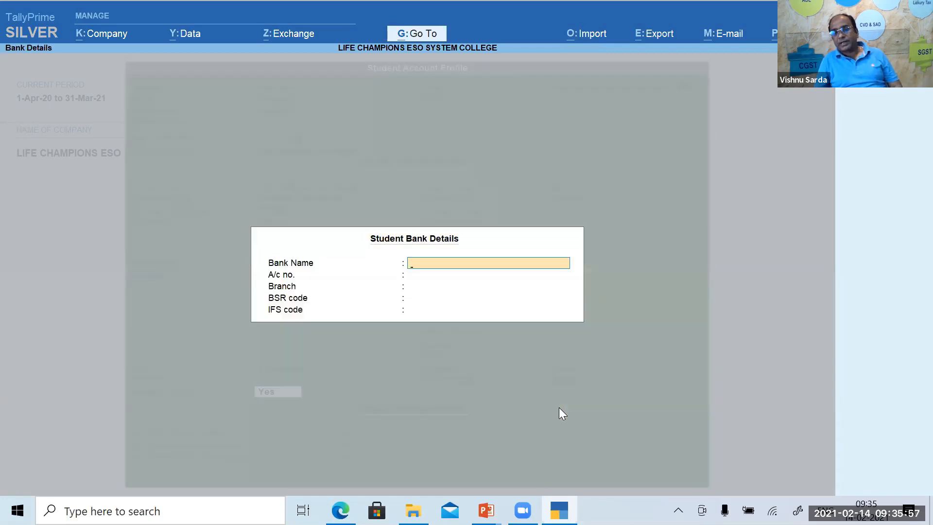
{"action": "key", "text": "Escape"}
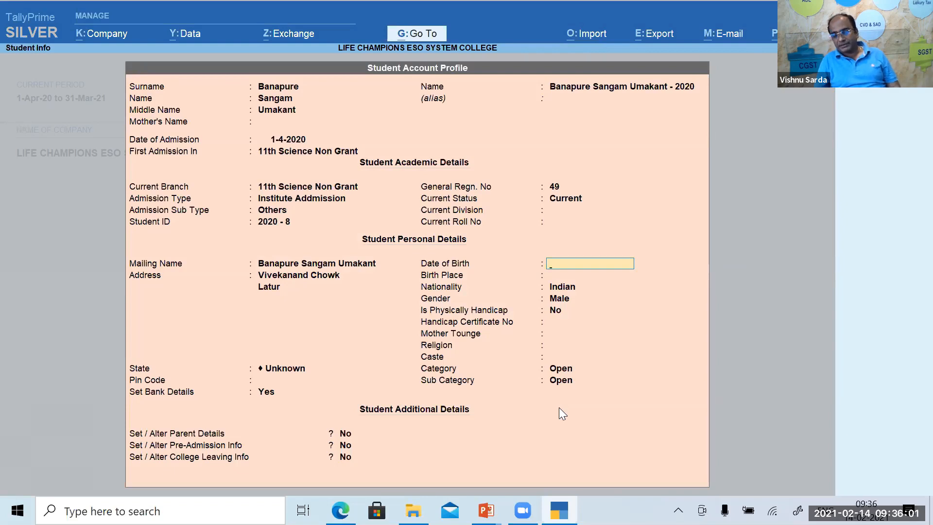
Accept Indian nationality, Male gender and not physically handicapped, skipping date of birth and mother tongue.
{"action": "key", "text": "Return"}
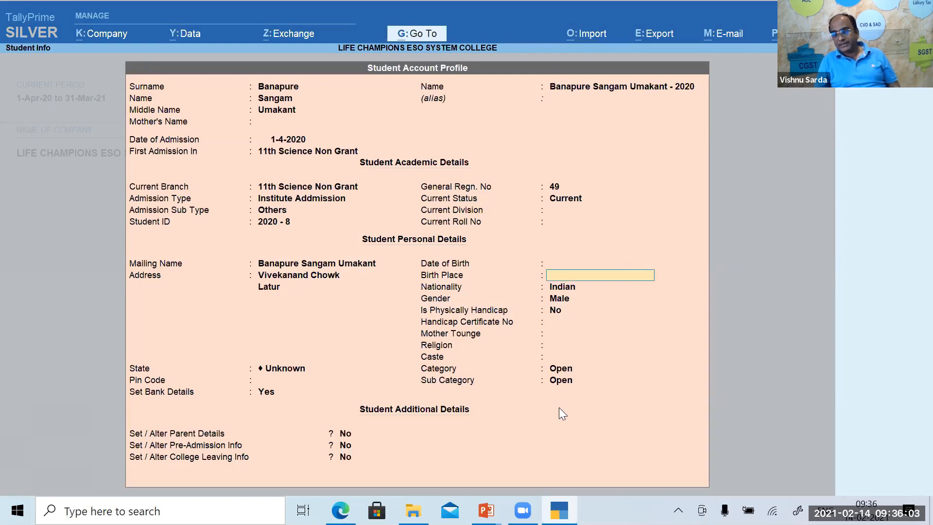
{"action": "key", "text": "Return"}
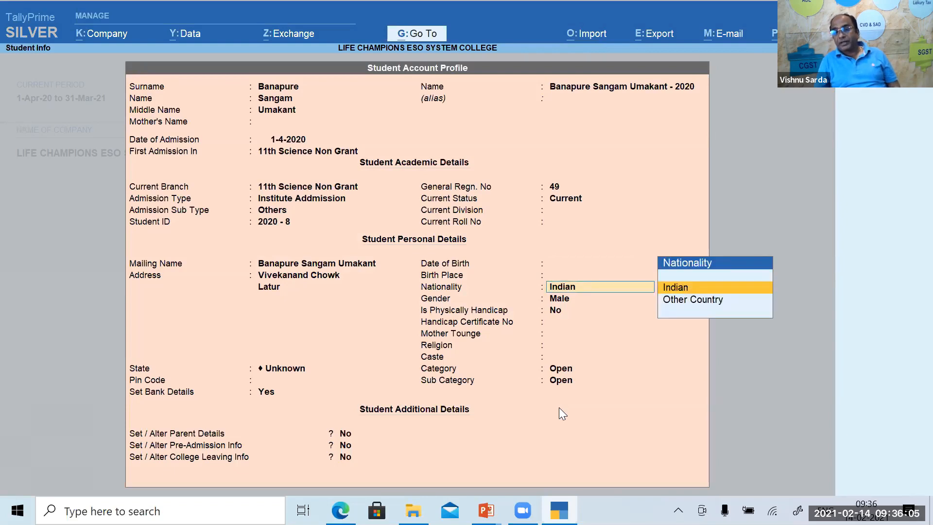
{"action": "key", "text": "Return"}
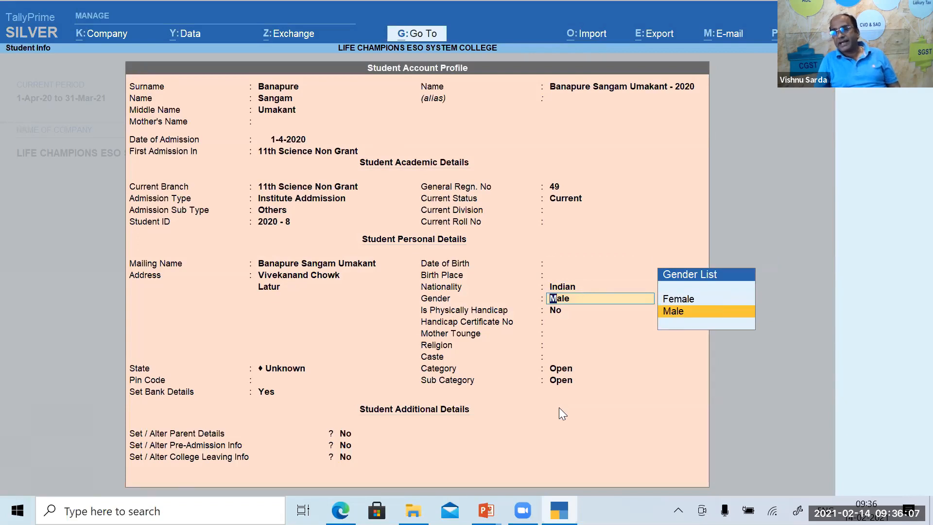
{"action": "key", "text": "Return"}
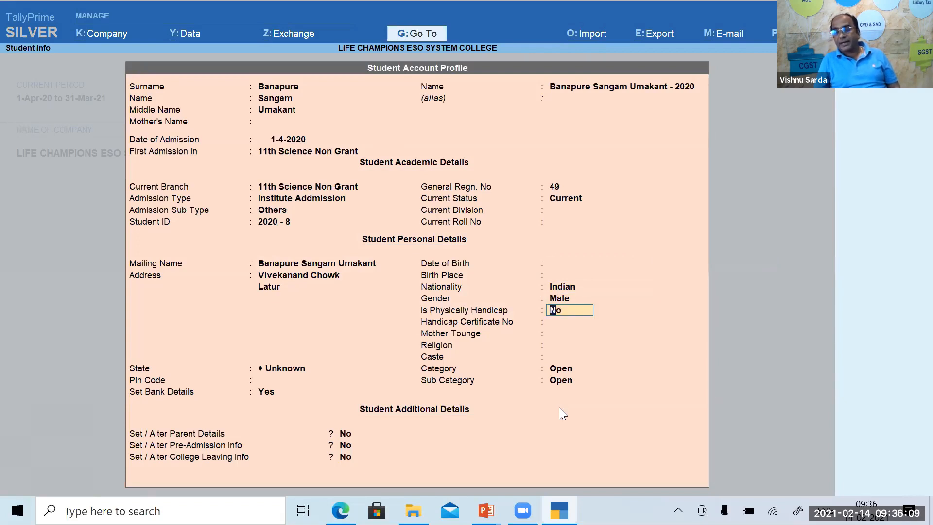
{"action": "key", "text": "Return"}
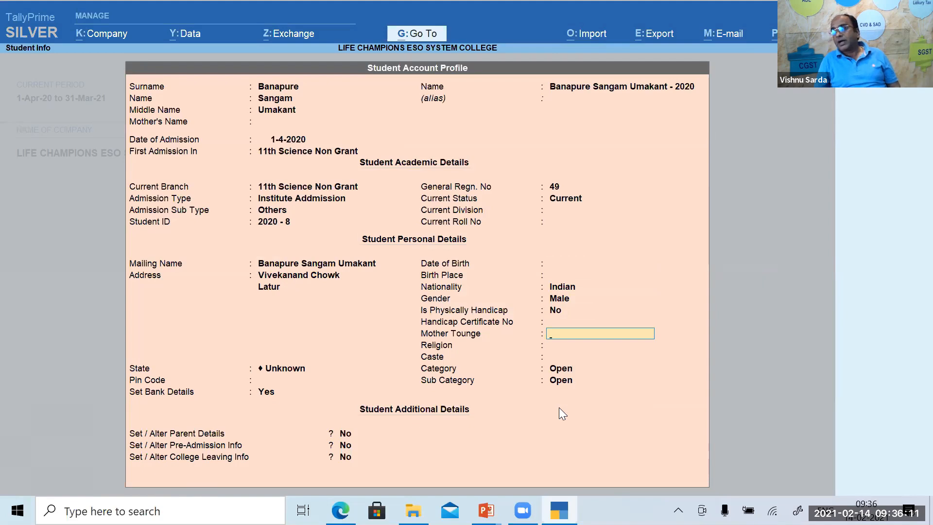
{"action": "key", "text": "Return"}
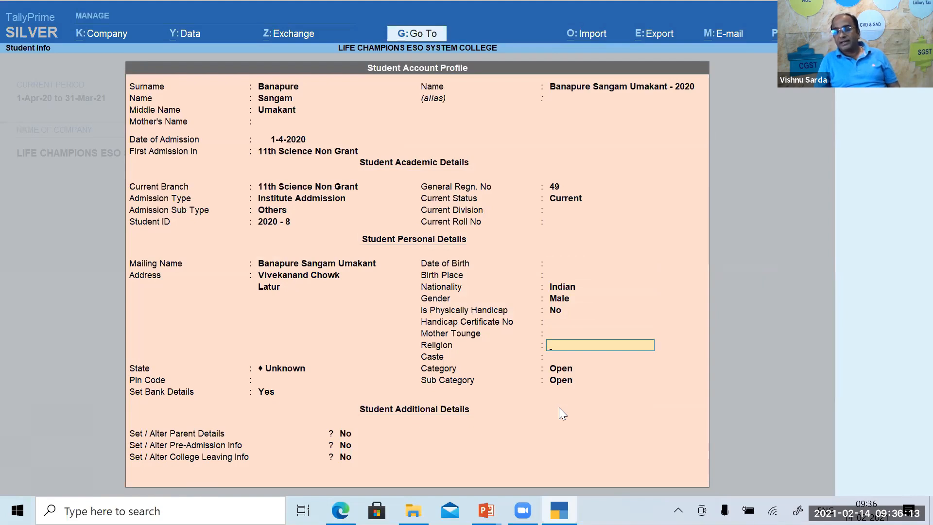
{"action": "key", "text": "Return"}
{"action": "key", "text": "Return"}
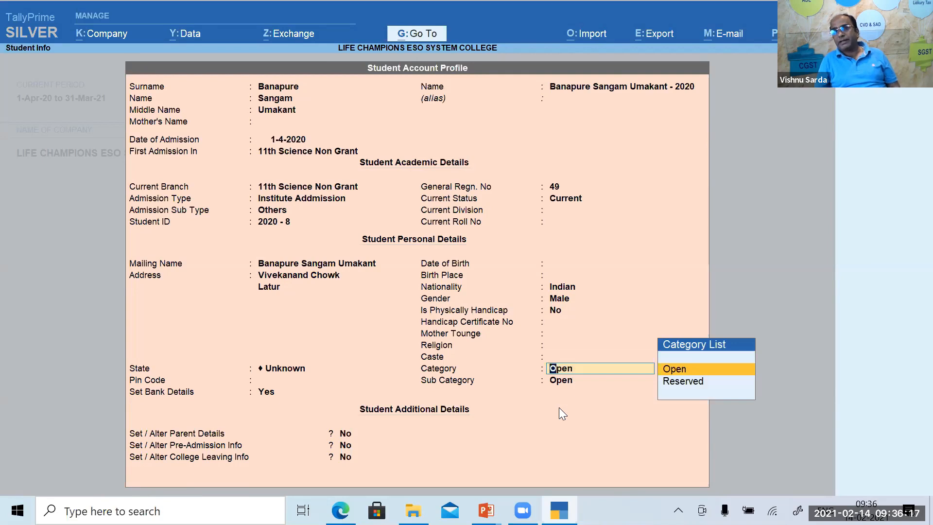
Try the Reserved and Open categories, ending on Reserved.
{"action": "key", "text": "Down"}
{"action": "key", "text": "Return"}
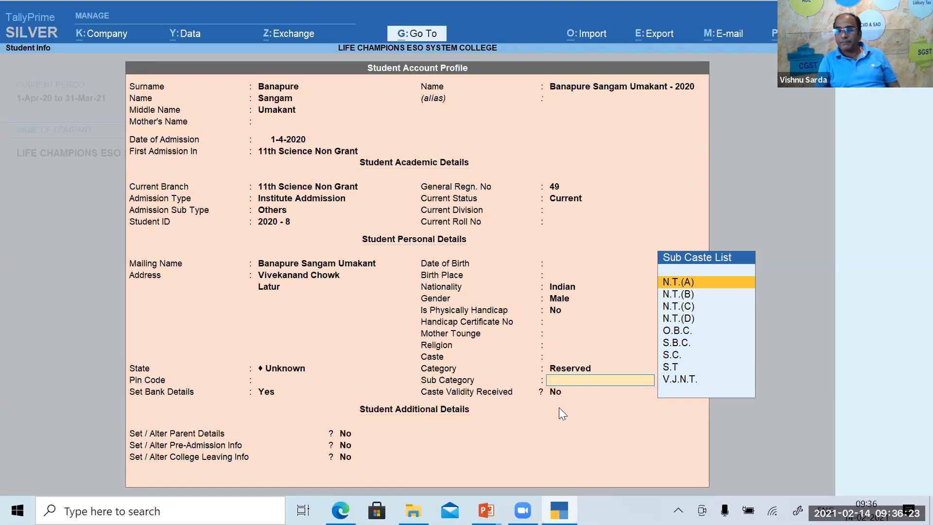
{"action": "key", "text": "BackSpace"}
{"action": "key", "text": "Up"}
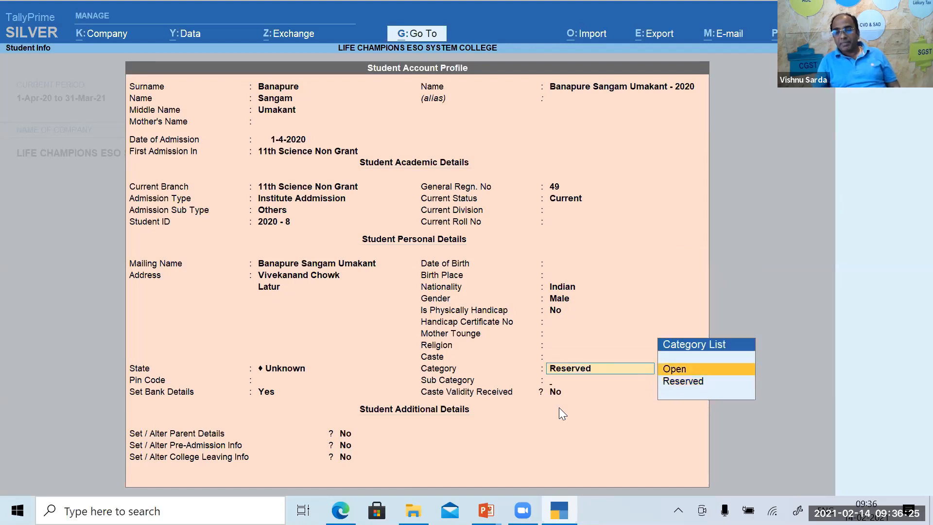
{"action": "key", "text": "Return"}
{"action": "key", "text": "BackSpace"}
{"action": "key", "text": "Down"}
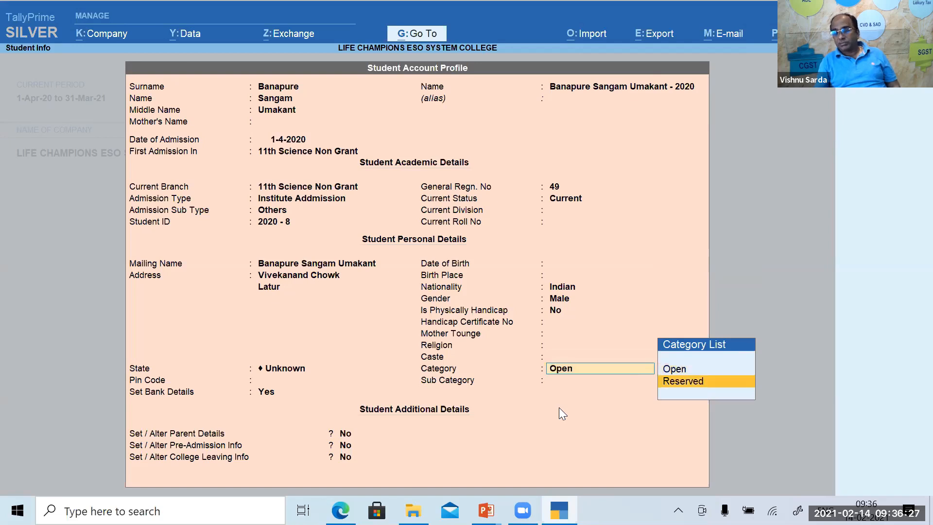
{"action": "key", "text": "Return"}
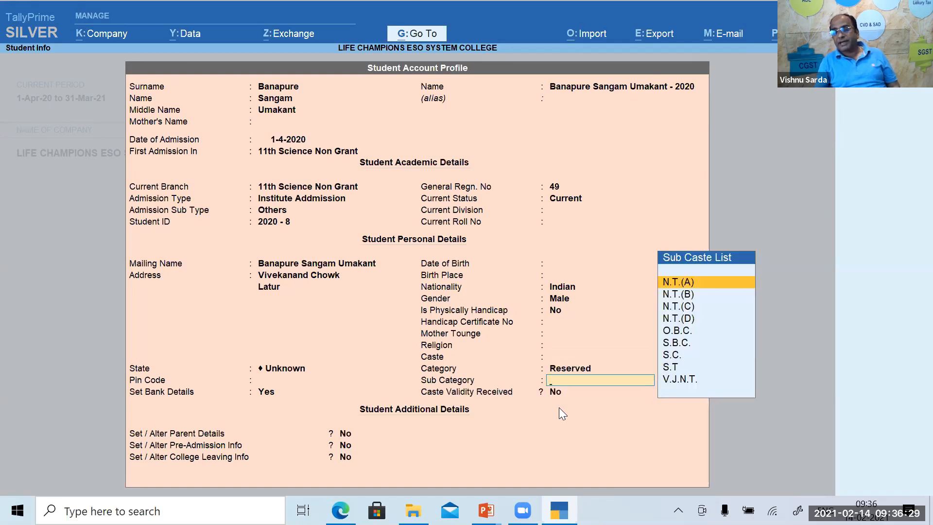
Try sub category N.T.(C), then settle Category and Sub Category both on Open.
{"action": "key", "text": "Down"}
{"action": "key", "text": "Down"}
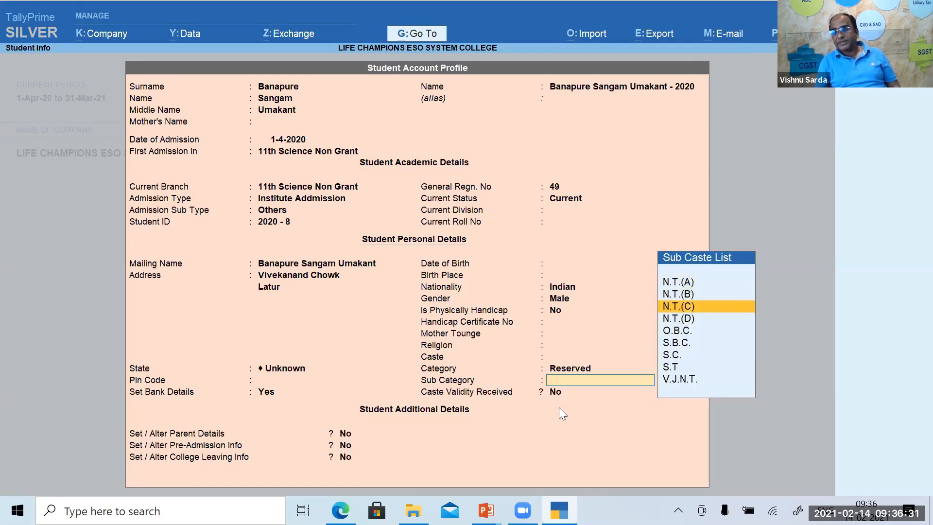
{"action": "key", "text": "Return"}
{"action": "key", "text": "BackSpace"}
{"action": "key", "text": "BackSpace"}
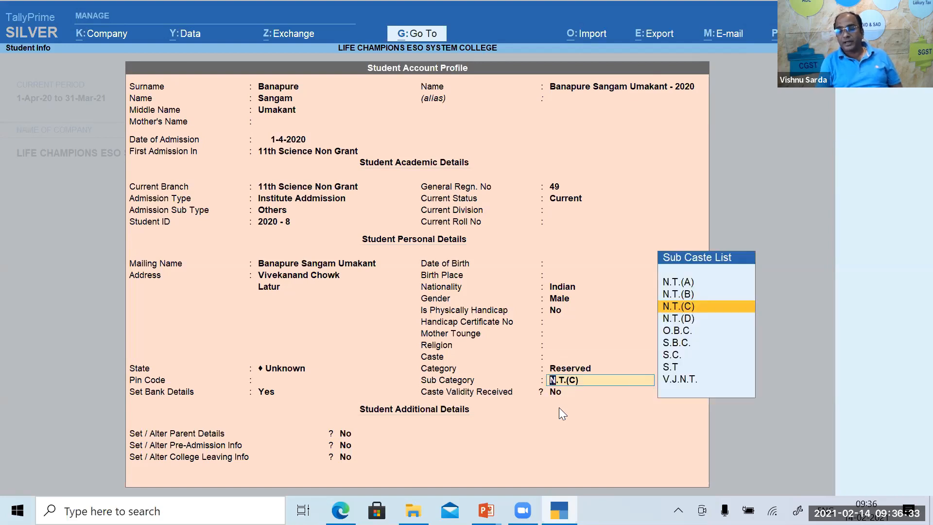
{"action": "key", "text": "Up"}
{"action": "key", "text": "Return"}
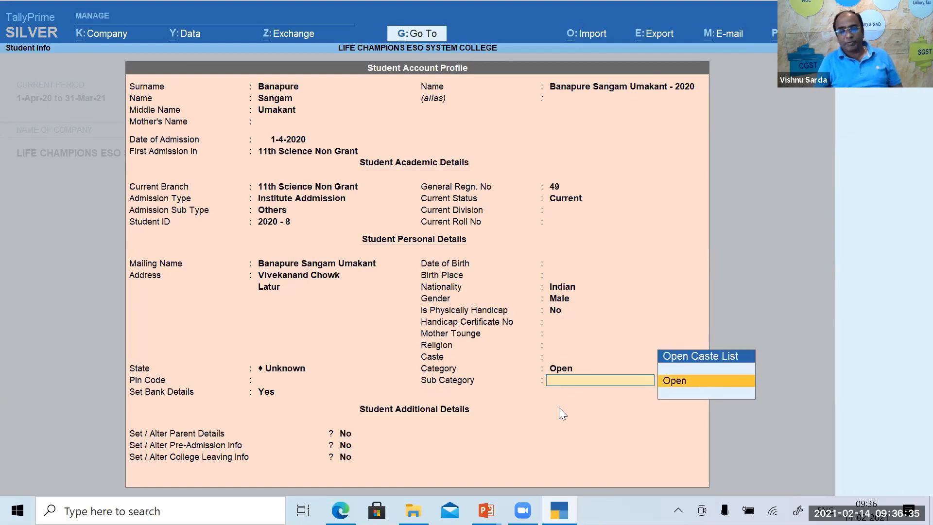
{"action": "key", "text": "Return"}
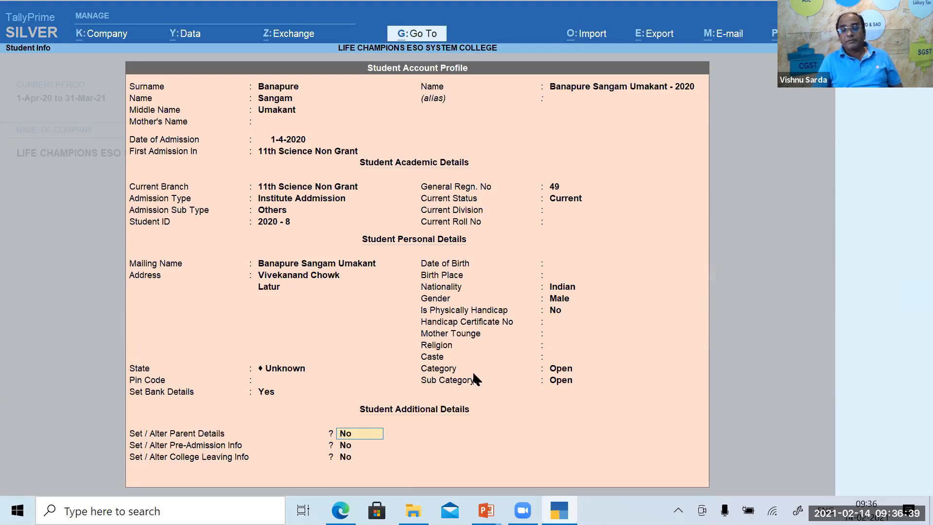
Open the parent details form, leave it empty, and keep Parent Details at No.
{"action": "type", "text": "y"}
{"action": "key", "text": "Return"}
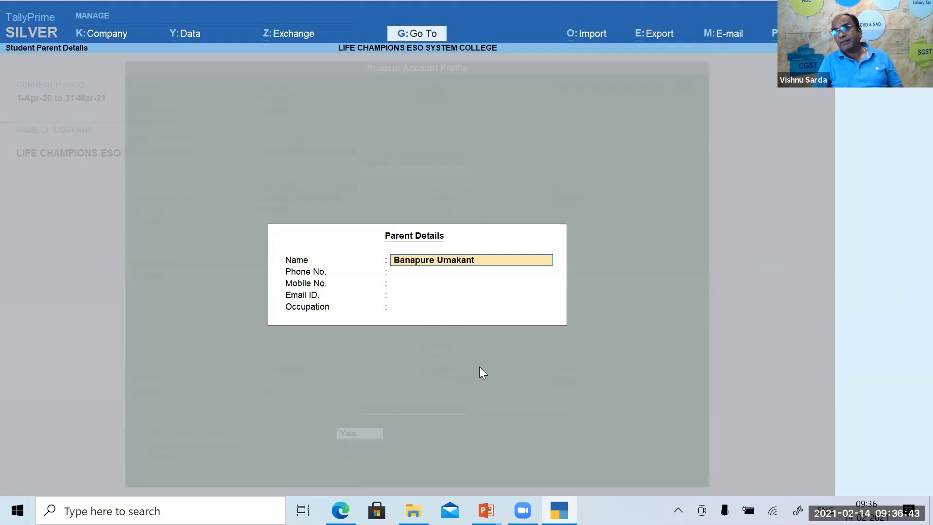
{"action": "key", "text": "Escape"}
{"action": "key", "text": "Escape"}
{"action": "type", "text": "y"}
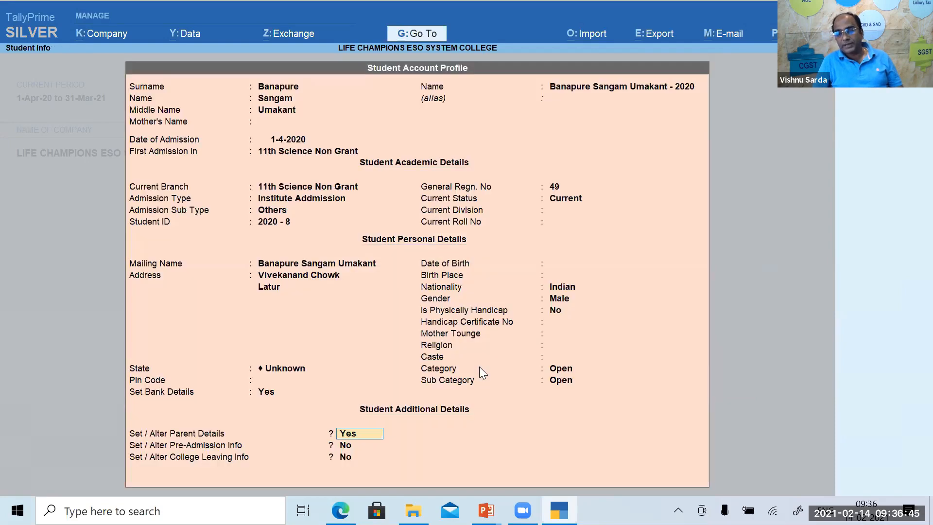
{"action": "type", "text": "n"}
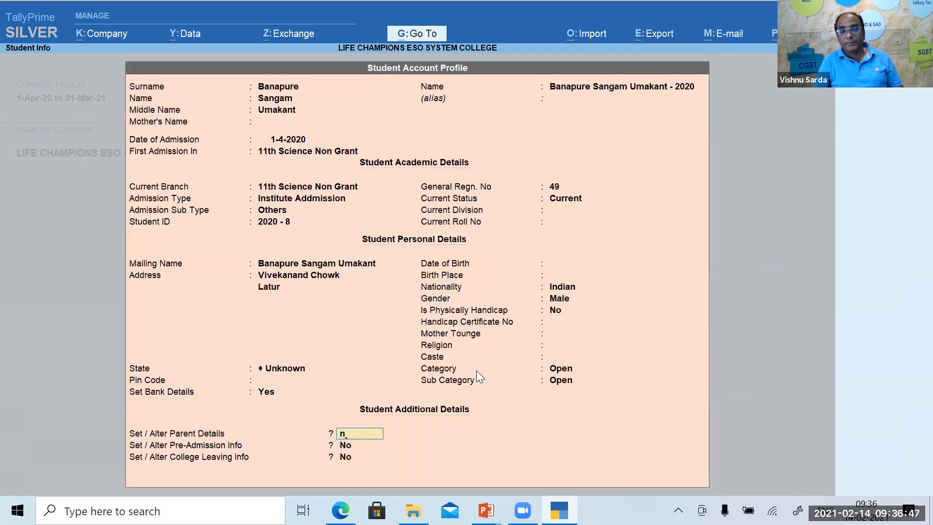
{"action": "key", "text": "Return"}
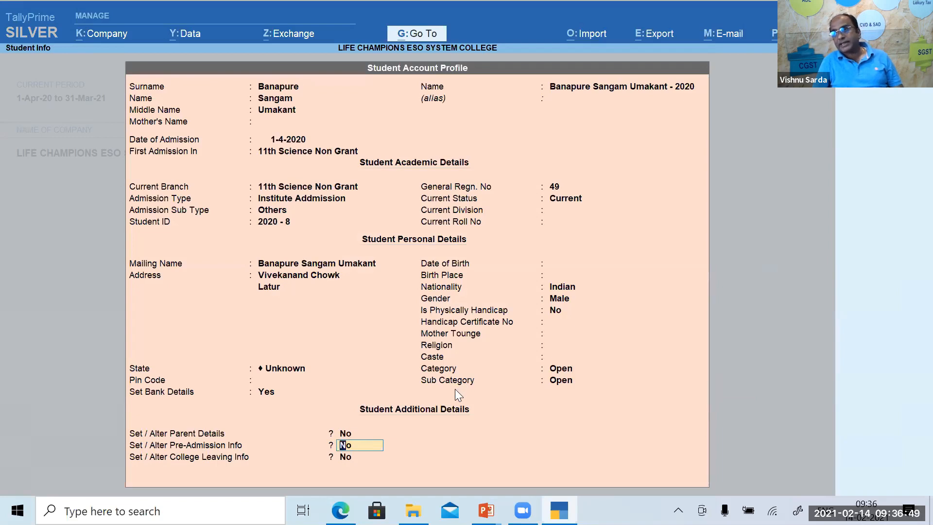
Set Pre-Admission Info to Yes and College Leaving Info back to No.
{"action": "type", "text": "y"}
{"action": "key", "text": "Return"}
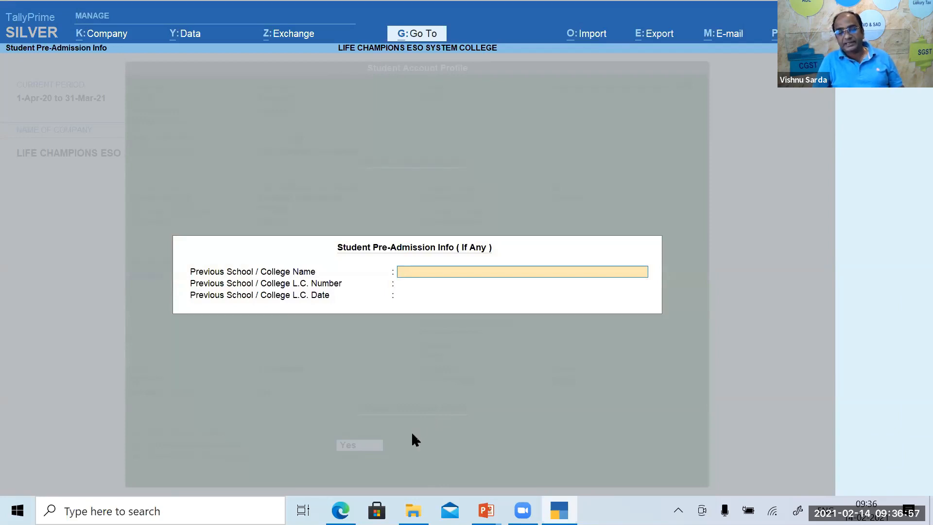
{"action": "key", "text": "Escape"}
{"action": "key", "text": "Return"}
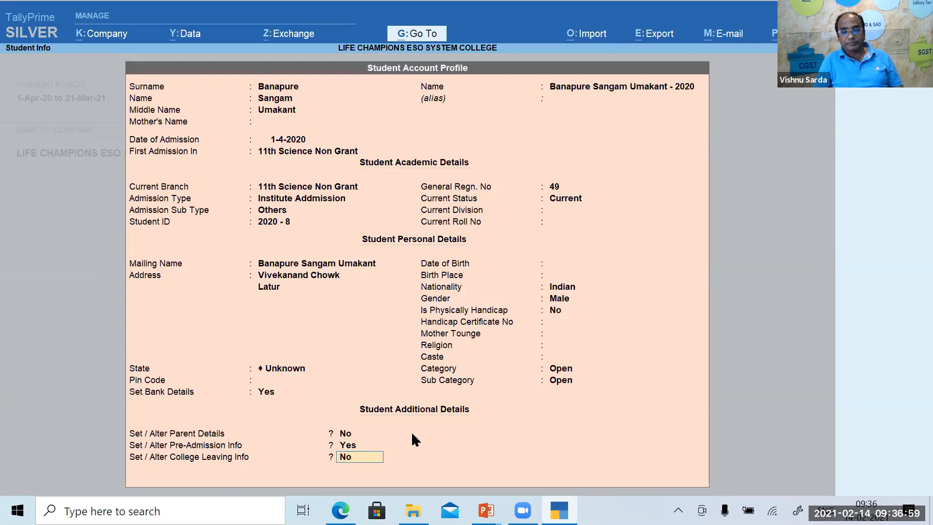
{"action": "key", "text": "y"}
{"action": "key", "text": "Return"}
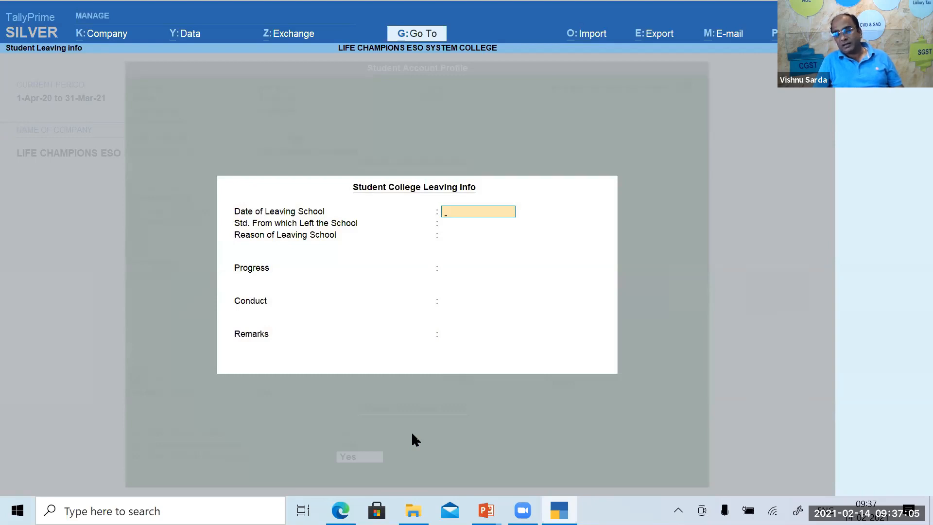
{"action": "key", "text": "Escape"}
{"action": "type", "text": "y"}
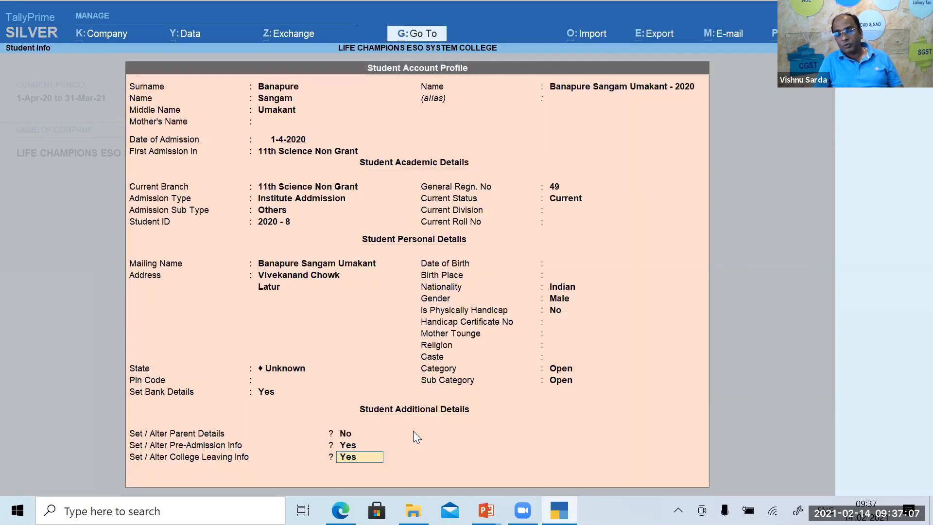
{"action": "type", "text": "n"}
{"action": "key", "text": "Return"}
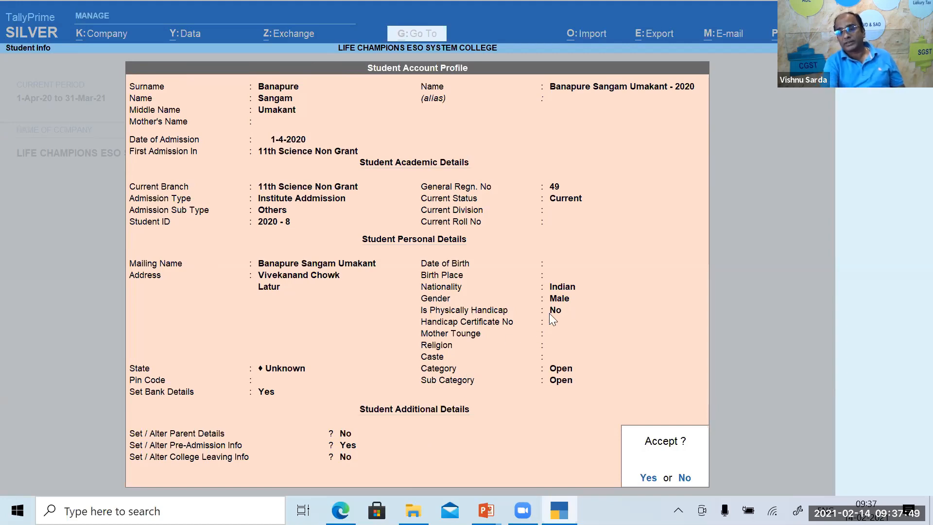
Save the student account profile and move down the List of Students.
{"action": "key", "text": "Return"}
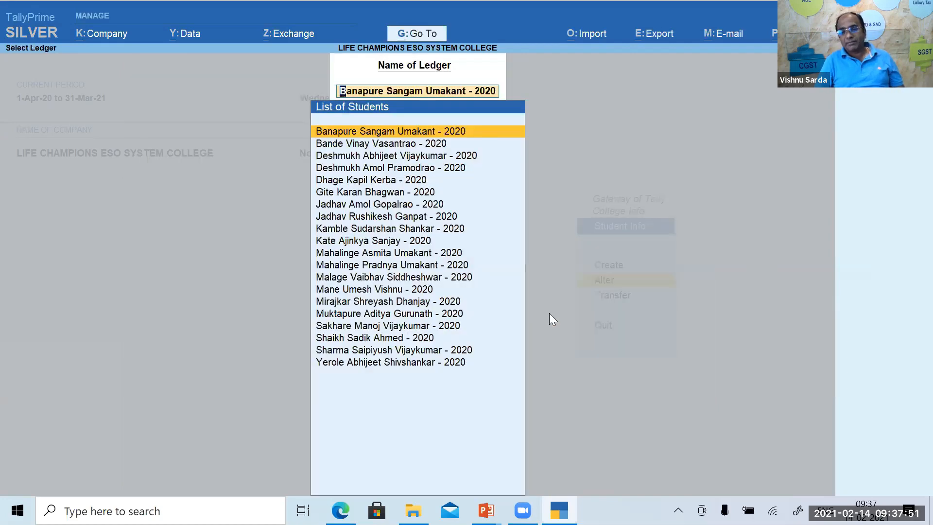
{"action": "key", "text": "Down"}
{"action": "key", "text": "Down"}
{"action": "key", "text": "Down"}
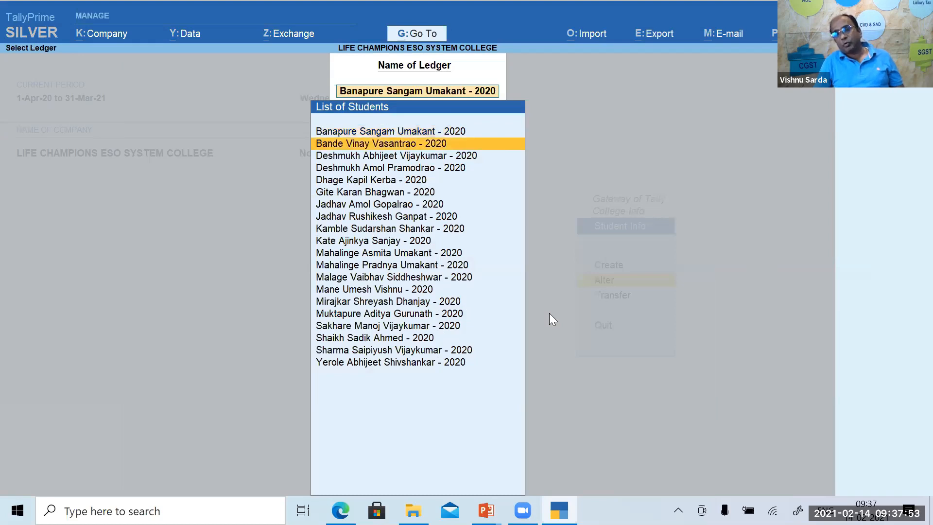
{"action": "key", "text": "Down"}
{"action": "key", "text": "Down"}
{"action": "key", "text": "Down"}
{"action": "key", "text": "Down"}
{"action": "key", "text": "Down"}
{"action": "key", "text": "Down"}
{"action": "key", "text": "Down"}
{"action": "key", "text": "Down"}
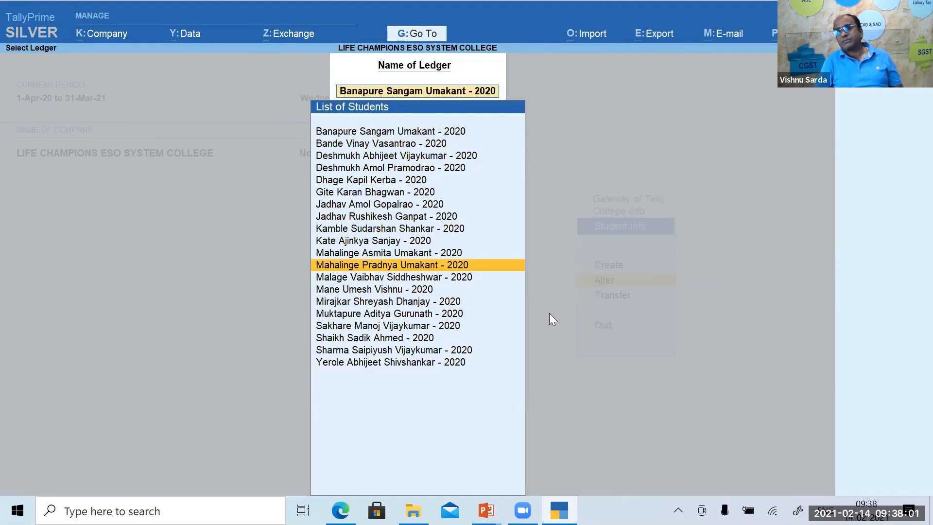
{"action": "key", "text": "Up"}
{"action": "key", "text": "Up"}
{"action": "key", "text": "Up"}
{"action": "key", "text": "Up"}
{"action": "key", "text": "Up"}
{"action": "key", "text": "Up"}
{"action": "key", "text": "Up"}
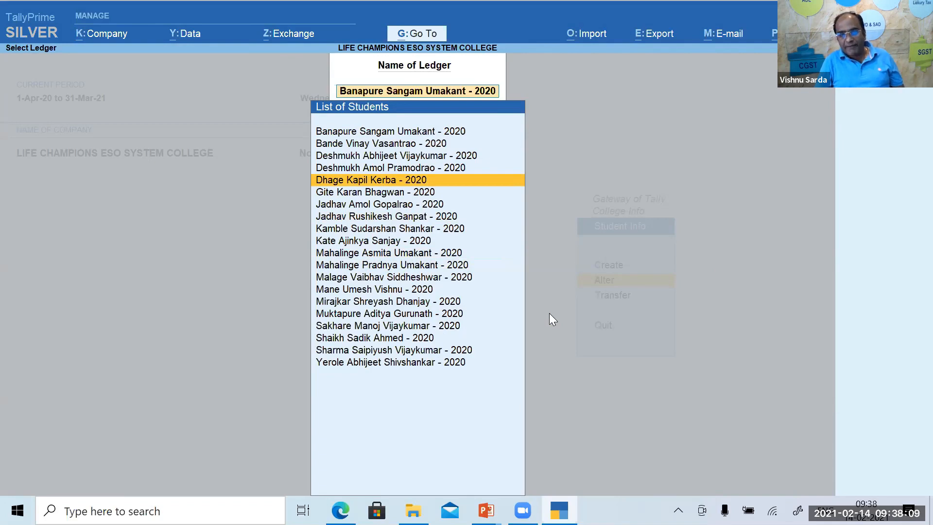
Browse back up the student list and exit to the Gateway of Tally.
{"action": "key", "text": "Up"}
{"action": "key", "text": "Up"}
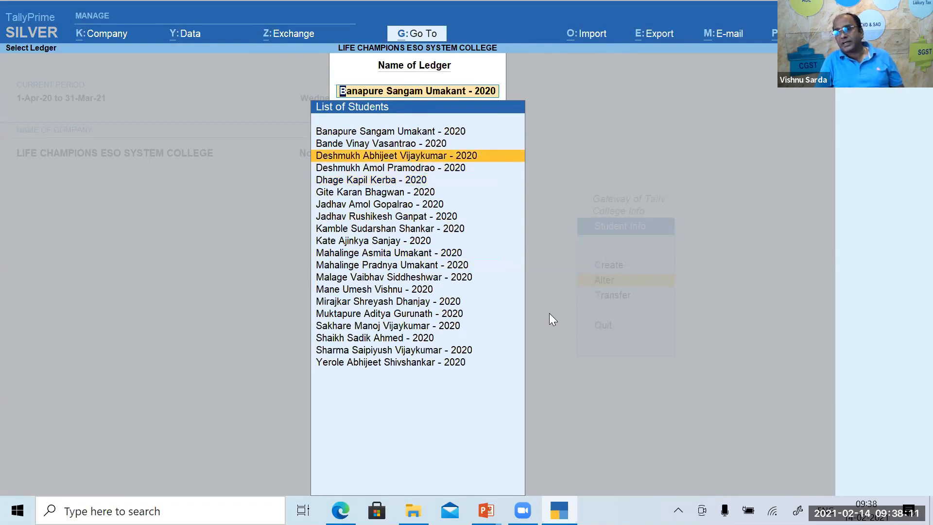
{"action": "key", "text": "Up"}
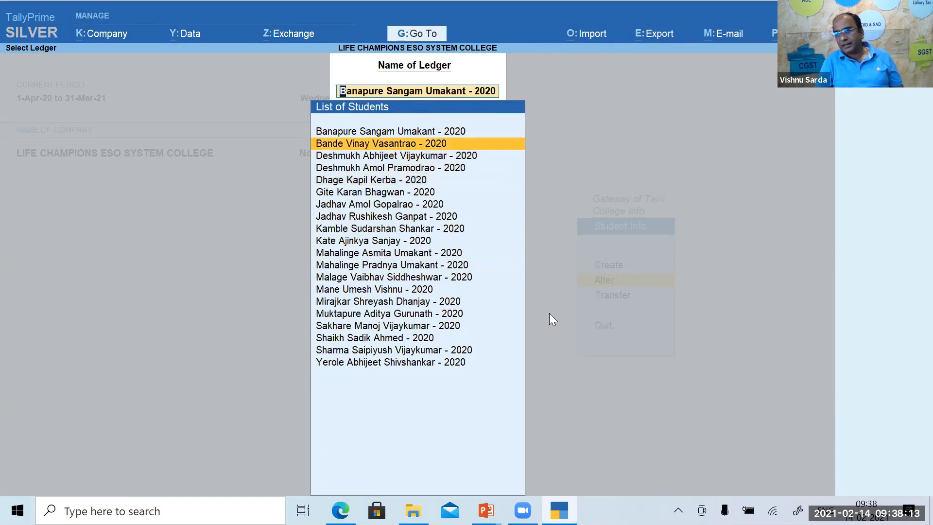
{"action": "key", "text": "Down"}
{"action": "key", "text": "Down"}
{"action": "key", "text": "Down"}
{"action": "key", "text": "Down"}
{"action": "key", "text": "Down"}
{"action": "key", "text": "Down"}
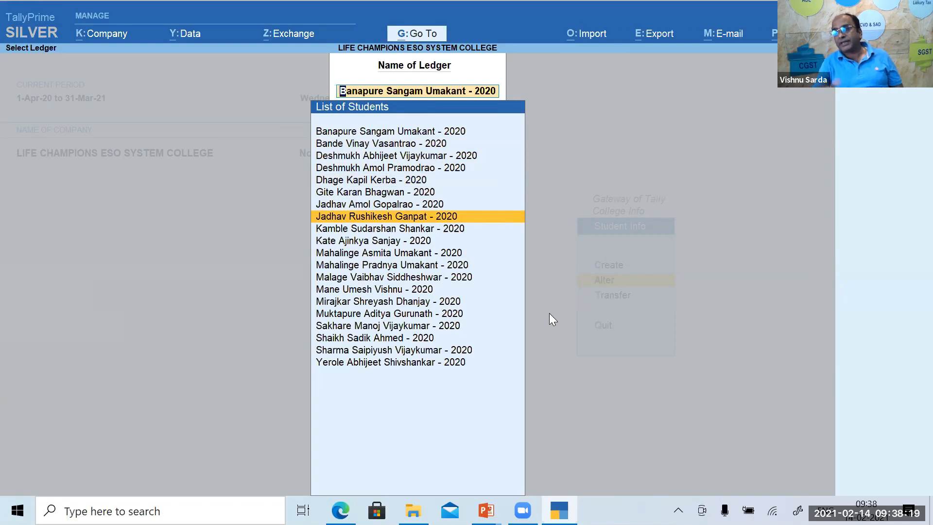
{"action": "key", "text": "Escape"}
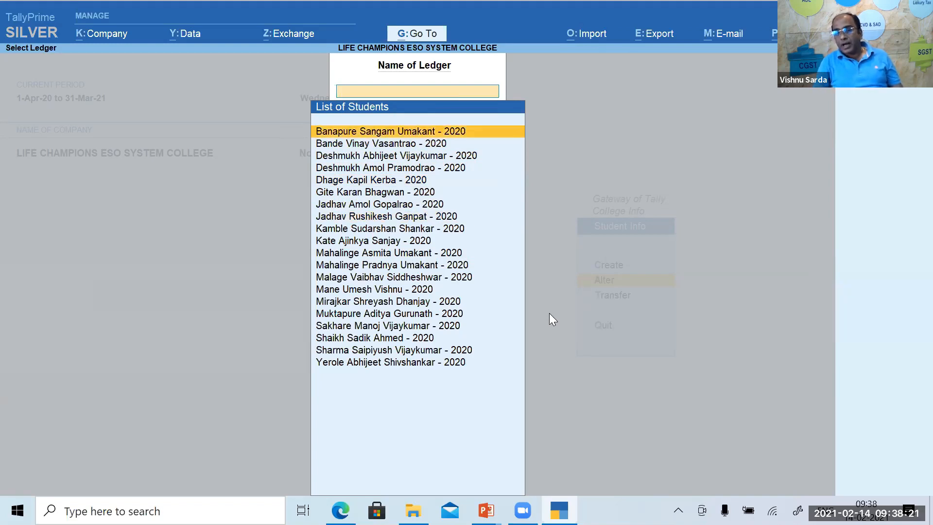
{"action": "key", "text": "Escape"}
{"action": "key", "text": "Escape"}
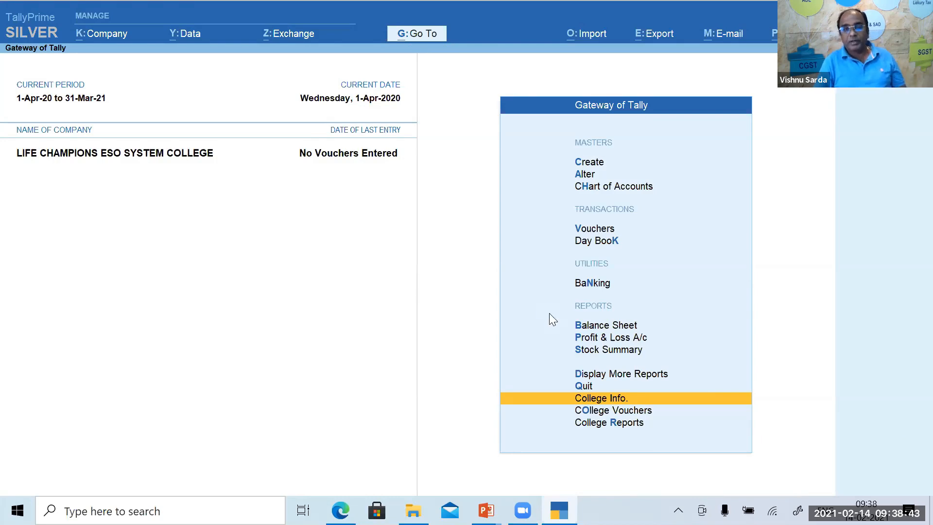
{"action": "key", "text": "v"}
{"action": "key", "text": "F7"}
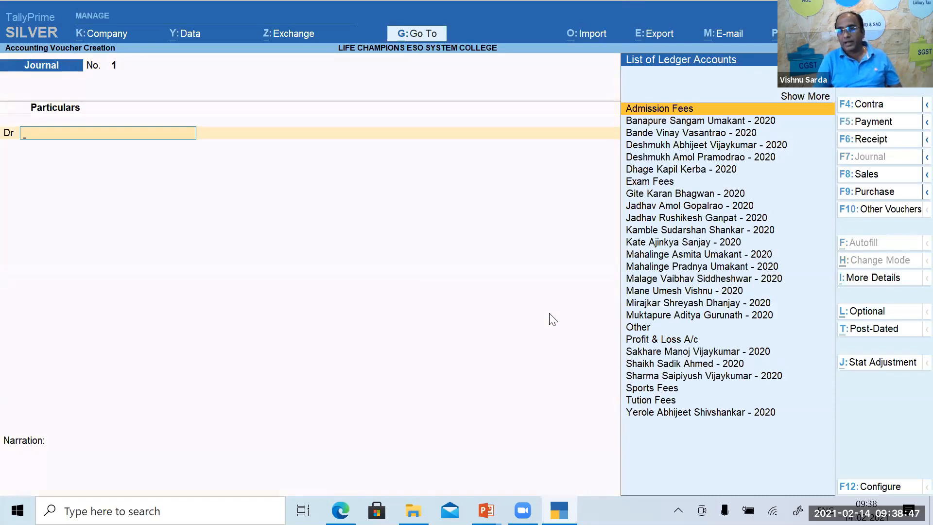
{"action": "key", "text": "Down"}
{"action": "key", "text": "Return"}
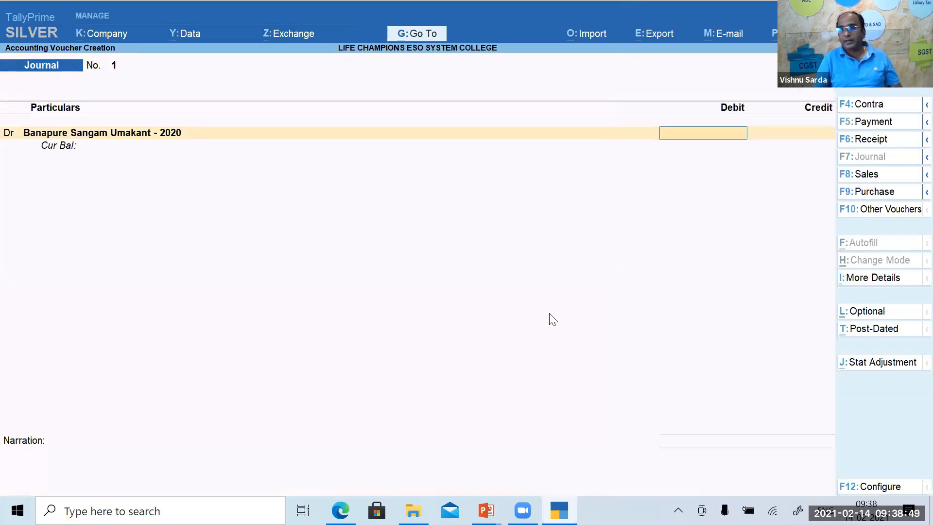
{"action": "type", "text": "13500"}
{"action": "key", "text": "Return"}
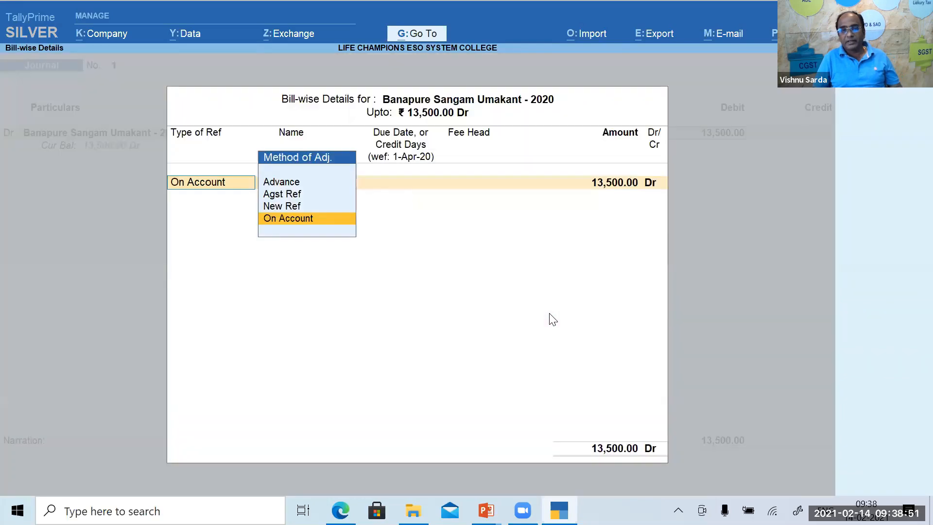
{"action": "key", "text": "Up"}
{"action": "key", "text": "Return"}
{"action": "key", "text": "Return"}
{"action": "key", "text": "Return"}
{"action": "key", "text": "Return"}
{"action": "key", "text": "Return"}
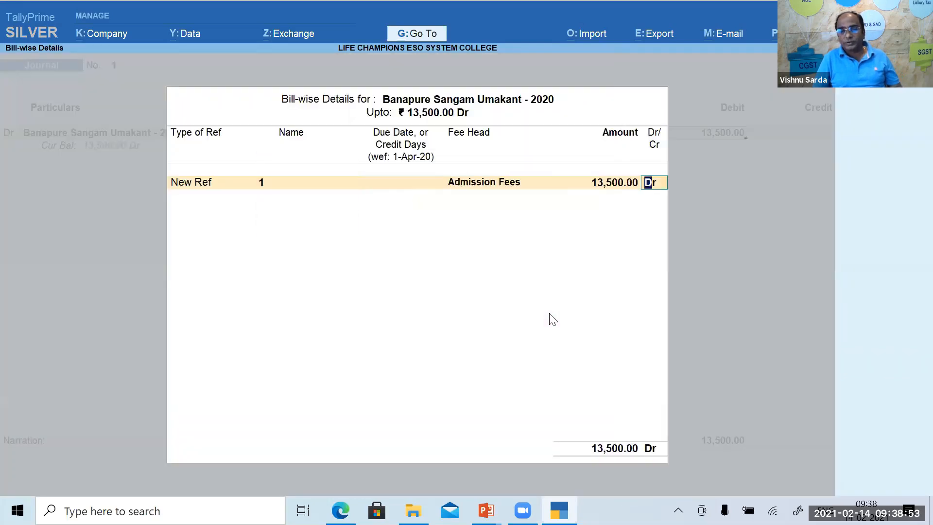
{"action": "key", "text": "Return"}
{"action": "type", "text": "Ad"}
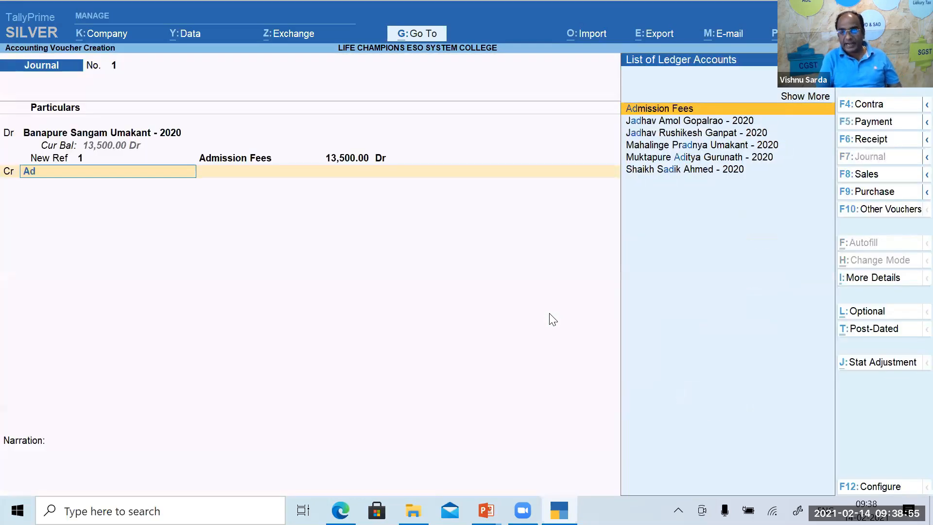
{"action": "key", "text": "Return"}
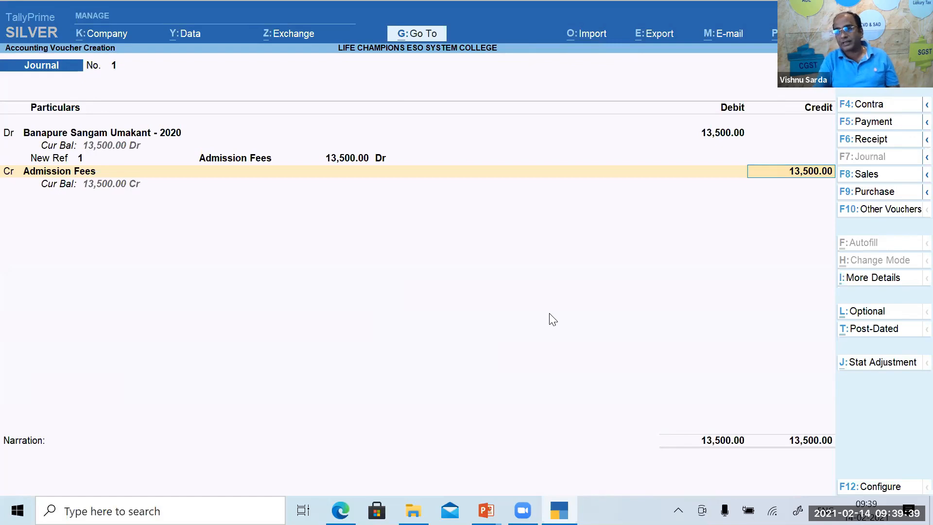
{"action": "key", "text": "Escape"}
{"action": "key", "text": "Escape"}
{"action": "key", "text": "y"}
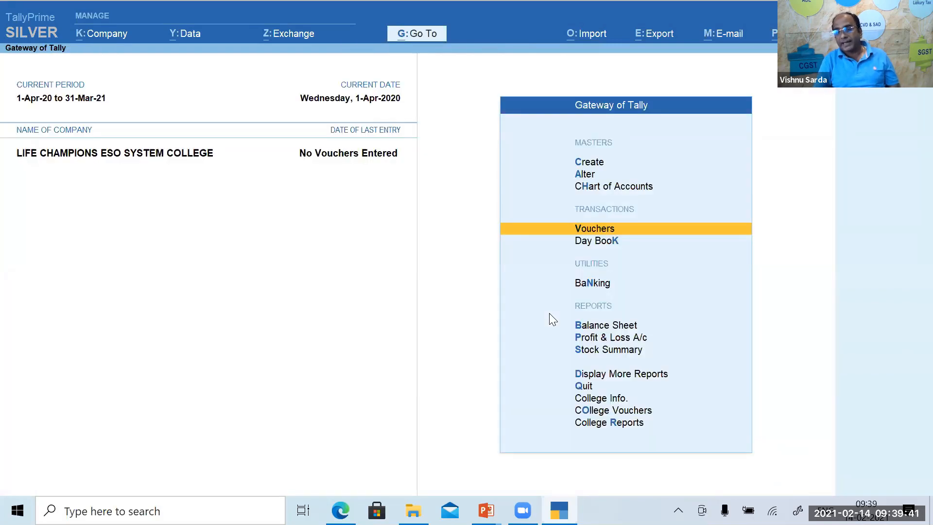
{"action": "key", "text": "Up"}
{"action": "key", "text": "Up"}
{"action": "key", "text": "Up"}
{"action": "key", "text": "Up"}
{"action": "key", "text": "Up"}
{"action": "key", "text": "Up"}
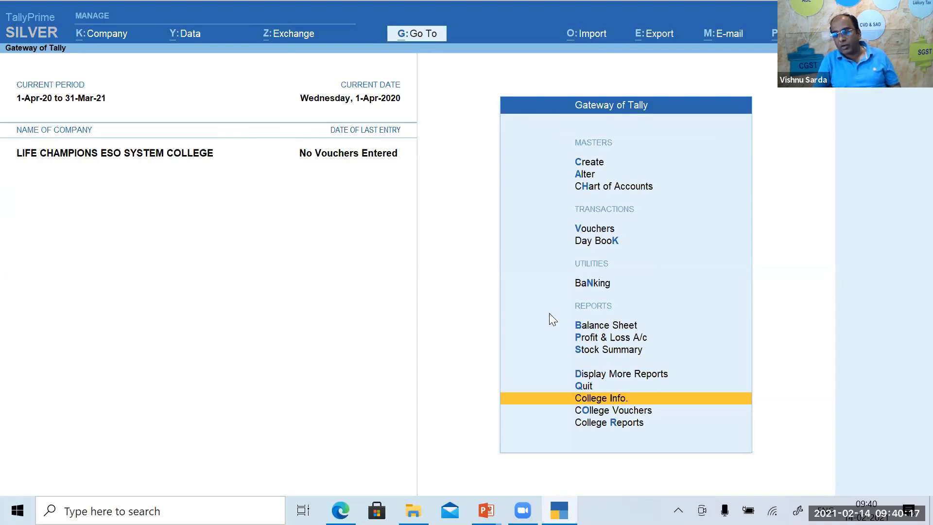
Start a student fees debit note from College Vouchers dated 1-7-2020.
{"action": "key", "text": "Down"}
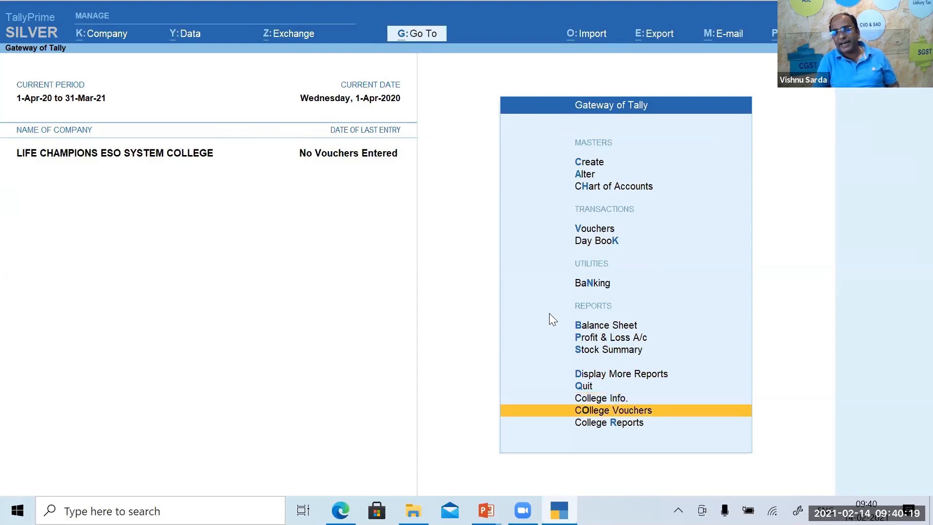
{"action": "key", "text": "Return"}
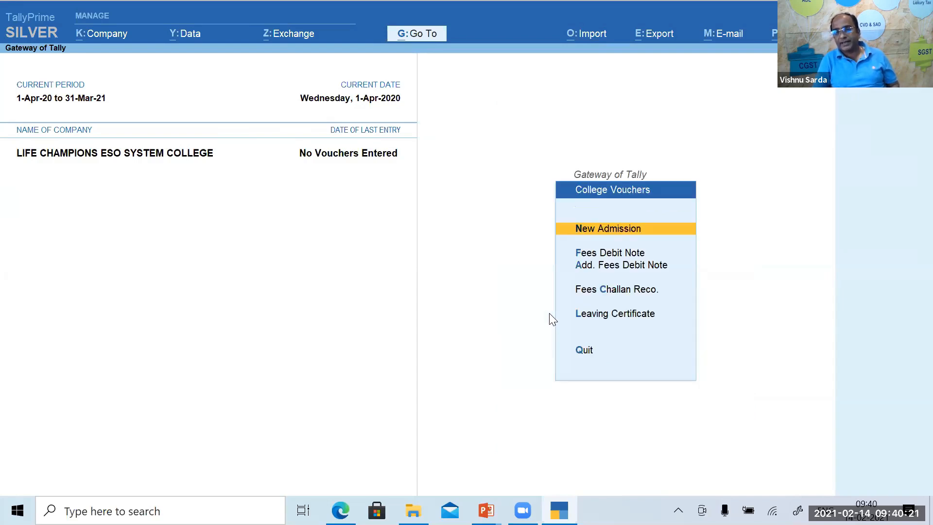
{"action": "key", "text": "Down"}
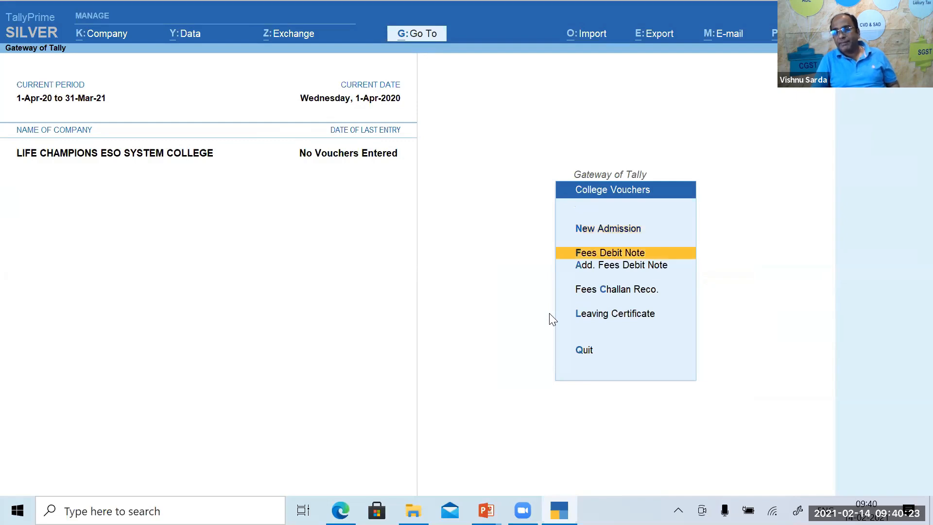
{"action": "key", "text": "Return"}
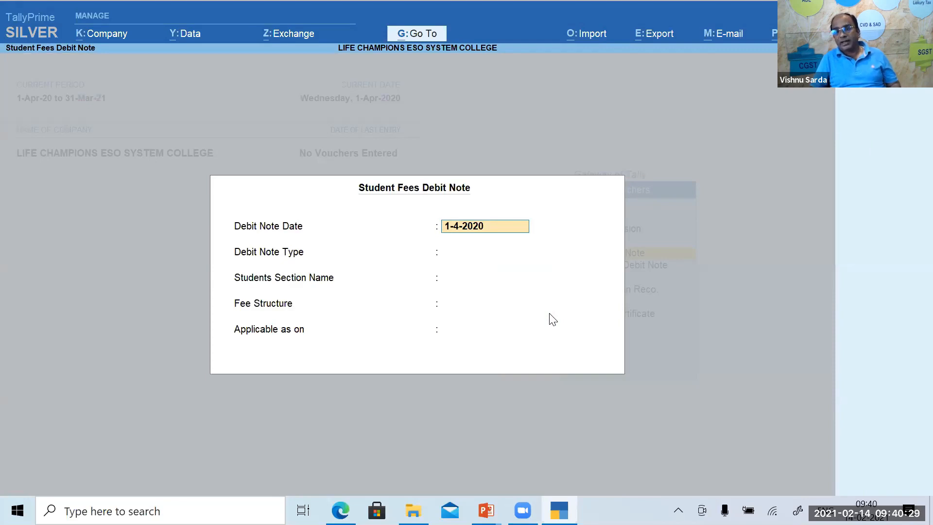
{"action": "type", "text": "1.7.2020"}
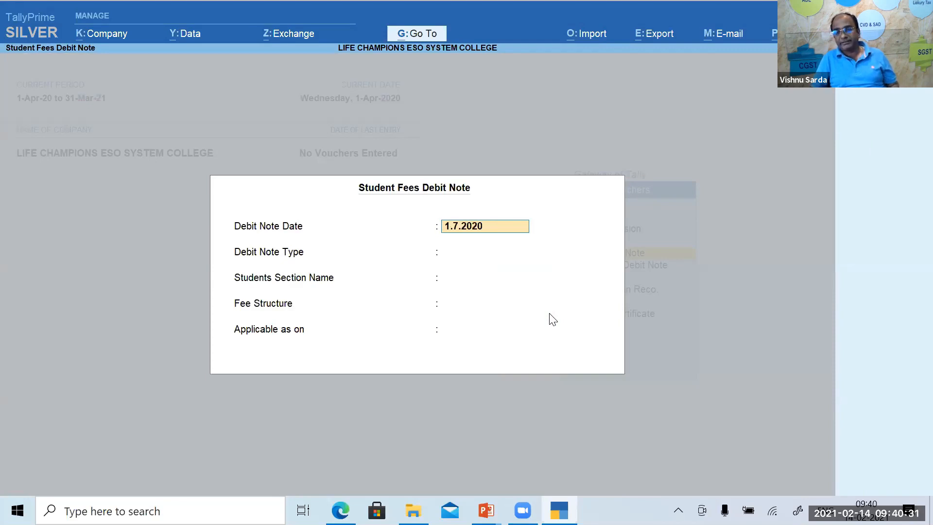
{"action": "key", "text": "Return"}
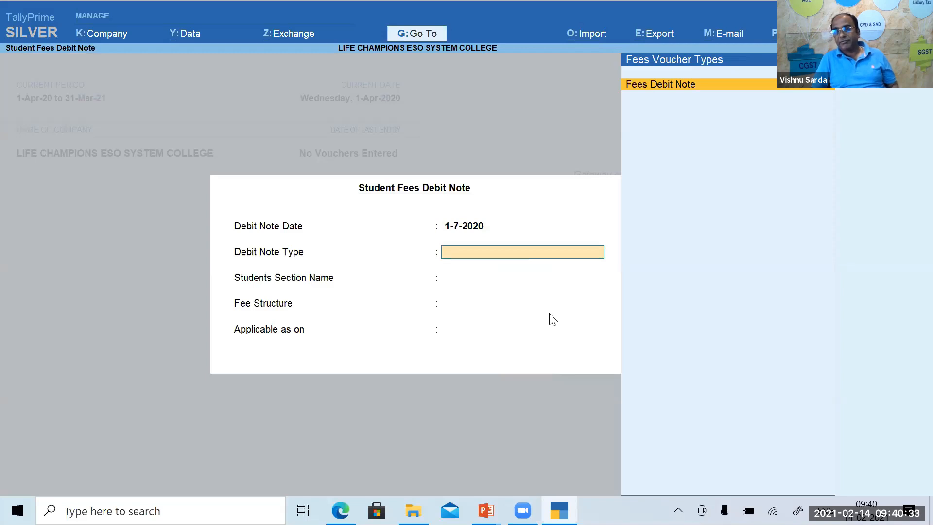
Generate 12,300 fees debit notes for all 8 students of 11 Th Commerce Non Grant as on 1-Apr-20.
{"action": "key", "text": "Return"}
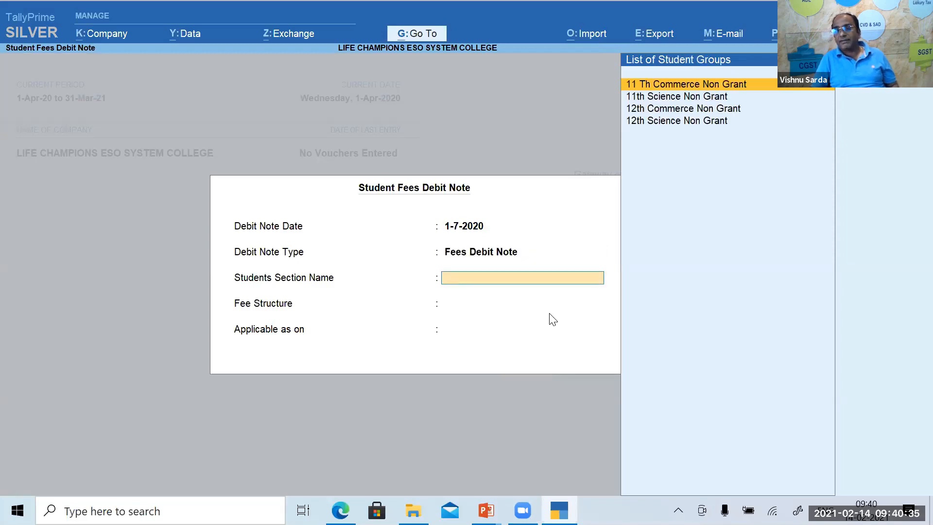
{"action": "key", "text": "Return"}
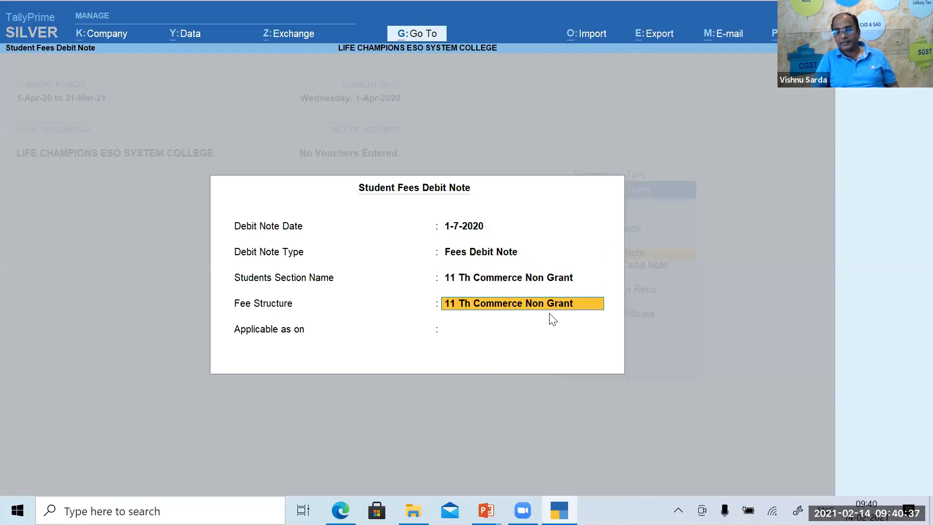
{"action": "key", "text": "Return"}
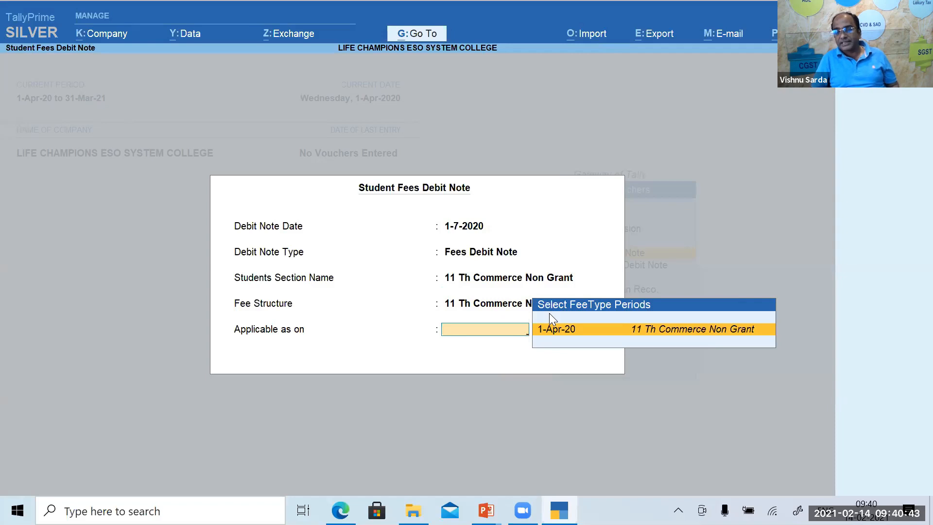
{"action": "key", "text": "Return"}
{"action": "key", "text": "Return"}
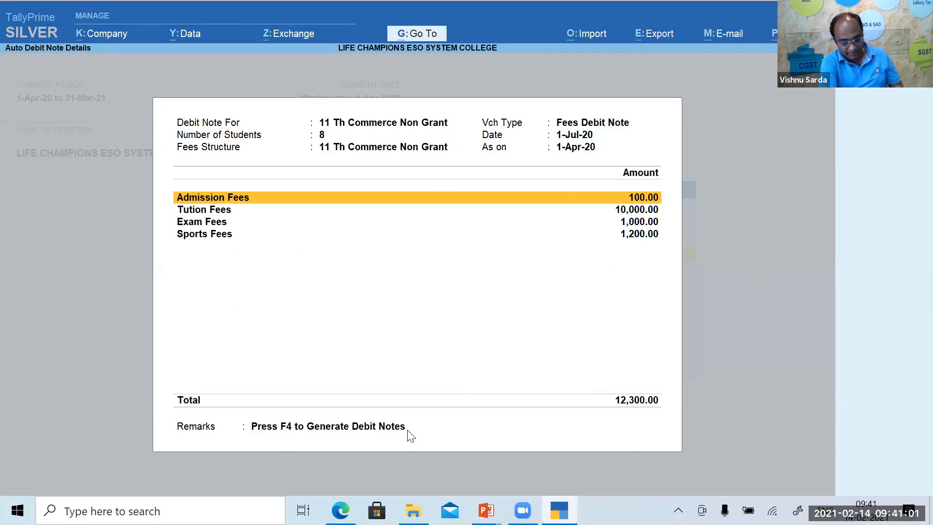
{"action": "key", "text": "F4"}
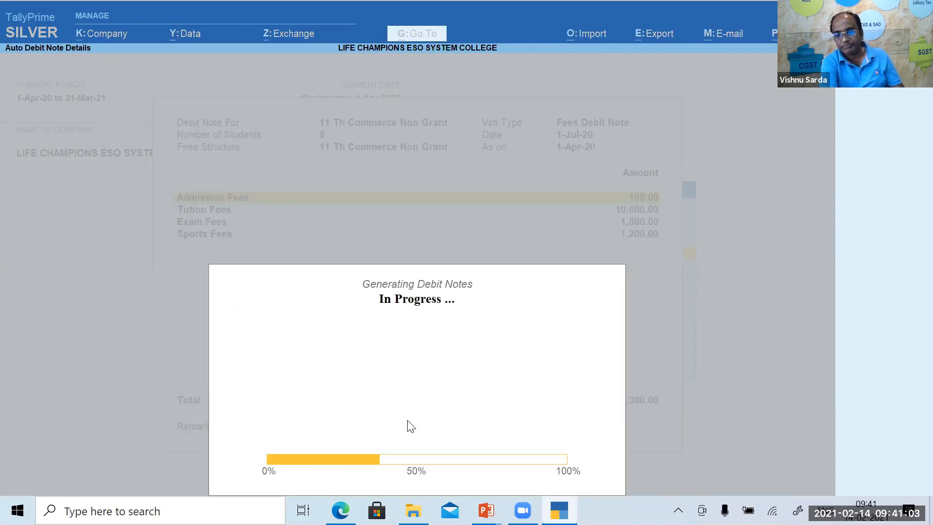
{"action": "key", "text": "Return"}
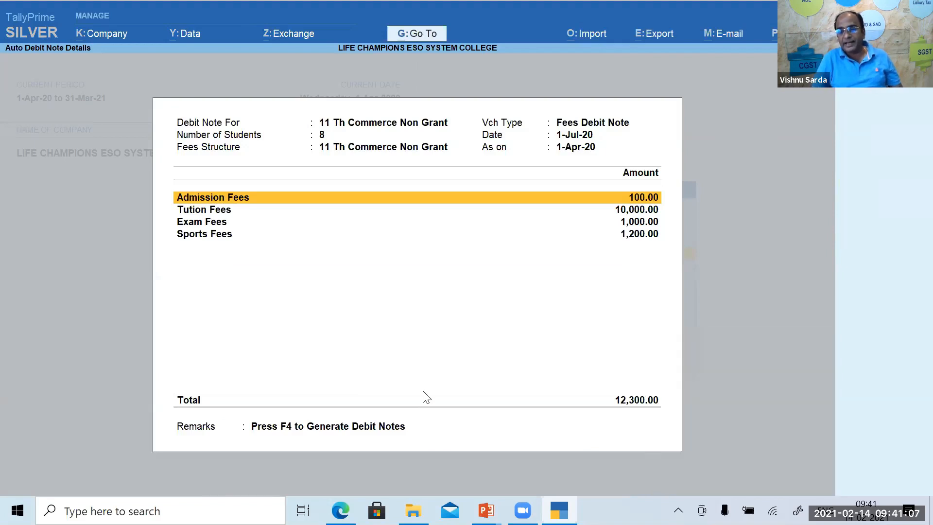
{"action": "key", "text": "Escape"}
{"action": "key", "text": "Escape"}
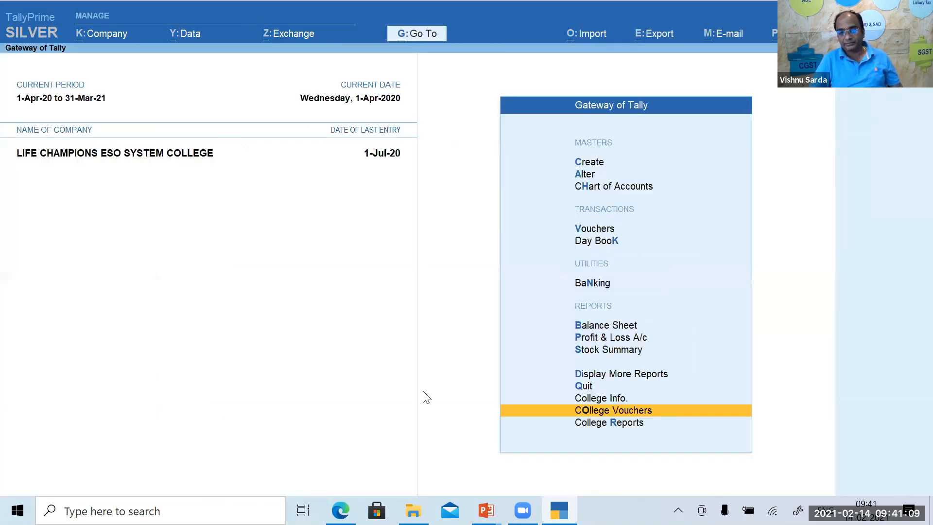
{"action": "key", "text": "k"}
{"action": "key", "text": "F2"}
{"action": "key", "text": "Return"}
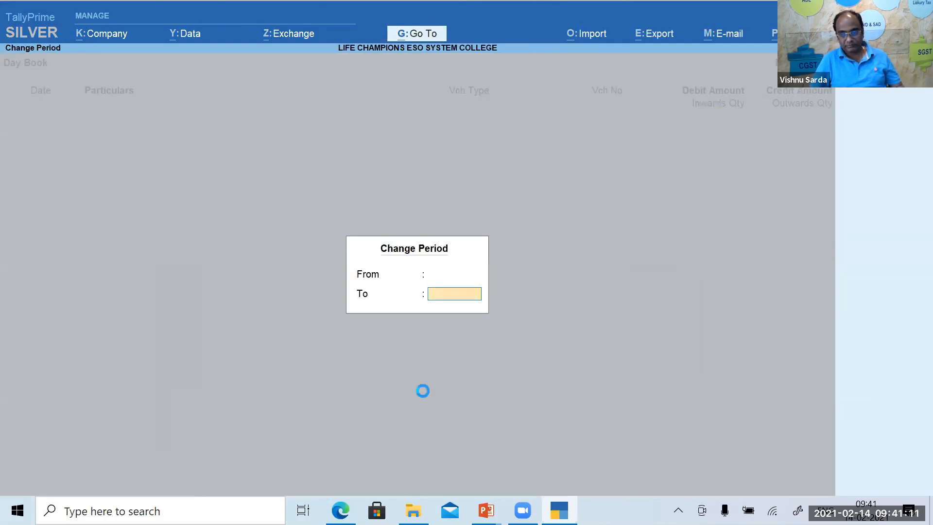
{"action": "key", "text": "Return"}
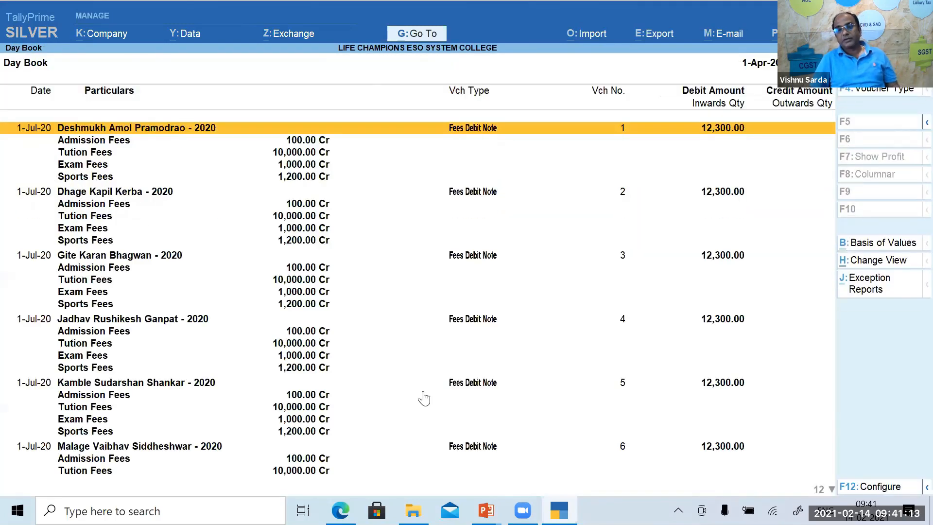
{"action": "key", "text": "Down"}
{"action": "key", "text": "Down"}
{"action": "key", "text": "Down"}
{"action": "key", "text": "Down"}
{"action": "key", "text": "Down"}
{"action": "key", "text": "Down"}
{"action": "key", "text": "Down"}
{"action": "key", "text": "Down"}
{"action": "key", "text": "Up"}
{"action": "key", "text": "Up"}
{"action": "key", "text": "Up"}
{"action": "key", "text": "Up"}
{"action": "key", "text": "Up"}
{"action": "key", "text": "Up"}
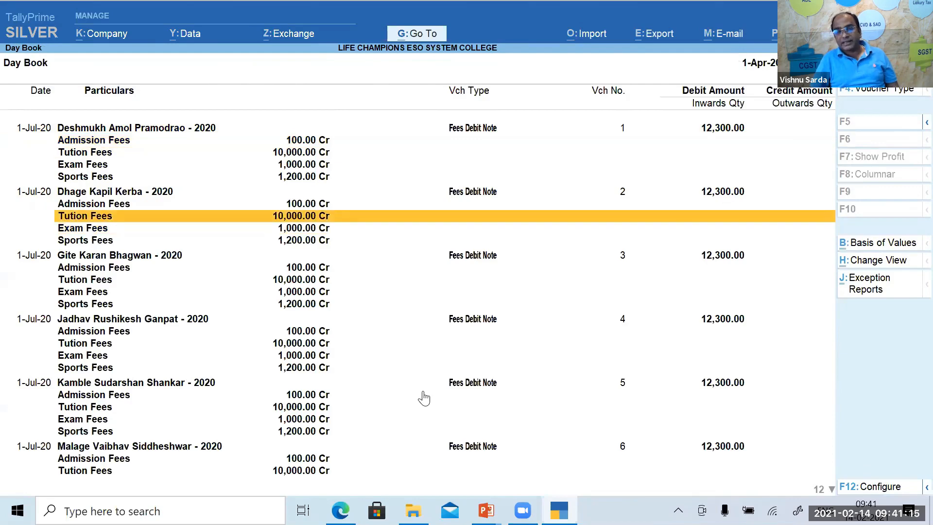
{"action": "key", "text": "Up"}
{"action": "key", "text": "Up"}
{"action": "key", "text": "Return"}
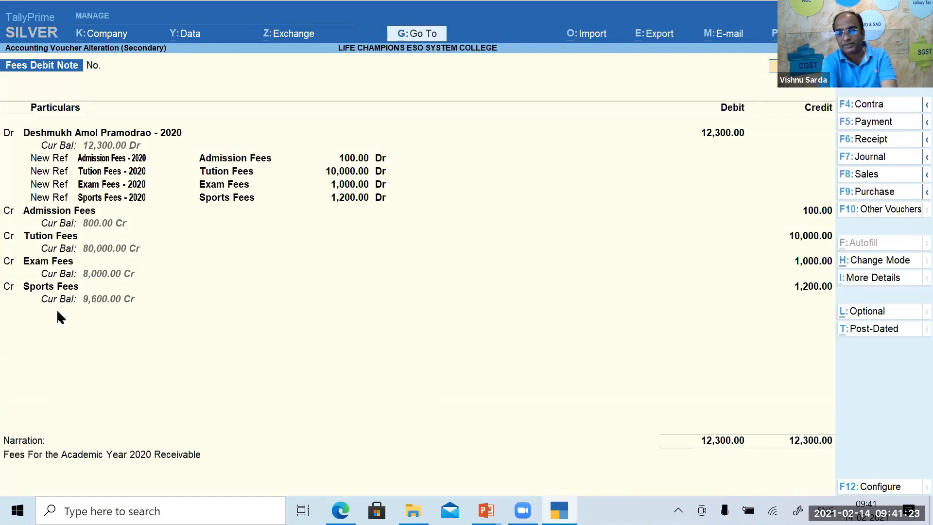
{"action": "key", "text": "Page_Down"}
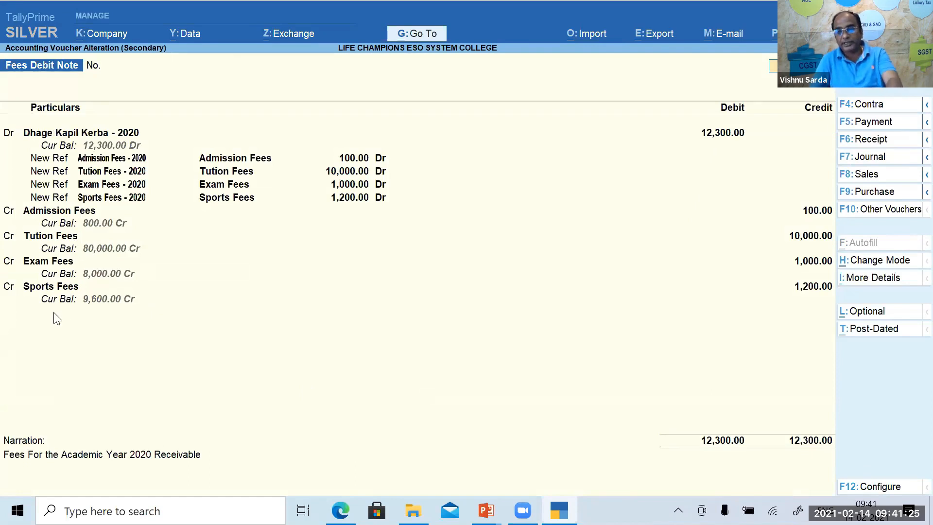
{"action": "key", "text": "Page_Down"}
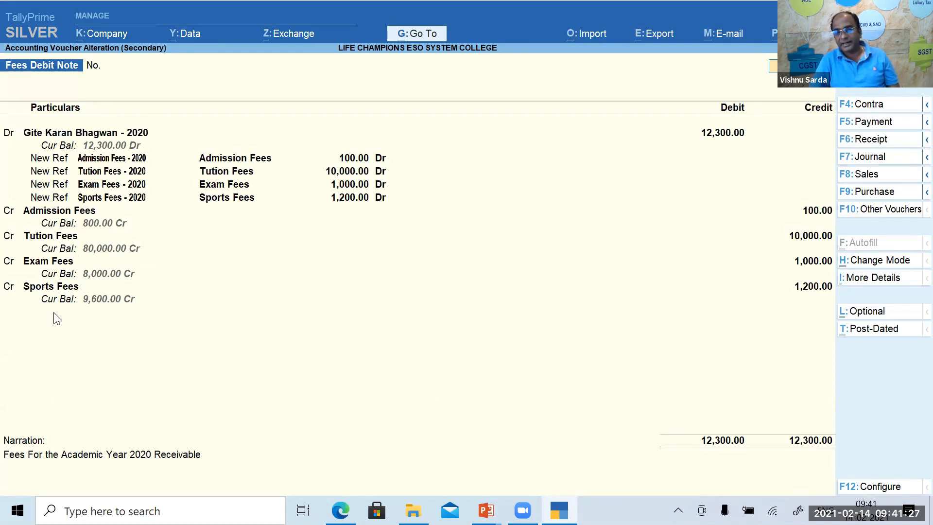
{"action": "key", "text": "Page_Down"}
{"action": "key", "text": "Page_Down"}
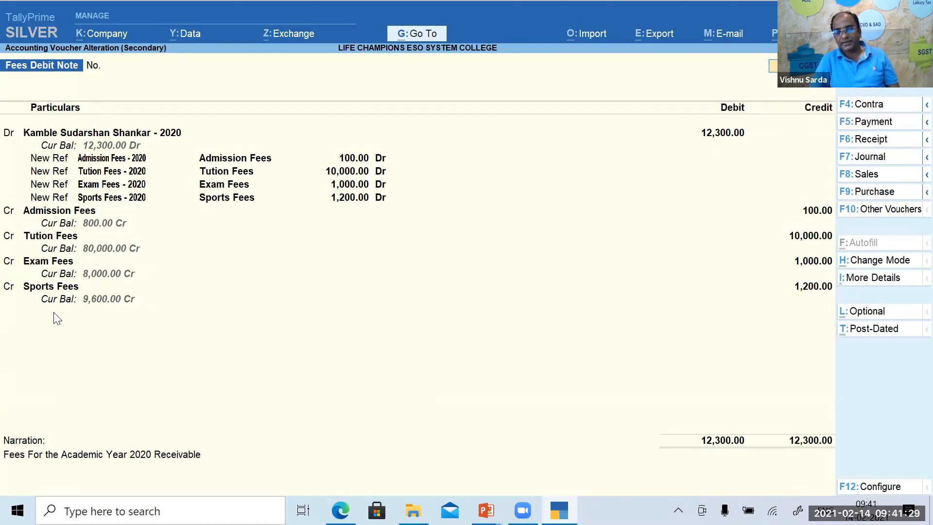
{"action": "key", "text": "Page_Down"}
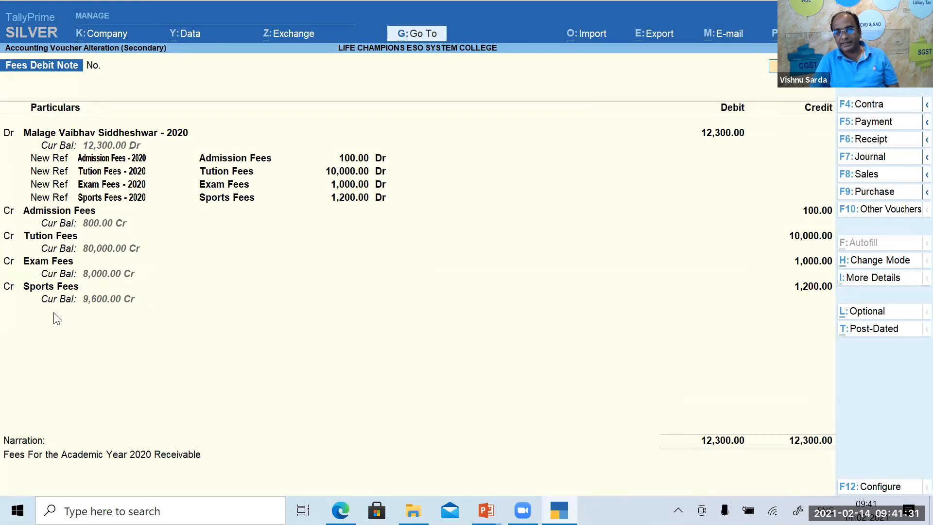
{"action": "key", "text": "Page_Down"}
{"action": "key", "text": "Page_Down"}
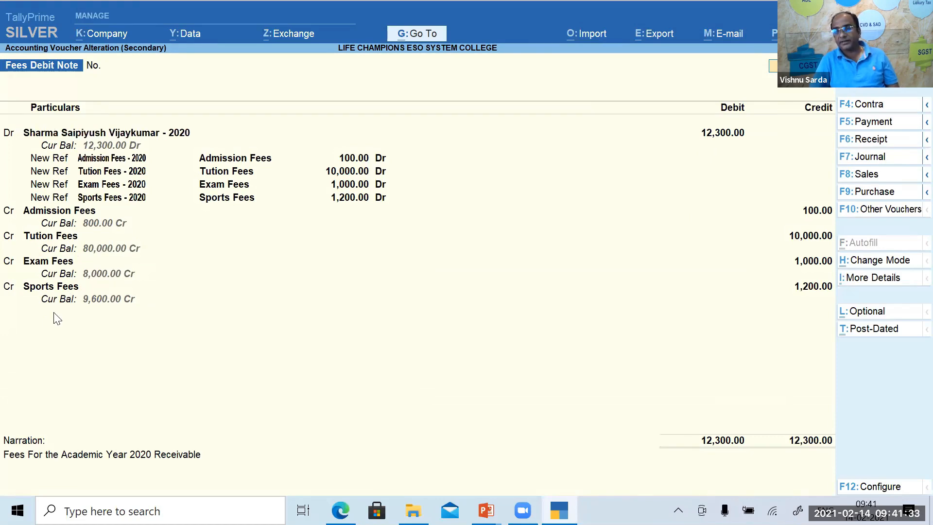
{"action": "key", "text": "Escape"}
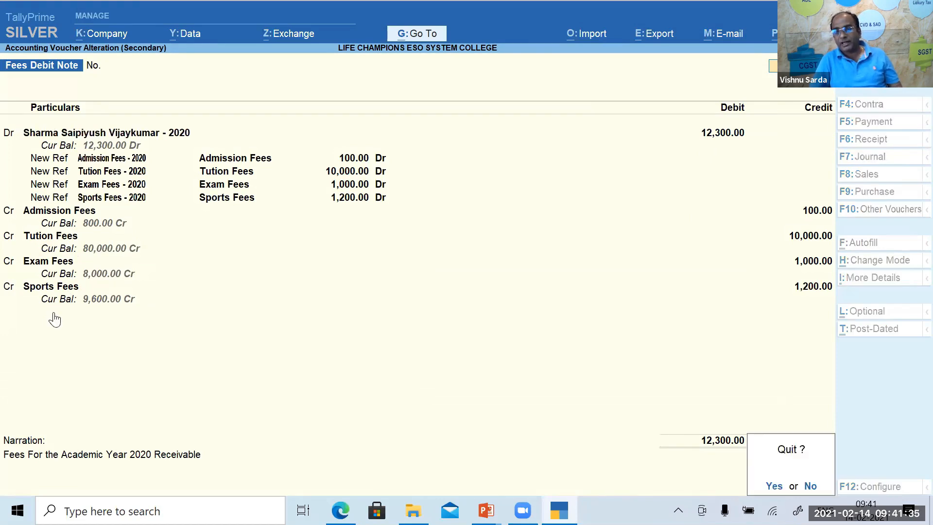
{"action": "key", "text": "y"}
{"action": "key", "text": "Escape"}
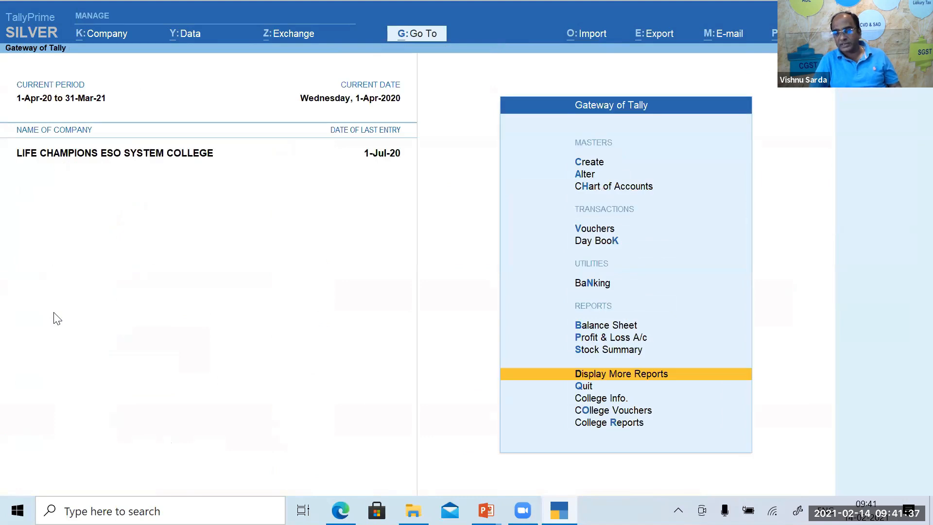
Start a new student fees debit note from College Vouchers dated 1-7-2020.
{"action": "key", "text": "Down"}
{"action": "key", "text": "Down"}
{"action": "key", "text": "Down"}
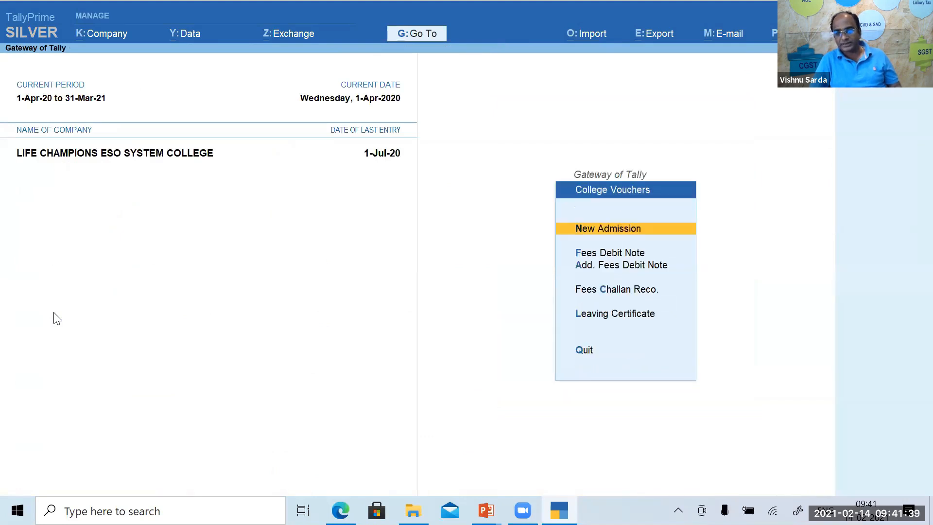
{"action": "key", "text": "Down"}
{"action": "key", "text": "Return"}
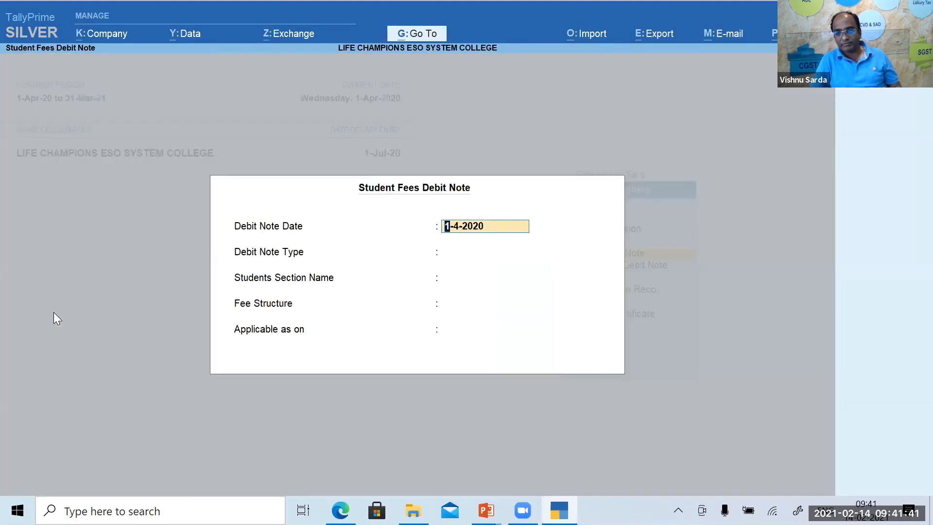
{"action": "key", "text": "Return"}
{"action": "key", "text": "BackSpace"}
{"action": "type", "text": "1.7"}
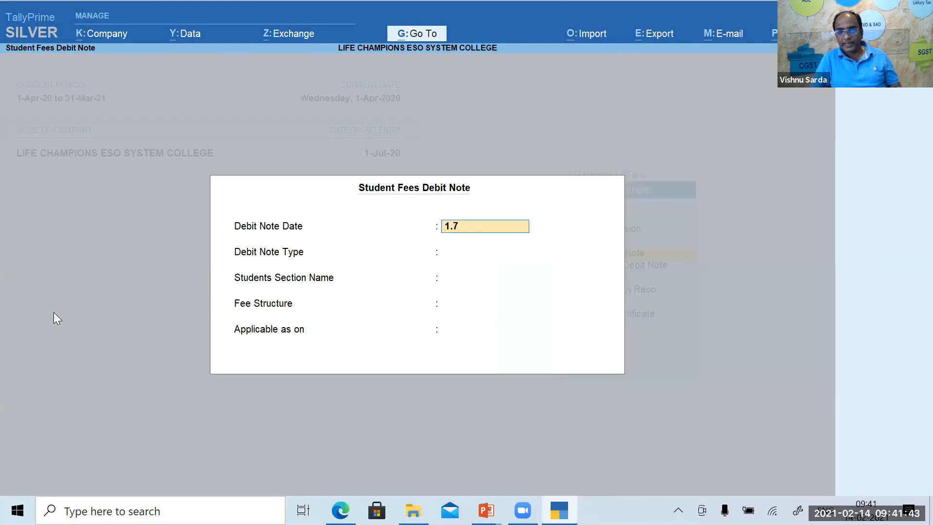
{"action": "key", "text": "Return"}
Generate 30,900 fees debit notes for all 12 students of 11th Science Non Grant.
{"action": "key", "text": "Return"}
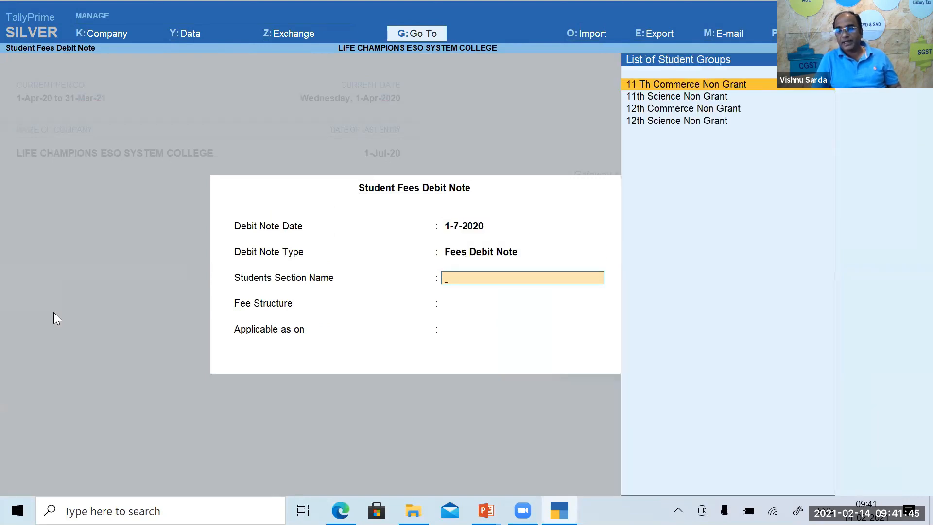
{"action": "key", "text": "Down"}
{"action": "key", "text": "Return"}
{"action": "key", "text": "Return"}
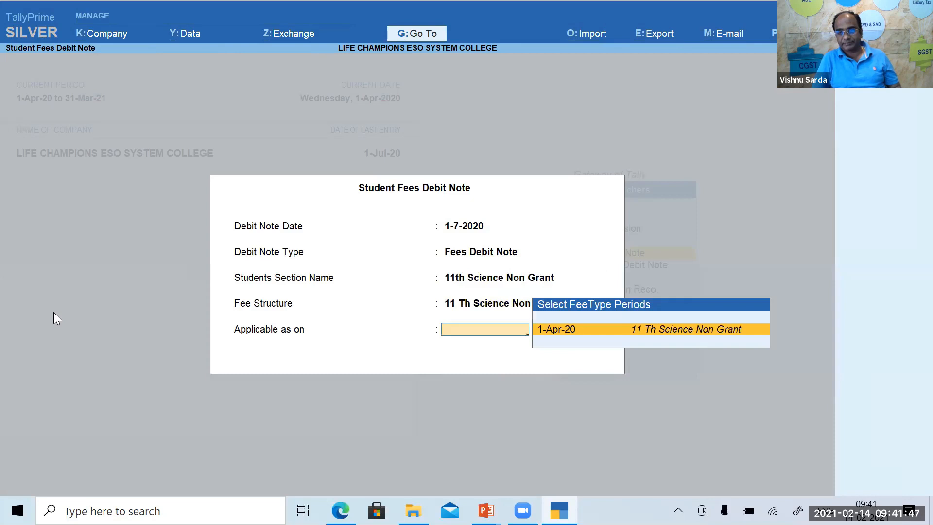
{"action": "key", "text": "Return"}
{"action": "key", "text": "Return"}
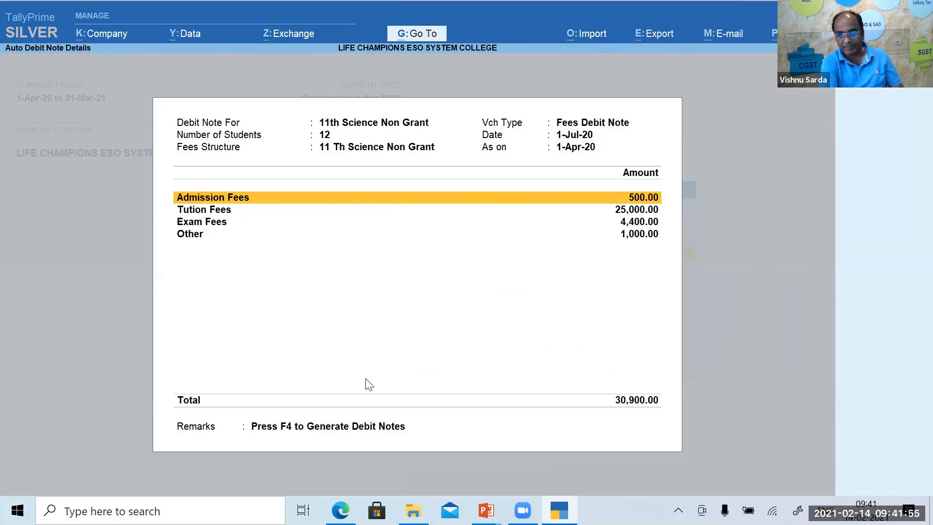
{"action": "key", "text": "F4"}
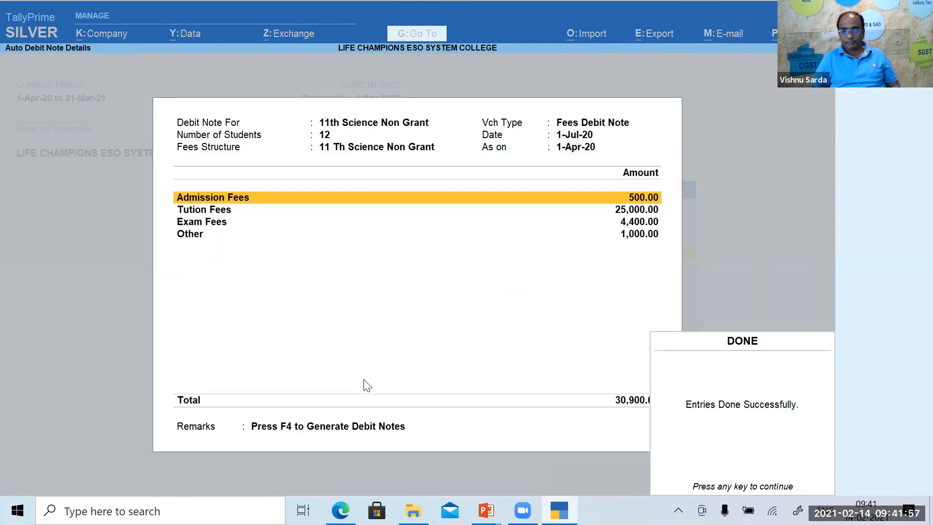
{"action": "key", "text": "Return"}
{"action": "key", "text": "Escape"}
{"action": "key", "text": "Escape"}
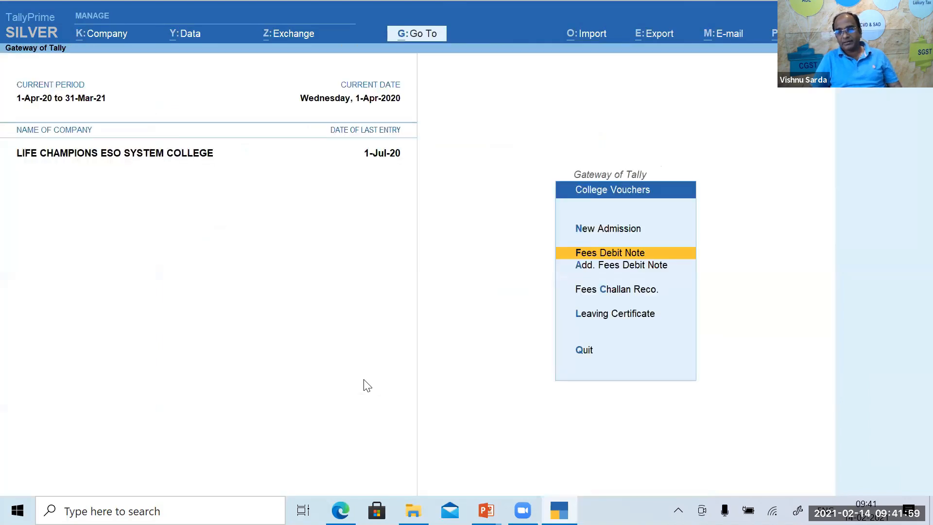
Open the Day Book and clear its period start and end dates.
{"action": "key", "text": "k"}
{"action": "key", "text": "alt+F2"}
{"action": "key", "text": "space"}
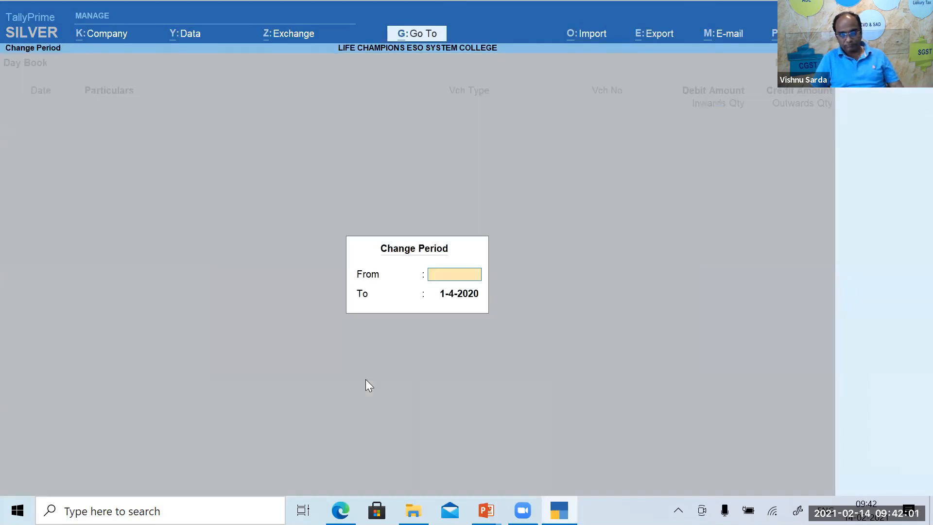
{"action": "key", "text": "Return"}
{"action": "key", "text": "space"}
{"action": "key", "text": "Return"}
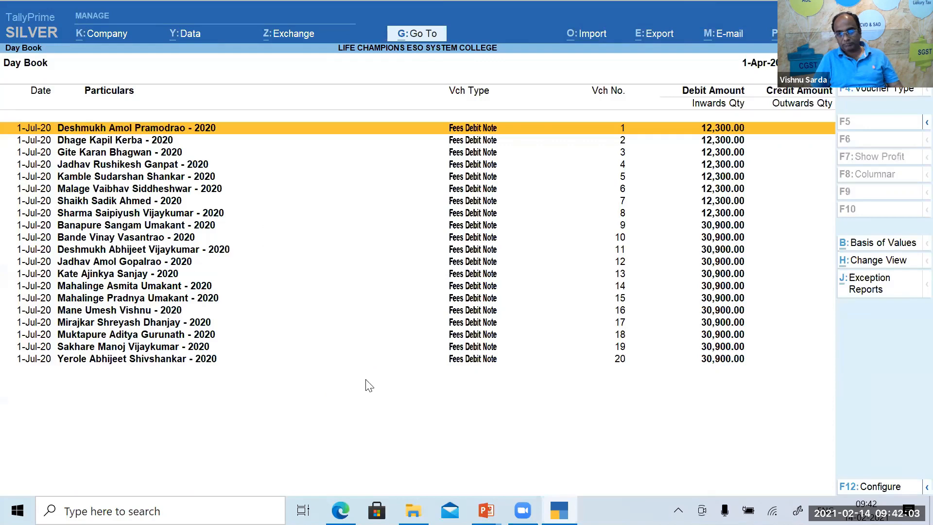
Expand the Day Book to show fee ledgers, scroll the 20 debit notes, and exit.
{"action": "key", "text": "alt+F5"}
{"action": "key", "text": "Down"}
{"action": "key", "text": "Down"}
{"action": "key", "text": "Down"}
{"action": "key", "text": "Down"}
{"action": "key", "text": "Down"}
{"action": "key", "text": "Down"}
{"action": "key", "text": "Down"}
{"action": "key", "text": "Down"}
{"action": "key", "text": "Down"}
{"action": "key", "text": "Down"}
{"action": "key", "text": "Down"}
{"action": "key", "text": "Down"}
{"action": "key", "text": "Down"}
{"action": "key", "text": "Down"}
{"action": "key", "text": "Down"}
{"action": "key", "text": "Down"}
{"action": "key", "text": "Down"}
{"action": "key", "text": "Down"}
{"action": "key", "text": "Down"}
{"action": "key", "text": "Down"}
{"action": "key", "text": "Down"}
{"action": "key", "text": "Down"}
{"action": "key", "text": "Down"}
{"action": "key", "text": "Down"}
{"action": "key", "text": "Down"}
{"action": "key", "text": "Down"}
{"action": "key", "text": "Down"}
{"action": "key", "text": "Down"}
{"action": "key", "text": "Down"}
{"action": "key", "text": "Down"}
{"action": "key", "text": "Down"}
{"action": "key", "text": "Down"}
{"action": "key", "text": "Down"}
{"action": "key", "text": "Down"}
{"action": "key", "text": "Down"}
{"action": "key", "text": "Down"}
{"action": "key", "text": "Down"}
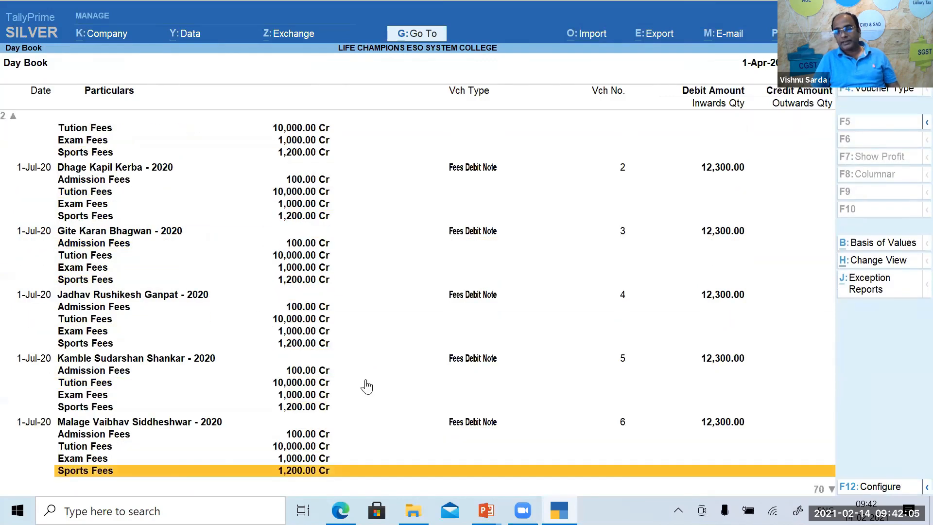
{"action": "key", "text": "Down"}
{"action": "key", "text": "Down"}
{"action": "key", "text": "Down"}
{"action": "key", "text": "Down"}
{"action": "key", "text": "Down"}
{"action": "key", "text": "Down"}
{"action": "key", "text": "Down"}
{"action": "key", "text": "Down"}
{"action": "key", "text": "Down"}
{"action": "key", "text": "Down"}
{"action": "key", "text": "Down"}
{"action": "key", "text": "Down"}
{"action": "key", "text": "Down"}
{"action": "key", "text": "Down"}
{"action": "key", "text": "Down"}
{"action": "key", "text": "Down"}
{"action": "key", "text": "Down"}
{"action": "key", "text": "Down"}
{"action": "key", "text": "Down"}
{"action": "key", "text": "Down"}
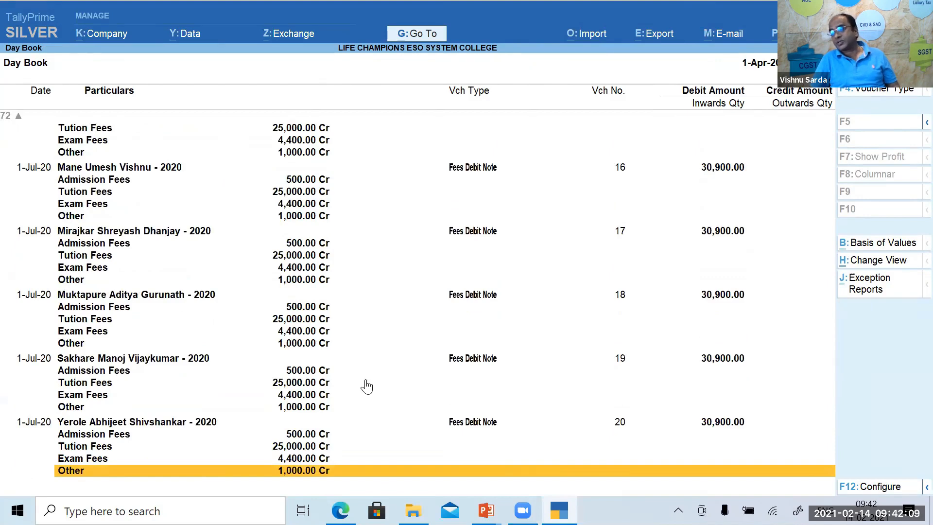
{"action": "key", "text": "Escape"}
{"action": "key", "text": "Escape"}
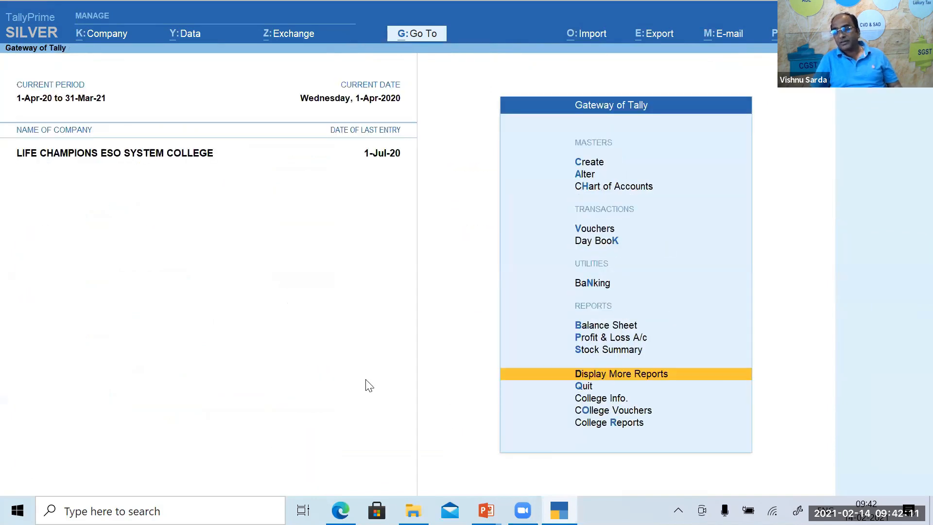
{"action": "key", "text": "Down"}
{"action": "key", "text": "Down"}
{"action": "key", "text": "Down"}
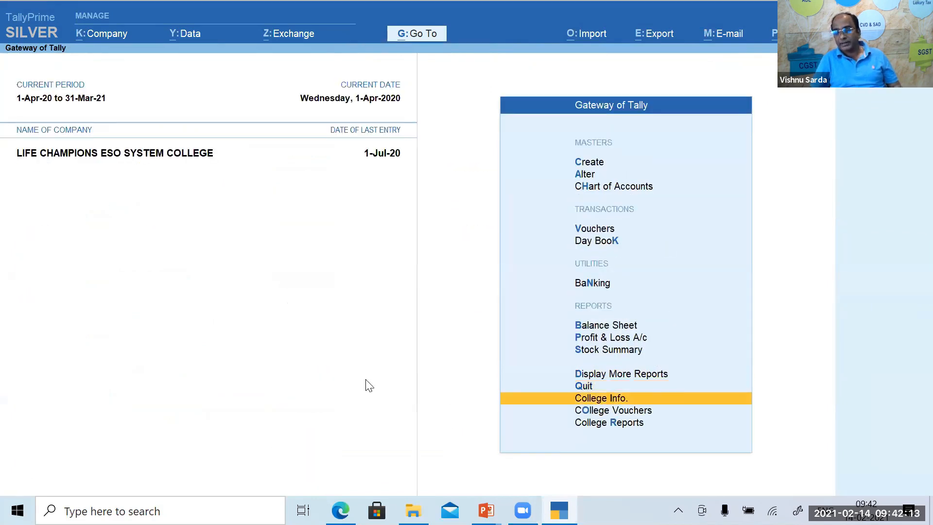
{"action": "key", "text": "Return"}
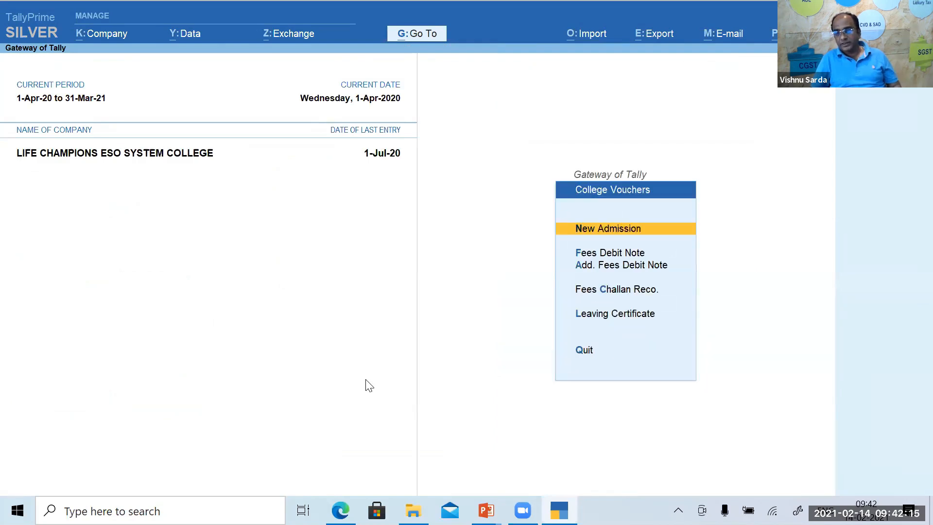
{"action": "key", "text": "Down"}
{"action": "key", "text": "Return"}
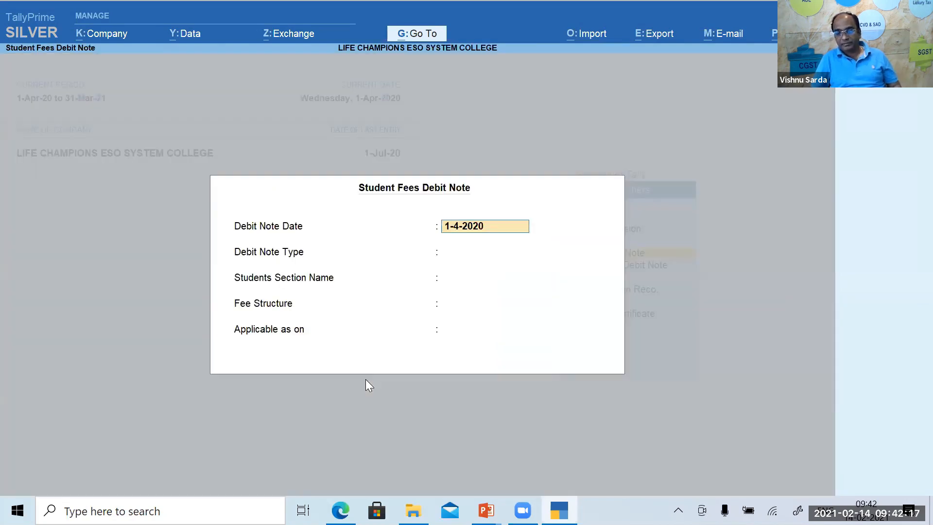
{"action": "type", "text": "1-7"}
{"action": "key", "text": "Return"}
{"action": "key", "text": "Return"}
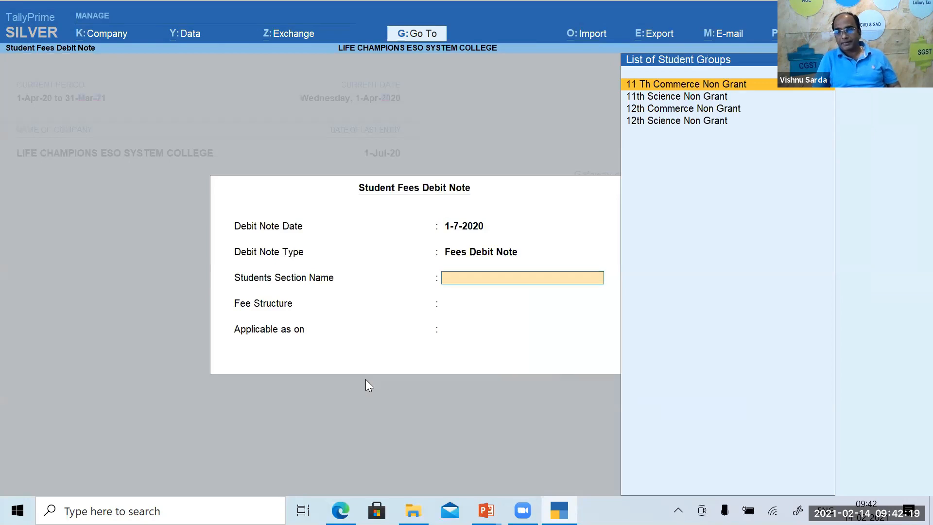
{"action": "key", "text": "Down"}
{"action": "key", "text": "Down"}
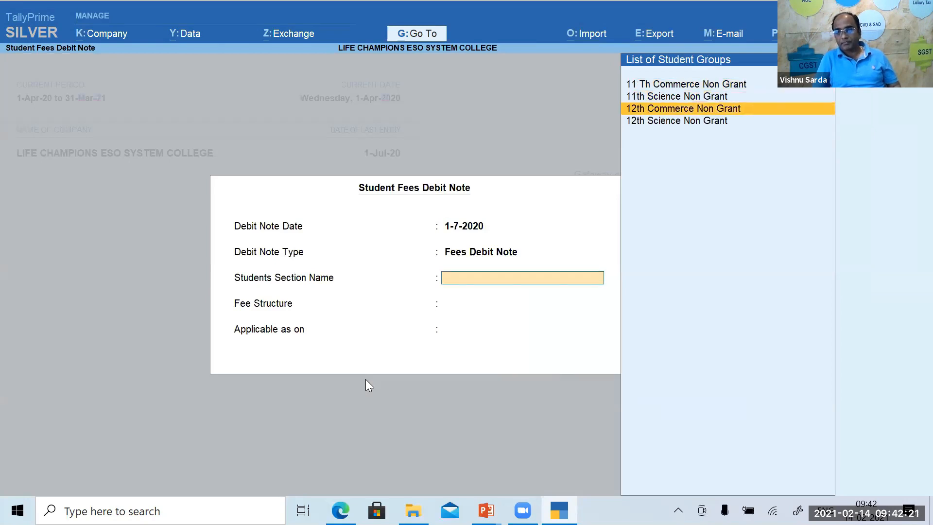
{"action": "key", "text": "Return"}
{"action": "key", "text": "Return"}
{"action": "key", "text": "Return"}
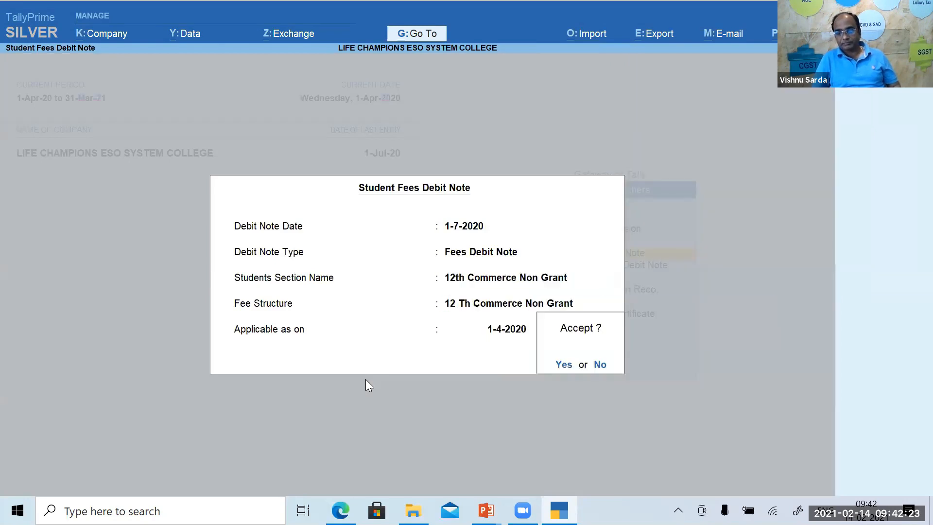
{"action": "key", "text": "Return"}
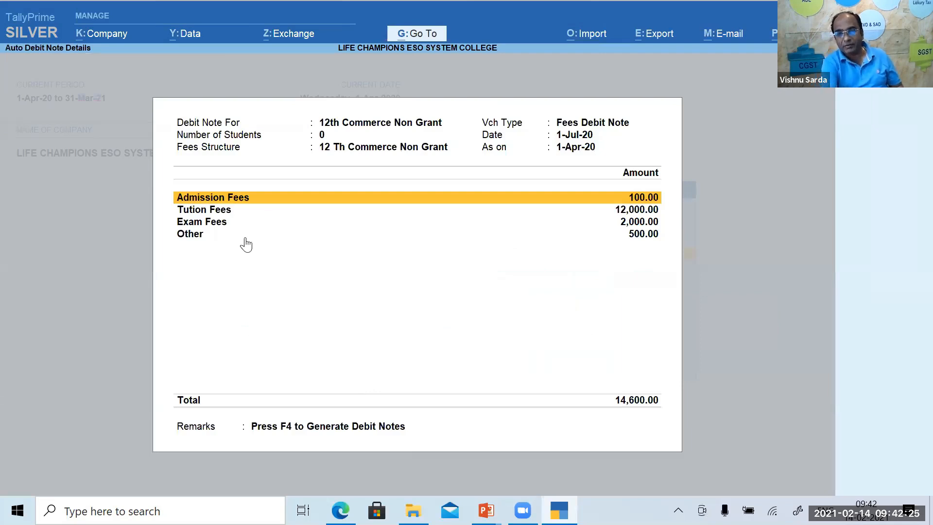
{"action": "key", "text": "F4"}
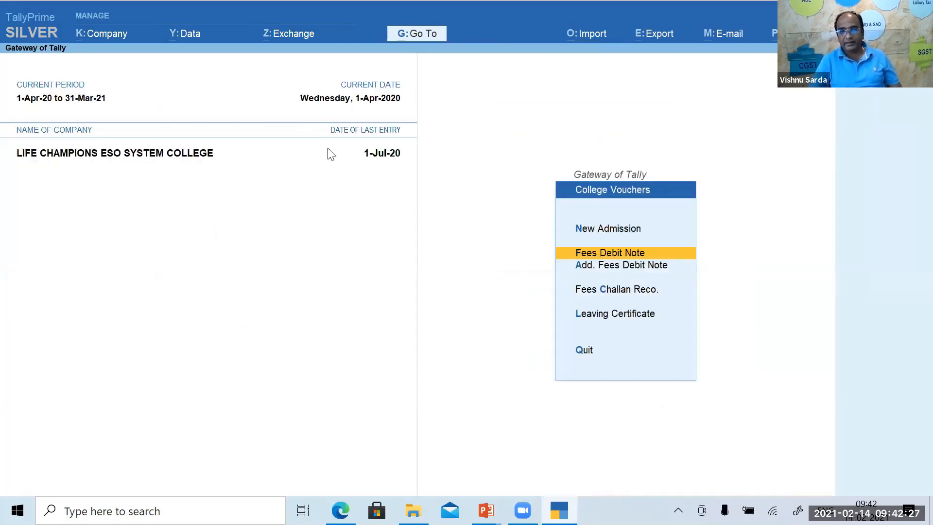
{"action": "key", "text": "Return"}
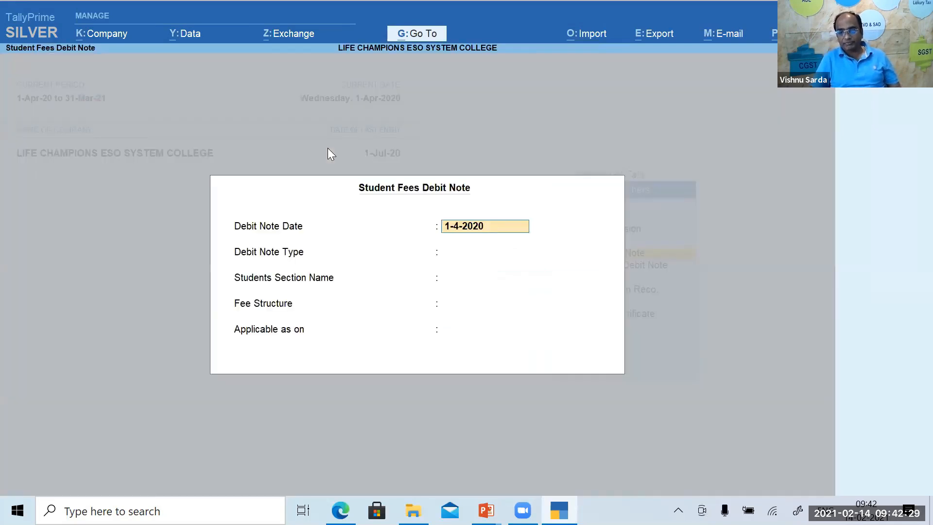
{"action": "type", "text": "1.7"}
{"action": "key", "text": "Return"}
{"action": "key", "text": "Return"}
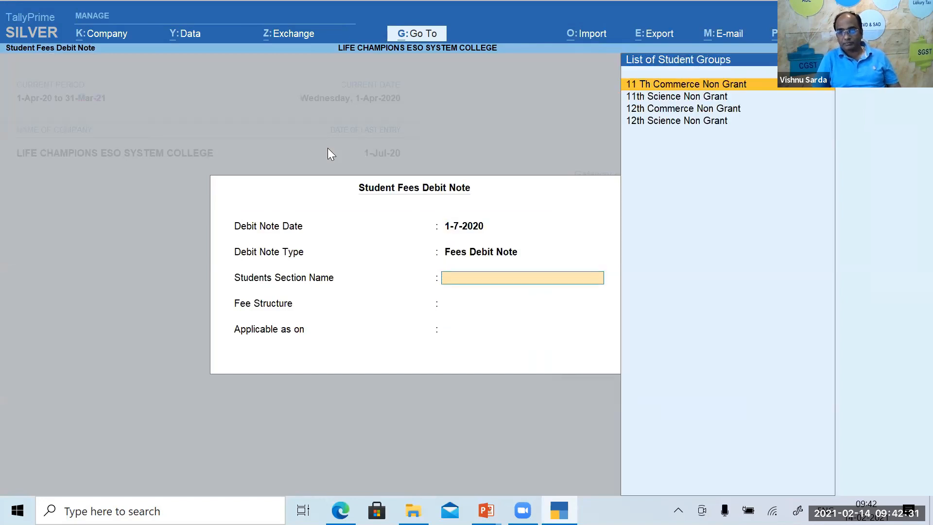
{"action": "key", "text": "Down"}
{"action": "key", "text": "Down"}
{"action": "key", "text": "Down"}
{"action": "key", "text": "Return"}
{"action": "key", "text": "Return"}
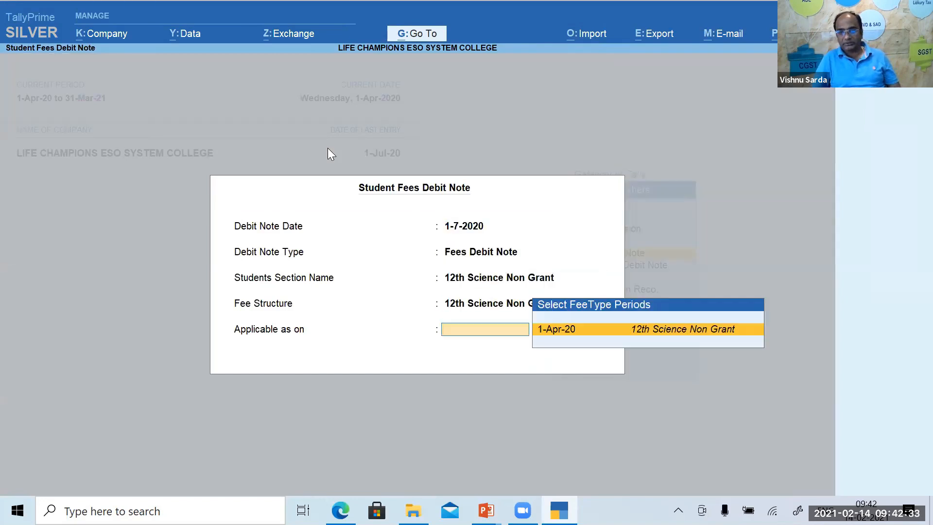
{"action": "key", "text": "Return"}
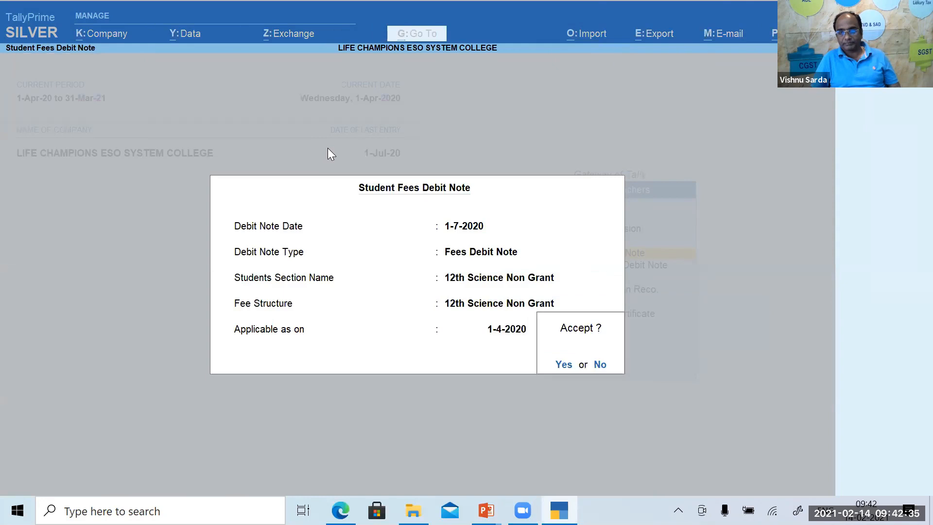
{"action": "key", "text": "Return"}
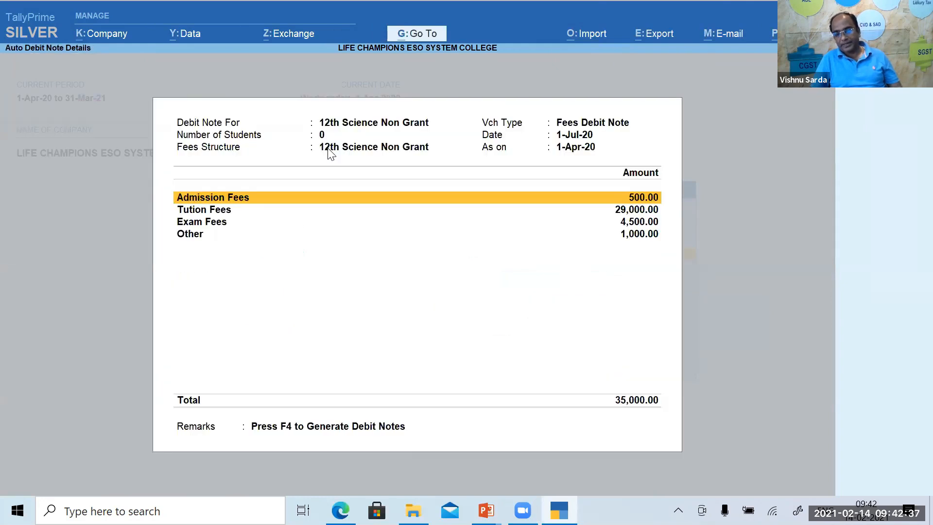
{"action": "key", "text": "Escape"}
{"action": "key", "text": "Escape"}
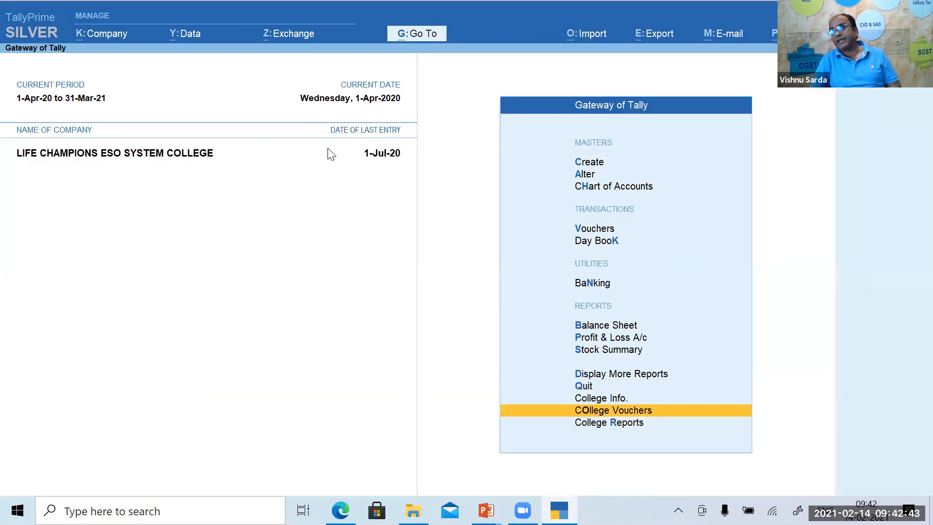
Open Statistics, drill into the Fees Debit Note register, and open the first 12,300 voucher.
{"action": "key", "text": "d"}
{"action": "key", "text": "s"}
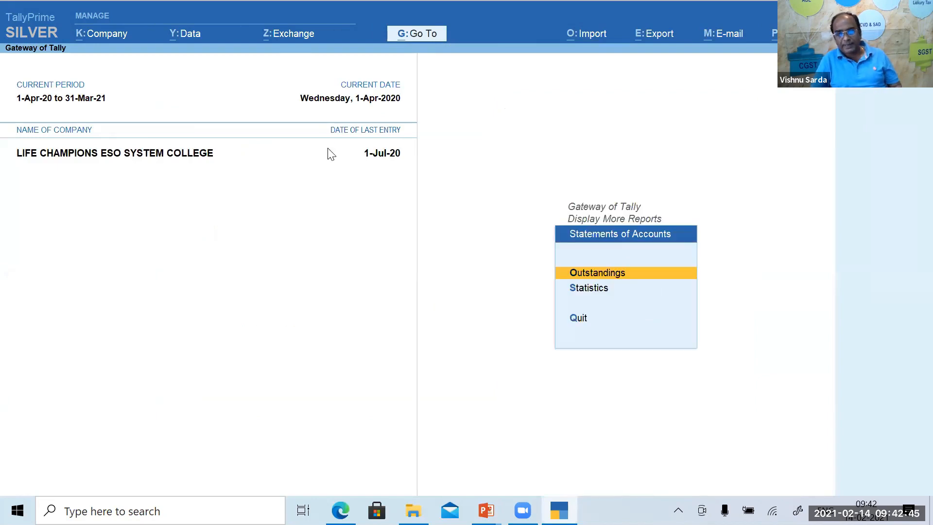
{"action": "key", "text": "s"}
{"action": "key", "text": "Down"}
{"action": "key", "text": "Down"}
{"action": "key", "text": "Down"}
{"action": "key", "text": "Down"}
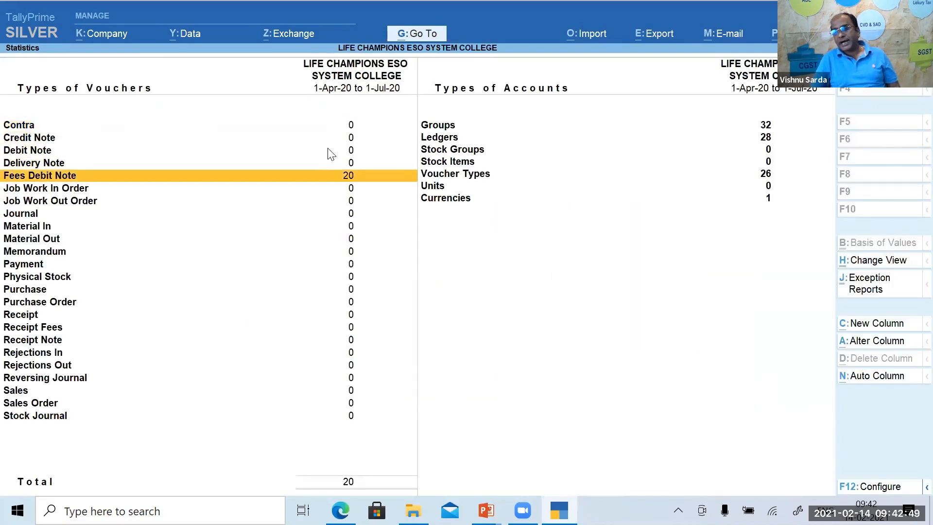
{"action": "key", "text": "Return"}
{"action": "key", "text": "Return"}
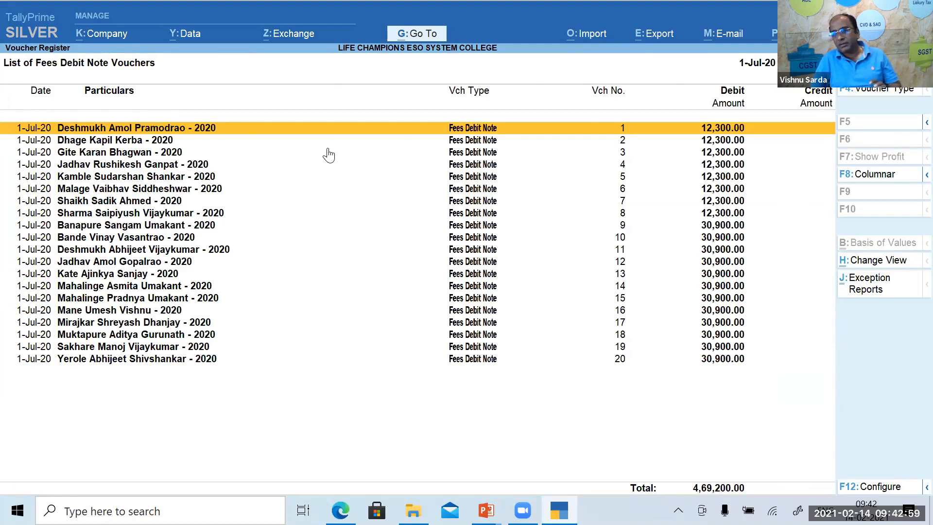
{"action": "key", "text": "Return"}
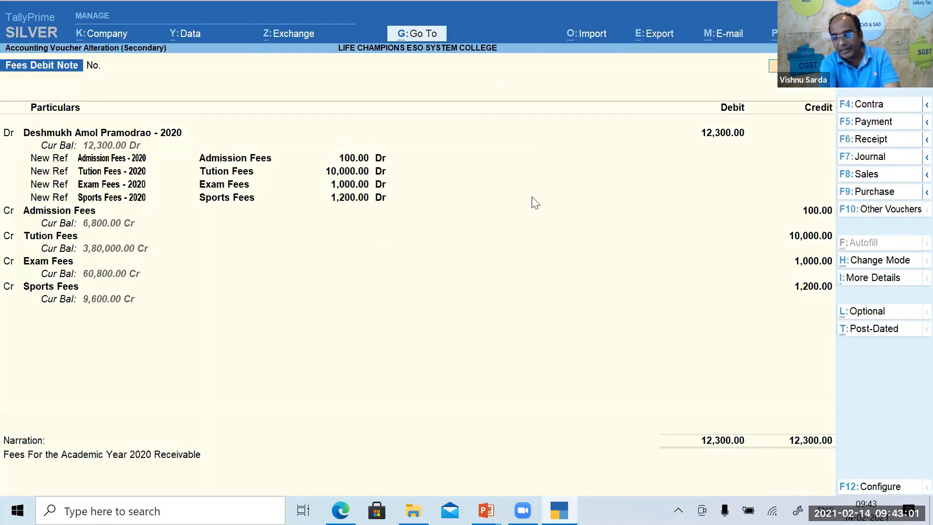
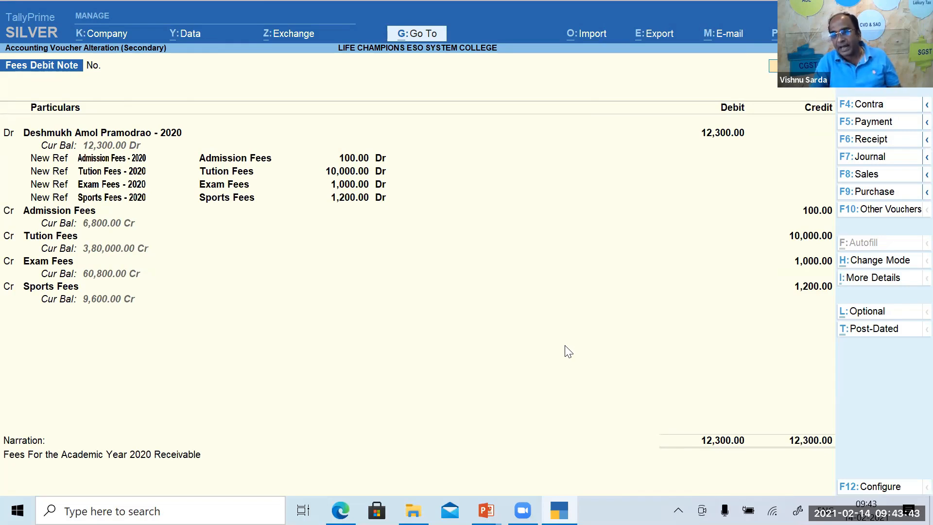
Close the fee debit note and review Sundry Debtors balances (total 4,69,200.00) under Balance Sheet Current Assets.
{"action": "key", "text": "Escape"}
{"action": "key", "text": "Return"}
{"action": "key", "text": "Escape"}
{"action": "key", "text": "Escape"}
{"action": "key", "text": "Escape"}
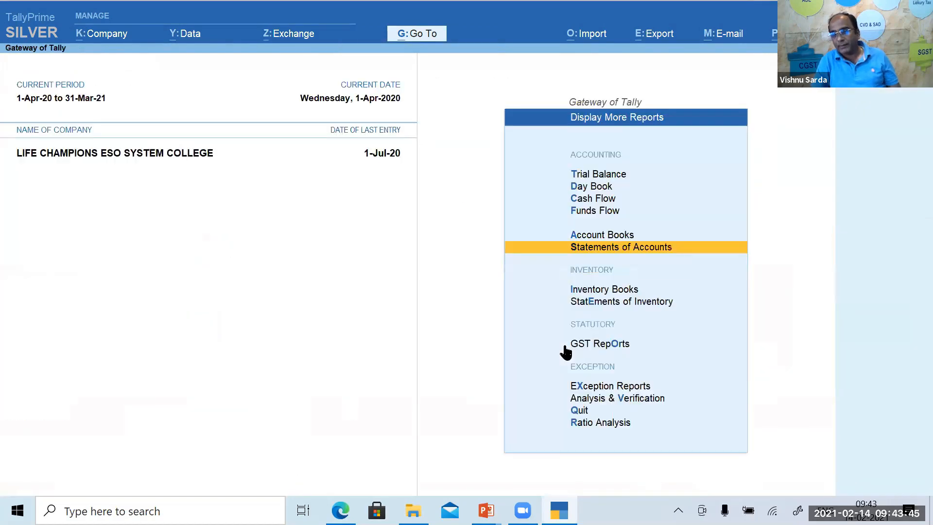
{"action": "key", "text": "Up"}
{"action": "key", "text": "Up"}
{"action": "key", "text": "Up"}
{"action": "key", "text": "Return"}
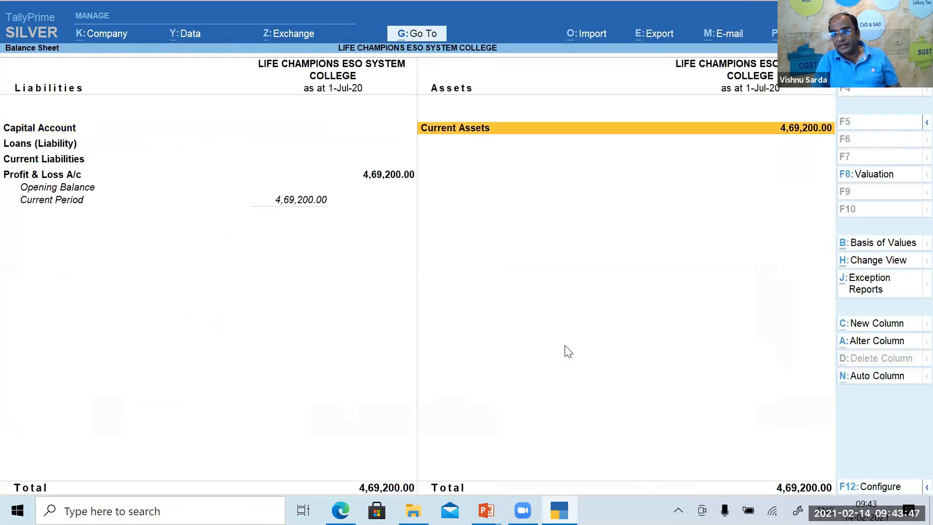
{"action": "key", "text": "Return"}
{"action": "key", "text": "Return"}
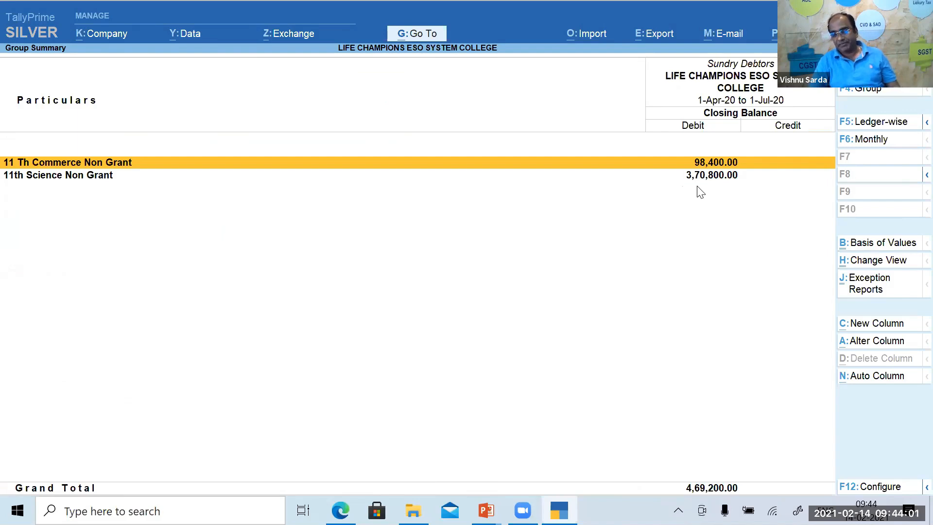
{"action": "key", "text": "Escape"}
{"action": "key", "text": "Escape"}
Glance at the College Vouchers menu, then start a new voucher entry.
{"action": "key", "text": "Down"}
{"action": "key", "text": "Down"}
{"action": "key", "text": "Down"}
{"action": "key", "text": "Down"}
{"action": "key", "text": "Down"}
{"action": "key", "text": "Down"}
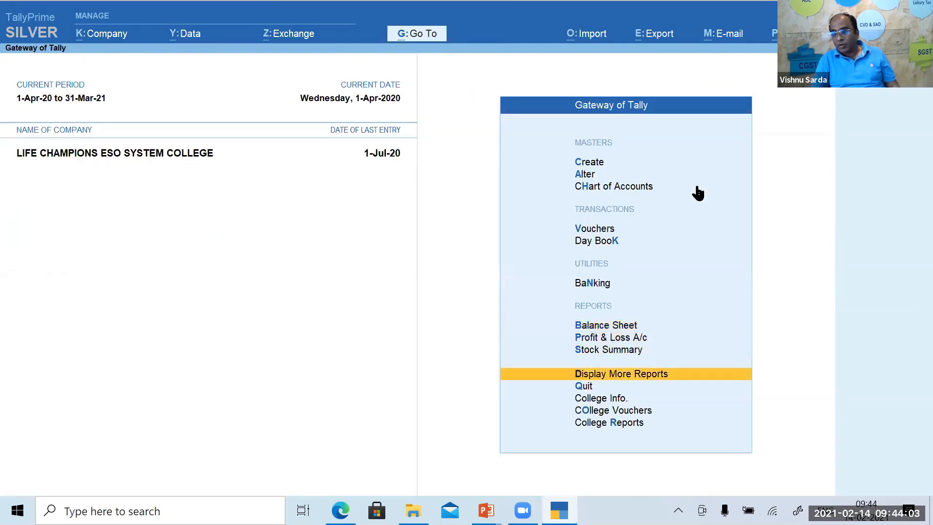
{"action": "key", "text": "Return"}
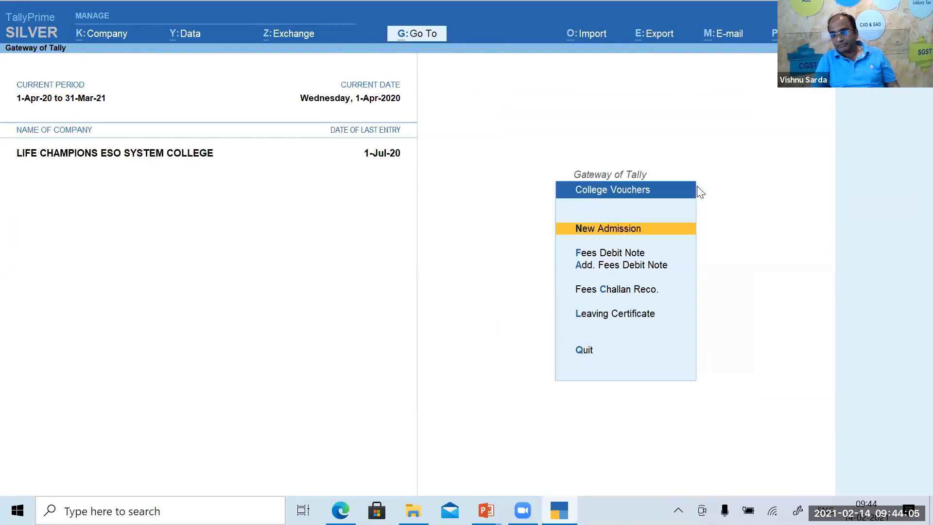
{"action": "key", "text": "Escape"}
{"action": "key", "text": "Up"}
{"action": "key", "text": "Up"}
{"action": "key", "text": "Up"}
{"action": "key", "text": "Up"}
{"action": "key", "text": "Up"}
{"action": "key", "text": "Up"}
{"action": "key", "text": "Up"}
{"action": "key", "text": "Up"}
{"action": "key", "text": "Up"}
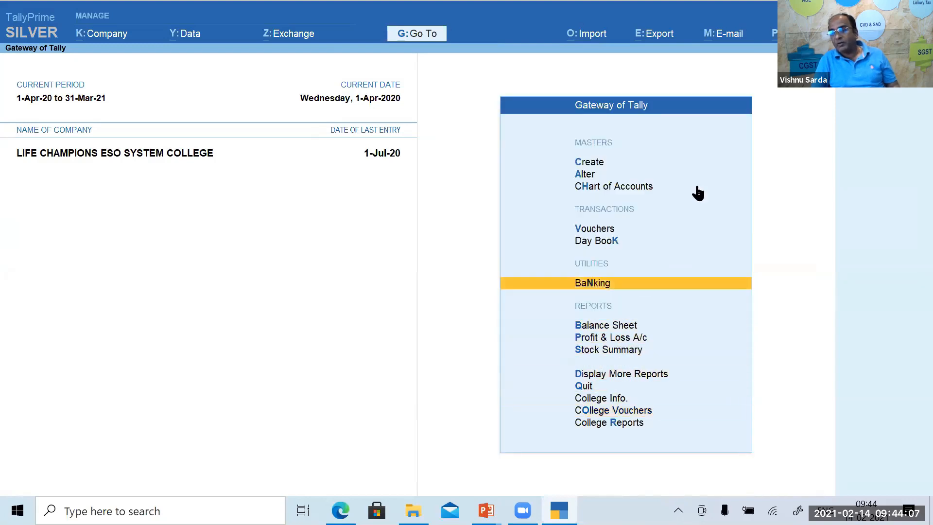
{"action": "key", "text": "Return"}
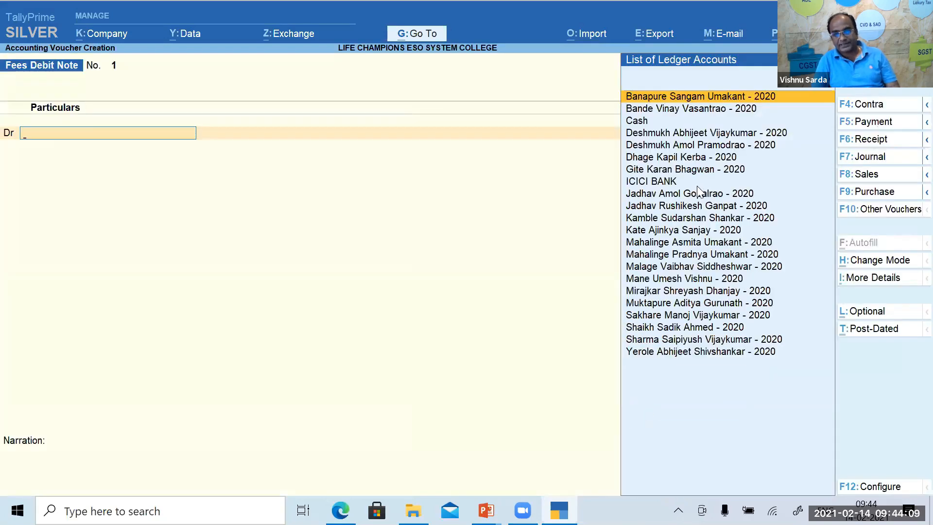
Switch the voucher type to Receipt Fees and set the student's ledger as the party.
{"action": "key", "text": "F6"}
{"action": "key", "text": "Down"}
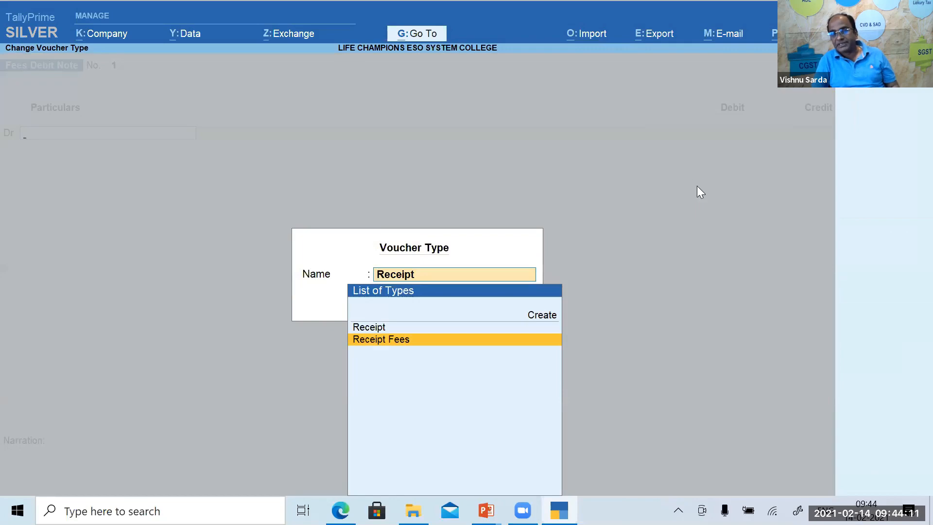
{"action": "key", "text": "Return"}
{"action": "key", "text": "Return"}
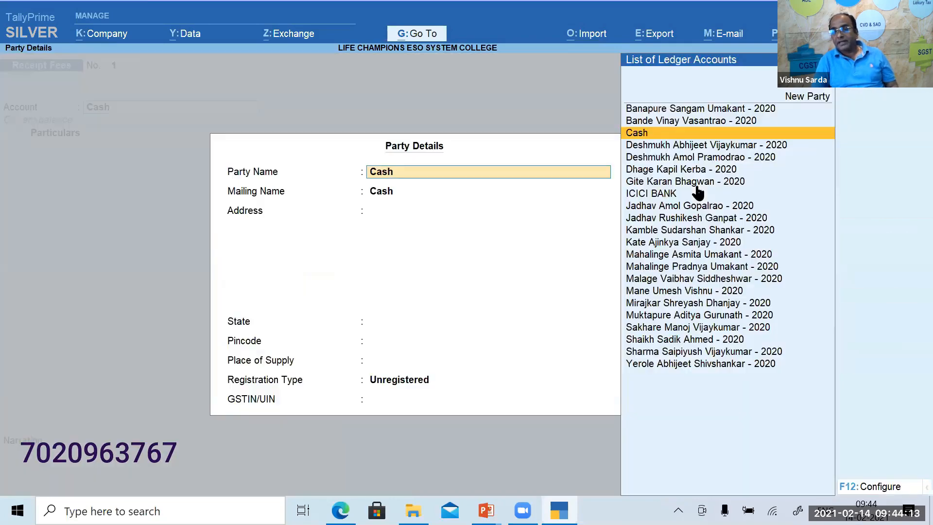
{"action": "key", "text": "Down"}
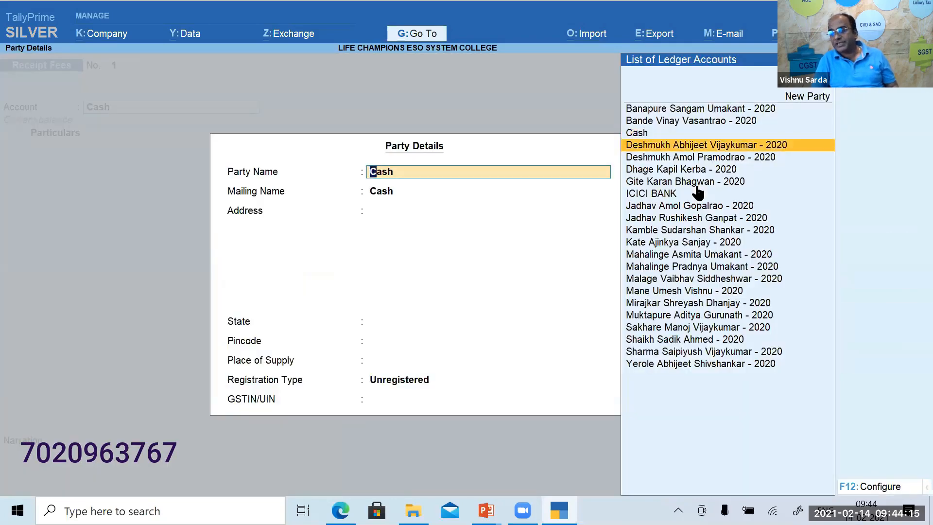
{"action": "key", "text": "Return"}
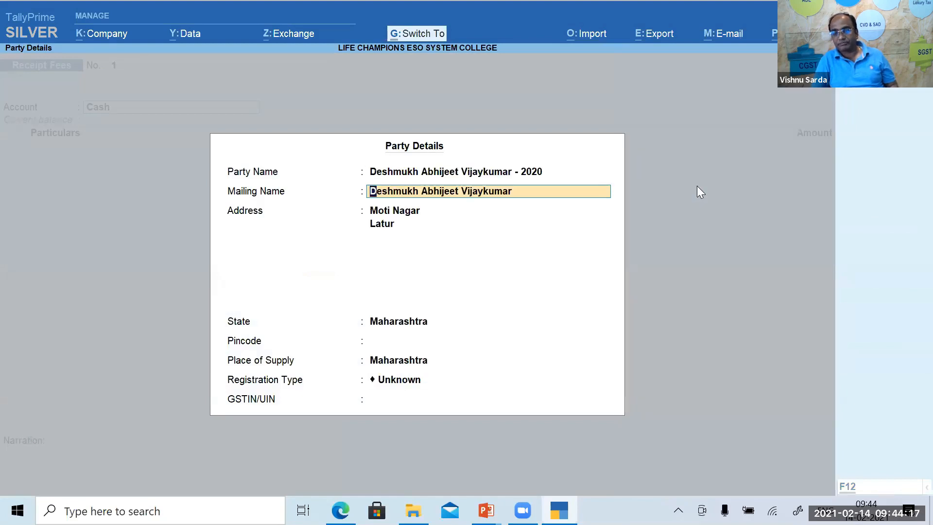
{"action": "key", "text": "ctrl+a"}
Enter the student ledger (typed 'Des') in particulars with the received fee amount.
{"action": "type", "text": "Des"}
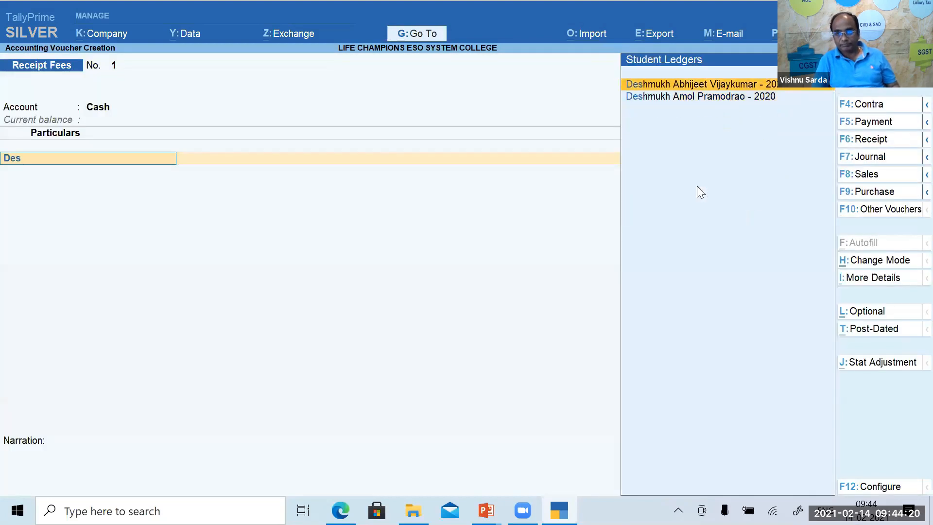
{"action": "key", "text": "Return"}
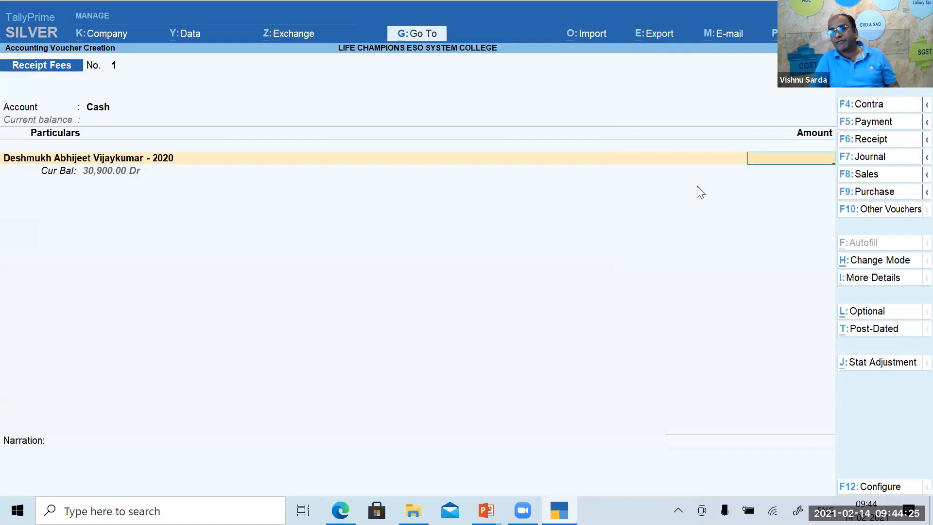
{"action": "type", "text": "5000"}
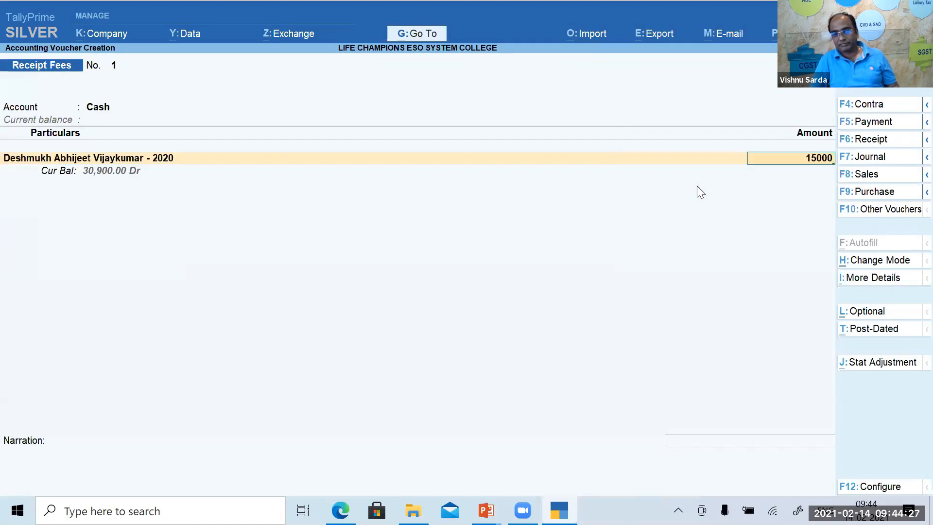
{"action": "key", "text": "Return"}
{"action": "key", "text": "Return"}
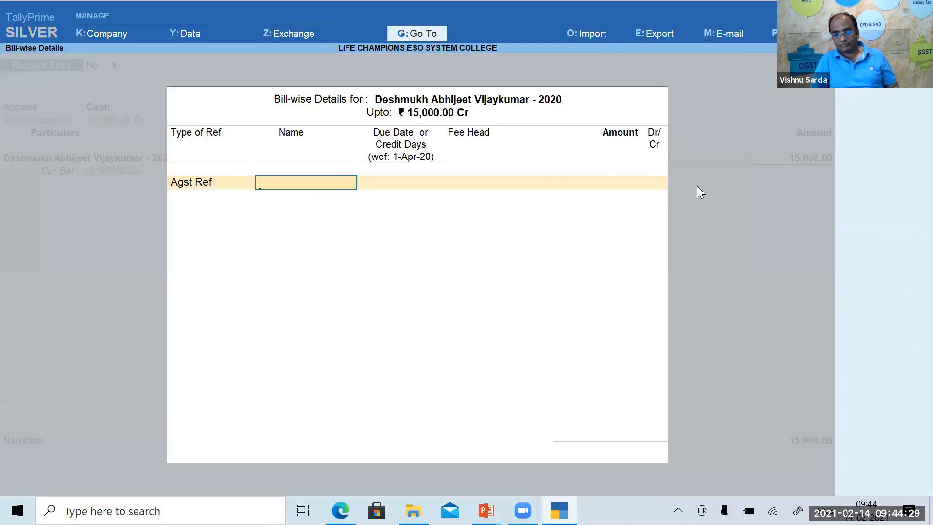
{"action": "key", "text": "Escape"}
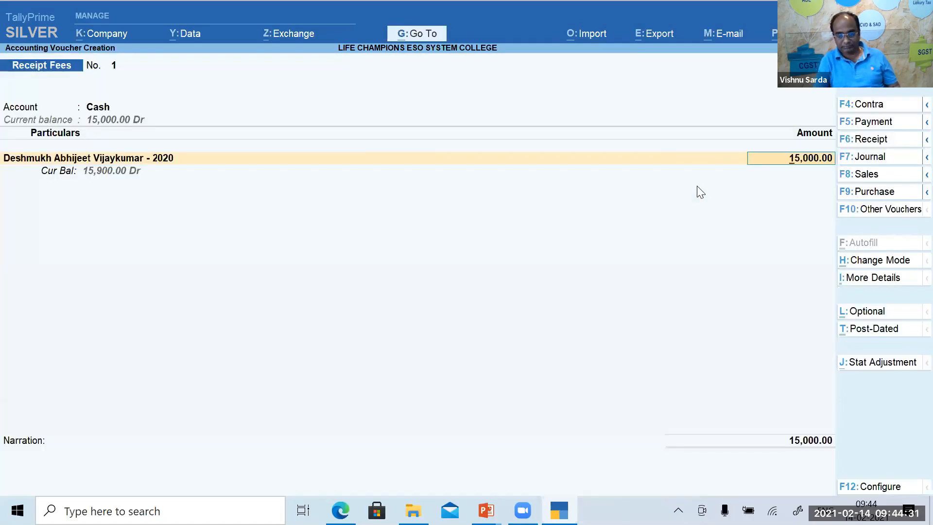
Turn on showing more configuration options in the F12 voucher configuration.
{"action": "key", "text": "F12"}
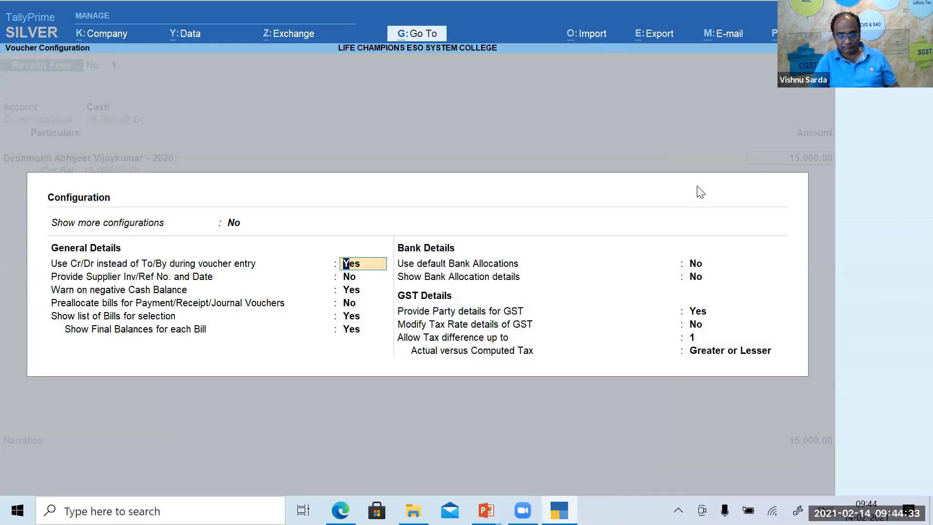
{"action": "key", "text": "Up"}
{"action": "type", "text": "y"}
{"action": "key", "text": "Return"}
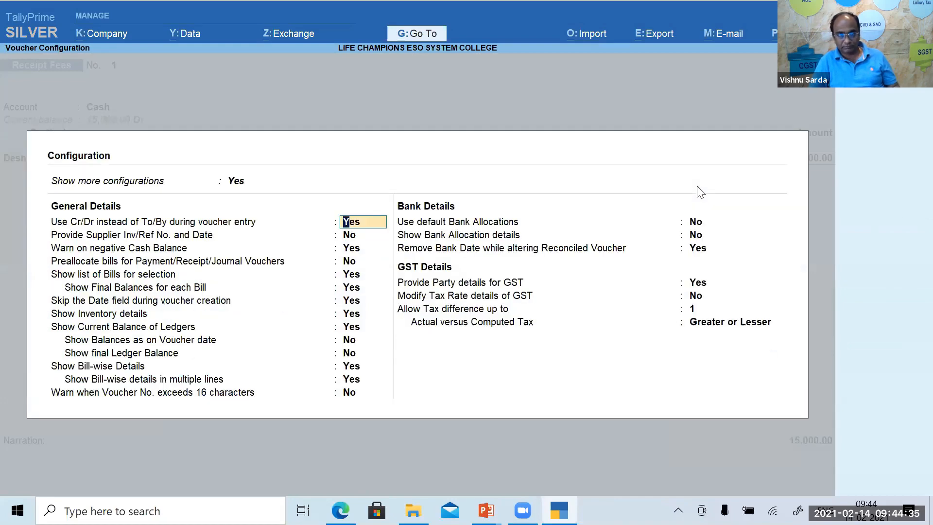
{"action": "key", "text": "ctrl+a"}
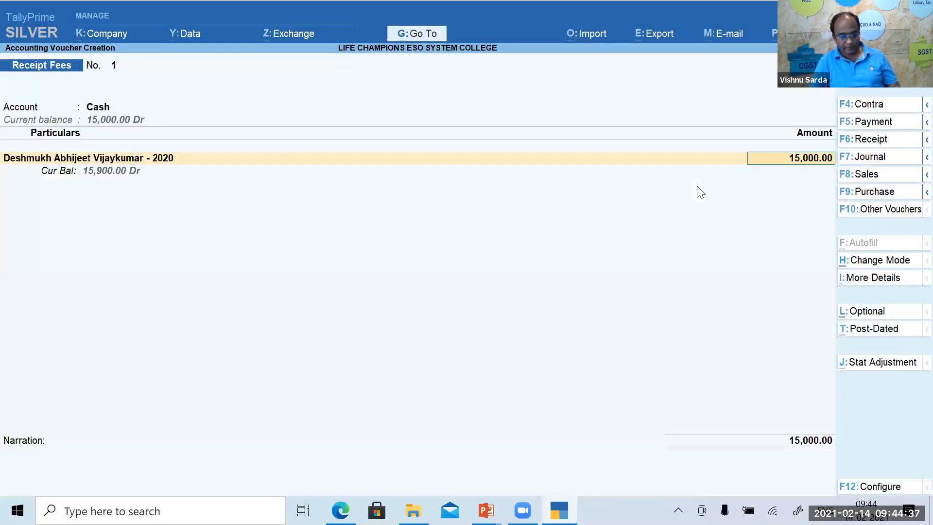
Date the receipt 2.7 and allocate 500 Admission, 4,400 Exam, 1,000 Other, 9,100 Tution fee bills.
{"action": "key", "text": "F2"}
{"action": "type", "text": "2.7"}
{"action": "key", "text": "Return"}
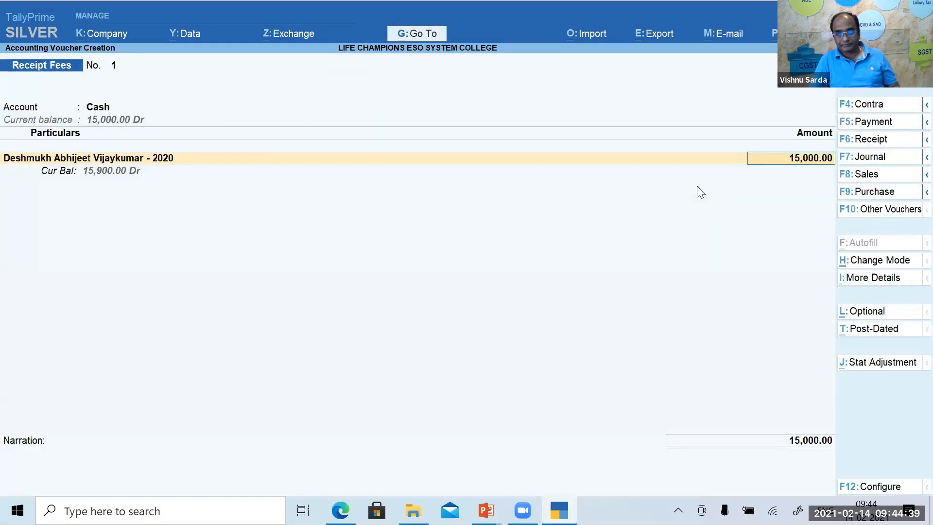
{"action": "key", "text": "Return"}
{"action": "key", "text": "Return"}
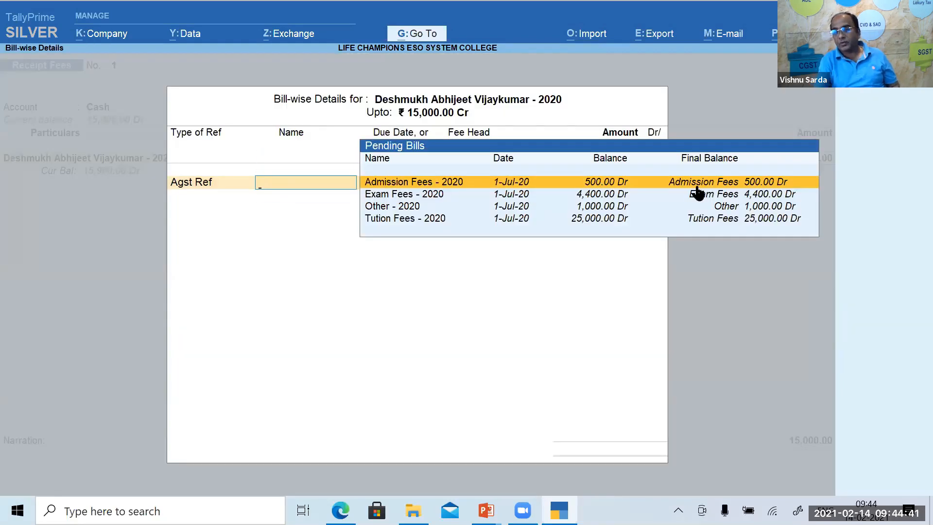
{"action": "key", "text": "Return"}
{"action": "key", "text": "Return"}
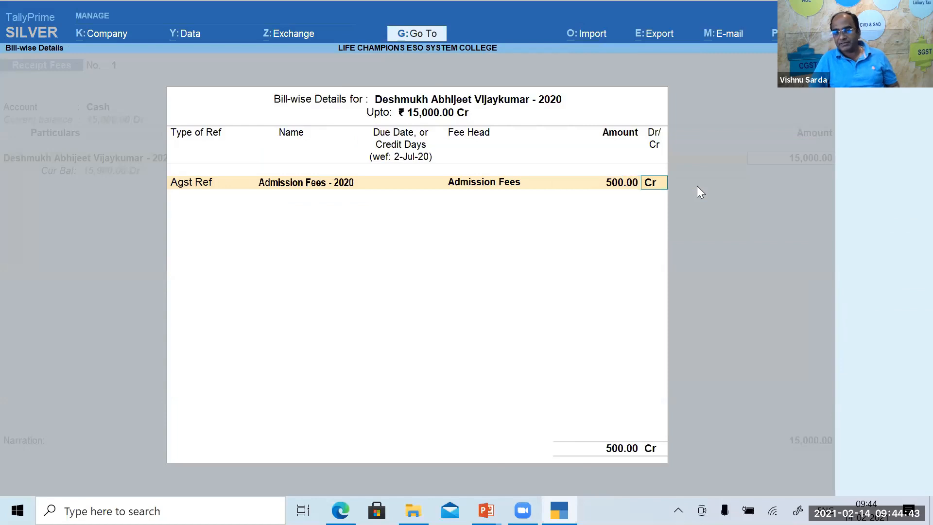
{"action": "key", "text": "Return"}
{"action": "key", "text": "Return"}
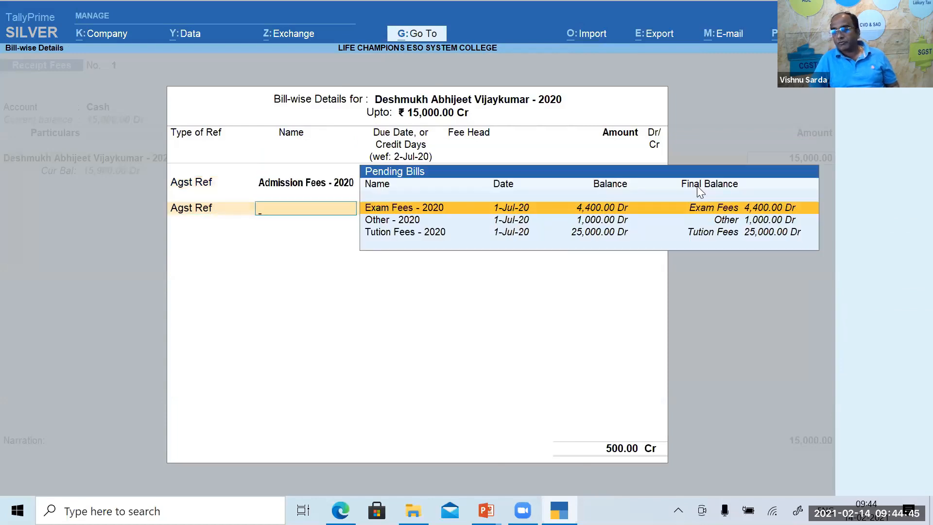
{"action": "key", "text": "Return"}
{"action": "key", "text": "Return"}
{"action": "key", "text": "Return"}
{"action": "key", "text": "Return"}
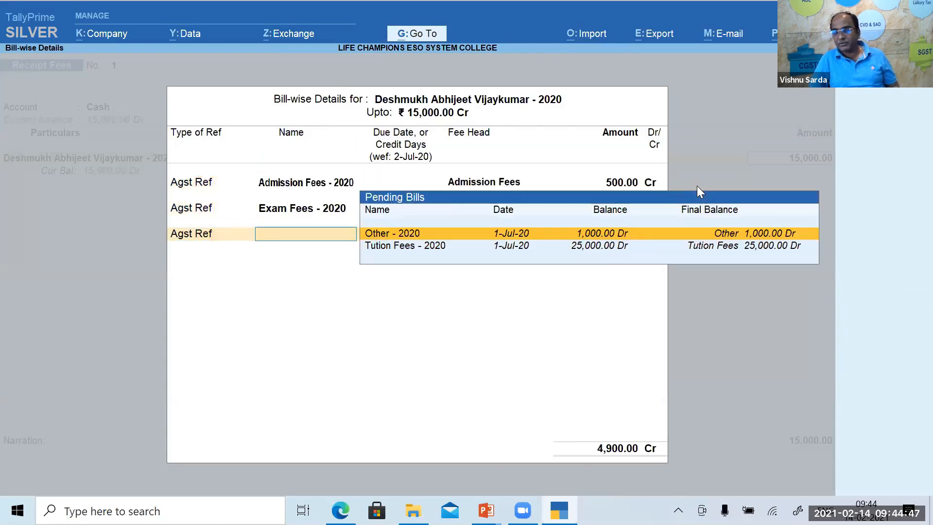
{"action": "key", "text": "Return"}
{"action": "key", "text": "Return"}
{"action": "key", "text": "Return"}
{"action": "key", "text": "Return"}
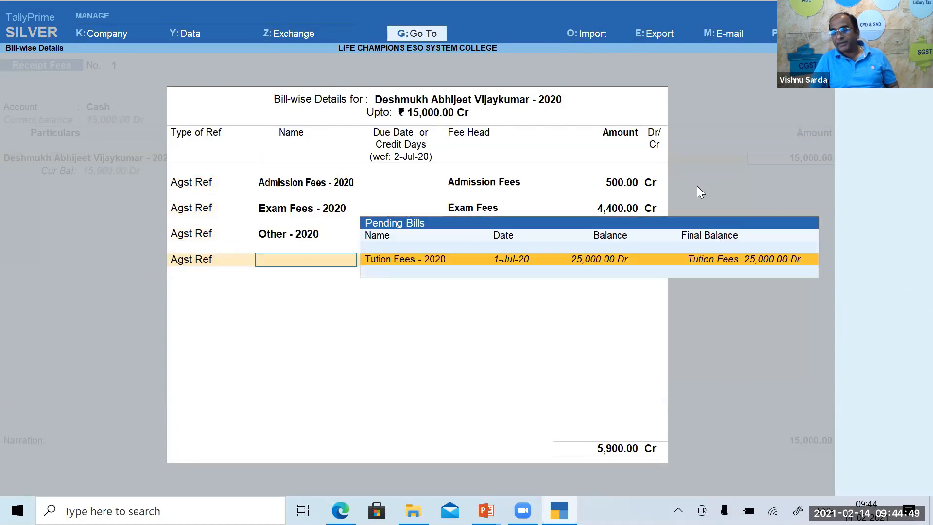
{"action": "key", "text": "Return"}
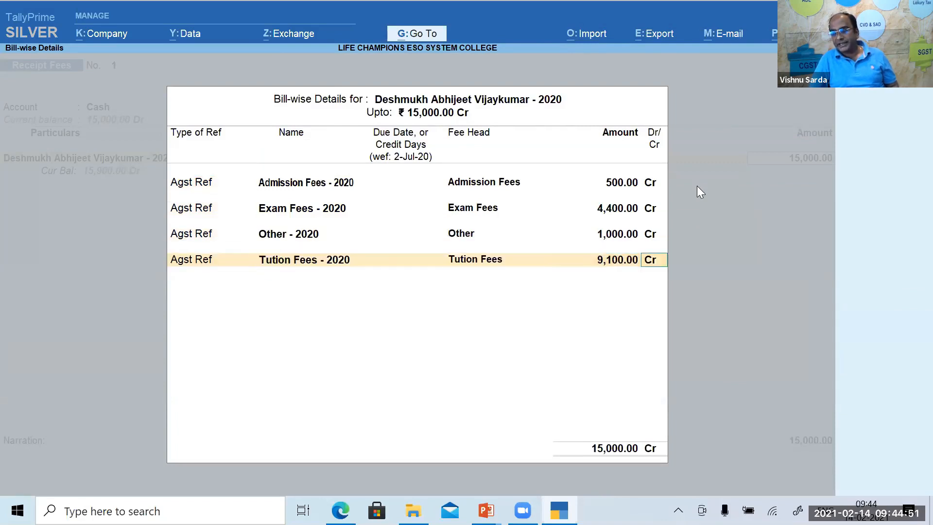
{"action": "key", "text": "Return"}
{"action": "key", "text": "Return"}
{"action": "key", "text": "Return"}
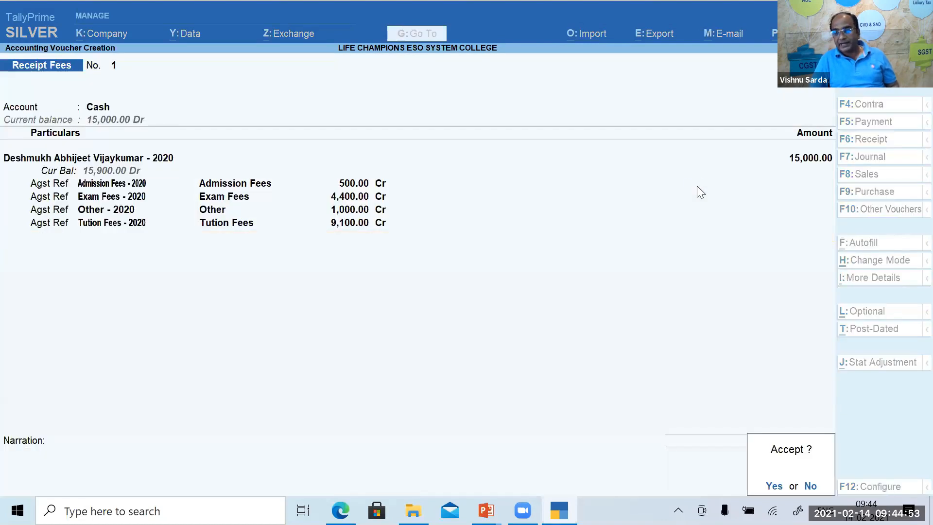
{"action": "key", "text": "Return"}
Save the receipt voucher and bring up its print options.
{"action": "key", "text": "Page_Up"}
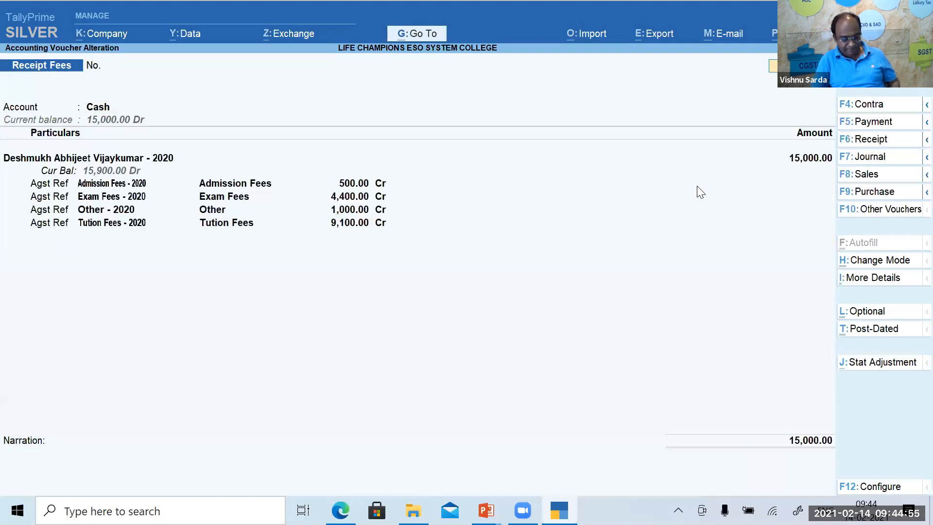
{"action": "key", "text": "alt+p"}
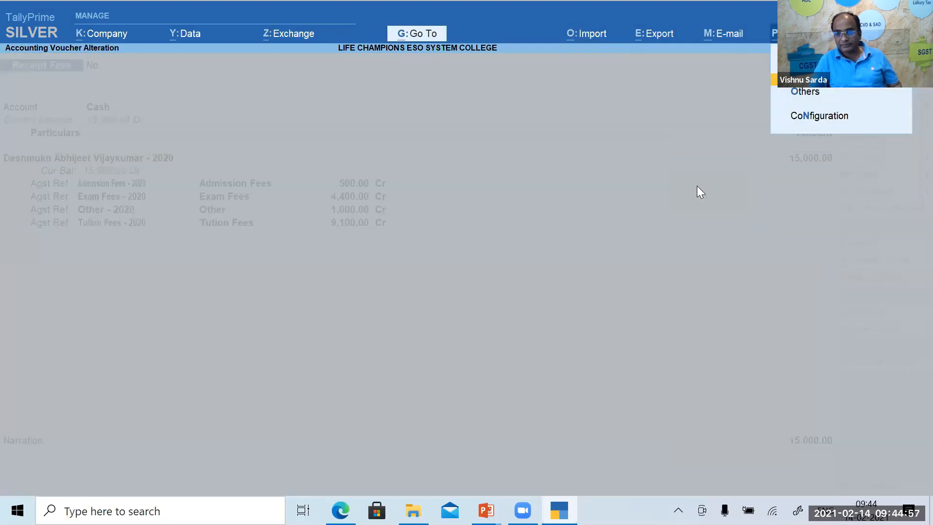
{"action": "key", "text": "Return"}
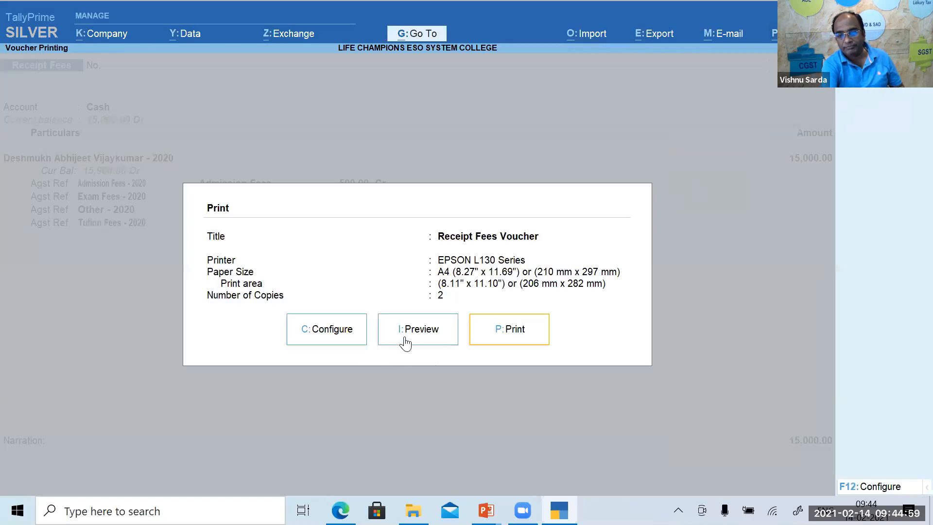
Preview the ₹15,000 fees receipt at full width, scroll through it, then close the preview.
{"action": "left_click", "coordinate": [404, 334]}
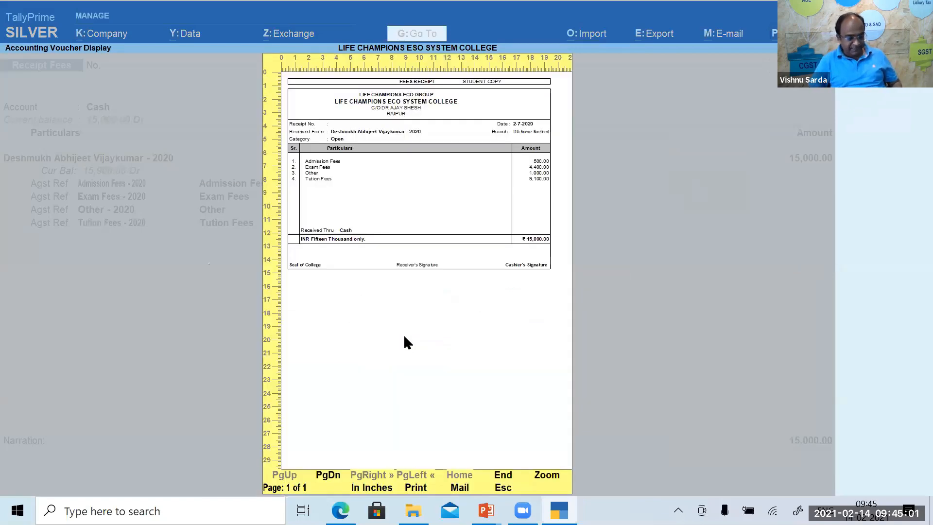
{"action": "key", "text": "alt+z"}
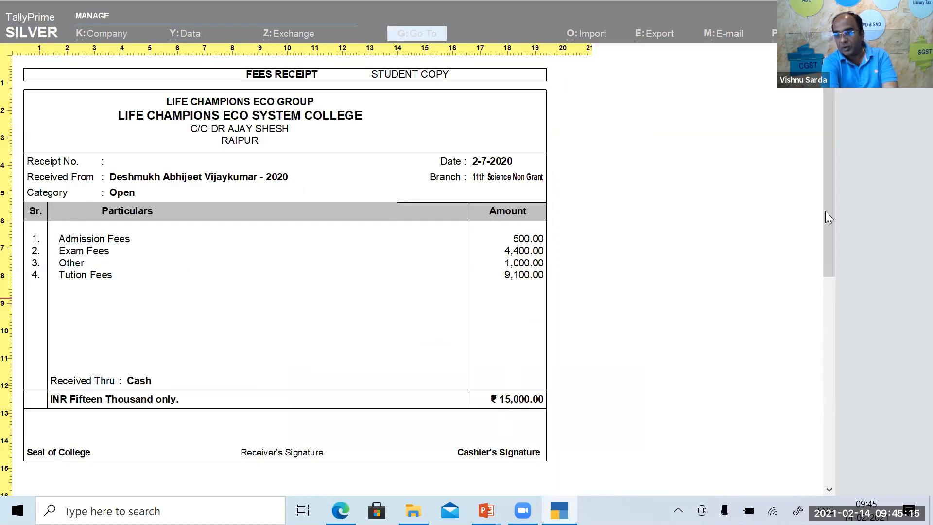
{"action": "left_click_drag", "start_coordinate": [826, 211], "coordinate": [822, 277]}
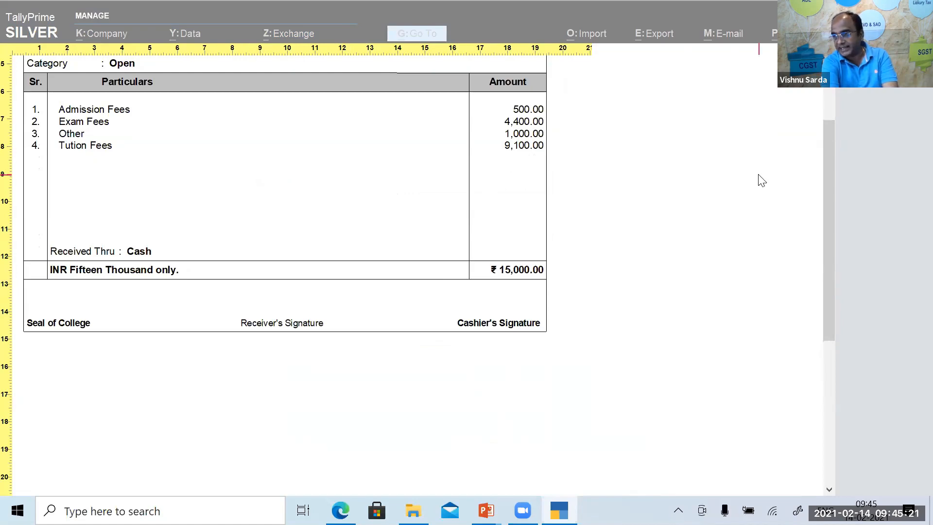
{"action": "key", "text": "z"}
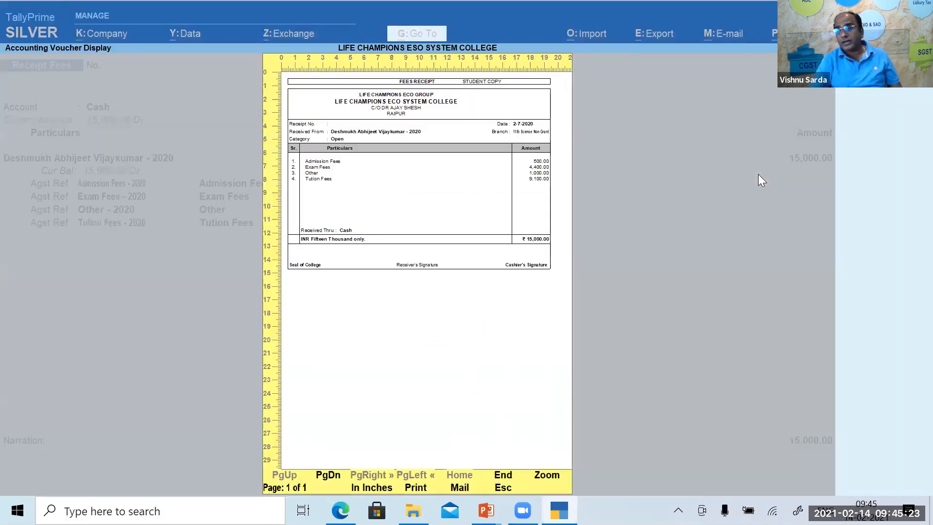
{"action": "key", "text": "Escape"}
Quit the receipt voucher alteration and the new receipt voucher screen.
{"action": "key", "text": "Escape"}
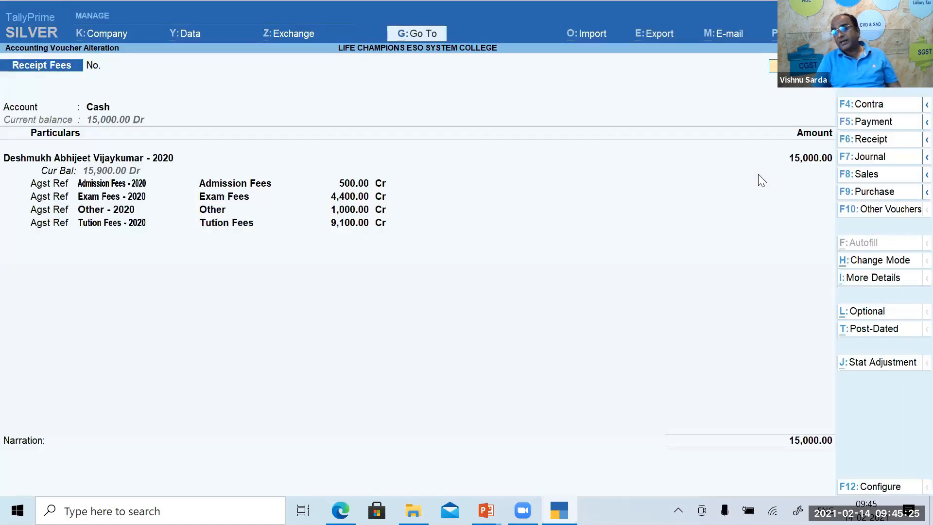
{"action": "key", "text": "Escape"}
{"action": "key", "text": "y"}
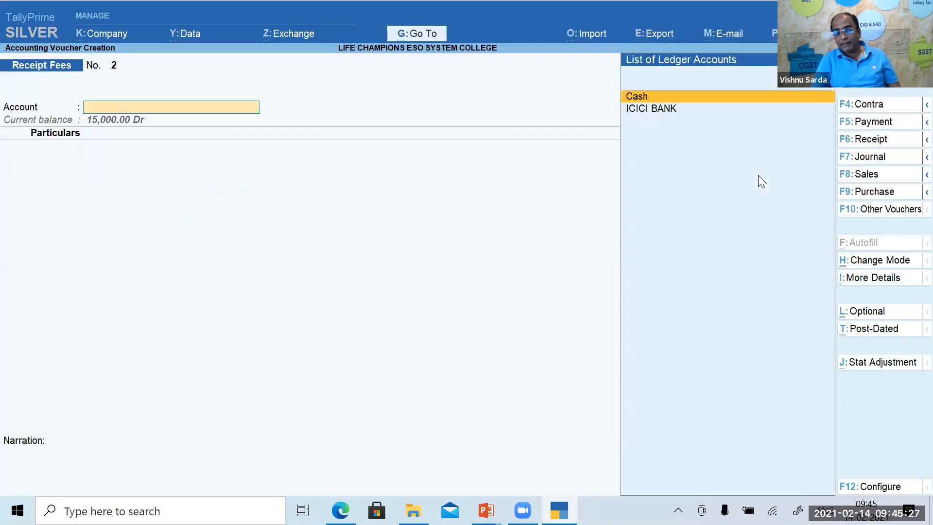
{"action": "key", "text": "Escape"}
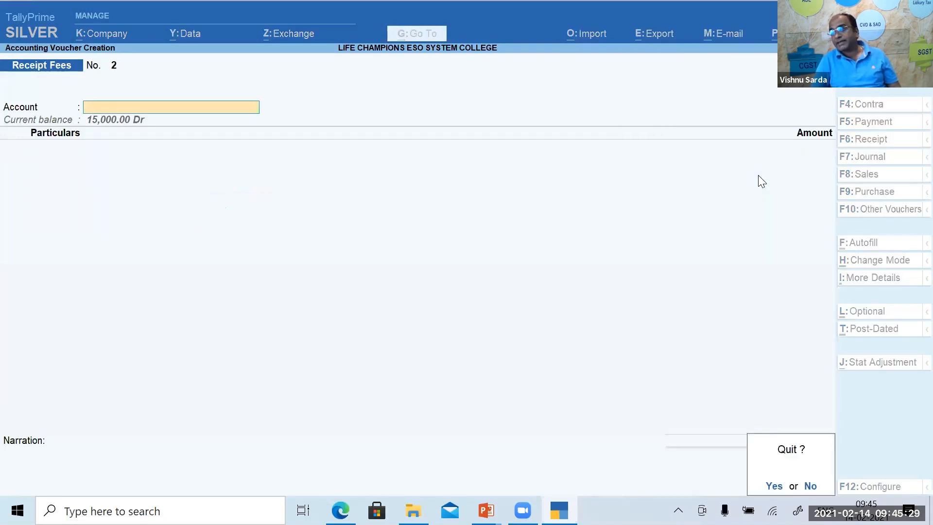
{"action": "key", "text": "y"}
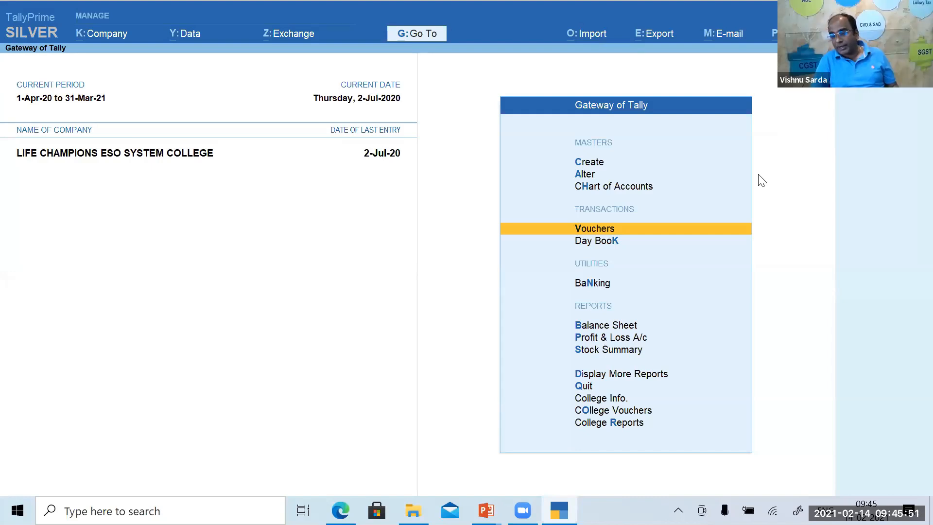
Open College Reports and move to Student Outstandings.
{"action": "key", "text": "Up"}
{"action": "key", "text": "Up"}
{"action": "key", "text": "Up"}
{"action": "key", "text": "Up"}
{"action": "key", "text": "Up"}
{"action": "key", "text": "Down"}
{"action": "key", "text": "Return"}
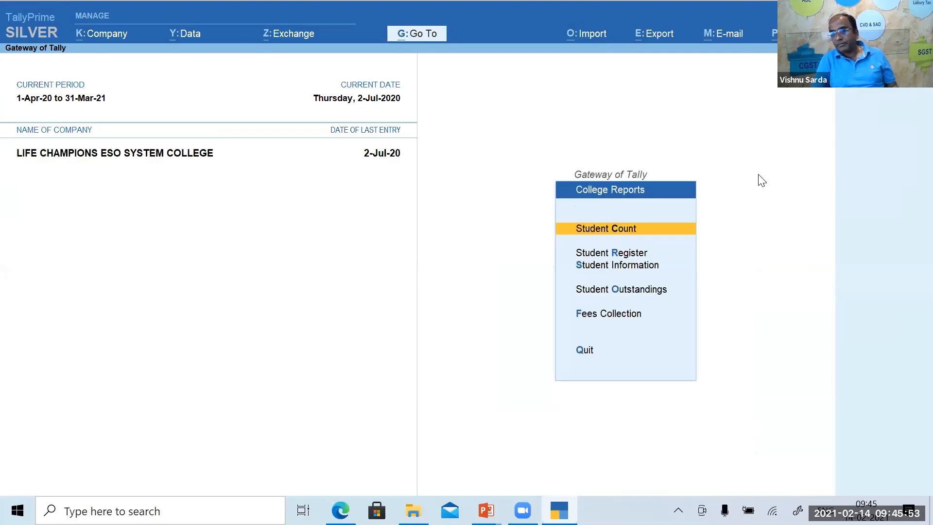
{"action": "key", "text": "Down"}
{"action": "key", "text": "Down"}
{"action": "key", "text": "Down"}
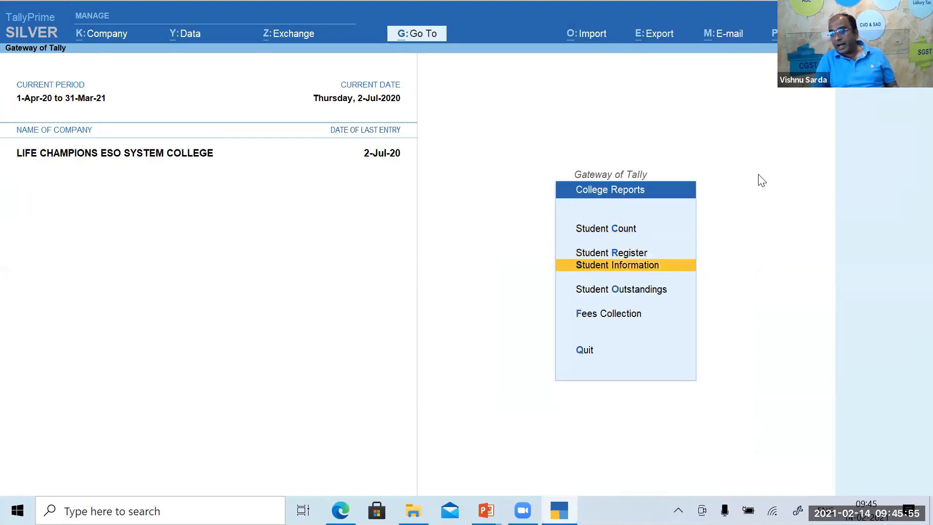
{"action": "key", "text": "Return"}
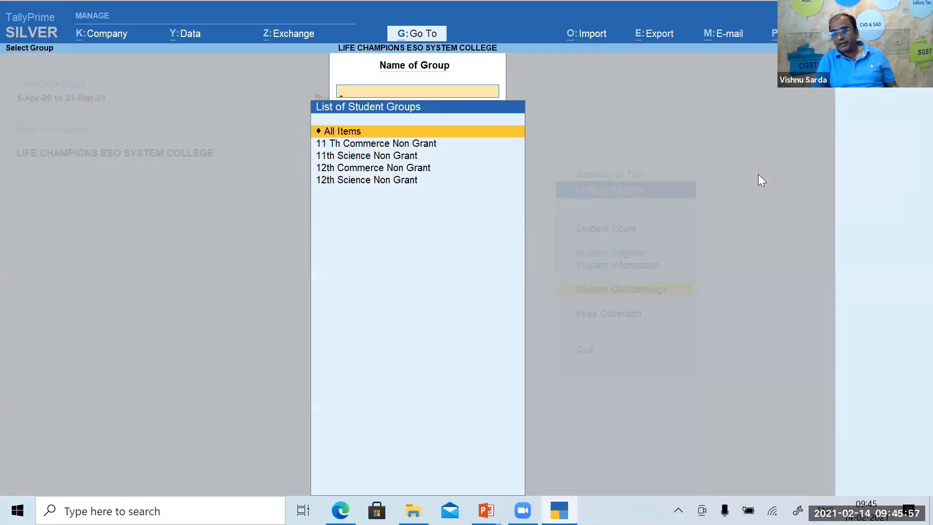
{"action": "key", "text": "Down"}
{"action": "key", "text": "Return"}
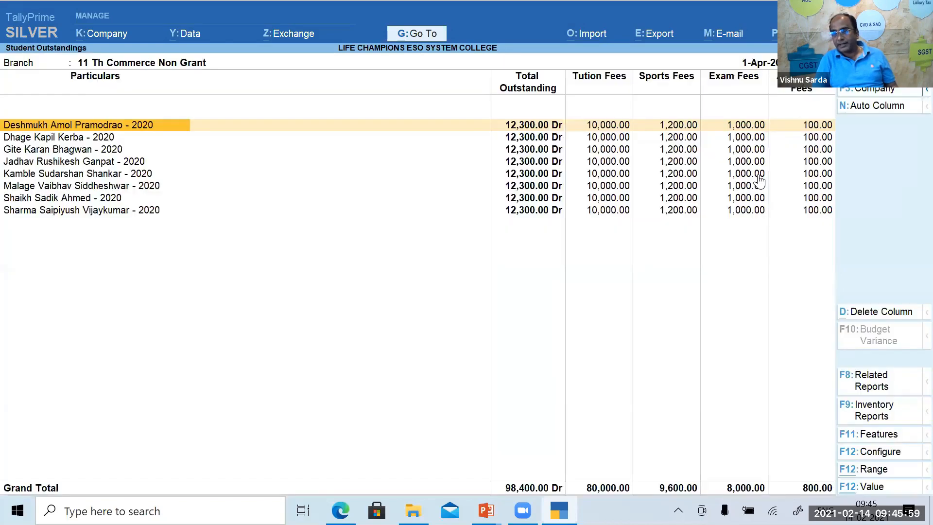
{"action": "key", "text": "Escape"}
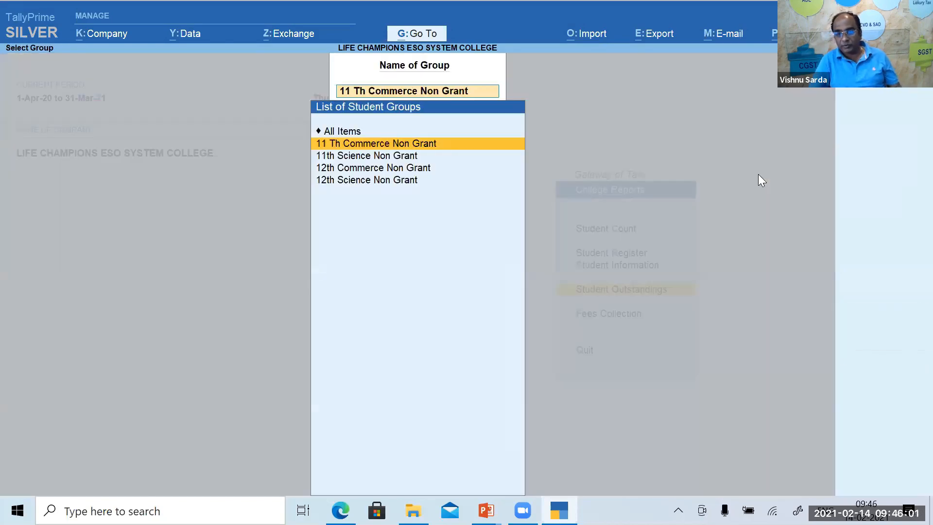
{"action": "key", "text": "Down"}
{"action": "key", "text": "Return"}
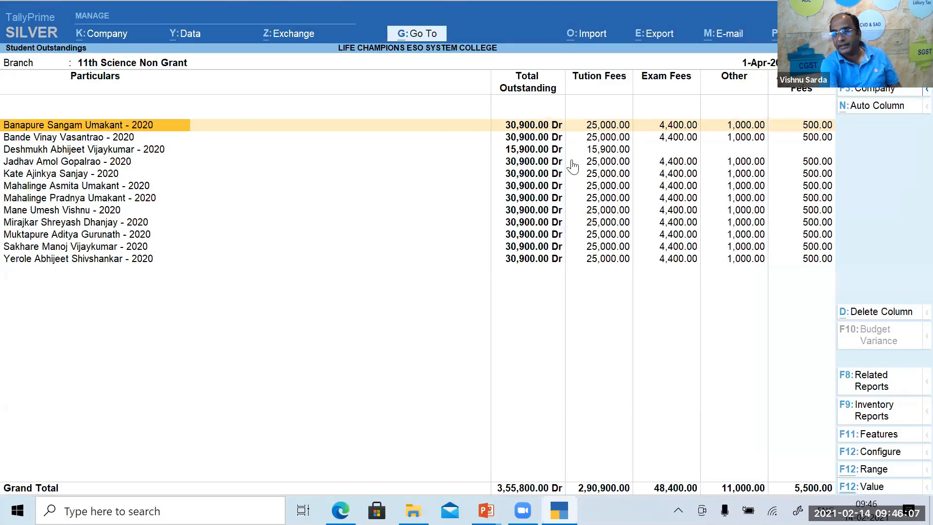
{"action": "left_click", "coordinate": [591, 153]}
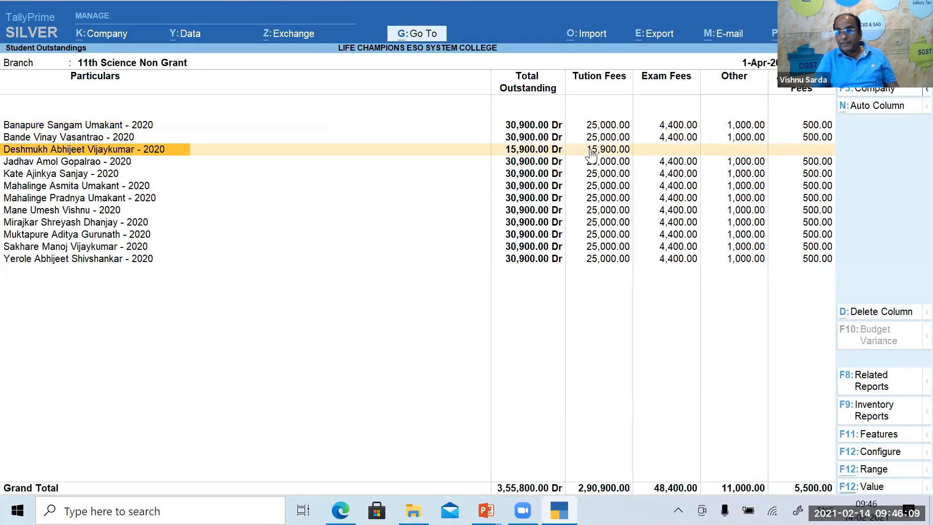
{"action": "key", "text": "Right"}
{"action": "key", "text": "Right"}
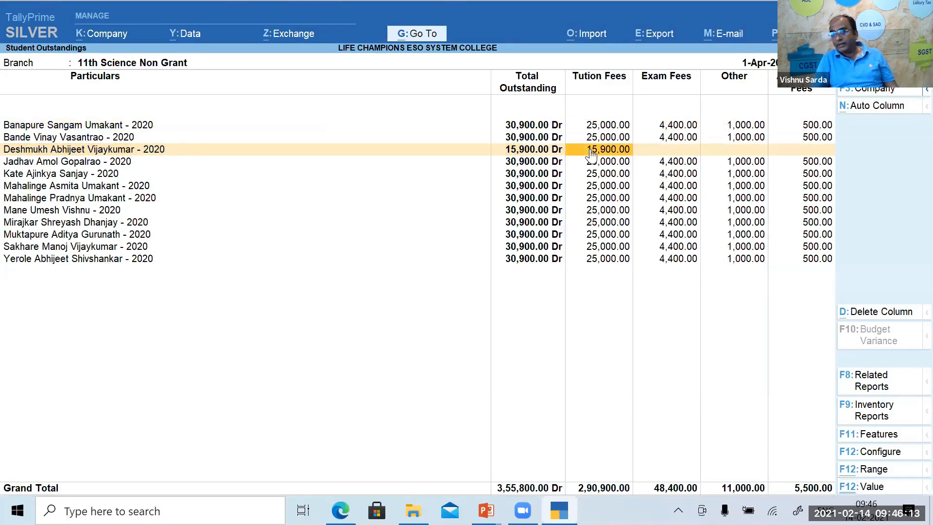
{"action": "key", "text": "Left"}
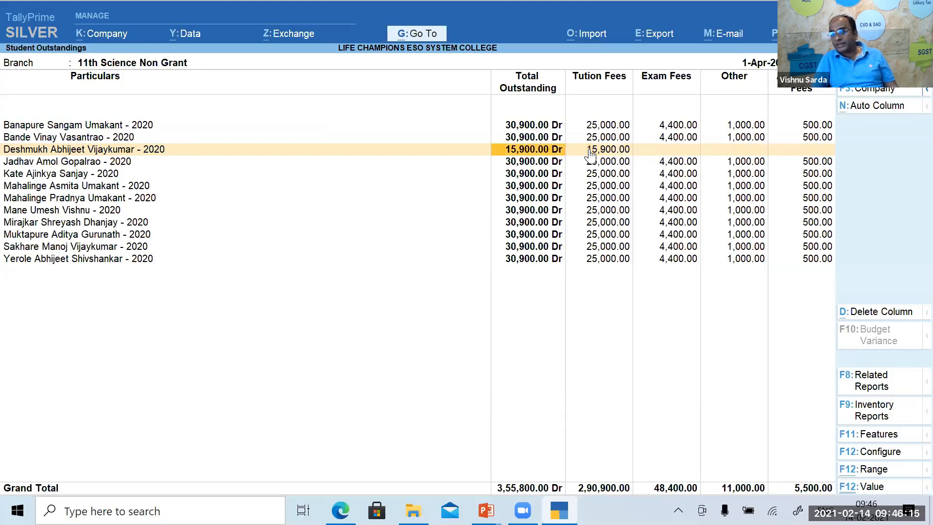
{"action": "key", "text": "Right"}
{"action": "key", "text": "Right"}
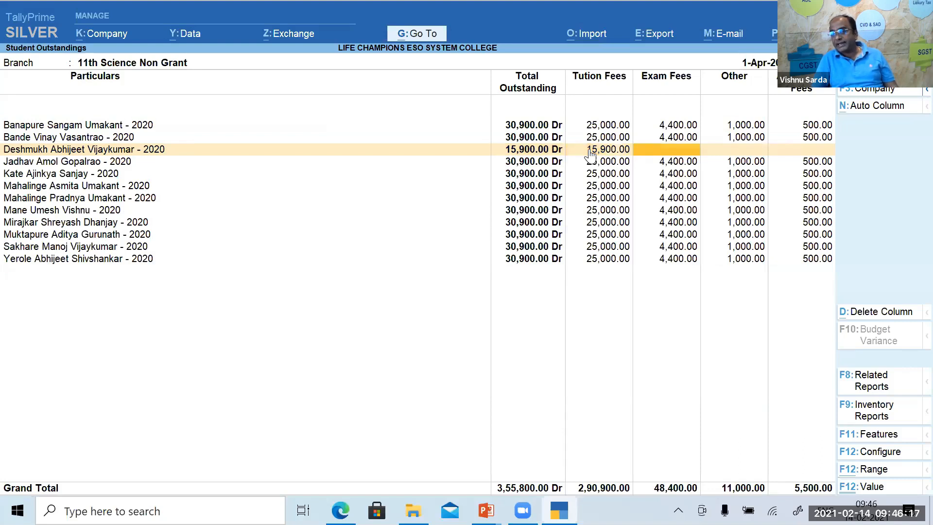
{"action": "key", "text": "Right"}
{"action": "key", "text": "Right"}
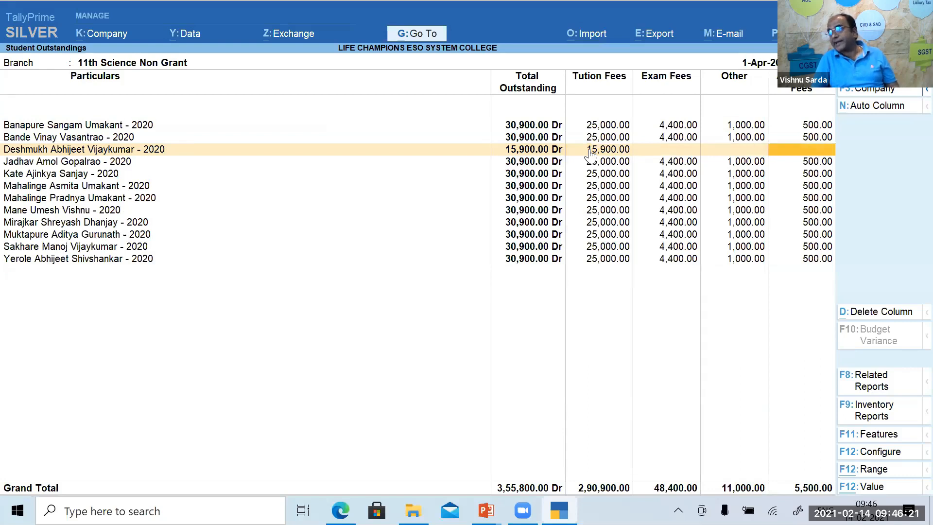
{"action": "key", "text": "Up"}
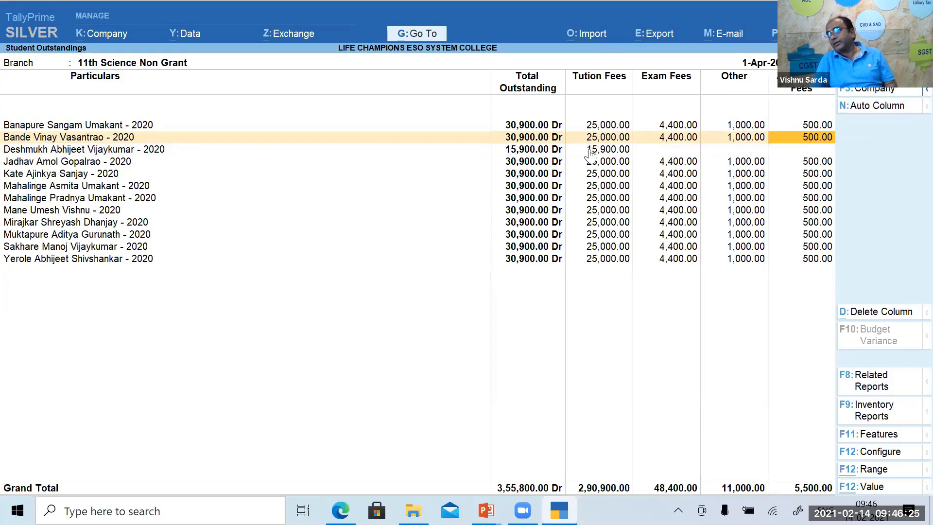
{"action": "key", "text": "Escape"}
Show 11 Th Commerce Non Grant outstandings (98,400.00 Dr) and check the last student's pending fee bills.
{"action": "key", "text": "Up"}
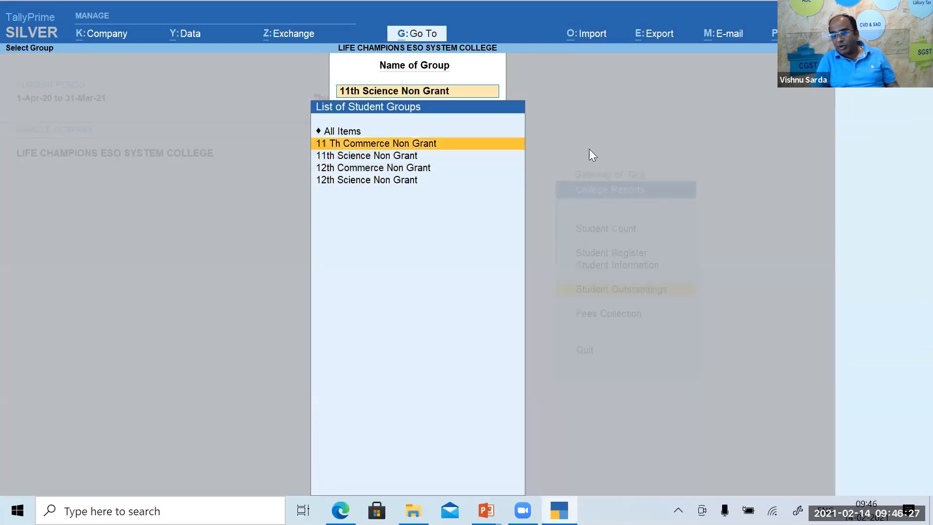
{"action": "key", "text": "Return"}
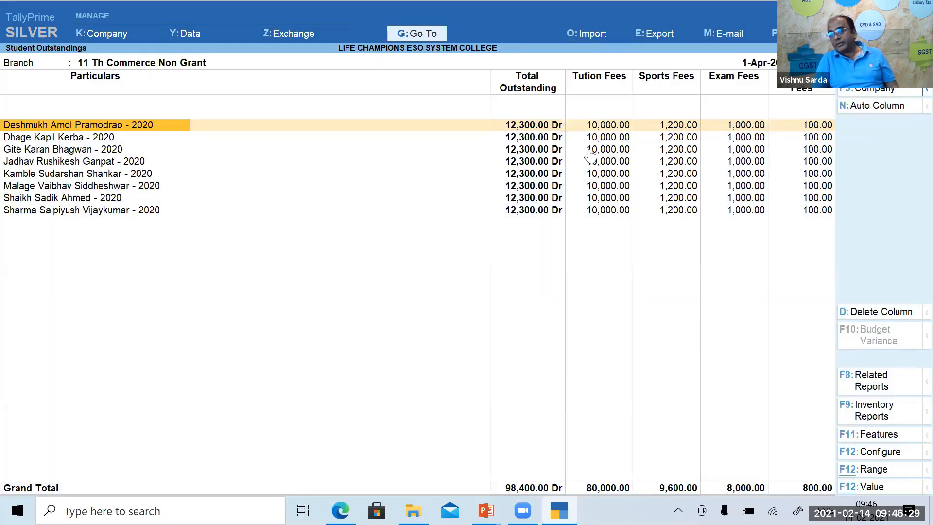
{"action": "key", "text": "Down"}
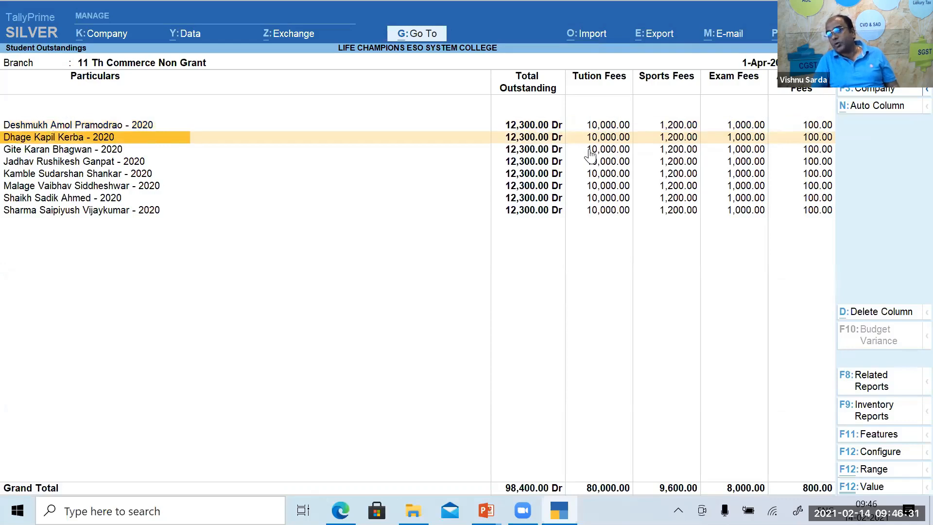
{"action": "key", "text": "End"}
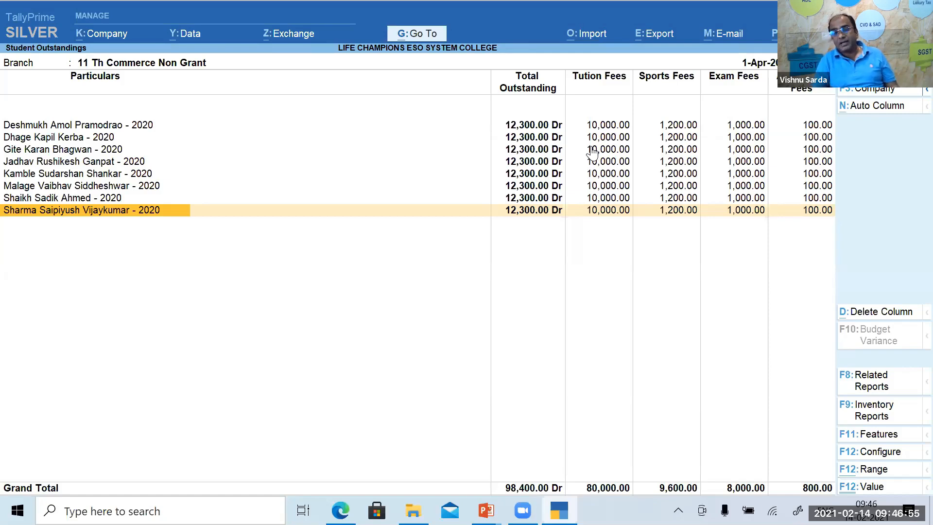
{"action": "key", "text": "Return"}
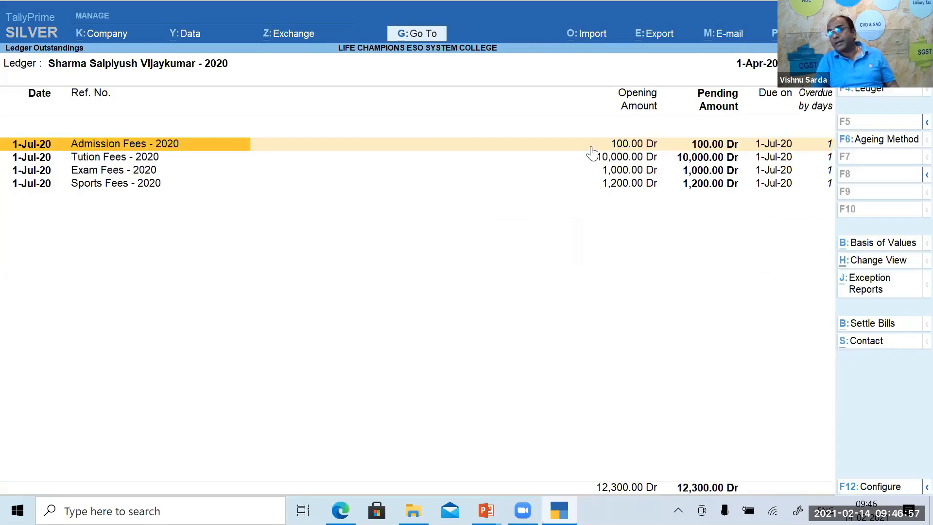
{"action": "key", "text": "Escape"}
{"action": "key", "text": "Up"}
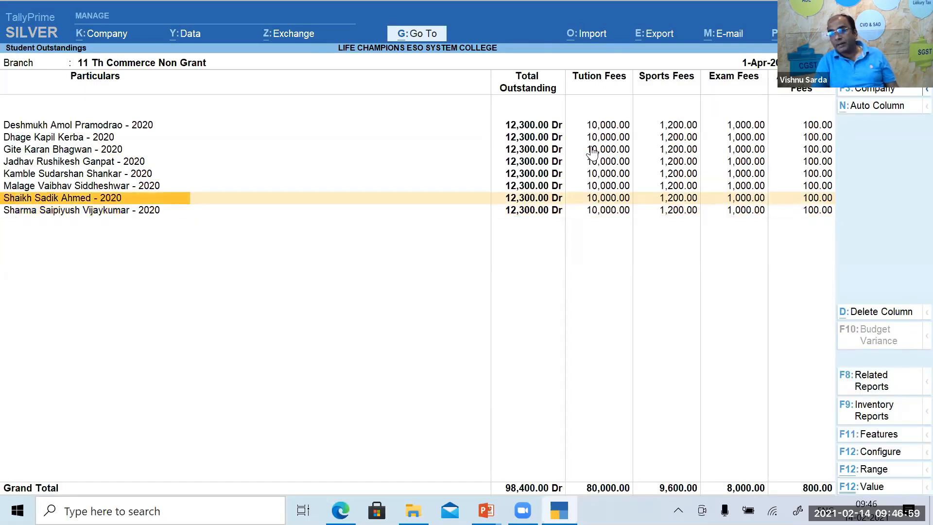
{"action": "key", "text": "Home"}
{"action": "key", "text": "Right"}
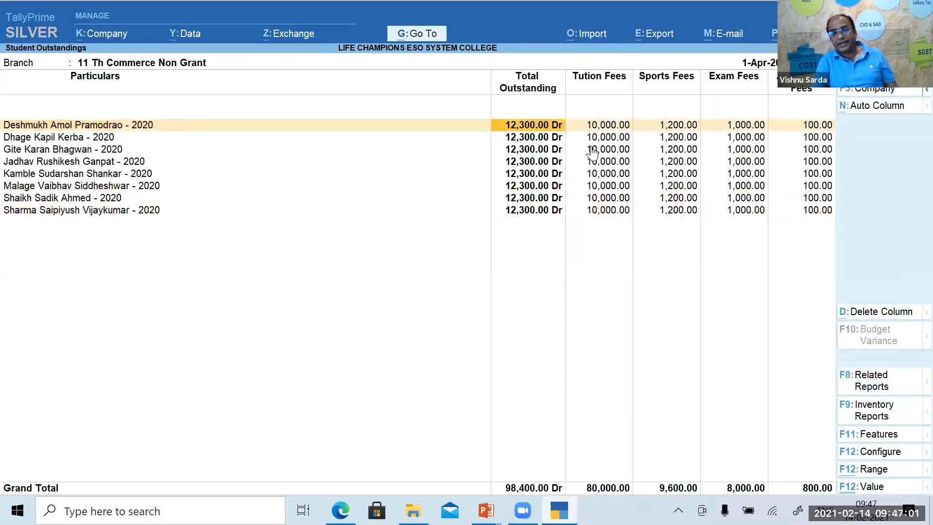
Close Student Outstandings and start a new fee receipt with Cash as the receiving account.
{"action": "key", "text": "Escape"}
{"action": "key", "text": "Escape"}
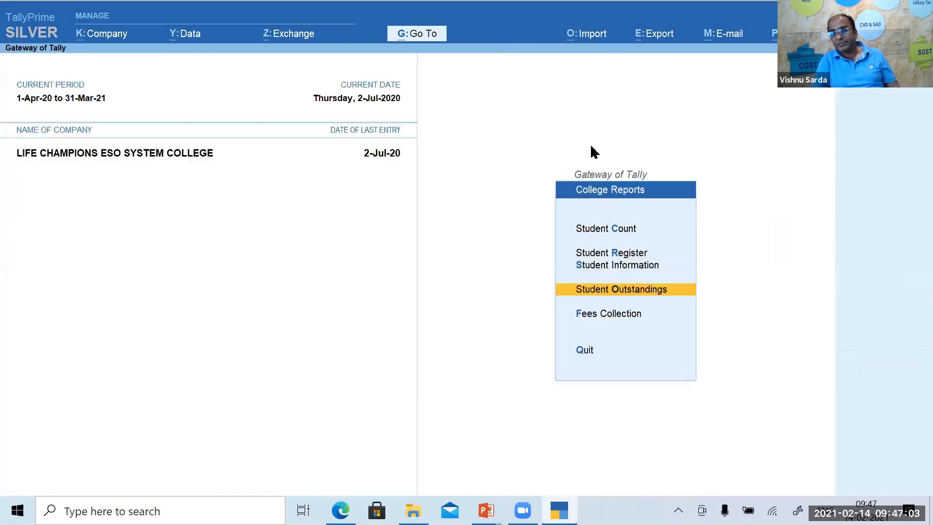
{"action": "key", "text": "Escape"}
{"action": "key", "text": "v"}
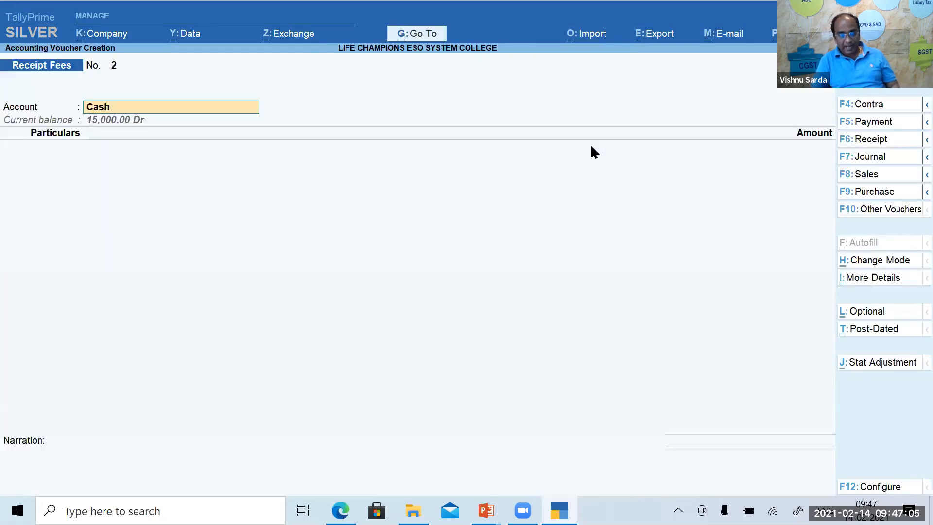
{"action": "key", "text": "Return"}
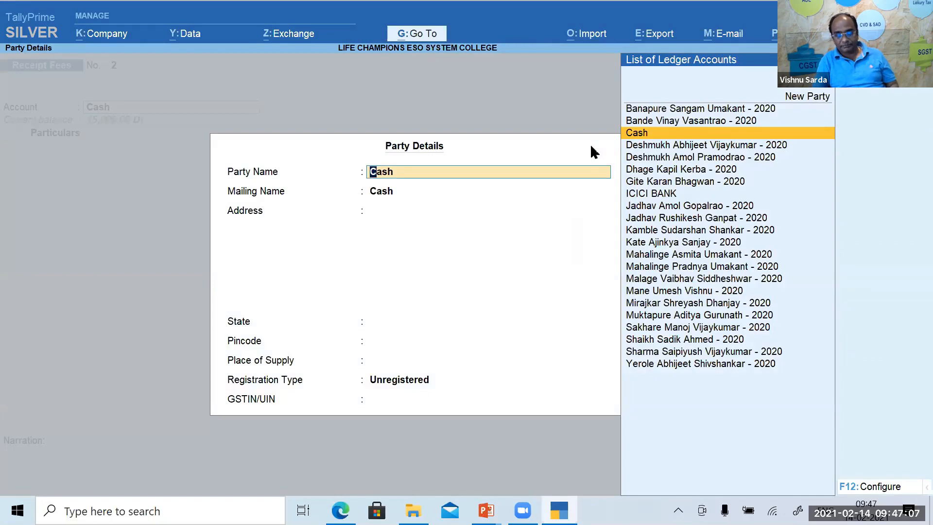
{"action": "key", "text": "ctrl+a"}
Receive 15,900 from the student against Tution Fees - 2020 and save receipt No. 2.
{"action": "type", "text": "de"}
{"action": "key", "text": "Down"}
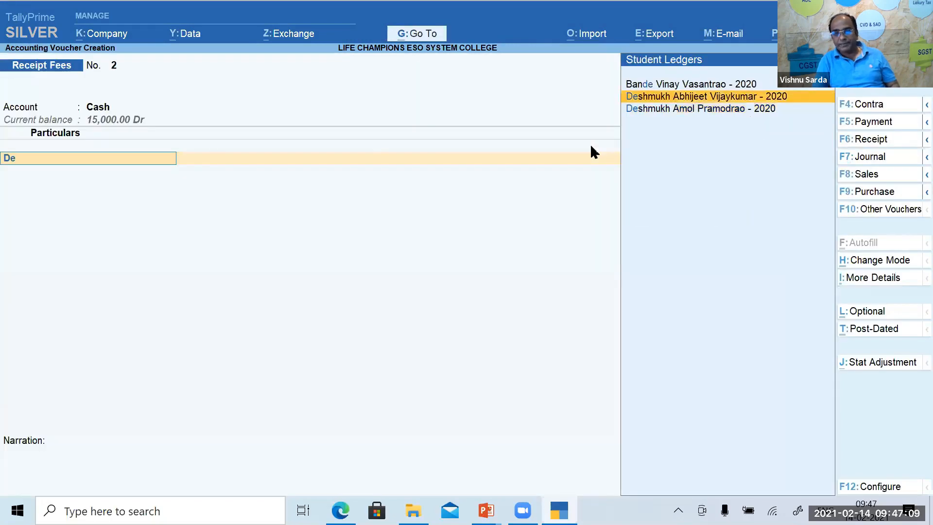
{"action": "key", "text": "Return"}
{"action": "type", "text": "15900"}
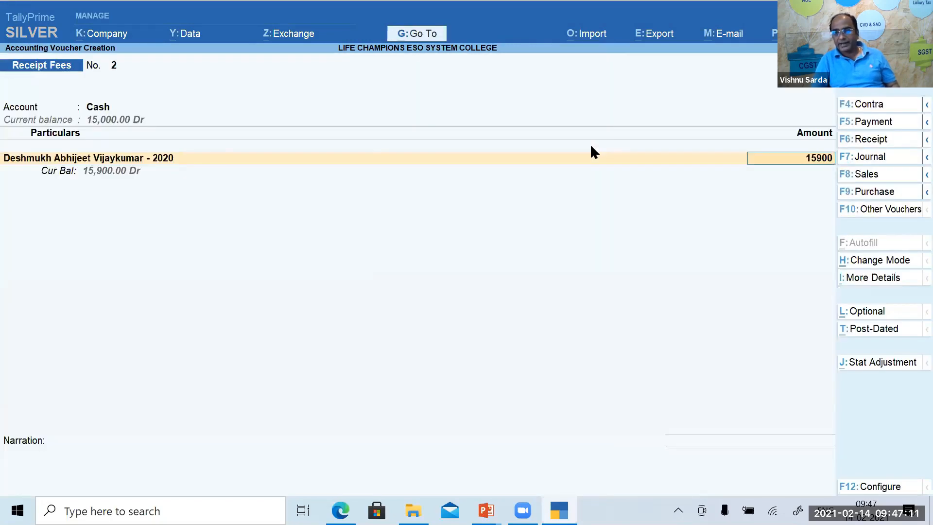
{"action": "key", "text": "Return"}
{"action": "key", "text": "Return"}
{"action": "key", "text": "Return"}
{"action": "key", "text": "Return"}
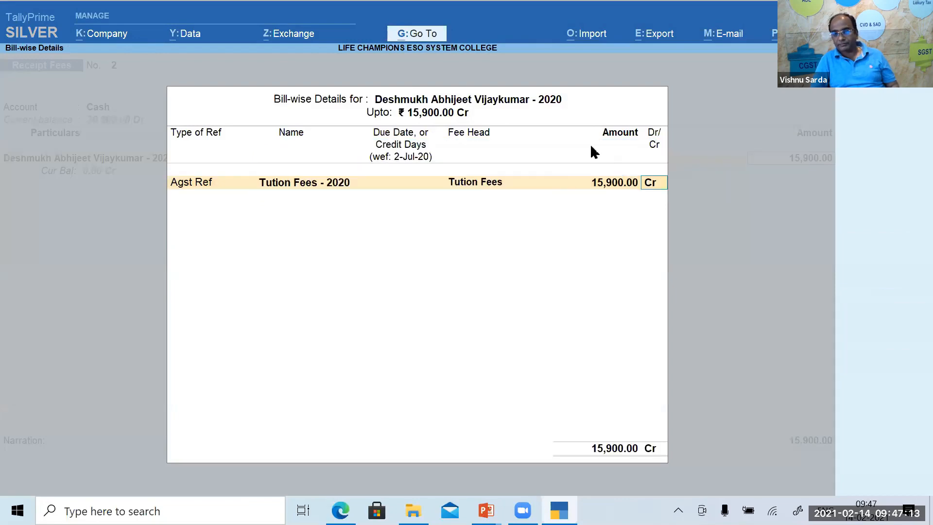
{"action": "key", "text": "Return"}
{"action": "key", "text": "Return"}
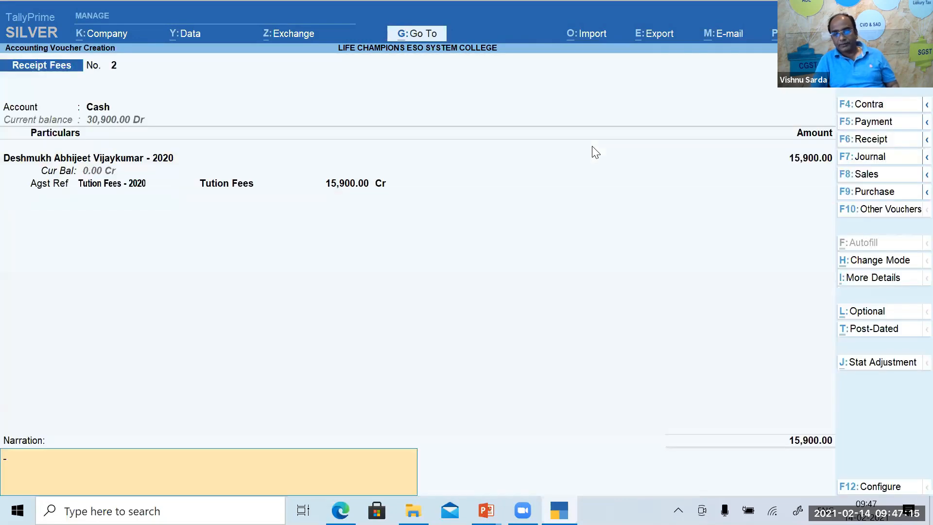
{"action": "key", "text": "Return"}
{"action": "key", "text": "Return"}
{"action": "key", "text": "Return"}
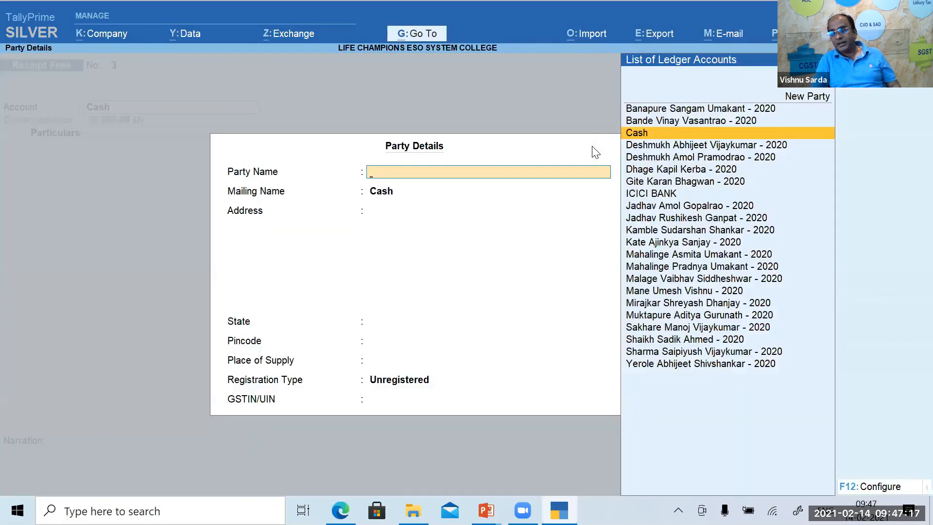
{"action": "key", "text": "Escape"}
{"action": "key", "text": "Escape"}
Show Student Outstandings for the 12th Commerce Non Grant group.
{"action": "key", "text": "Up"}
{"action": "key", "text": "Up"}
{"action": "key", "text": "Up"}
{"action": "key", "text": "Up"}
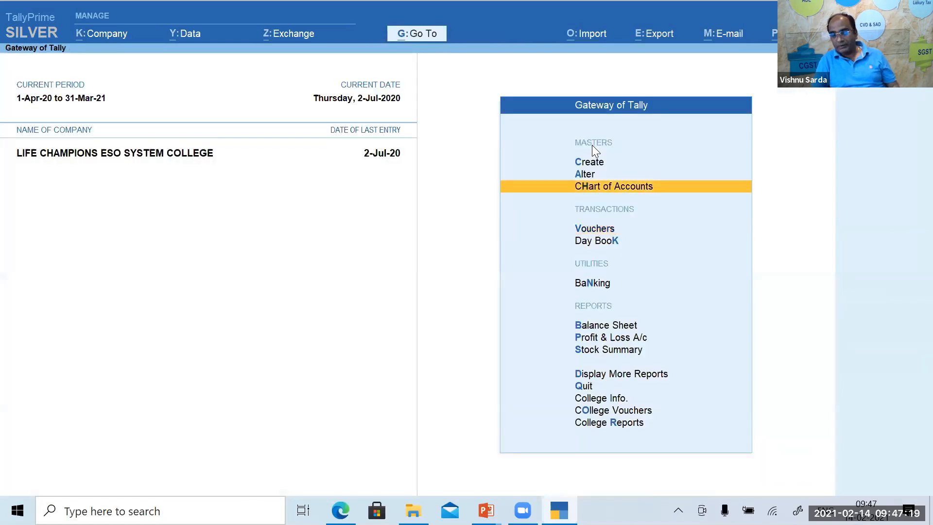
{"action": "key", "text": "Up"}
{"action": "key", "text": "Up"}
{"action": "key", "text": "Down"}
{"action": "key", "text": "Down"}
{"action": "key", "text": "Return"}
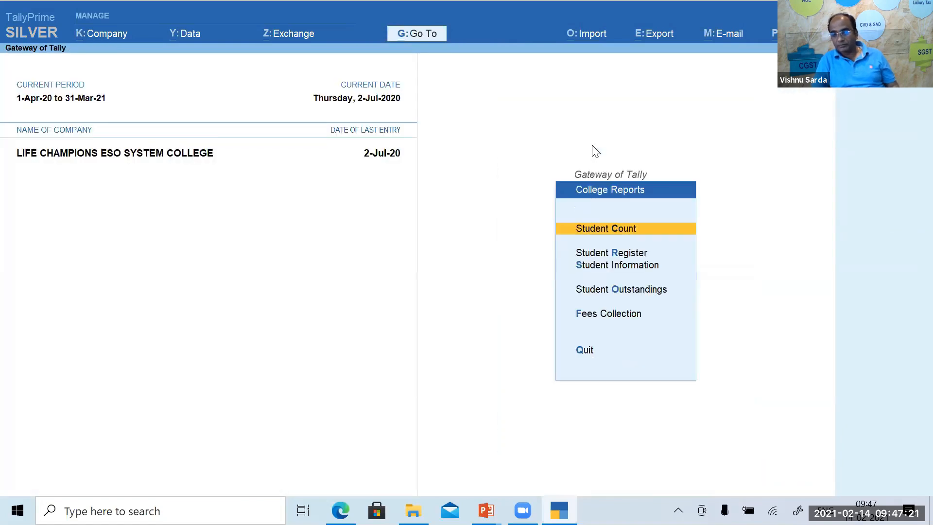
{"action": "key", "text": "Down"}
{"action": "key", "text": "Down"}
{"action": "key", "text": "Down"}
{"action": "key", "text": "Return"}
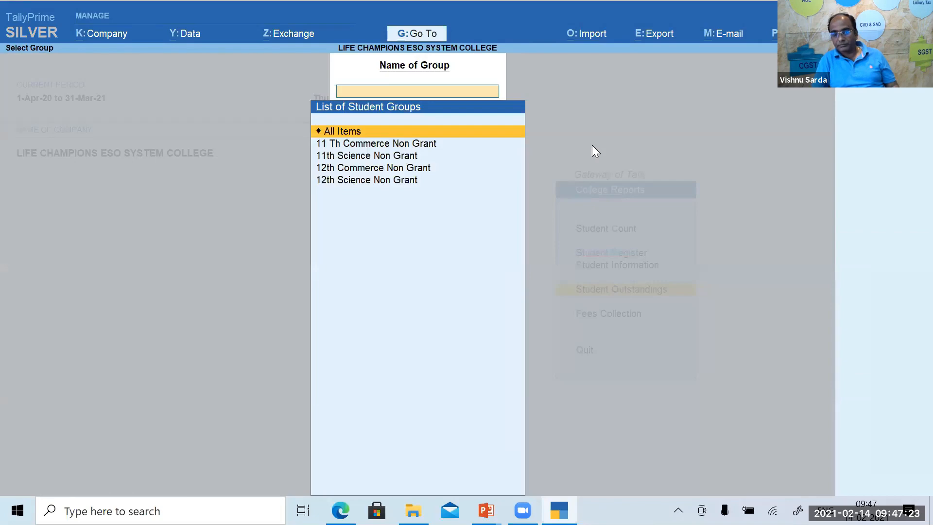
{"action": "key", "text": "Down"}
{"action": "key", "text": "Down"}
{"action": "key", "text": "Down"}
{"action": "key", "text": "Return"}
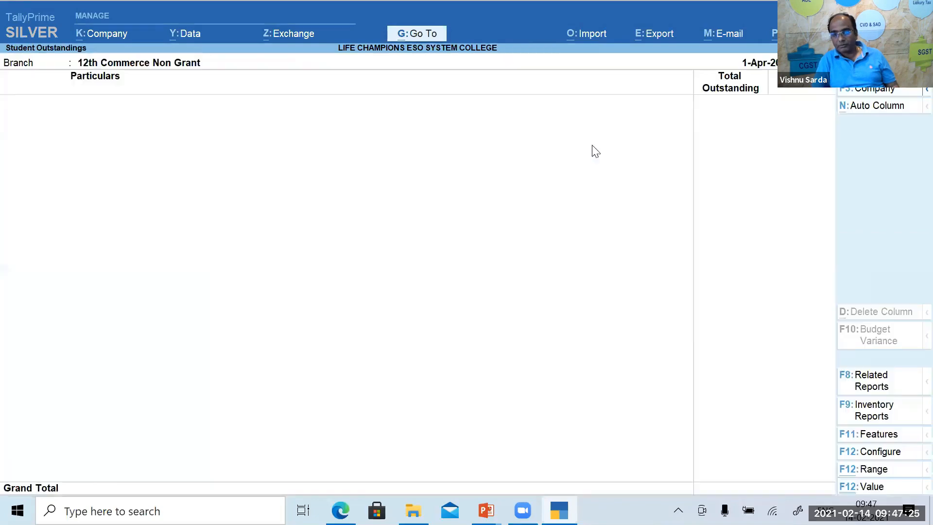
Review 11th Science Non Grant outstandings, then move to the Fees Collection report.
{"action": "key", "text": "Escape"}
{"action": "key", "text": "Up"}
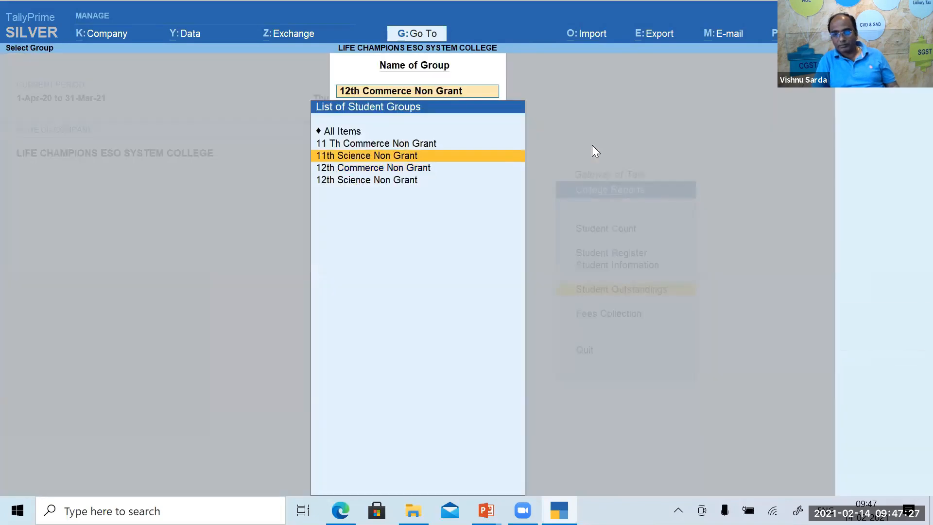
{"action": "key", "text": "Return"}
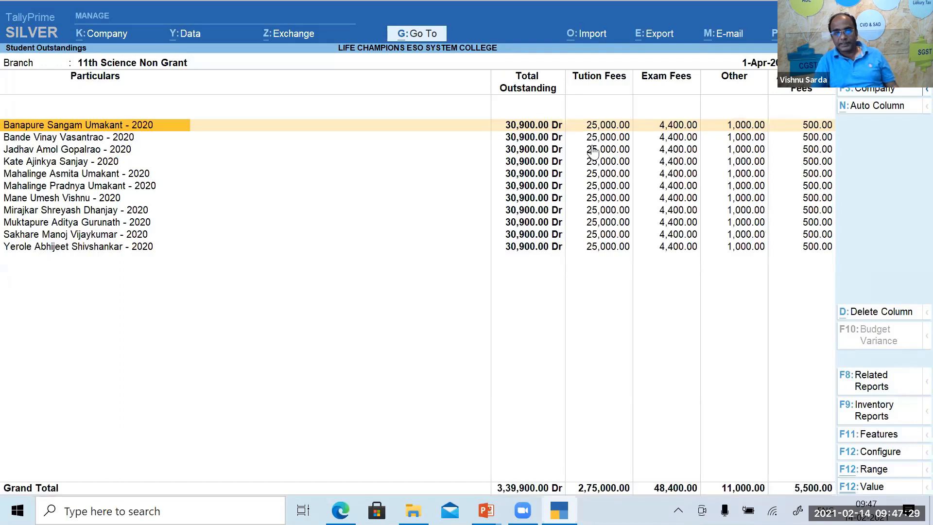
{"action": "key", "text": "Down"}
{"action": "key", "text": "Down"}
{"action": "key", "text": "Down"}
{"action": "key", "text": "Down"}
{"action": "key", "text": "Down"}
{"action": "key", "text": "Down"}
{"action": "key", "text": "Down"}
{"action": "key", "text": "Down"}
{"action": "key", "text": "Down"}
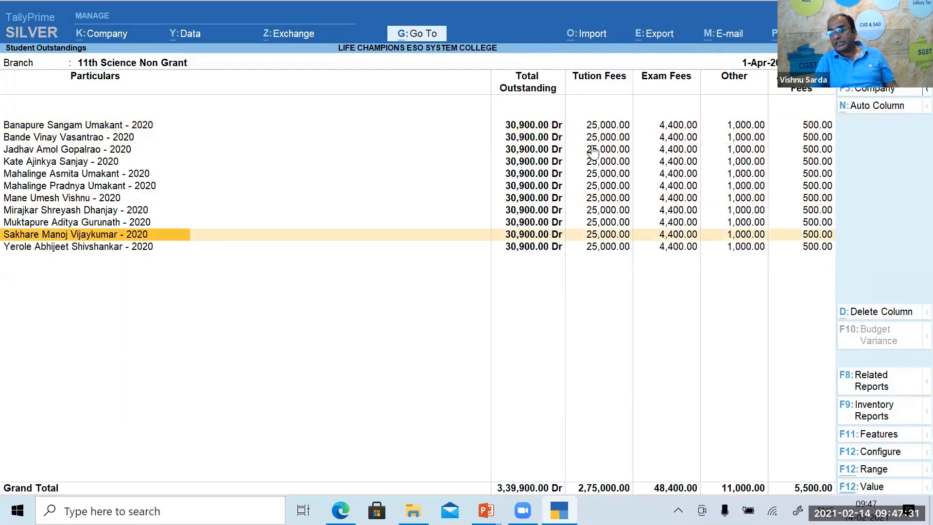
{"action": "key", "text": "Escape"}
{"action": "key", "text": "Escape"}
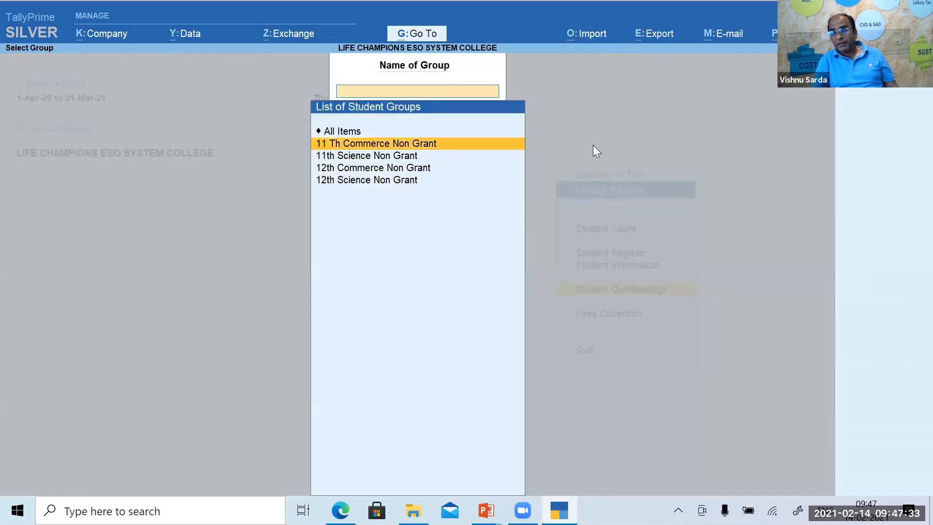
{"action": "key", "text": "Escape"}
{"action": "key", "text": "Down"}
Open the Receipt Fees collection register and step through Admission, Exam and Other - 2020 lines.
{"action": "key", "text": "Return"}
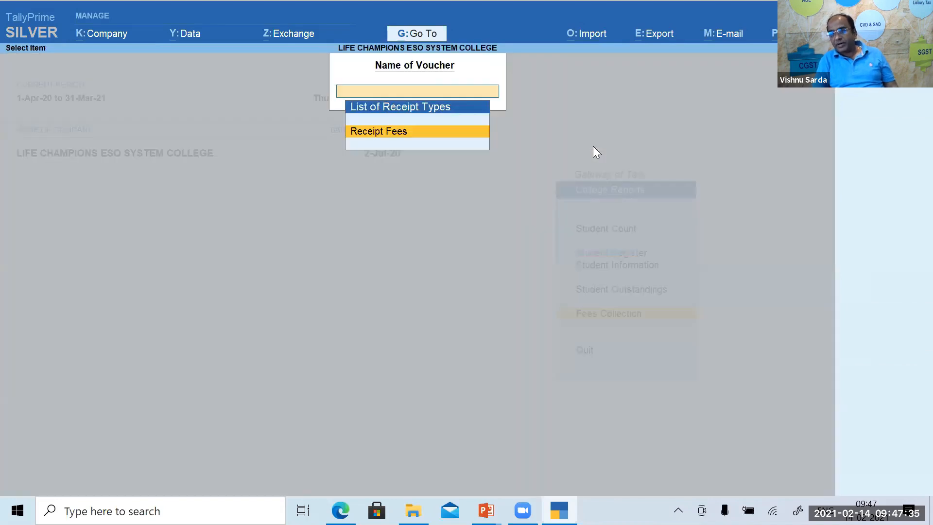
{"action": "key", "text": "Return"}
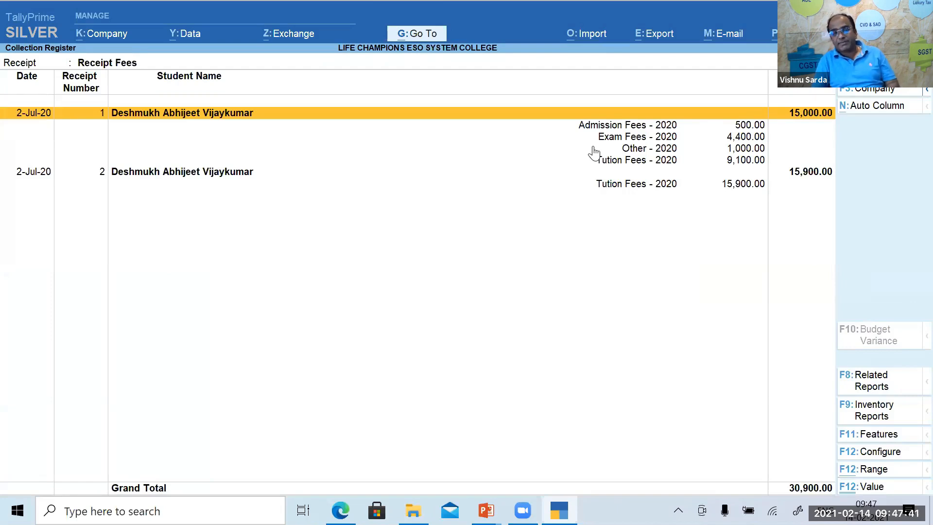
{"action": "key", "text": "Down"}
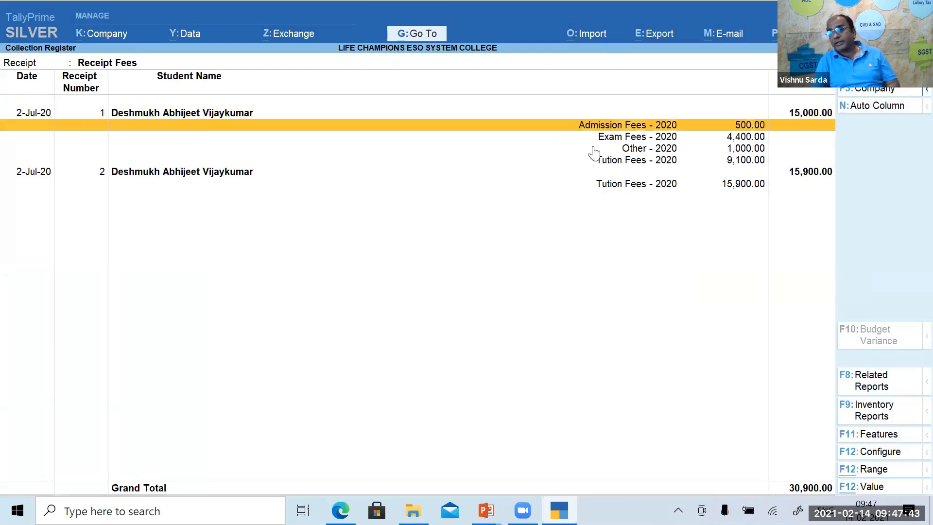
{"action": "key", "text": "Down"}
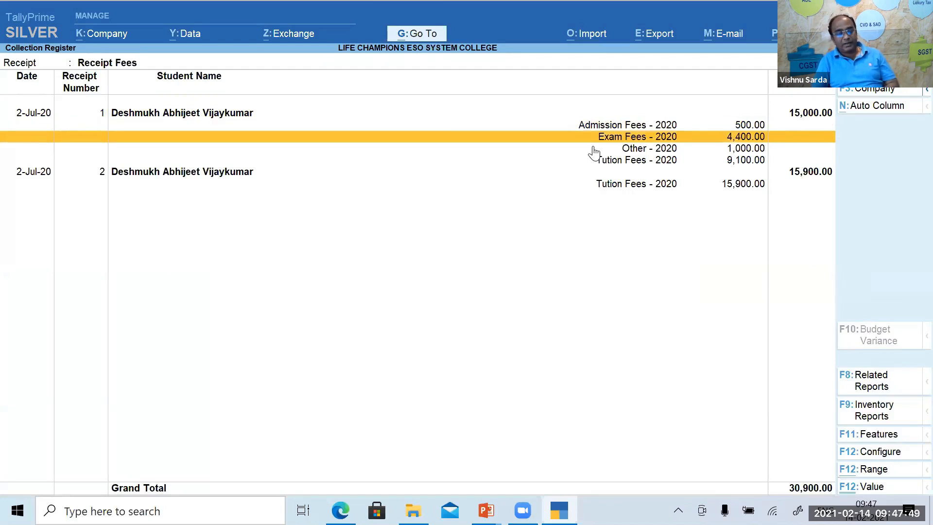
{"action": "left_click", "coordinate": [594, 149]}
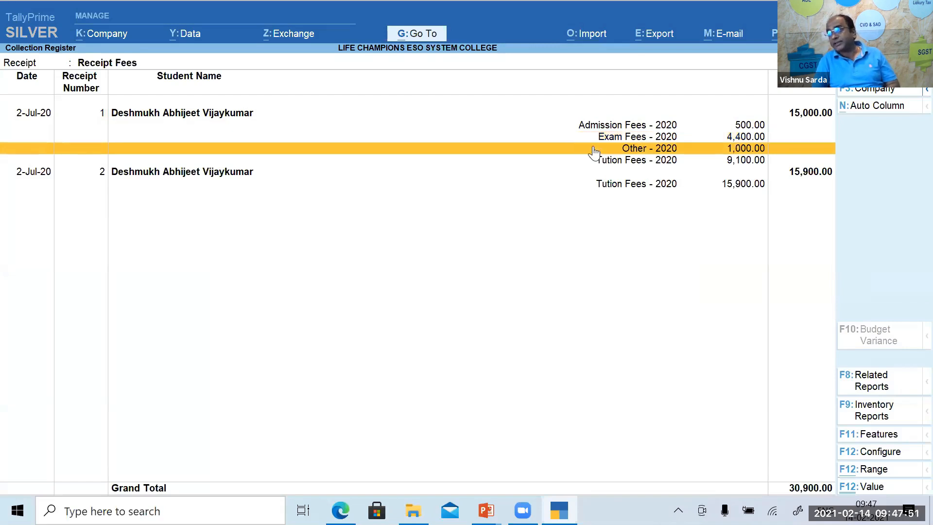
Back out to Gateway of Tally and open the College Vouchers menu at Fees Debit Note.
{"action": "key", "text": "Escape"}
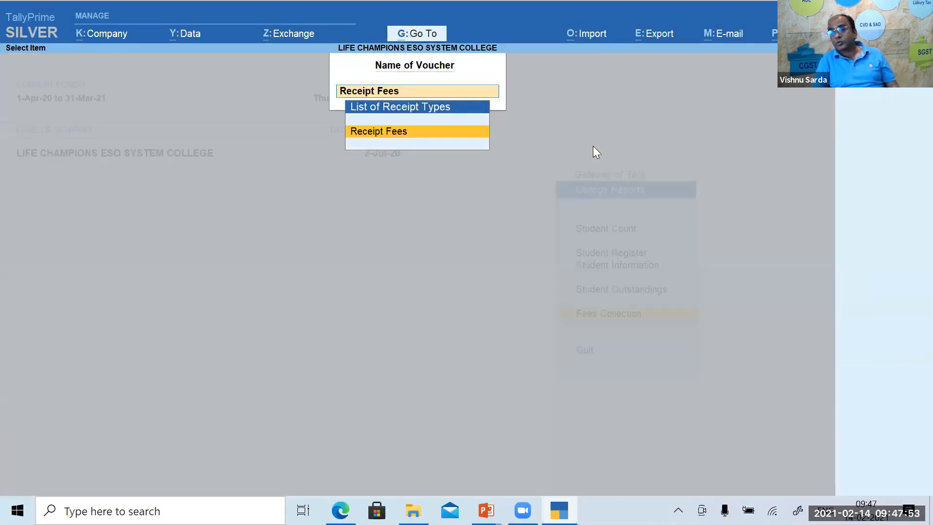
{"action": "key", "text": "Escape"}
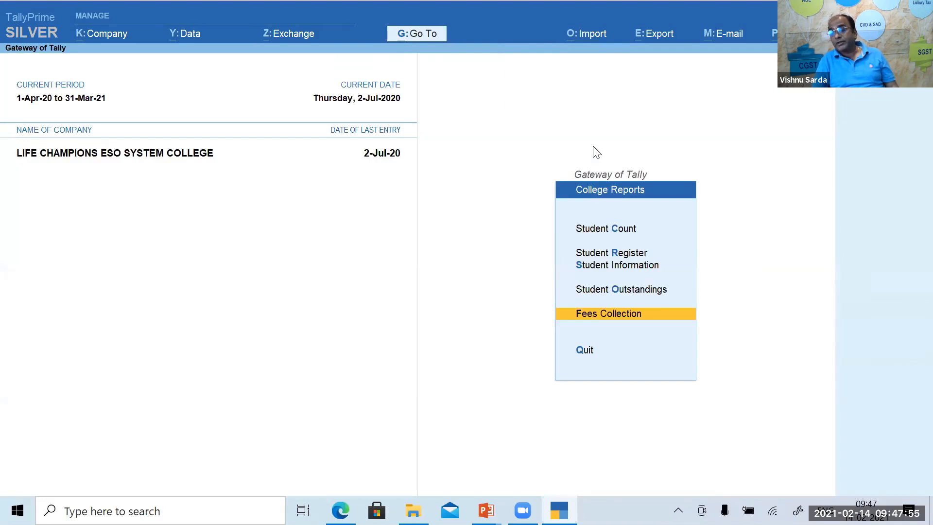
{"action": "key", "text": "Up"}
{"action": "key", "text": "Up"}
{"action": "key", "text": "Escape"}
{"action": "key", "text": "Up"}
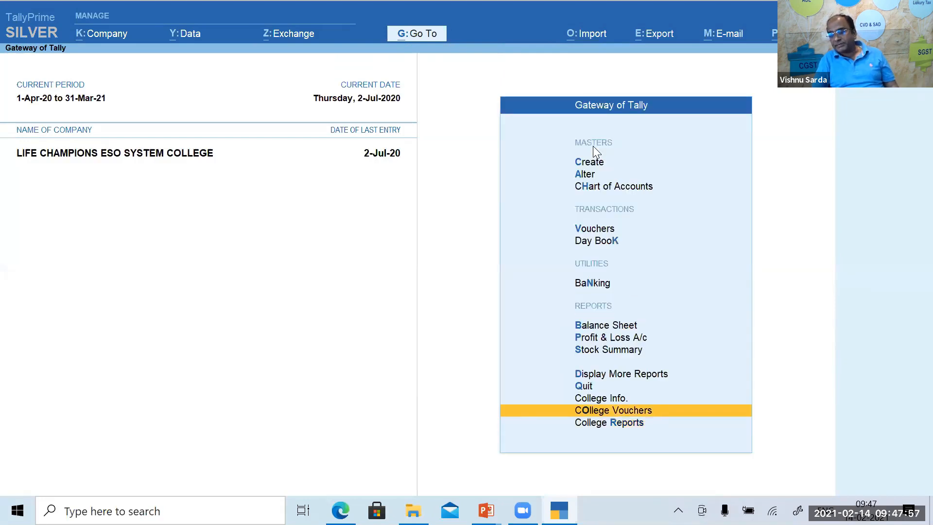
{"action": "key", "text": "Return"}
{"action": "key", "text": "Down"}
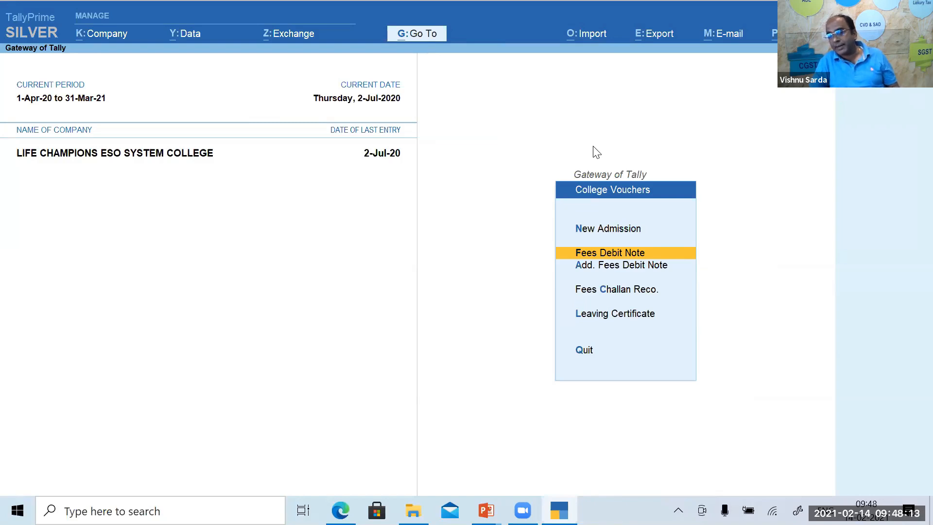
{"action": "key", "text": "Up"}
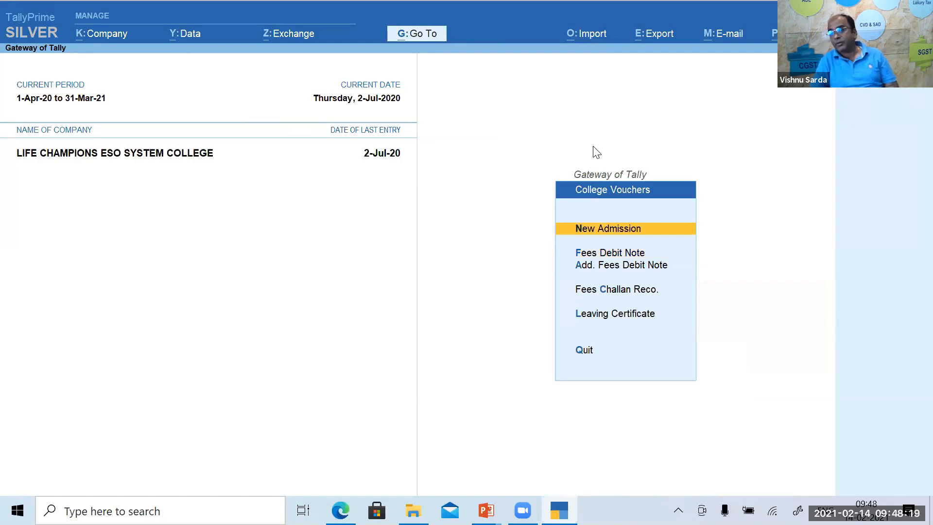
{"action": "key", "text": "Down"}
{"action": "key", "text": "Down"}
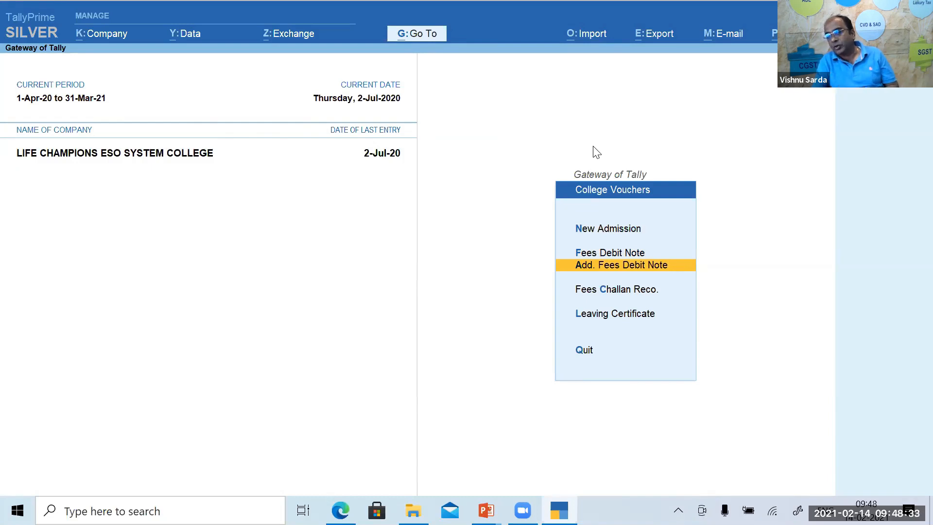
Start an additional fees debit note and mark four 11 Th Commerce Non Grant students.
{"action": "key", "text": "Return"}
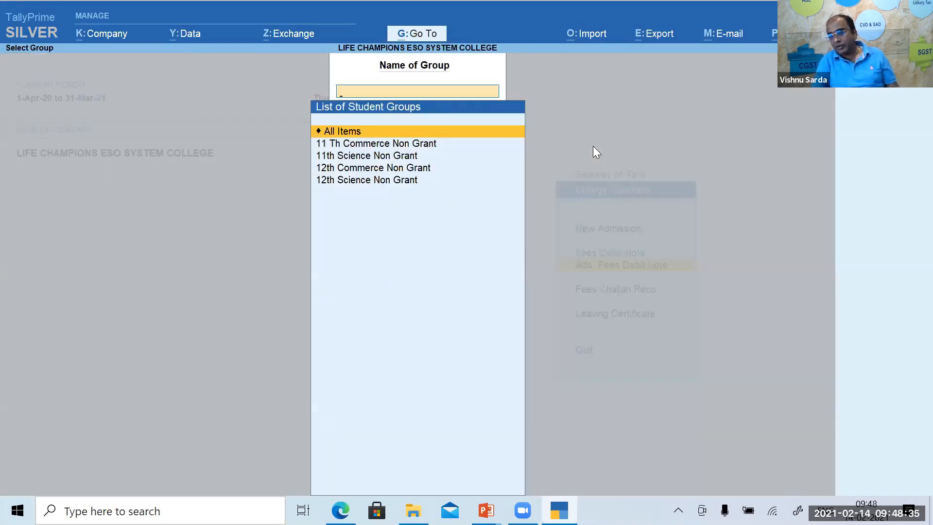
{"action": "key", "text": "Down"}
{"action": "key", "text": "Return"}
{"action": "key", "text": "space"}
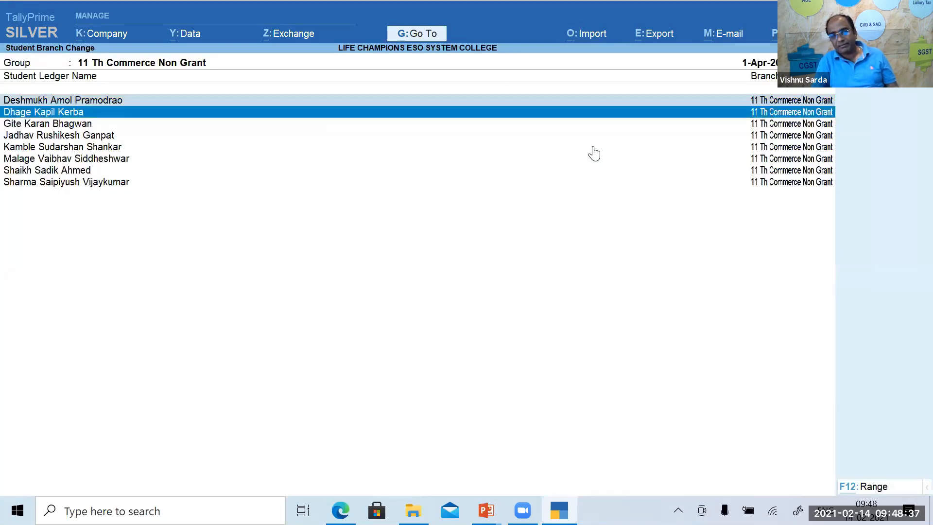
{"action": "key", "text": "space"}
{"action": "key", "text": "space"}
{"action": "key", "text": "Down"}
{"action": "key", "text": "Down"}
{"action": "key", "text": "space"}
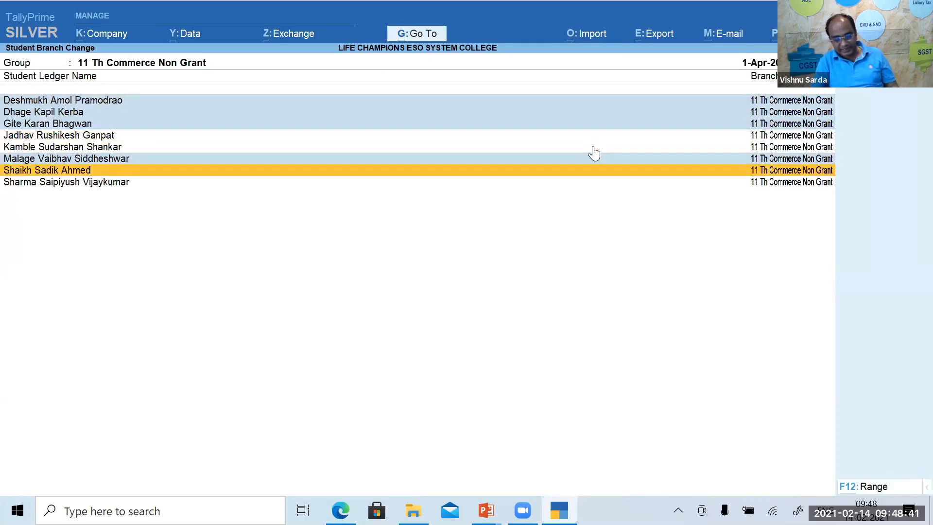
{"action": "key", "text": "Return"}
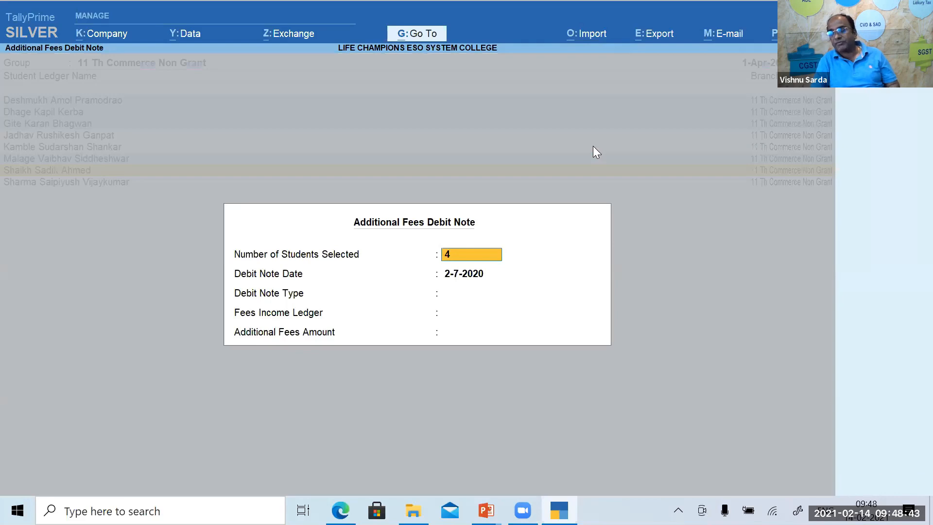
Charge the four students 500 each under the Other ledger and generate the debit notes.
{"action": "key", "text": "Return"}
{"action": "key", "text": "Return"}
{"action": "key", "text": "Return"}
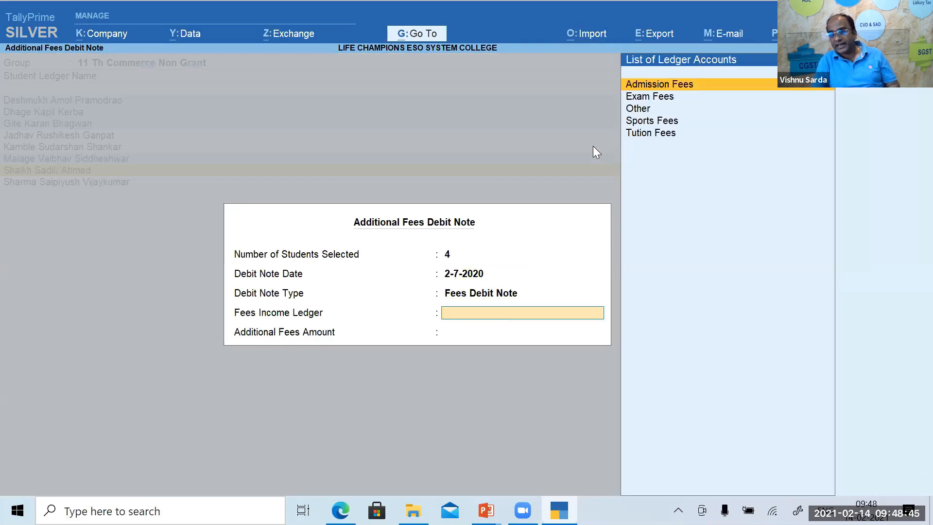
{"action": "key", "text": "Down"}
{"action": "key", "text": "Down"}
{"action": "key", "text": "Return"}
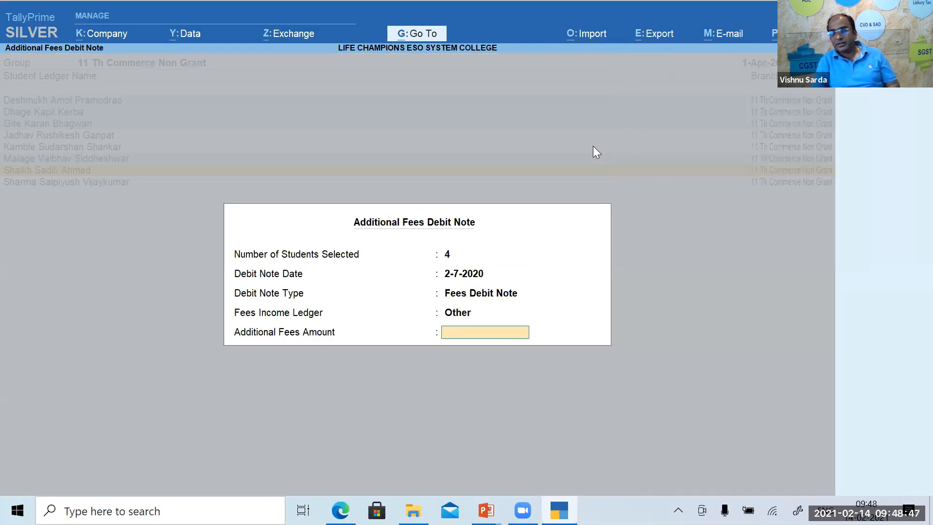
{"action": "type", "text": "500"}
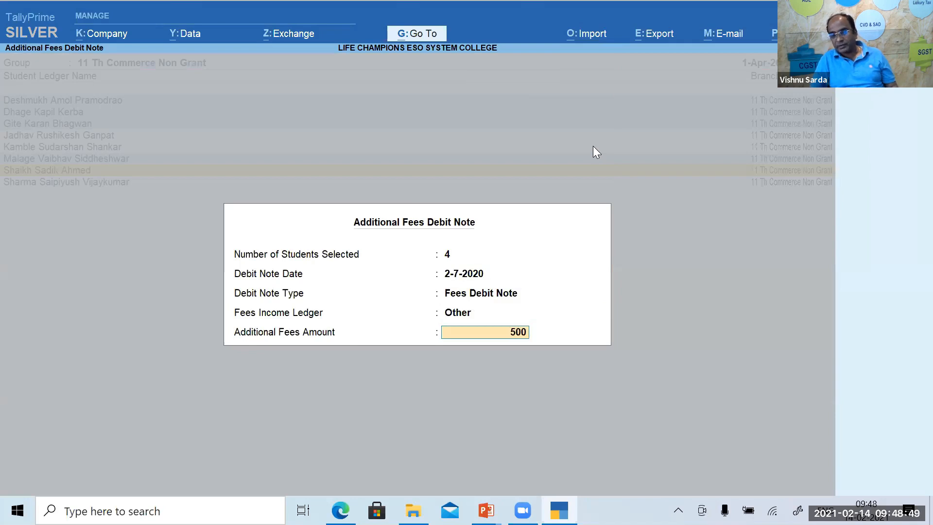
{"action": "key", "text": "Return"}
{"action": "key", "text": "Return"}
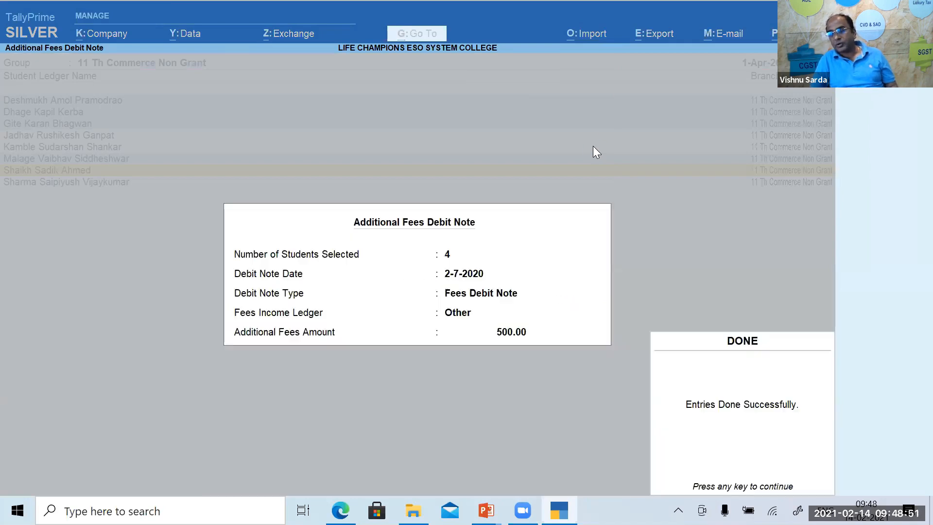
{"action": "key", "text": "Return"}
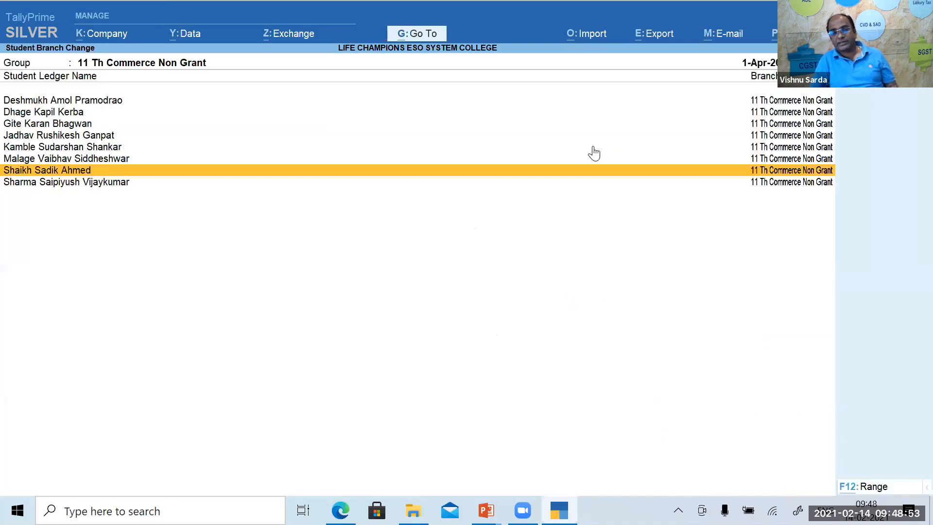
Inspect Fees Debit Note voucher 21 in the Day Book, then open College Vouchers.
{"action": "key", "text": "Escape"}
{"action": "key", "text": "Escape"}
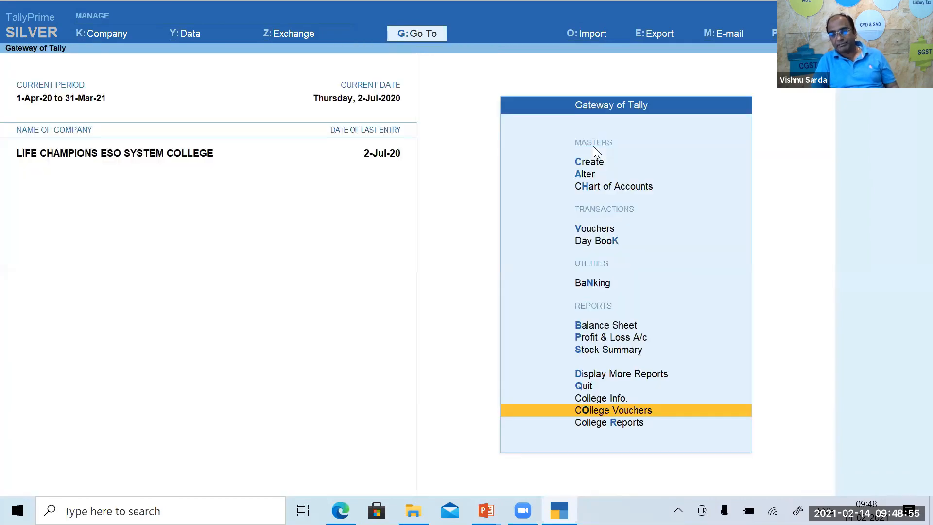
{"action": "key", "text": "d"}
{"action": "key", "text": "d"}
{"action": "key", "text": "Down"}
{"action": "key", "text": "Down"}
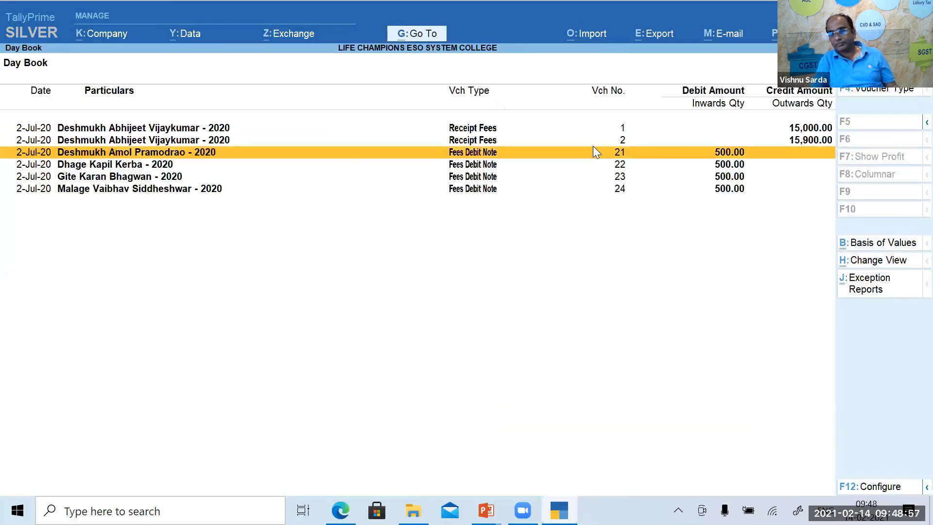
{"action": "key", "text": "Return"}
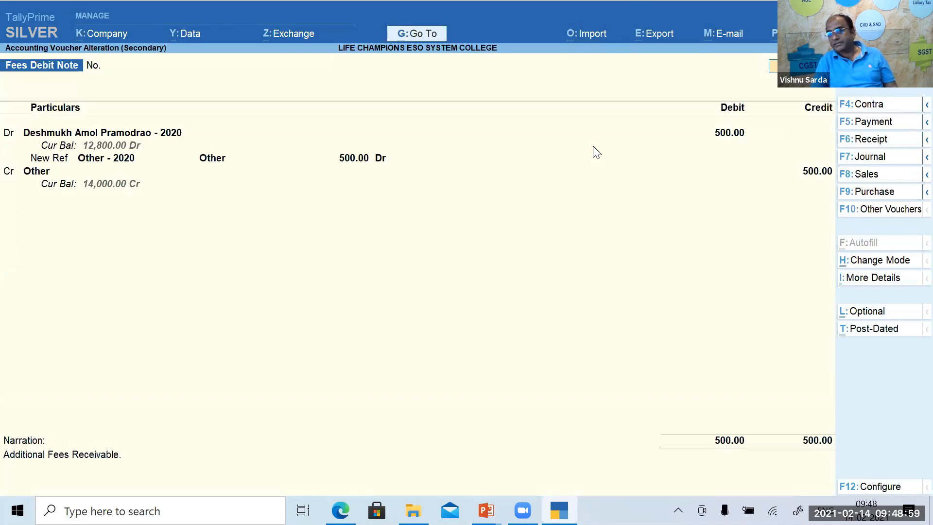
{"action": "key", "text": "Escape"}
{"action": "key", "text": "Return"}
{"action": "key", "text": "Escape"}
{"action": "key", "text": "Escape"}
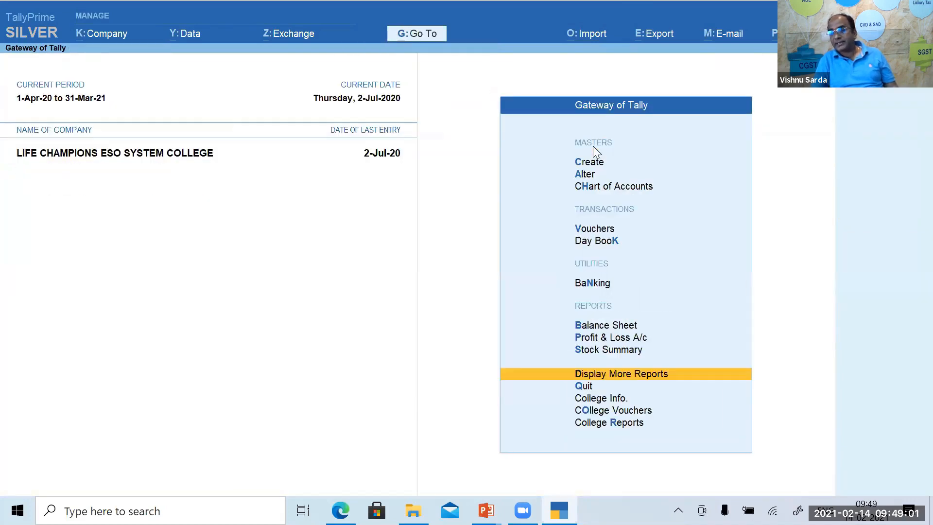
{"action": "key", "text": "Down"}
{"action": "key", "text": "Down"}
{"action": "key", "text": "Down"}
{"action": "key", "text": "Return"}
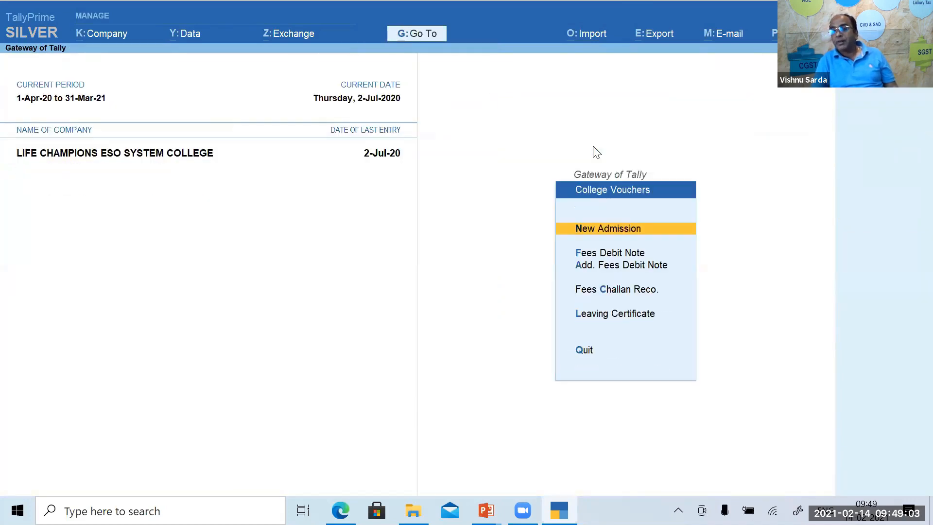
{"action": "key", "text": "Down"}
{"action": "key", "text": "Down"}
{"action": "key", "text": "Down"}
Open and quit Fees Challan Reco., then view the Leaving Certificate student list and close it.
{"action": "key", "text": "Return"}
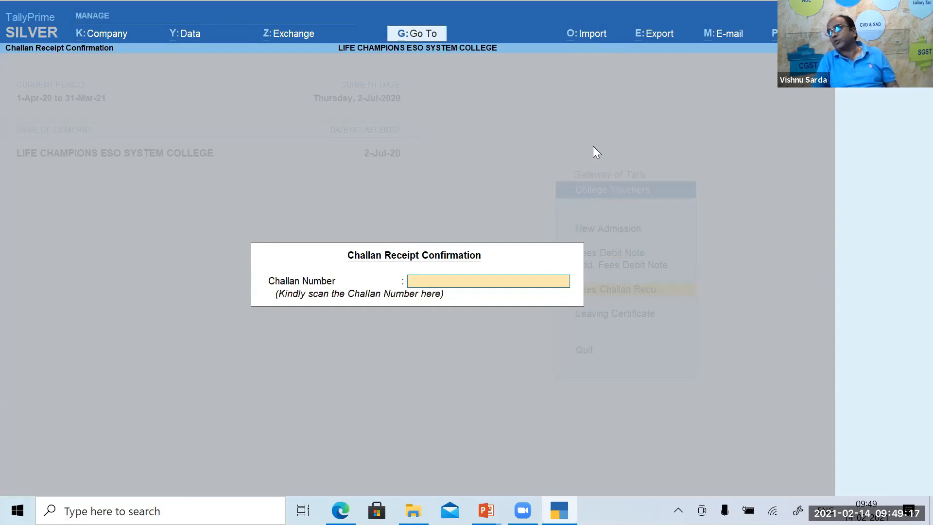
{"action": "key", "text": "Escape"}
{"action": "key", "text": "Return"}
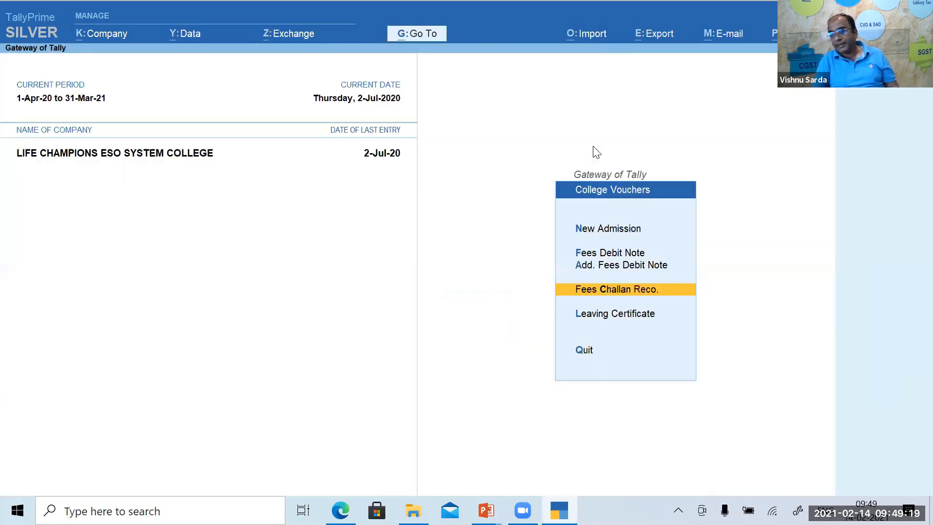
{"action": "key", "text": "Down"}
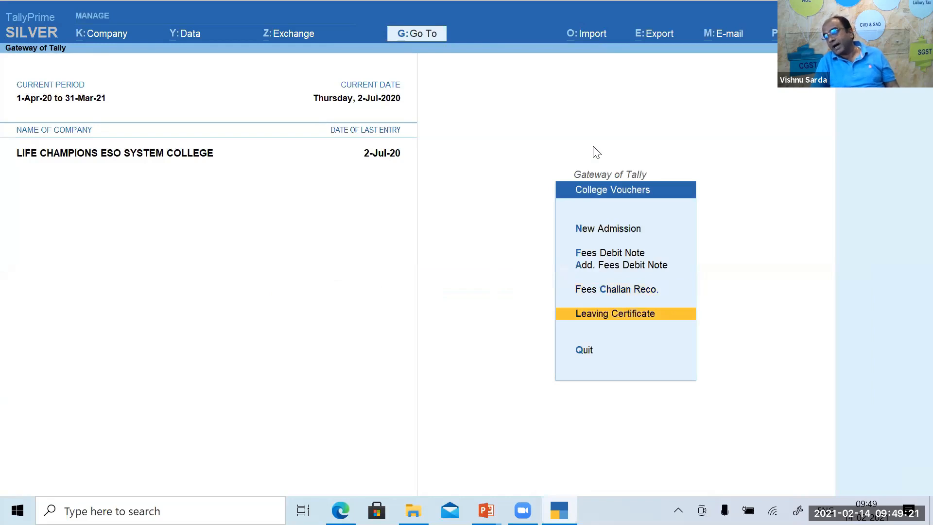
{"action": "key", "text": "Return"}
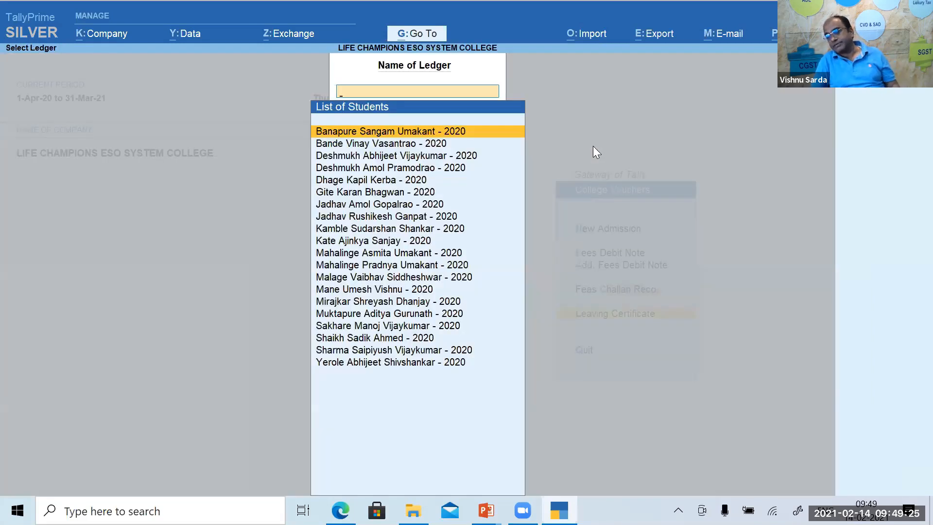
{"action": "key", "text": "Escape"}
{"action": "key", "text": "Escape"}
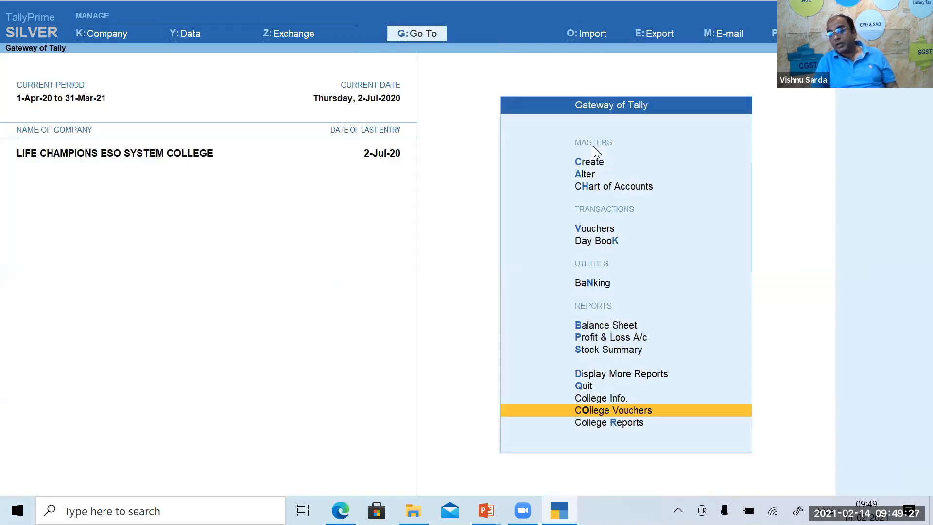
Review the category-wise student count summary and drill into 11 Th Commerce Non Grant.
{"action": "key", "text": "Down"}
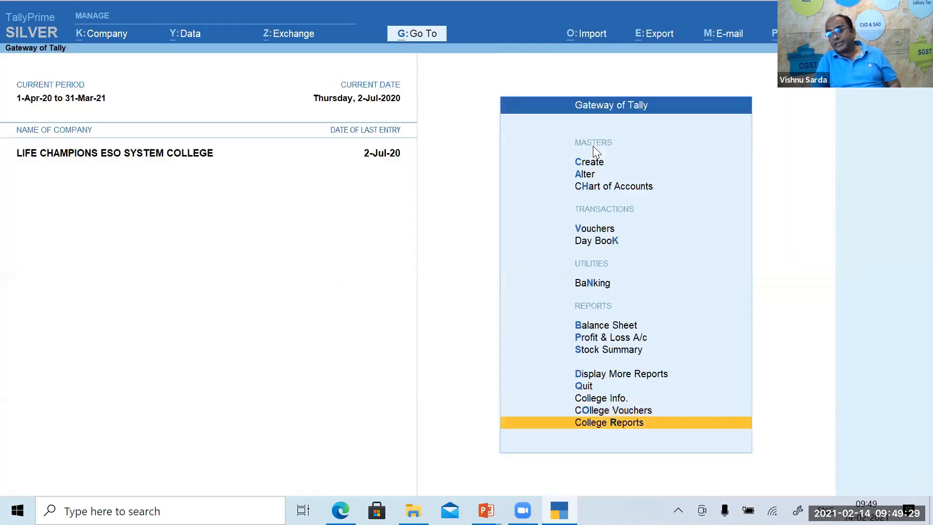
{"action": "key", "text": "Return"}
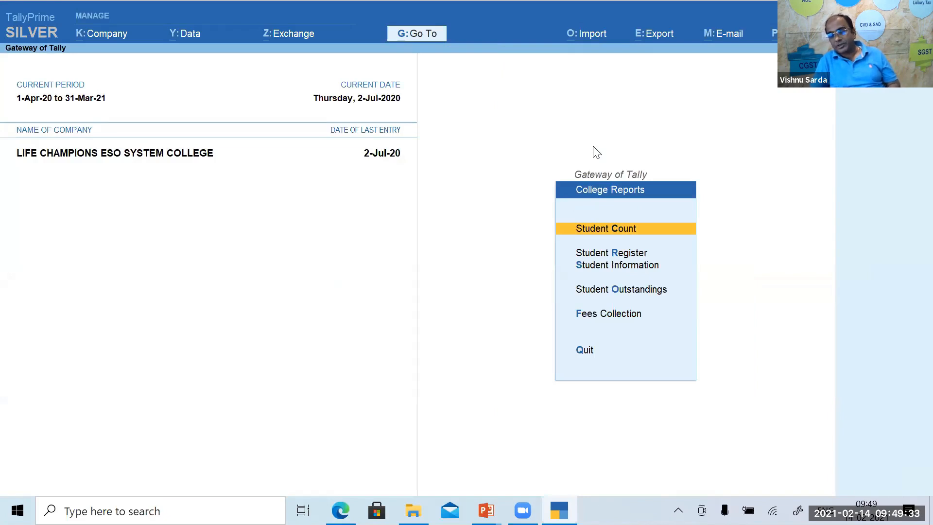
{"action": "key", "text": "Return"}
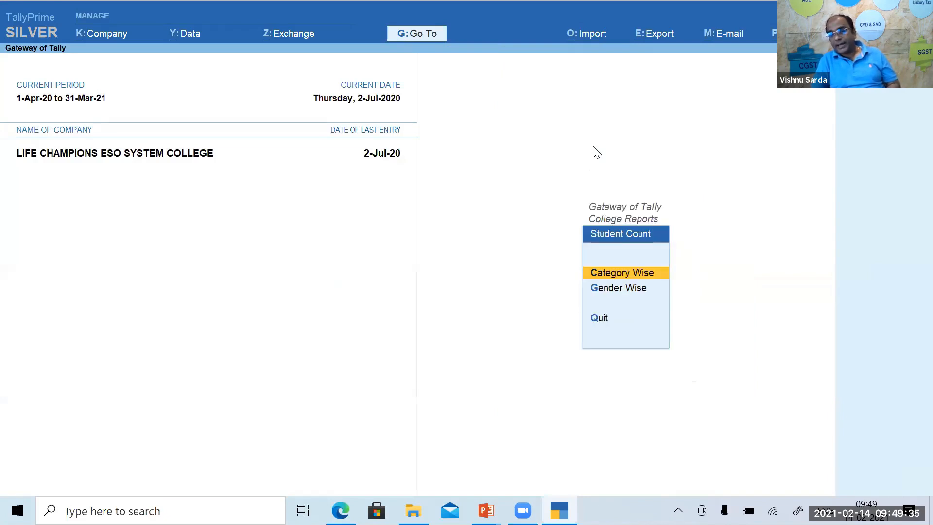
{"action": "key", "text": "Return"}
{"action": "key", "text": "Return"}
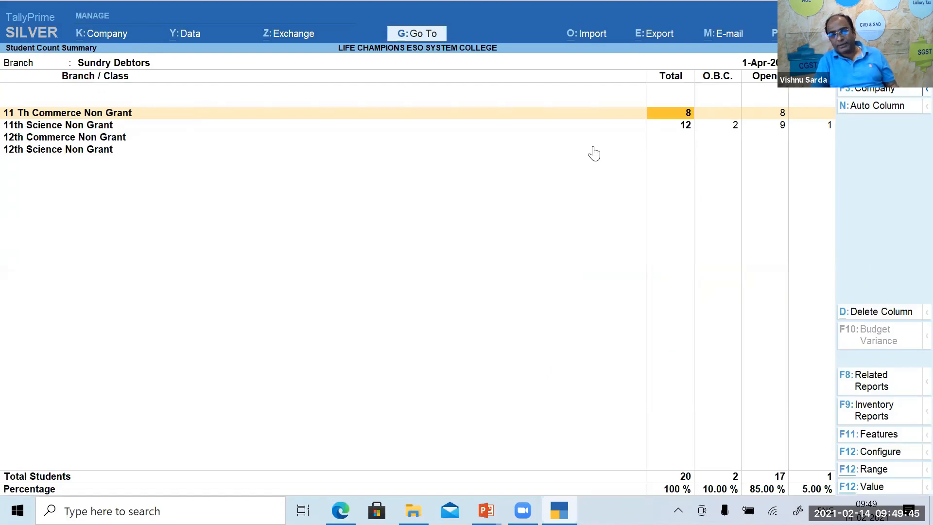
{"action": "key", "text": "Return"}
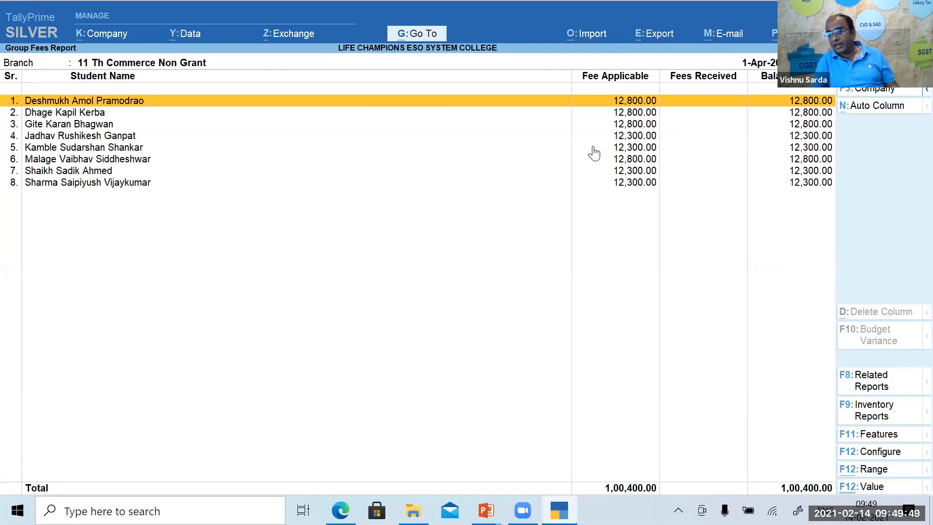
{"action": "key", "text": "Escape"}
{"action": "key", "text": "Escape"}
{"action": "key", "text": "Escape"}
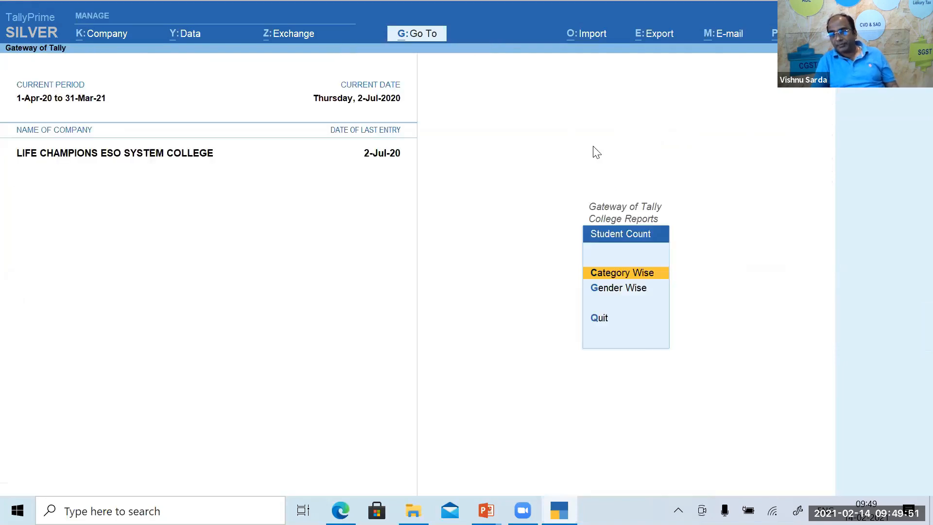
Check the gender-wise count (19 male, 1 female), opening the 11th Commerce and Science Non Grant lists.
{"action": "key", "text": "Down"}
{"action": "key", "text": "Return"}
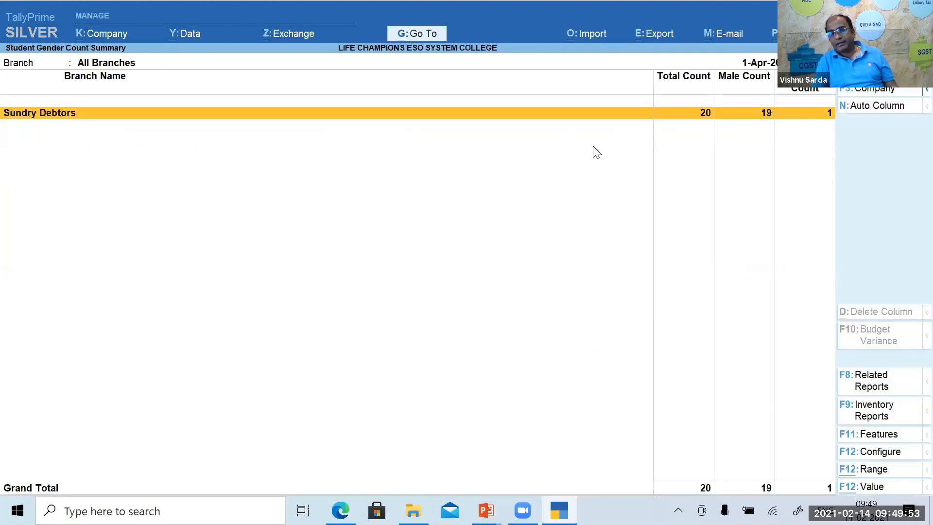
{"action": "key", "text": "Return"}
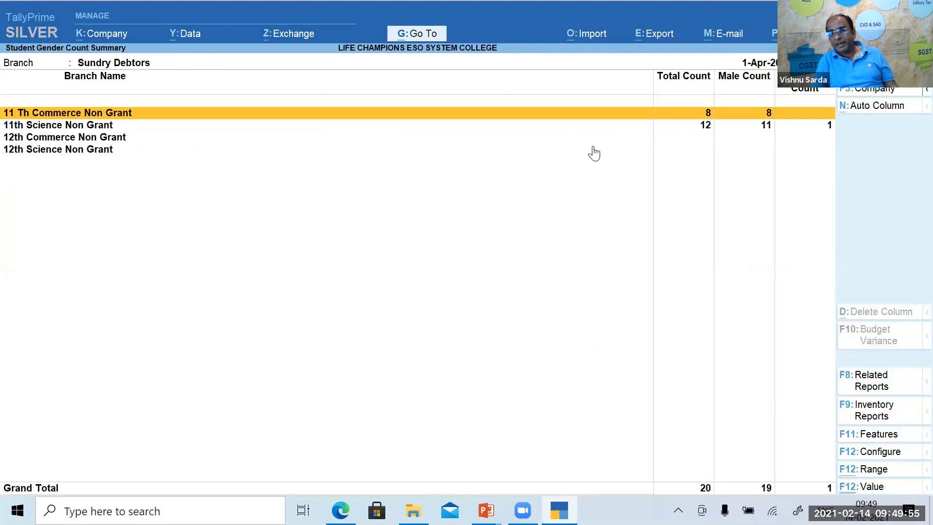
{"action": "key", "text": "Return"}
{"action": "key", "text": "Escape"}
{"action": "key", "text": "Down"}
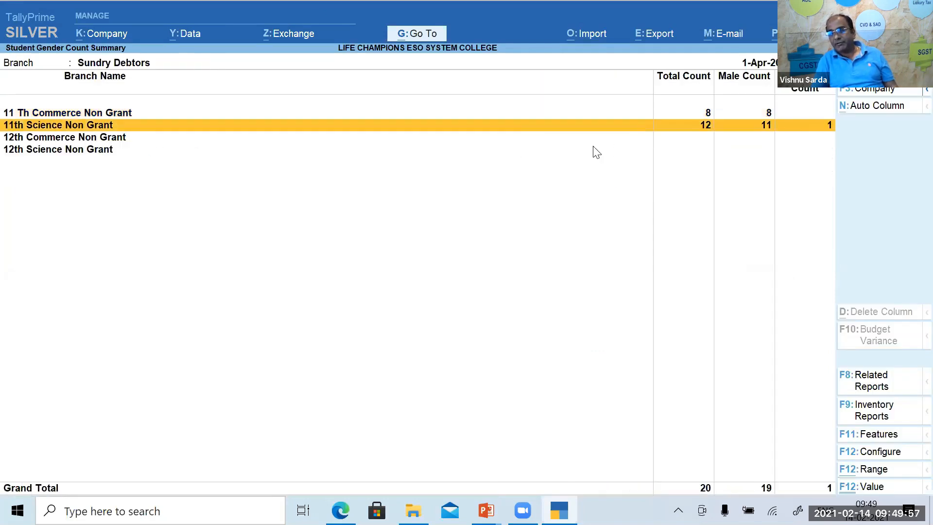
{"action": "key", "text": "Return"}
{"action": "key", "text": "Escape"}
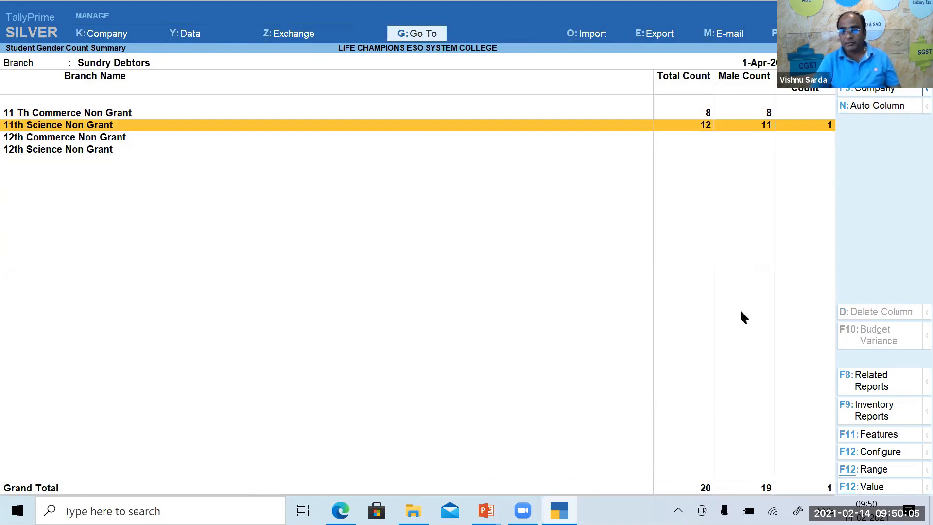
{"action": "key", "text": "Escape"}
{"action": "key", "text": "Escape"}
{"action": "key", "text": "Escape"}
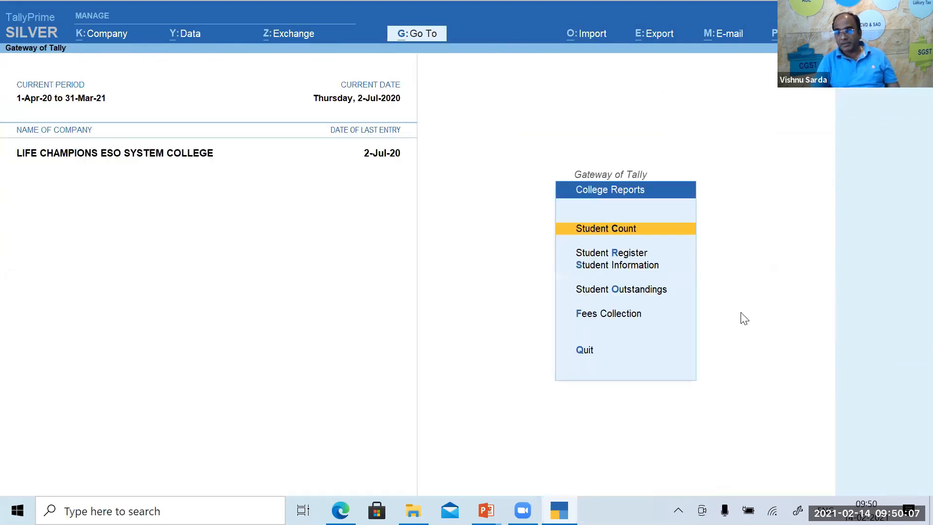
View the current student register for 11 Th Commerce Non Grant, listing eight students.
{"action": "key", "text": "Down"}
{"action": "key", "text": "Return"}
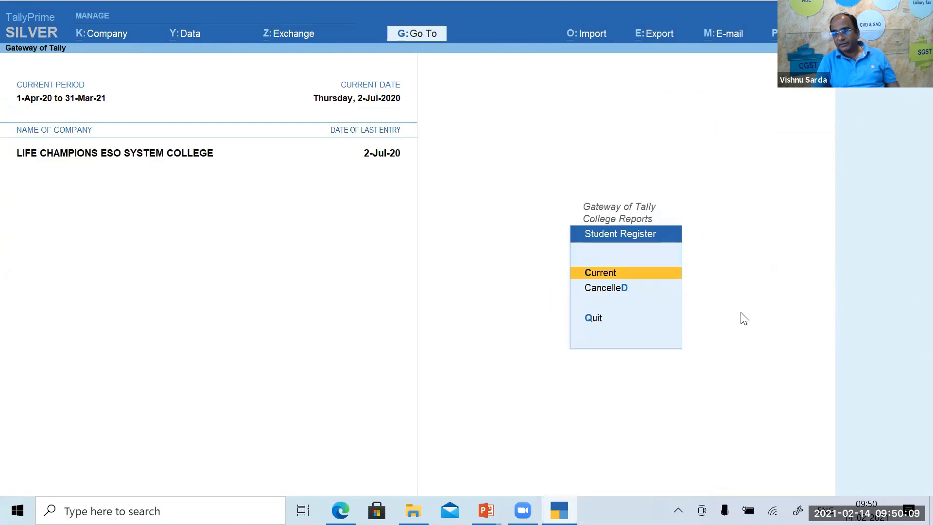
{"action": "key", "text": "Return"}
{"action": "key", "text": "Down"}
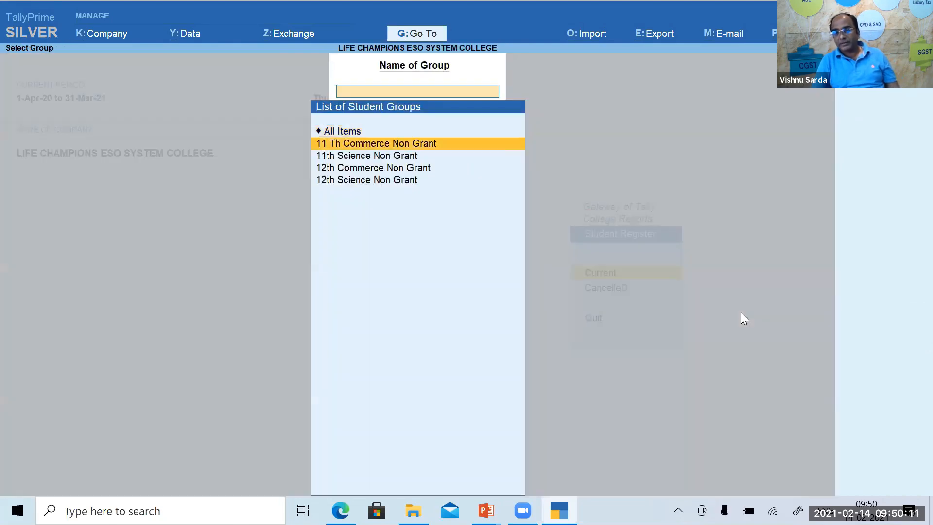
{"action": "key", "text": "Return"}
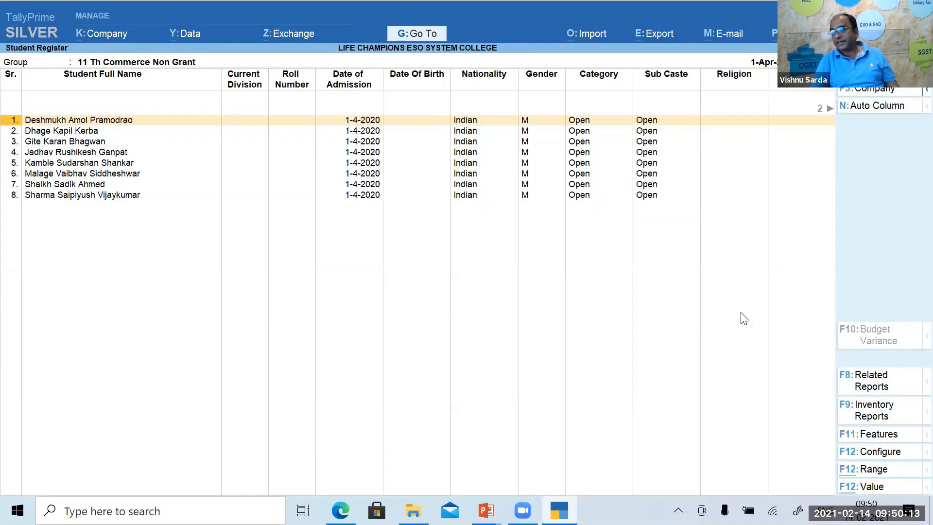
{"action": "key", "text": "Down"}
{"action": "key", "text": "Down"}
{"action": "key", "text": "Down"}
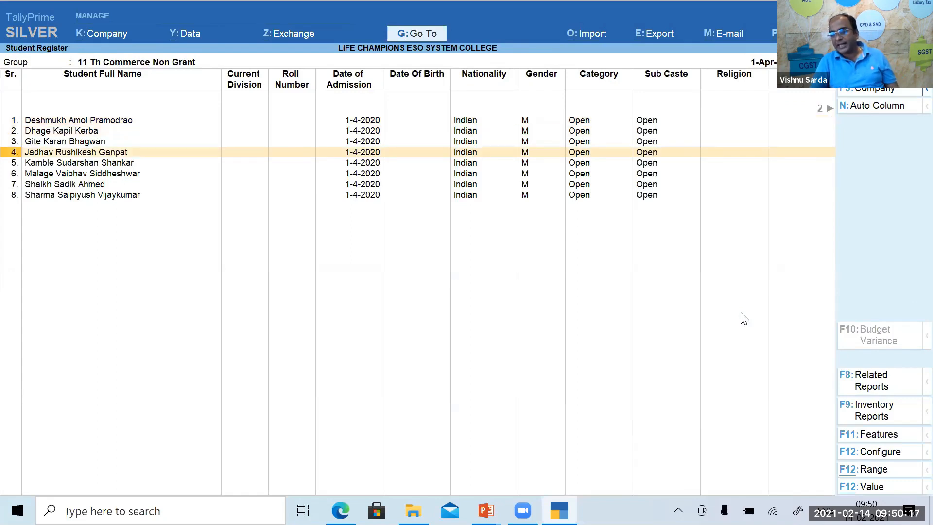
{"action": "key", "text": "Escape"}
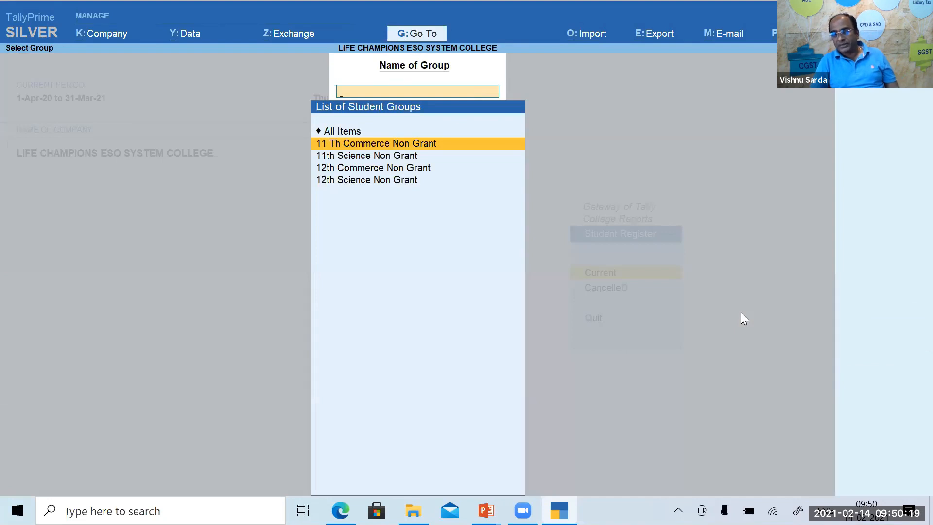
{"action": "key", "text": "Escape"}
{"action": "key", "text": "Escape"}
Check the cancelled students register for 11 Th Commerce Non Grant, then open Student Information.
{"action": "key", "text": "Return"}
{"action": "key", "text": "Down"}
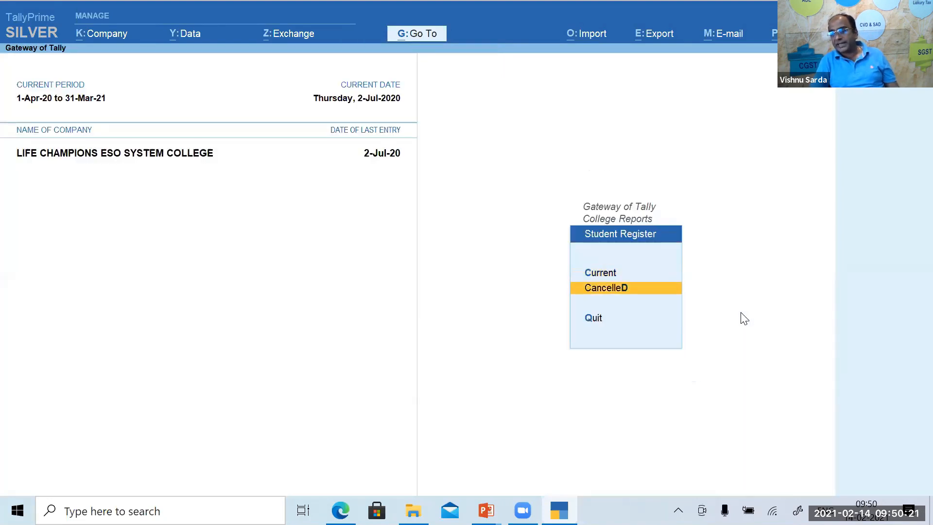
{"action": "key", "text": "Return"}
{"action": "key", "text": "Down"}
{"action": "key", "text": "Return"}
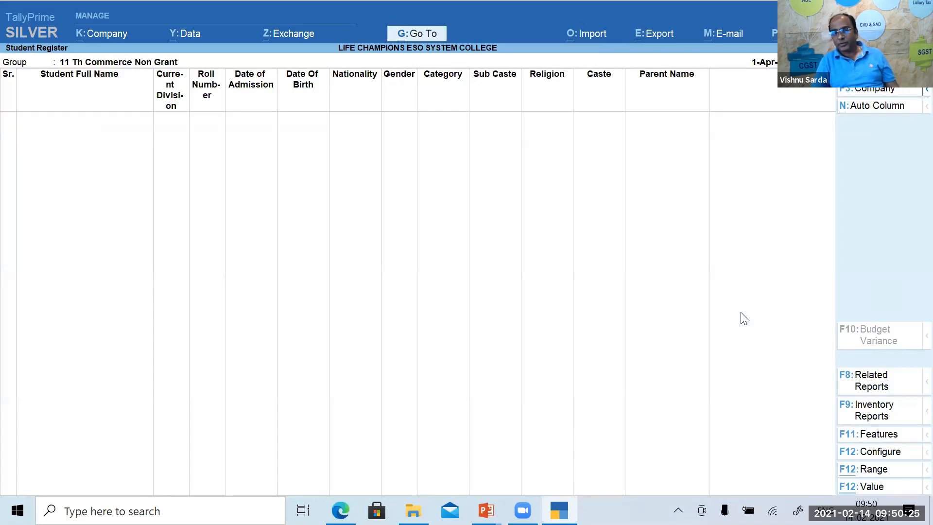
{"action": "key", "text": "Escape"}
{"action": "key", "text": "Escape"}
{"action": "key", "text": "Escape"}
{"action": "key", "text": "Down"}
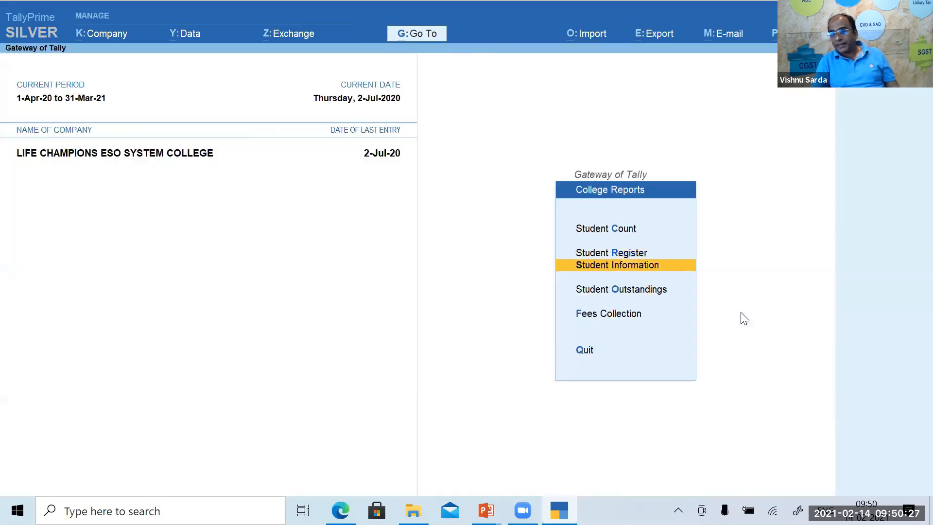
{"action": "key", "text": "Return"}
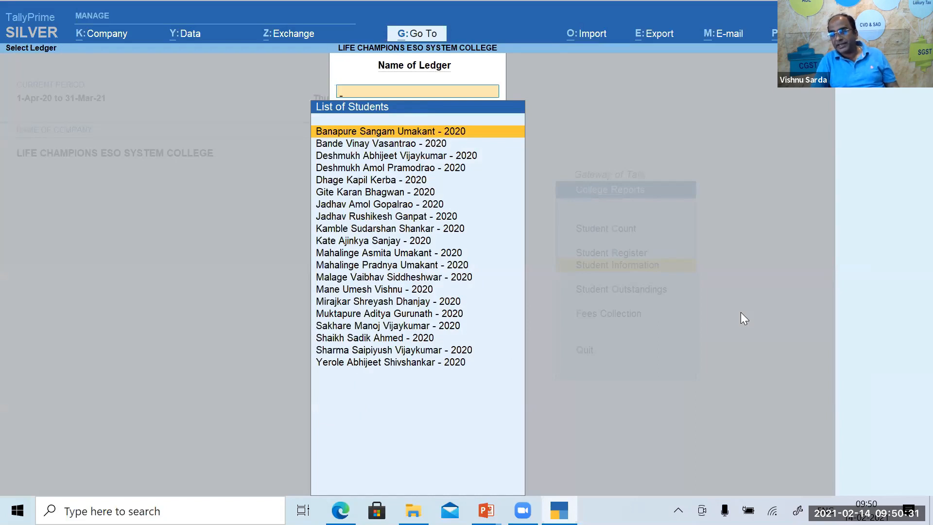
Preview the Bona Fide Certificate for an 11th Science Non Grant student, then return to College Reports.
{"action": "key", "text": "Return"}
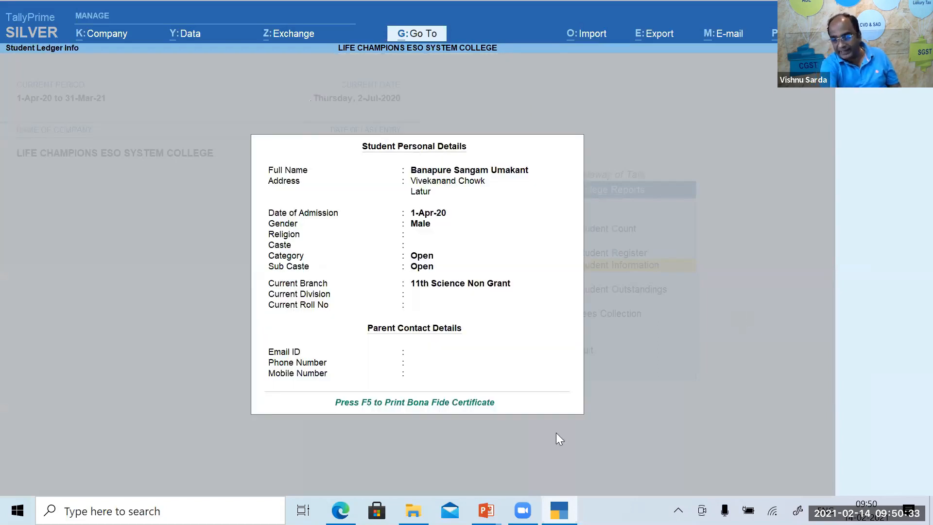
{"action": "key", "text": "F5"}
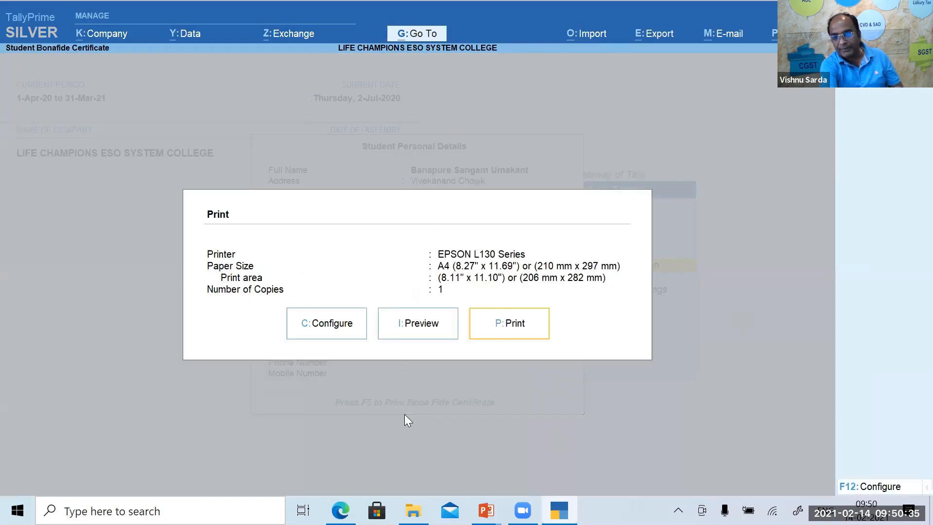
{"action": "left_click", "coordinate": [398, 328]}
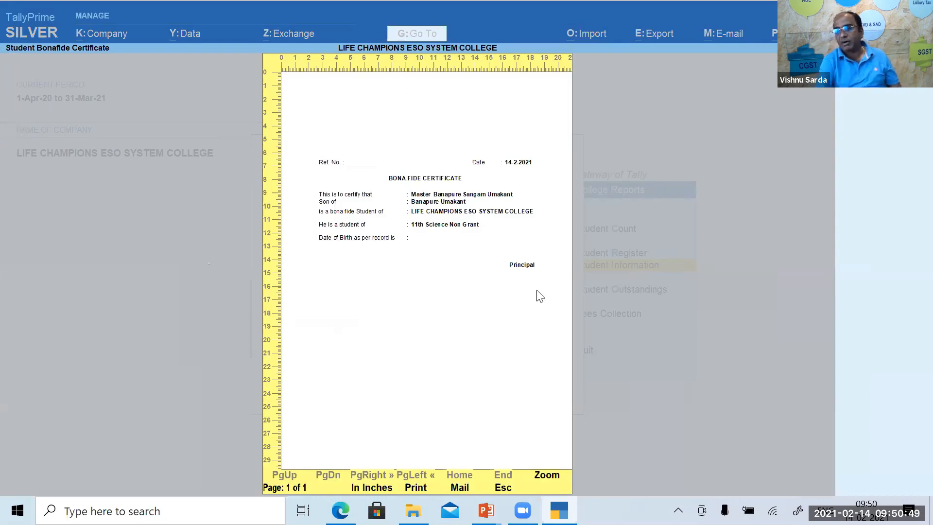
{"action": "key", "text": "Escape"}
{"action": "key", "text": "Escape"}
{"action": "key", "text": "Escape"}
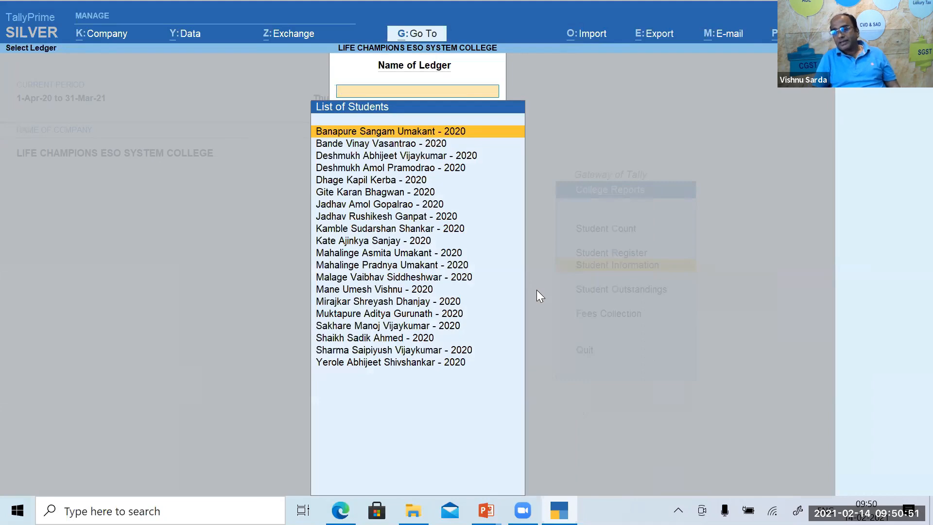
{"action": "key", "text": "Escape"}
Review 11 Th Commerce Non Grant student outstandings, totalling 1,00,400.00 Dr.
{"action": "key", "text": "Down"}
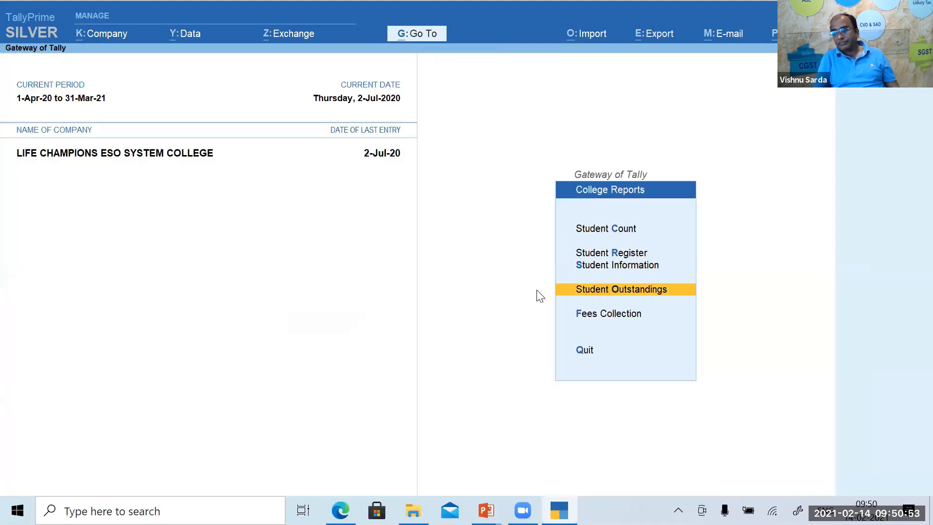
{"action": "key", "text": "Return"}
{"action": "key", "text": "Down"}
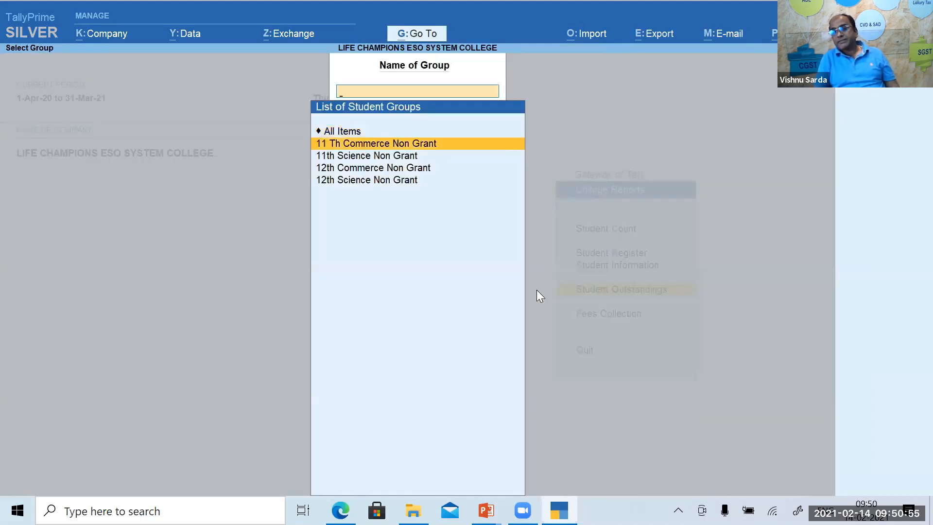
{"action": "key", "text": "Return"}
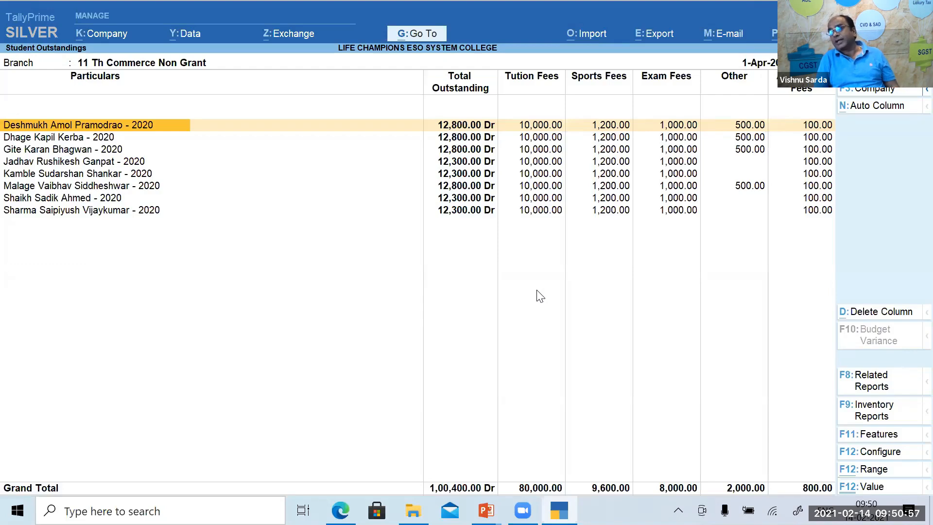
{"action": "key", "text": "Escape"}
{"action": "key", "text": "Escape"}
{"action": "key", "text": "Escape"}
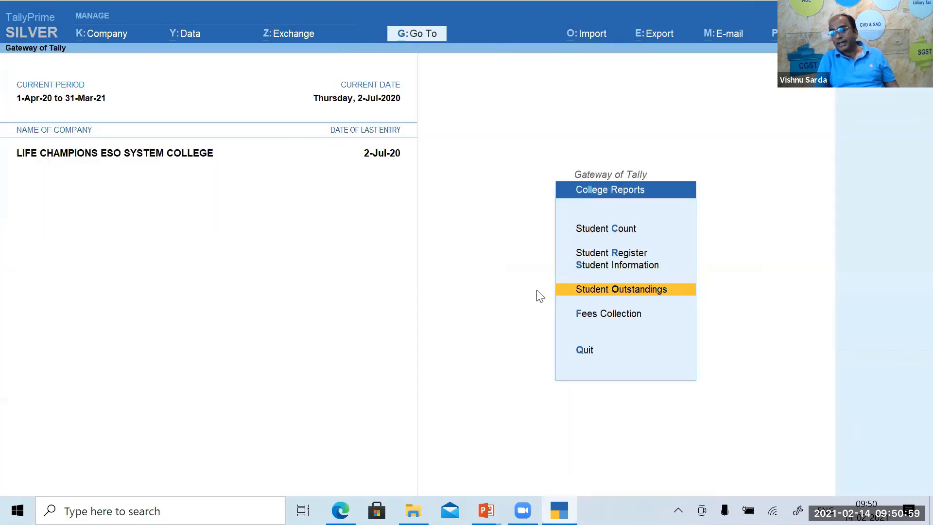
View the Receipt Fees collection register, then return to the Gateway of Tally.
{"action": "key", "text": "Down"}
{"action": "key", "text": "Return"}
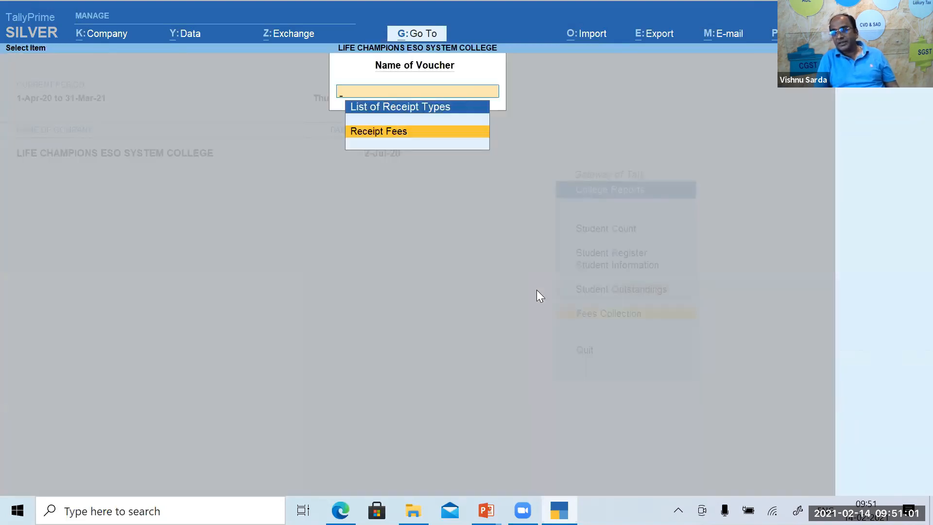
{"action": "key", "text": "Return"}
{"action": "key", "text": "Escape"}
{"action": "key", "text": "Escape"}
{"action": "key", "text": "Escape"}
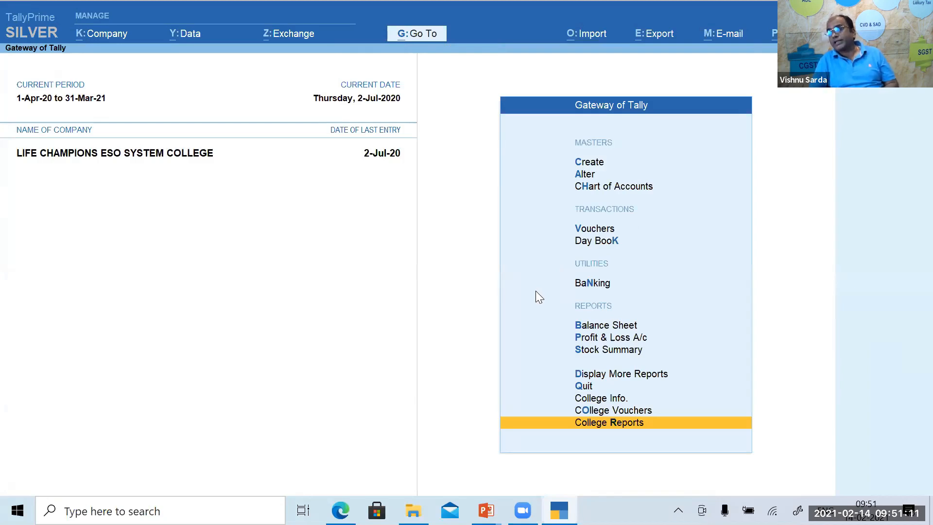
Open voucher entry and quit it without saving.
{"action": "key", "text": "Up"}
{"action": "key", "text": "Up"}
{"action": "key", "text": "Up"}
{"action": "key", "text": "Up"}
{"action": "key", "text": "Up"}
{"action": "key", "text": "Up"}
{"action": "key", "text": "Up"}
{"action": "key", "text": "Up"}
{"action": "key", "text": "Up"}
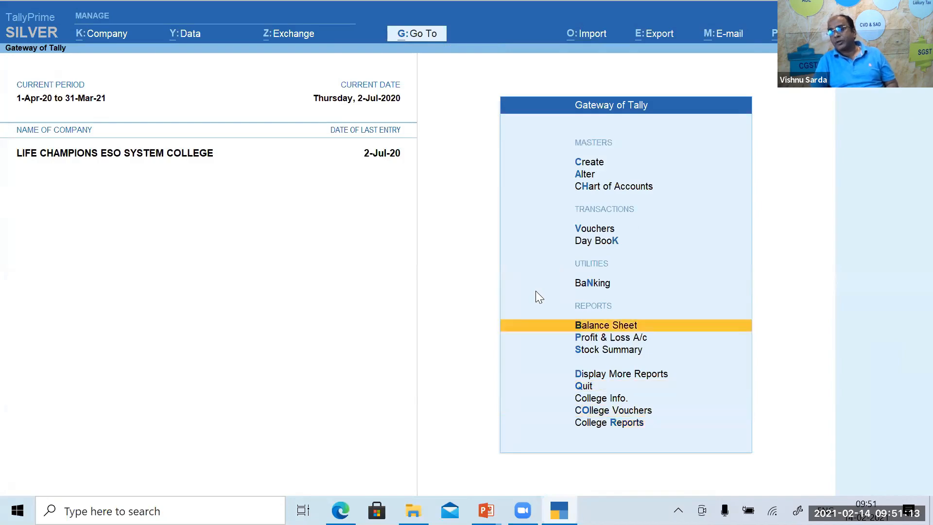
{"action": "key", "text": "Up"}
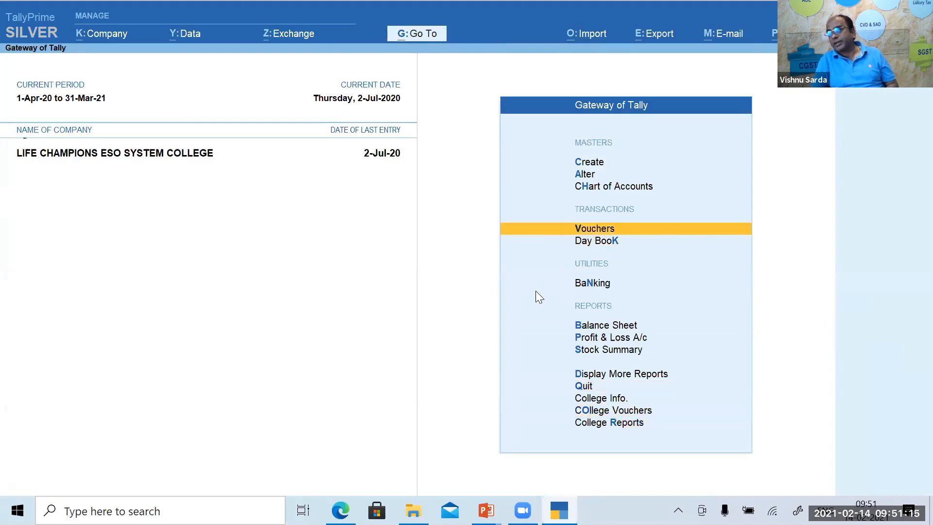
{"action": "key", "text": "Return"}
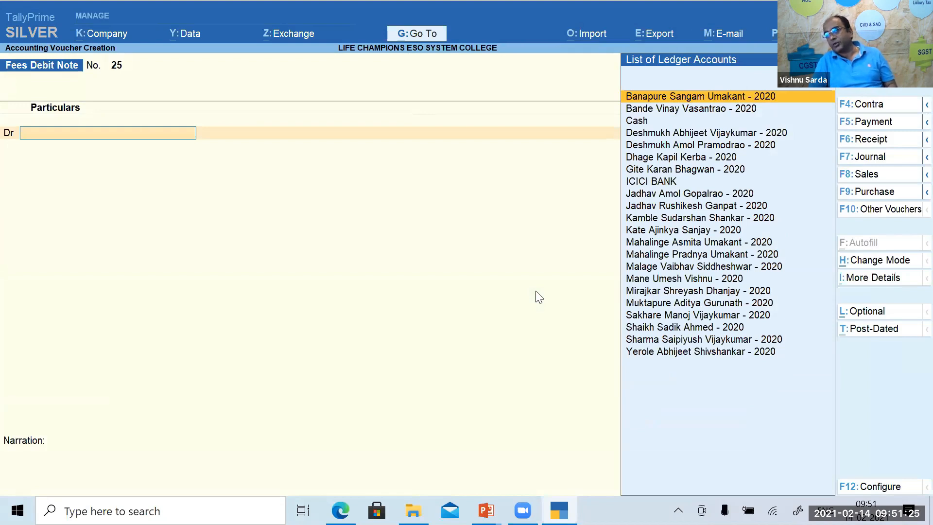
{"action": "key", "text": "Escape"}
{"action": "key", "text": "y"}
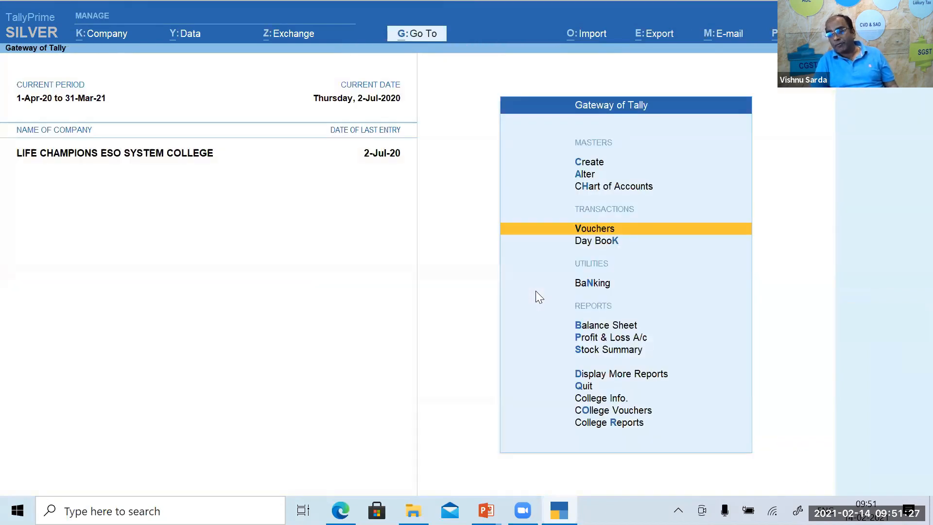
Review fee incomes in the detailed Profit & Loss account, then open the Balance Sheet.
{"action": "key", "text": "Down"}
{"action": "key", "text": "Down"}
{"action": "key", "text": "Down"}
{"action": "key", "text": "Down"}
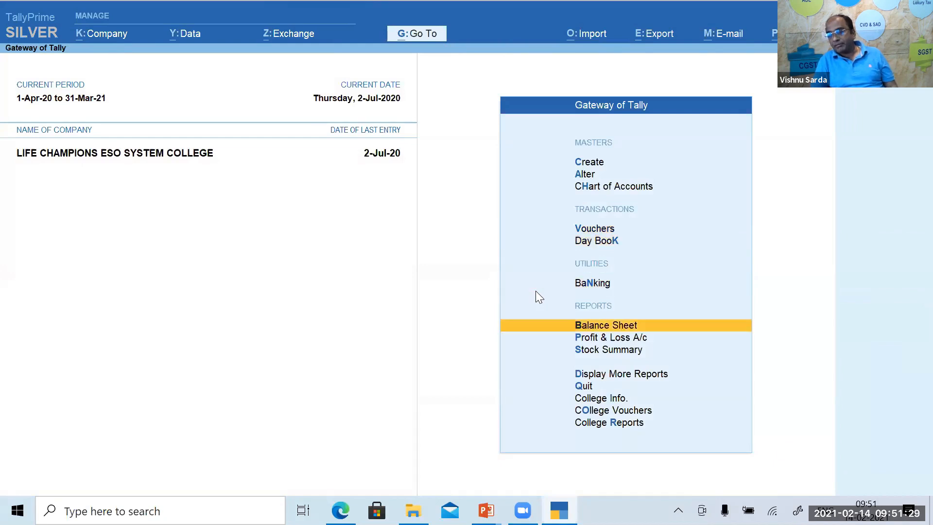
{"action": "key", "text": "Return"}
{"action": "key", "text": "alt+F1"}
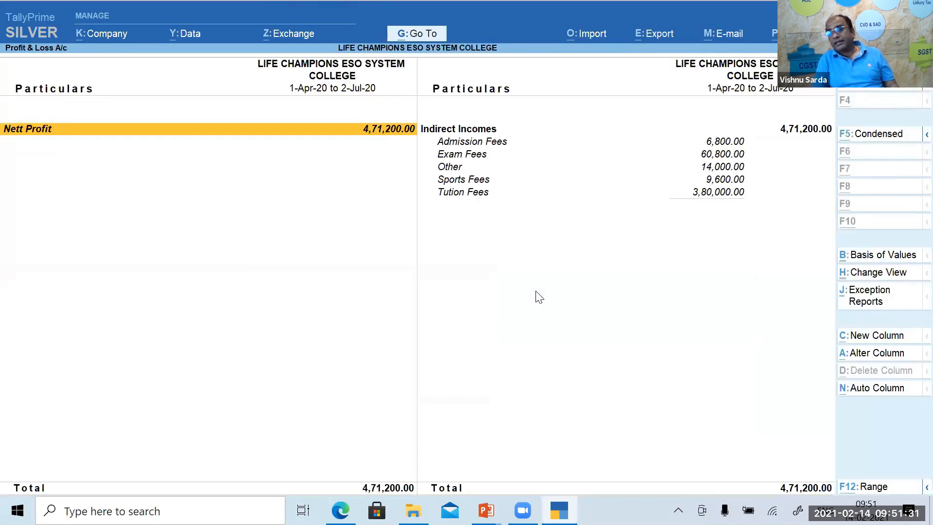
{"action": "key", "text": "Right"}
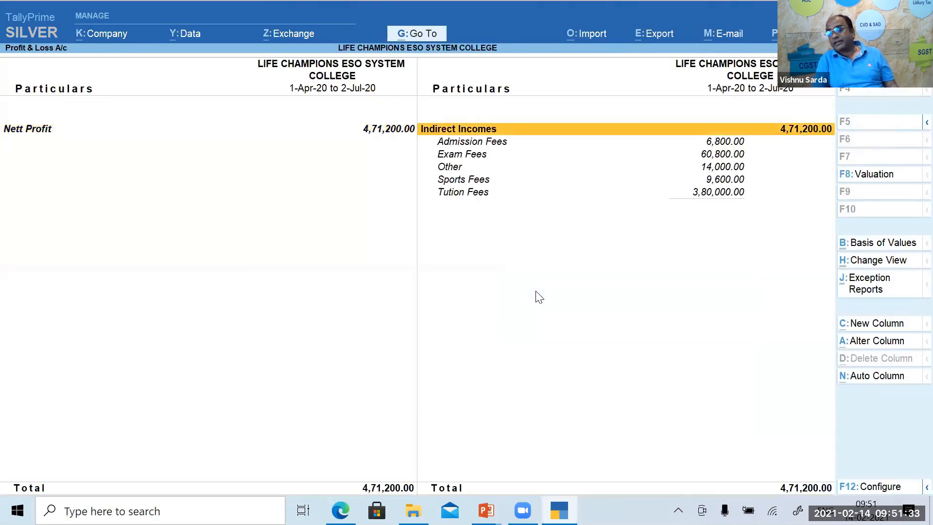
{"action": "key", "text": "Left"}
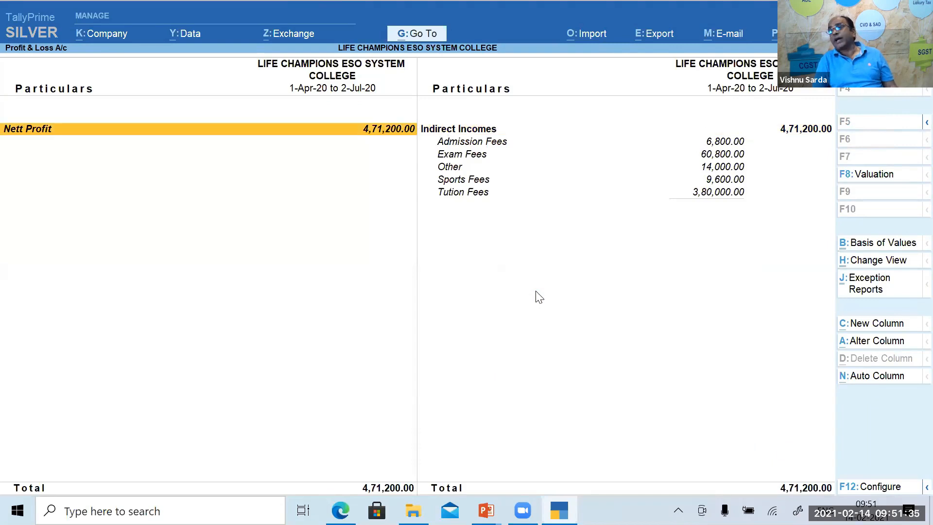
{"action": "key", "text": "Escape"}
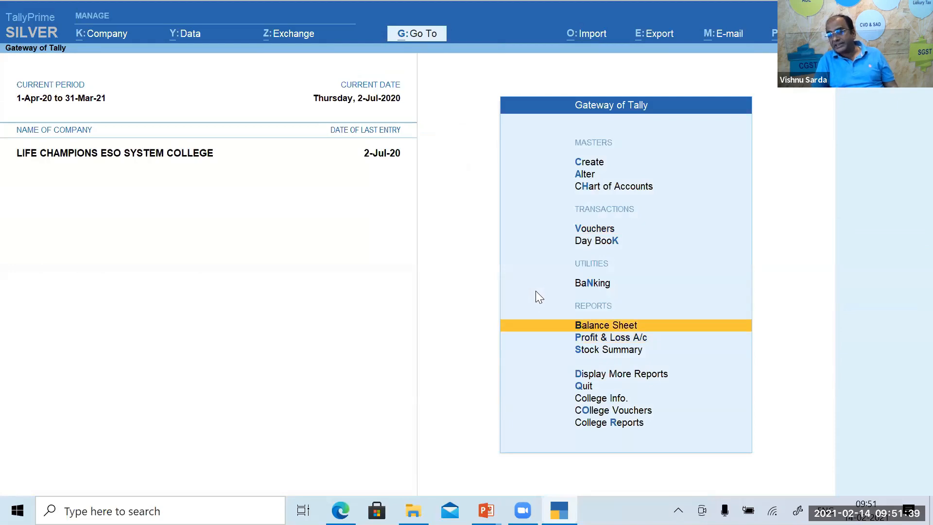
{"action": "key", "text": "Return"}
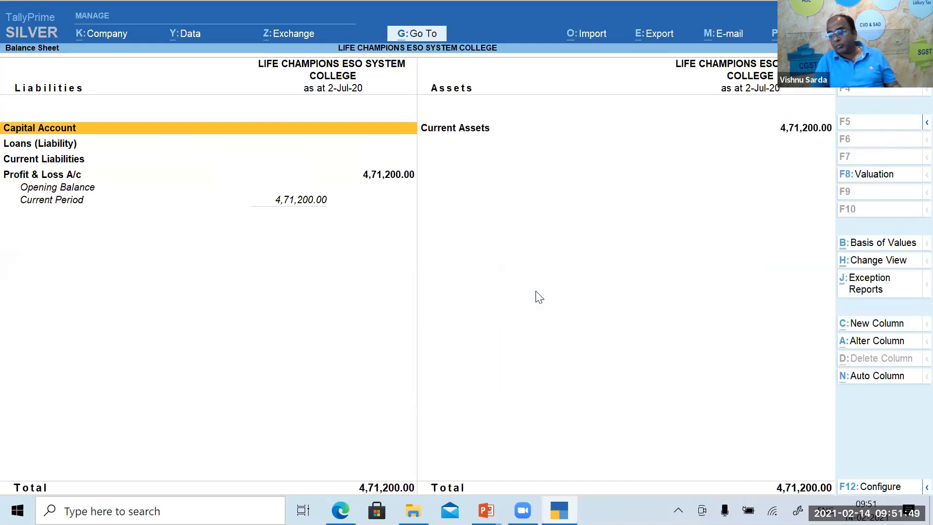
Close the Balance Sheet and move through the Gateway menu to College Vouchers.
{"action": "key", "text": "Escape"}
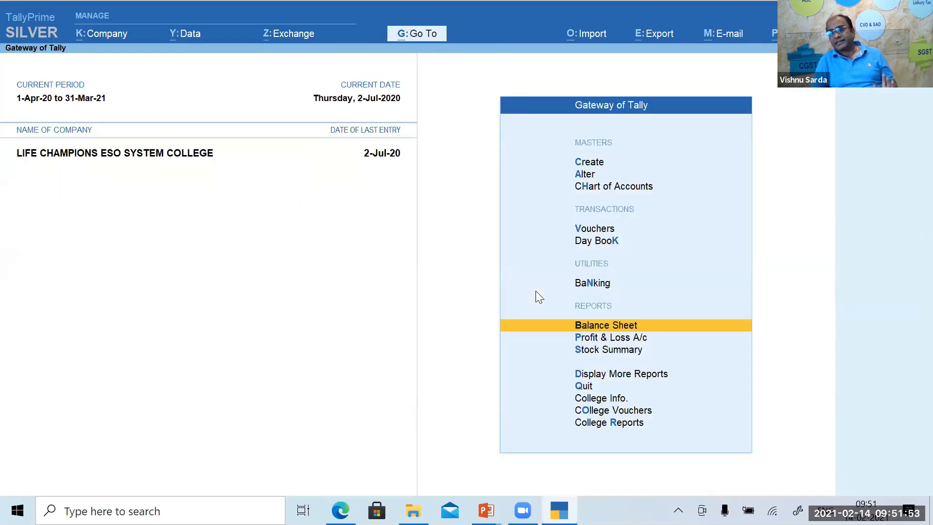
{"action": "key", "text": "Down"}
{"action": "key", "text": "Down"}
{"action": "key", "text": "Down"}
{"action": "key", "text": "Down"}
{"action": "key", "text": "Down"}
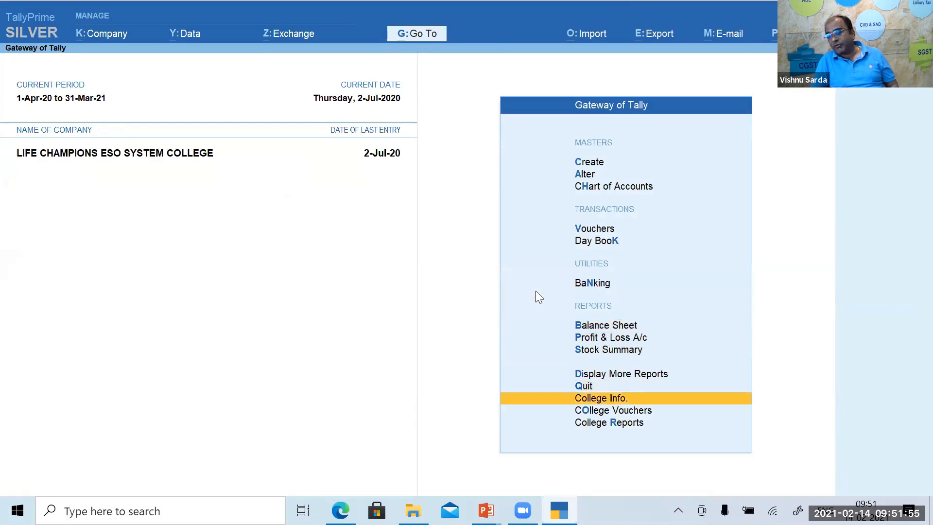
{"action": "key", "text": "Down"}
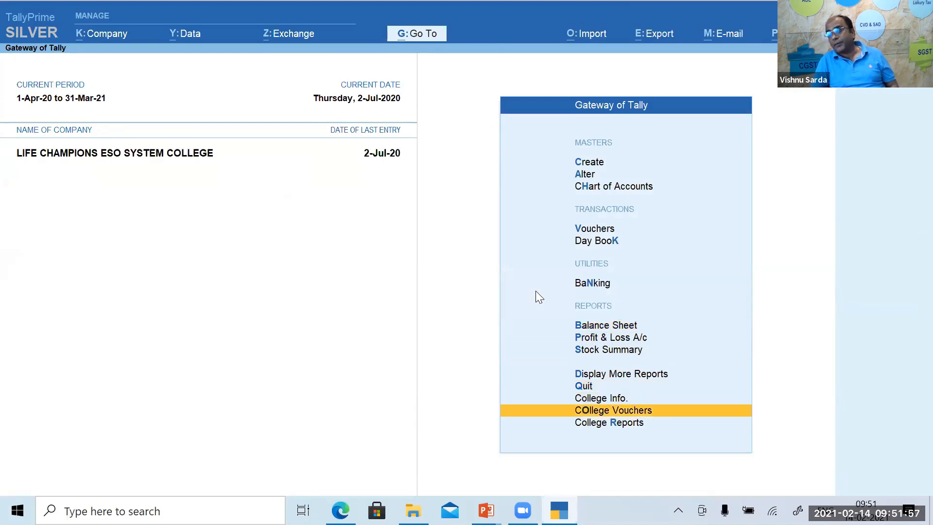
{"action": "key", "text": "Down"}
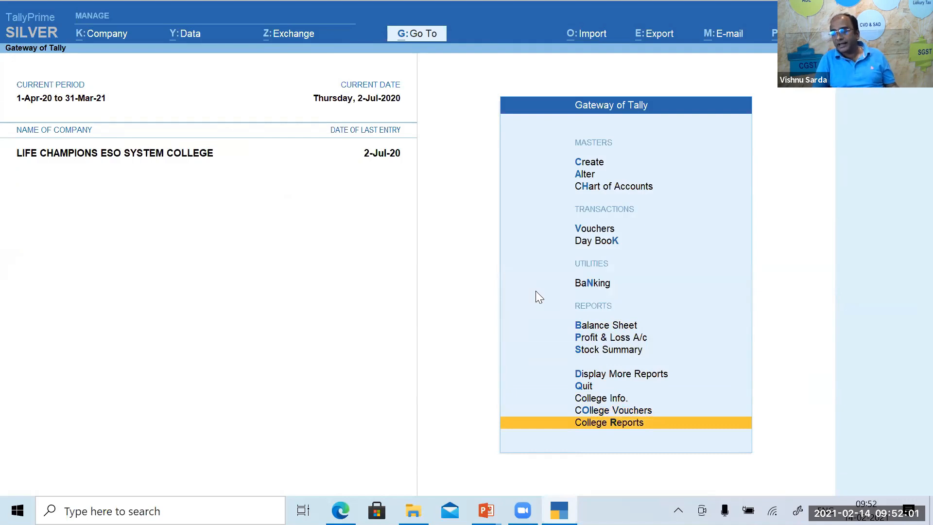
{"action": "key", "text": "Up"}
{"action": "key", "text": "Up"}
{"action": "key", "text": "Up"}
{"action": "key", "text": "Up"}
{"action": "key", "text": "Up"}
{"action": "key", "text": "Up"}
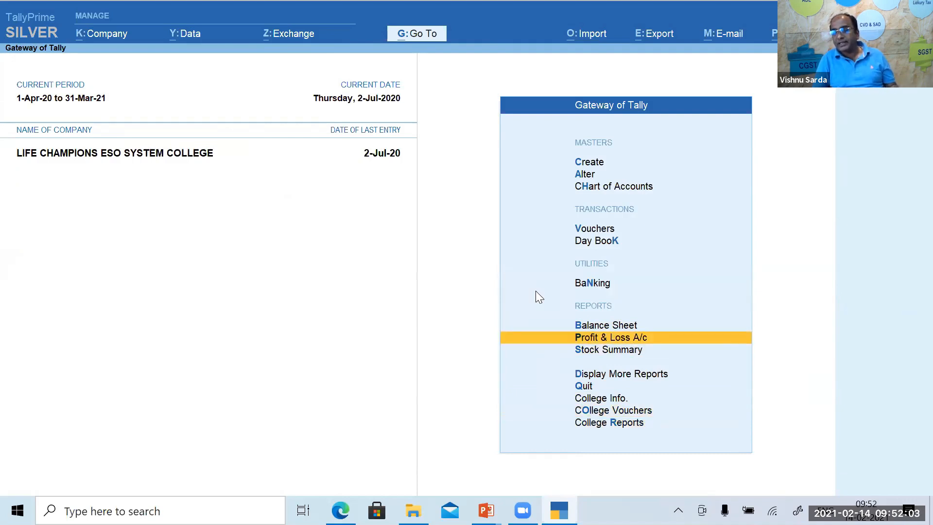
{"action": "key", "text": "Up"}
{"action": "key", "text": "Up"}
{"action": "key", "text": "Up"}
{"action": "key", "text": "Up"}
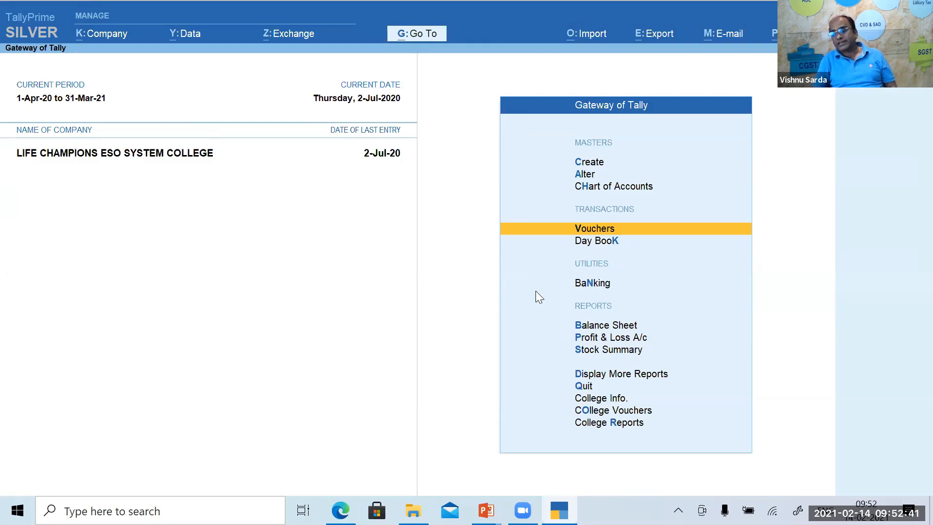
{"action": "key", "text": "Up"}
{"action": "key", "text": "Up"}
{"action": "key", "text": "Up"}
{"action": "key", "text": "Up"}
{"action": "key", "text": "Up"}
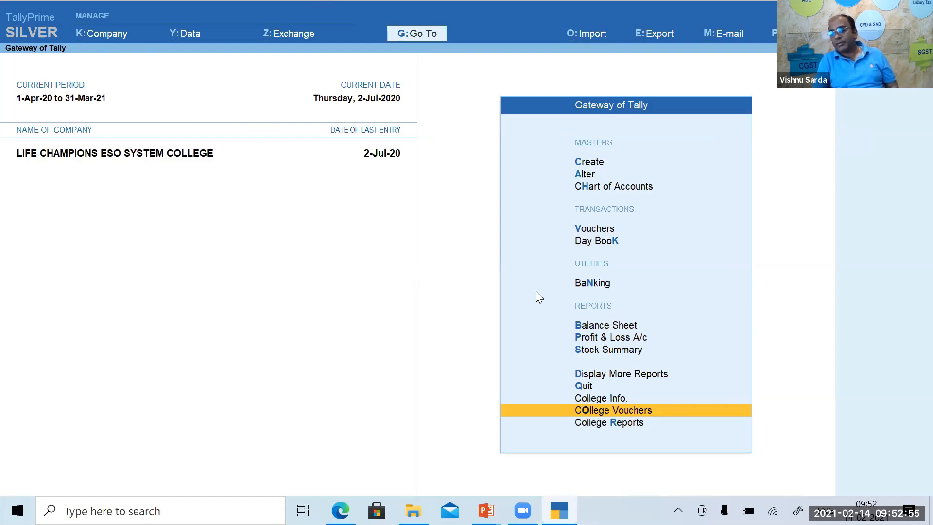
Go through College Information > Student Information to the student Transfer screen.
{"action": "key", "text": "Up"}
{"action": "key", "text": "Return"}
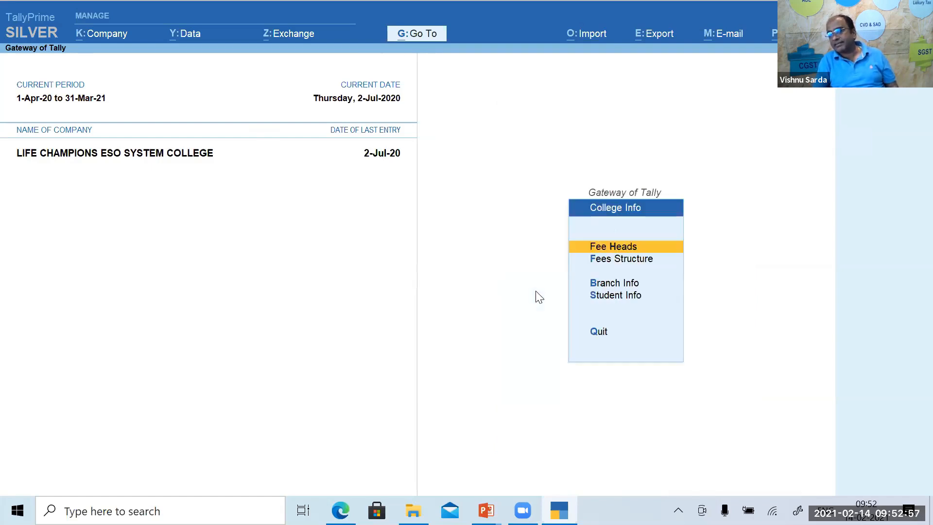
{"action": "key", "text": "Escape"}
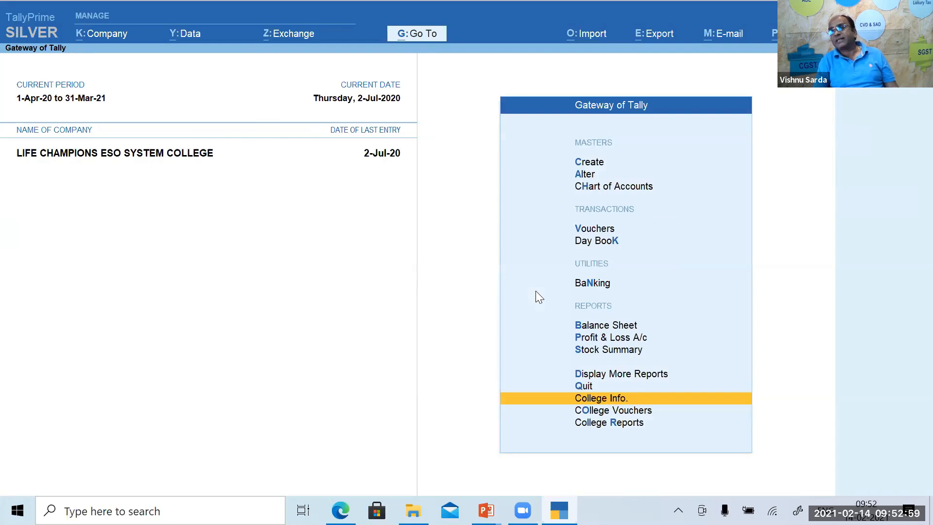
{"action": "key", "text": "Return"}
{"action": "key", "text": "Down"}
{"action": "key", "text": "Down"}
{"action": "key", "text": "Down"}
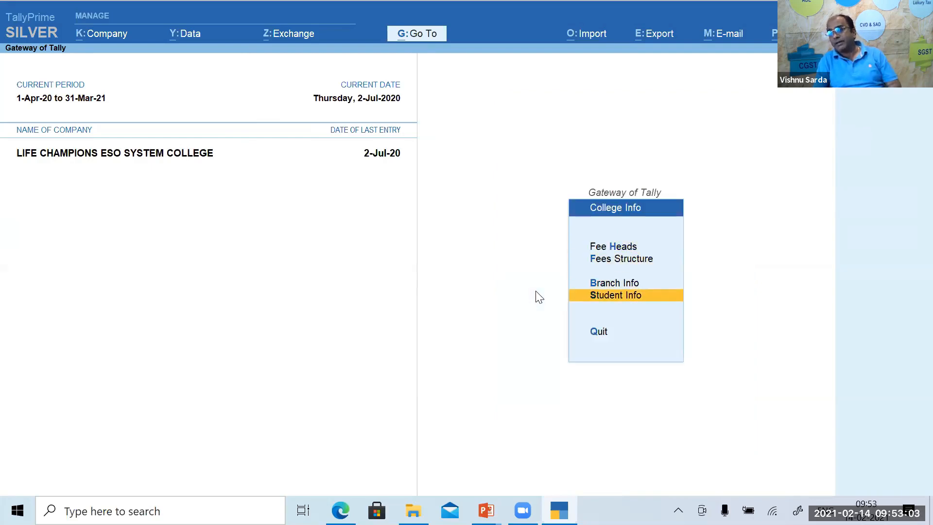
{"action": "key", "text": "Return"}
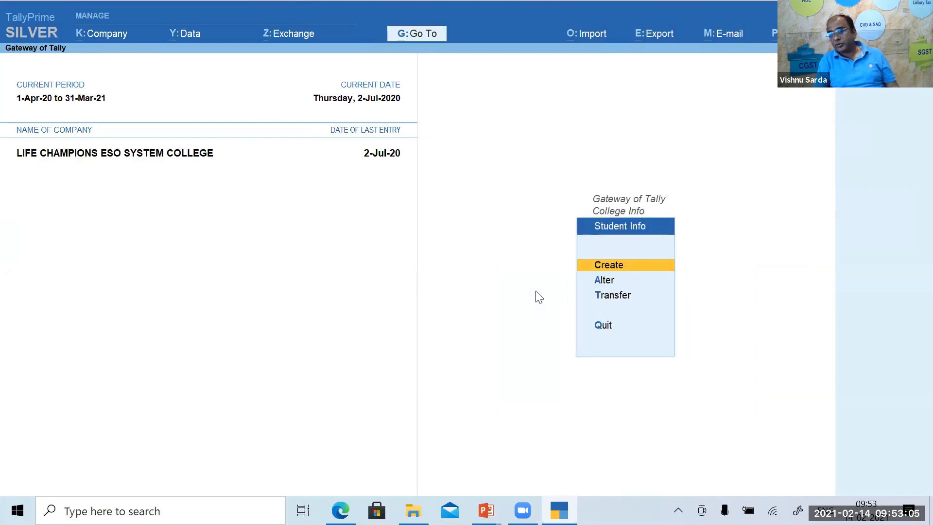
{"action": "key", "text": "Down"}
{"action": "key", "text": "Down"}
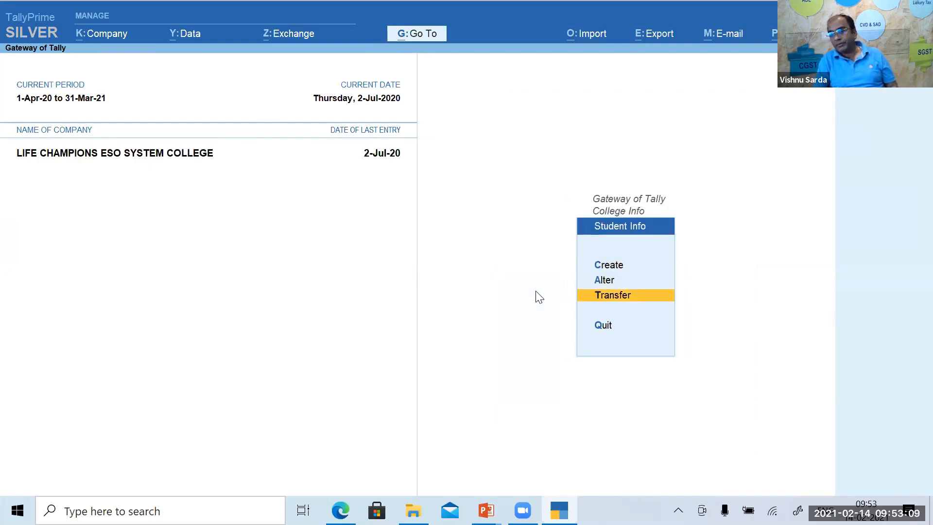
{"action": "key", "text": "Return"}
Mark all eight 11 Th Commerce Non Grant students and set 12th Commerce Non Grant as destination.
{"action": "key", "text": "Down"}
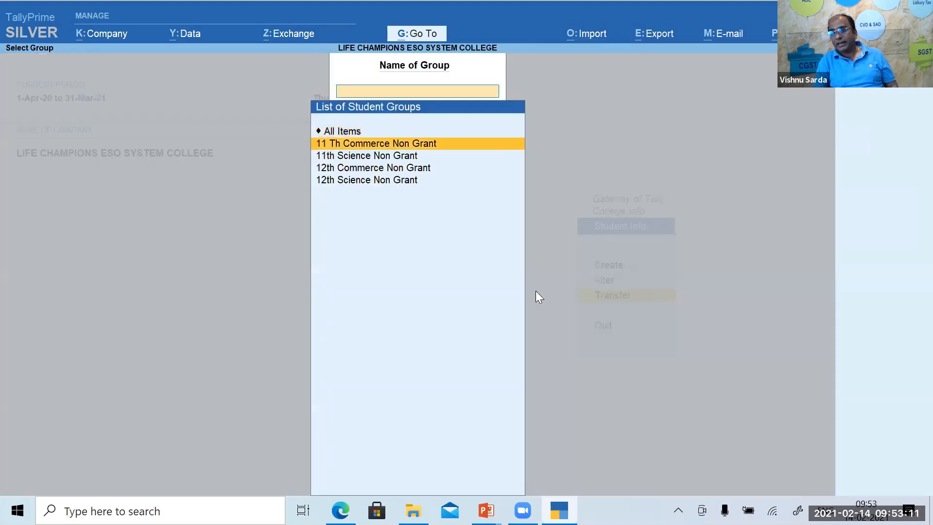
{"action": "key", "text": "Return"}
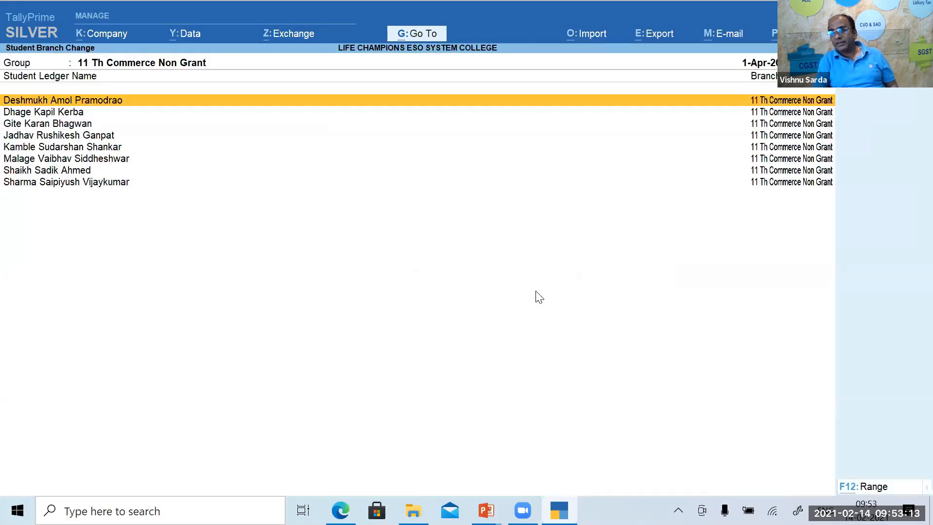
{"action": "key", "text": "ctrl"}
{"action": "key", "text": "shift+Down"}
{"action": "key", "text": "shift+Down"}
{"action": "key", "text": "shift+Down"}
{"action": "key", "text": "shift+Down"}
{"action": "key", "text": "shift+Down"}
{"action": "key", "text": "shift+Down"}
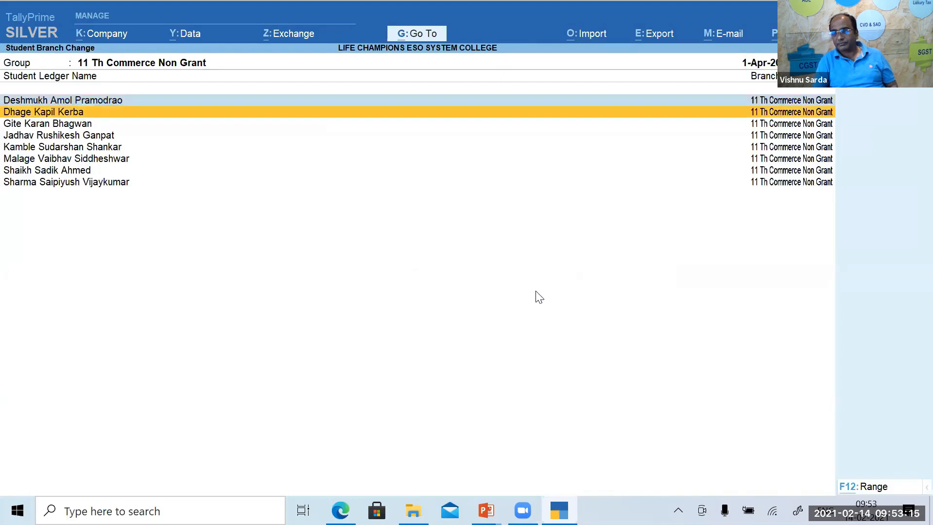
{"action": "key", "text": "shift+Down"}
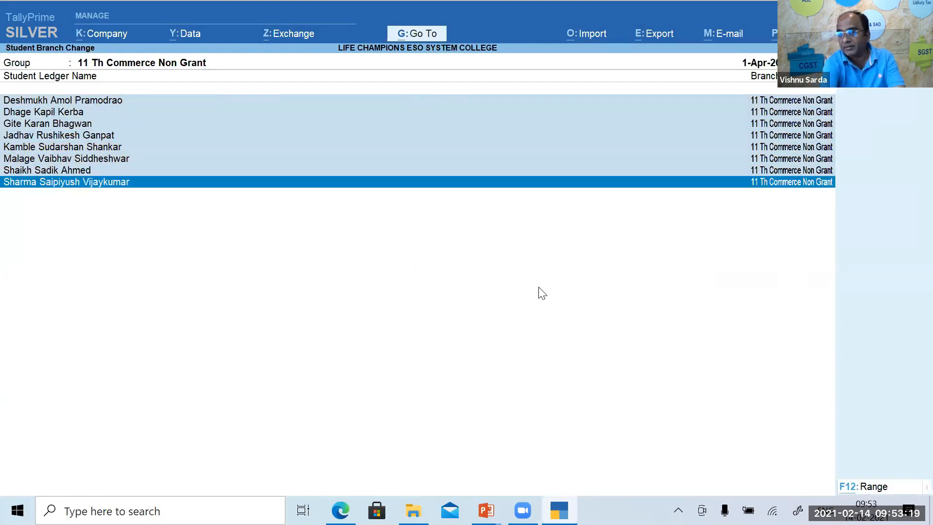
{"action": "key", "text": "Return"}
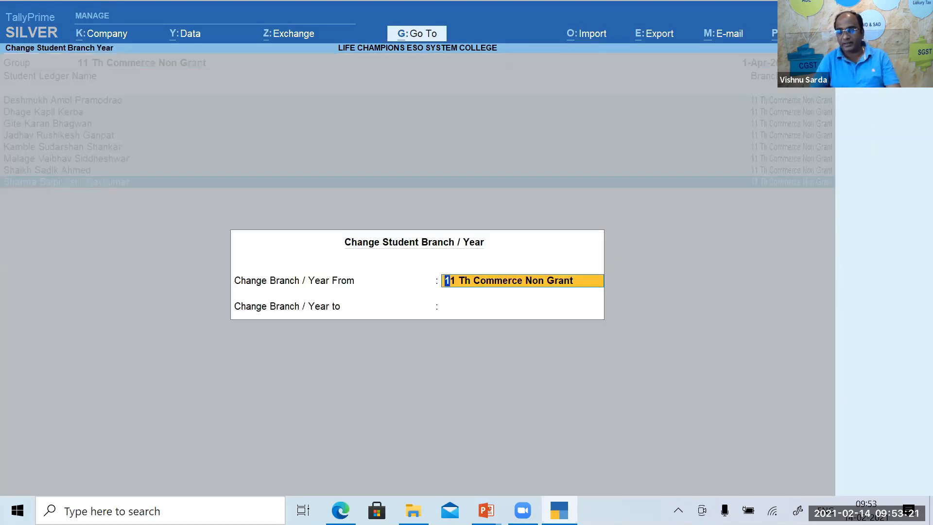
{"action": "key", "text": "Return"}
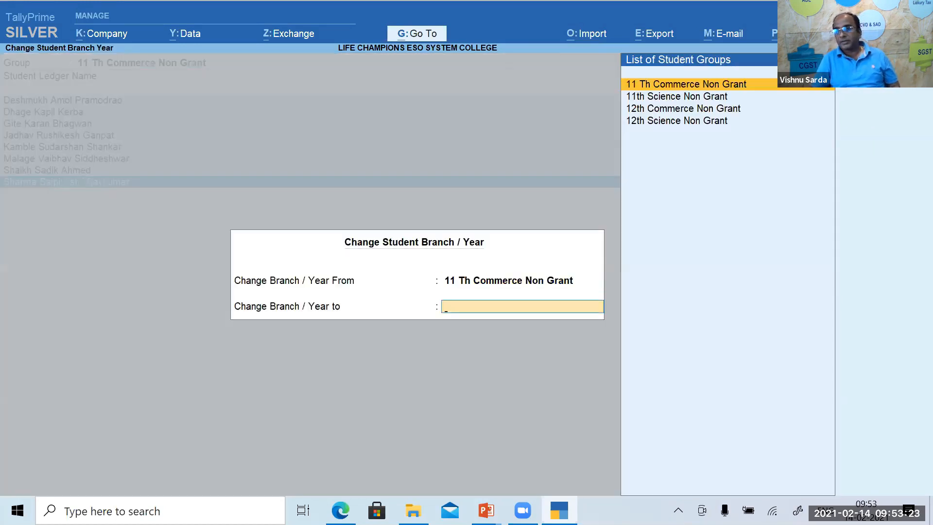
{"action": "key", "text": "Down"}
{"action": "key", "text": "Down"}
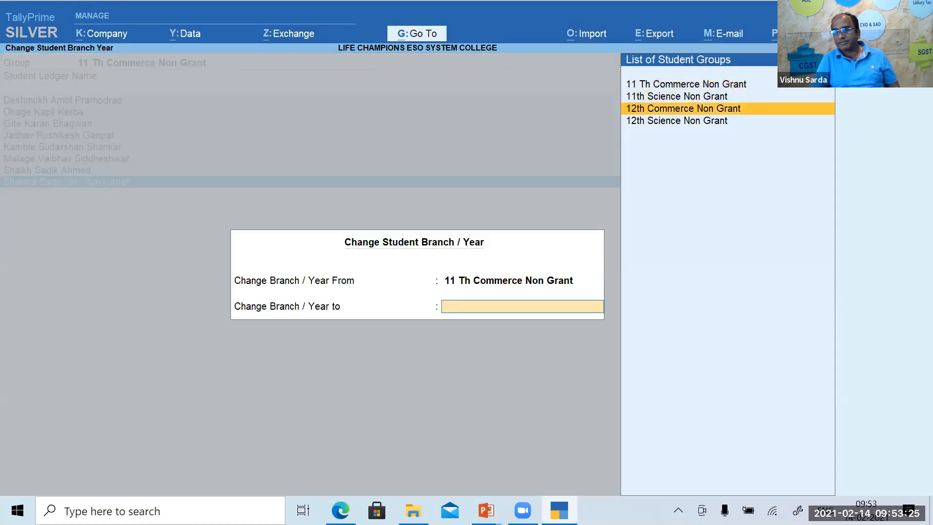
{"action": "key", "text": "Return"}
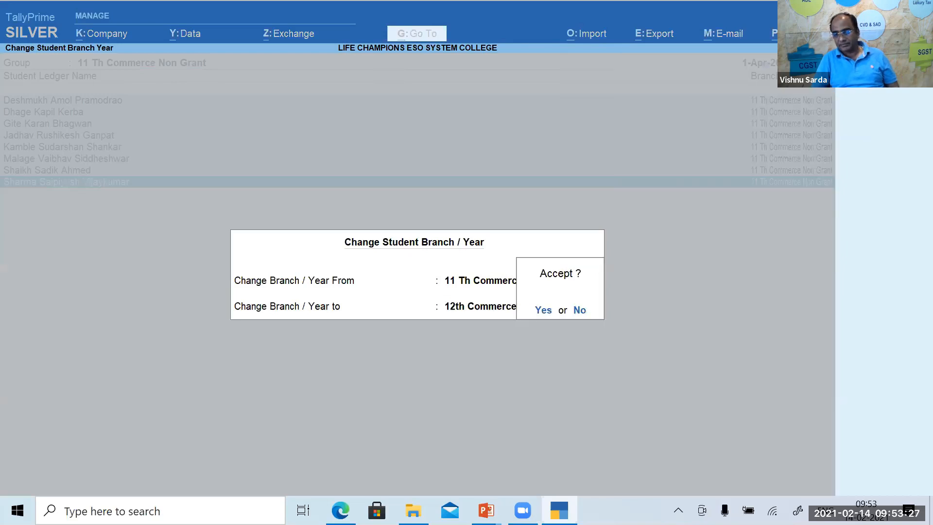
Accept the student transfer and check the Statistics report.
{"action": "key", "text": "Return"}
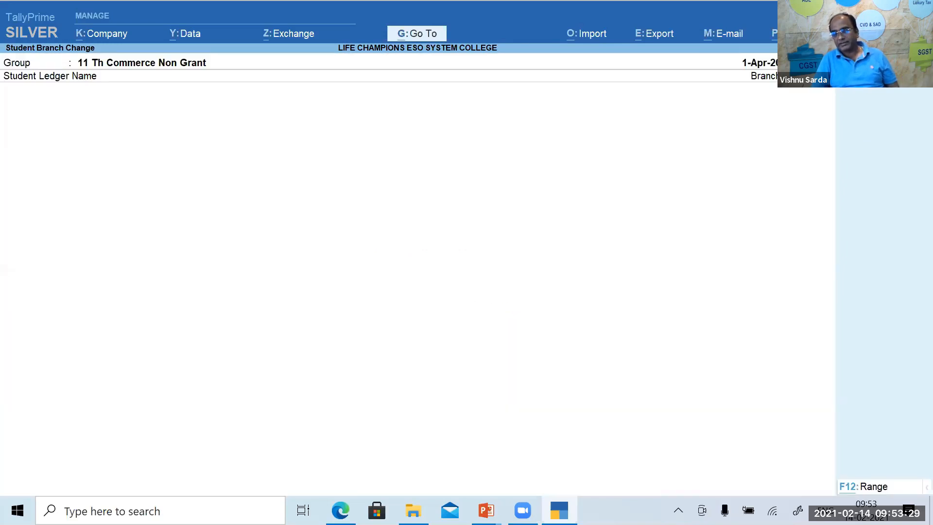
{"action": "key", "text": "Escape"}
{"action": "key", "text": "Escape"}
{"action": "key", "text": "Escape"}
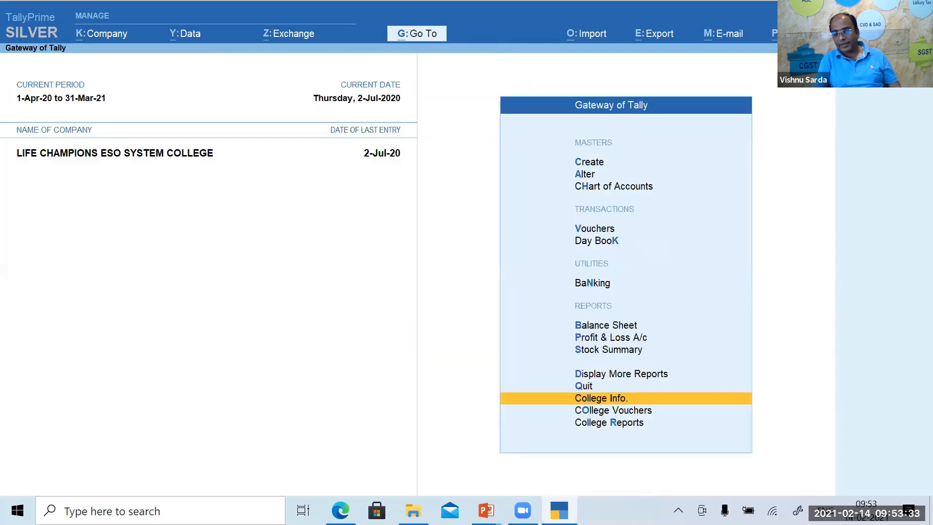
{"action": "key", "text": "d"}
{"action": "key", "text": "s"}
{"action": "key", "text": "s"}
{"action": "key", "text": "Down"}
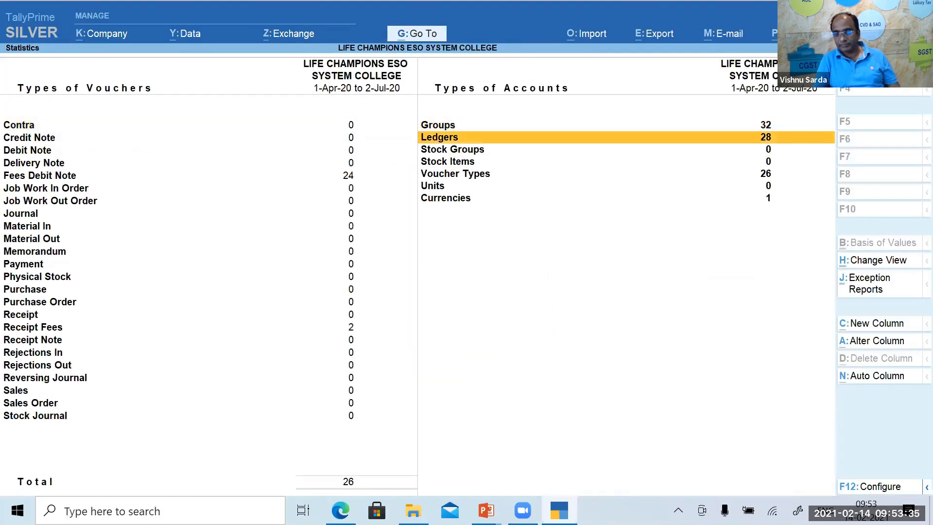
{"action": "key", "text": "Escape"}
{"action": "key", "text": "Escape"}
{"action": "key", "text": "Escape"}
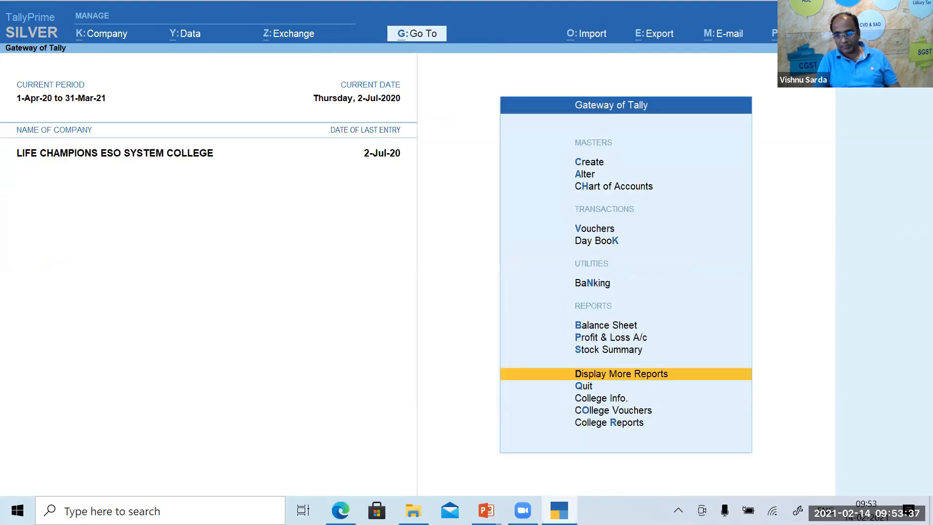
Drill from Profit & Loss and Balance Sheet through Sundry Debtors to 12th Commerce Non Grant's students.
{"action": "key", "text": "Up"}
{"action": "key", "text": "Up"}
{"action": "key", "text": "Return"}
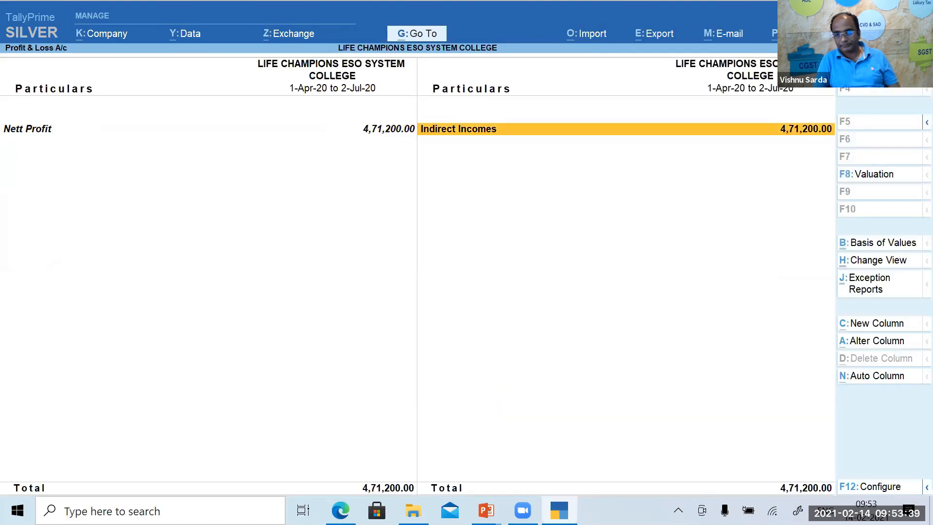
{"action": "key", "text": "Escape"}
{"action": "key", "text": "Up"}
{"action": "key", "text": "Return"}
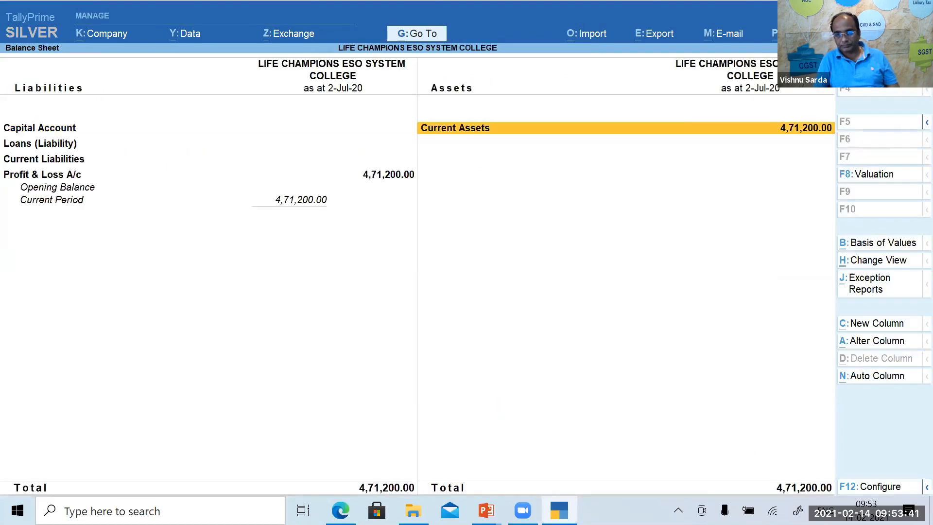
{"action": "key", "text": "Return"}
{"action": "key", "text": "Return"}
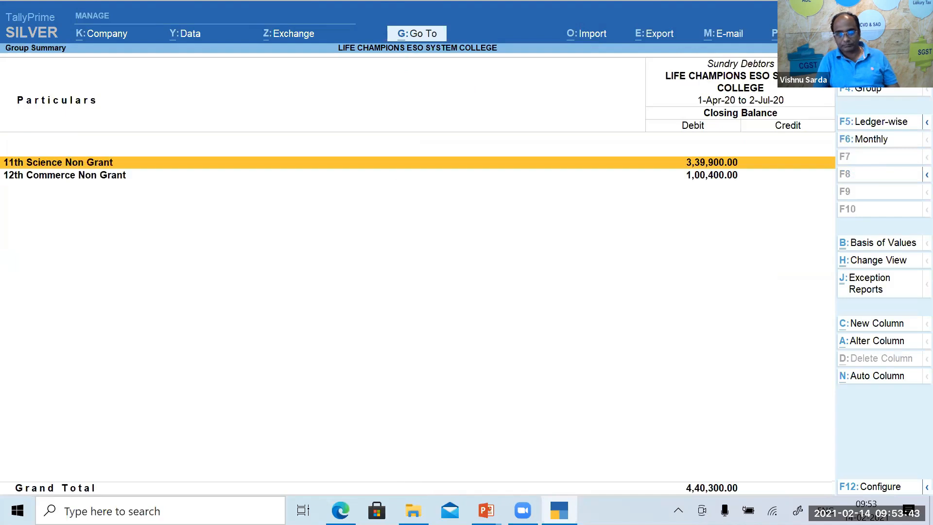
{"action": "key", "text": "Down"}
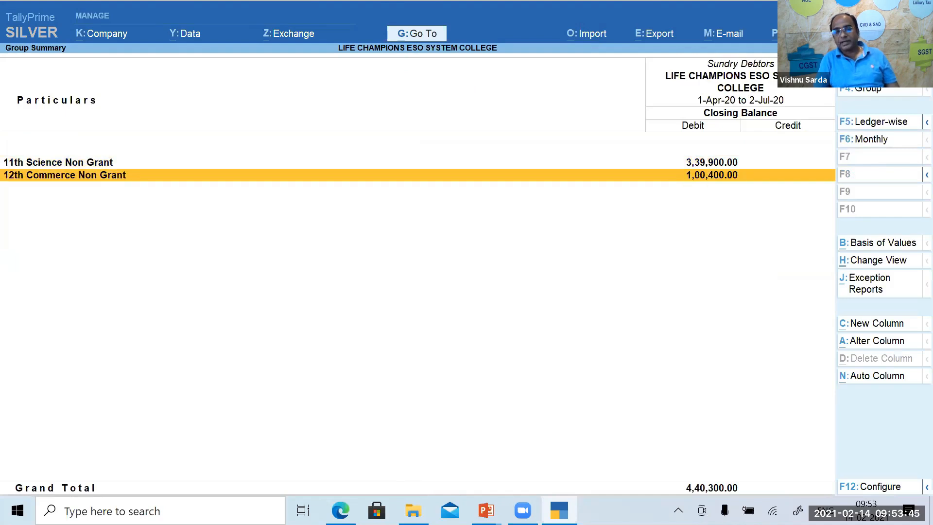
{"action": "key", "text": "Return"}
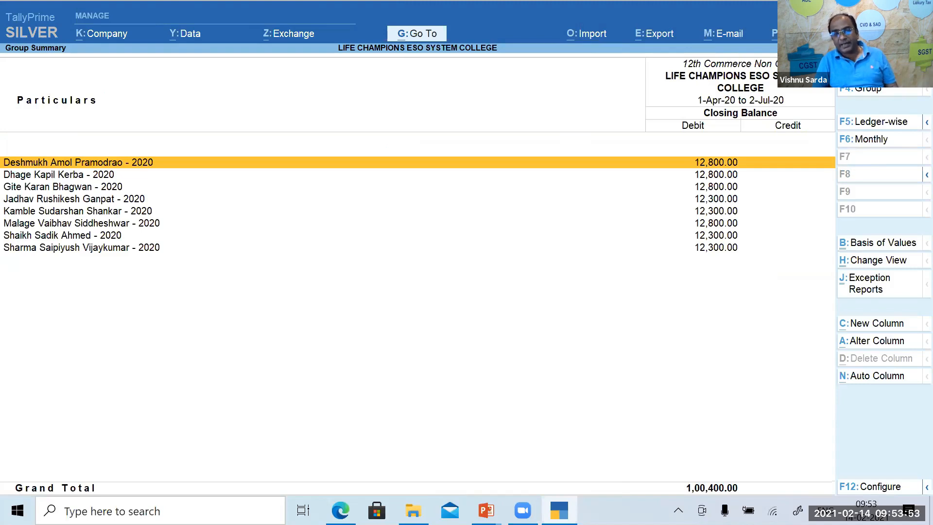
{"action": "key", "text": "Escape"}
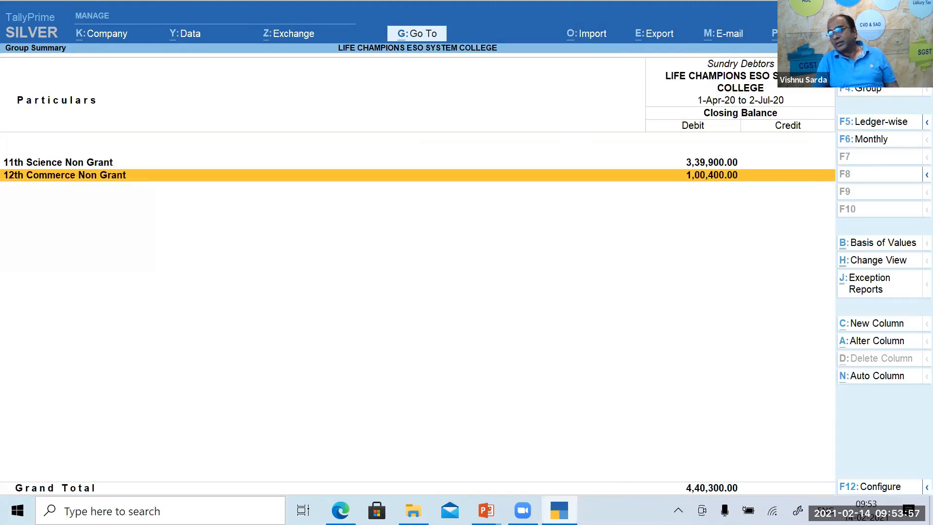
{"action": "key", "text": "Escape"}
{"action": "key", "text": "Escape"}
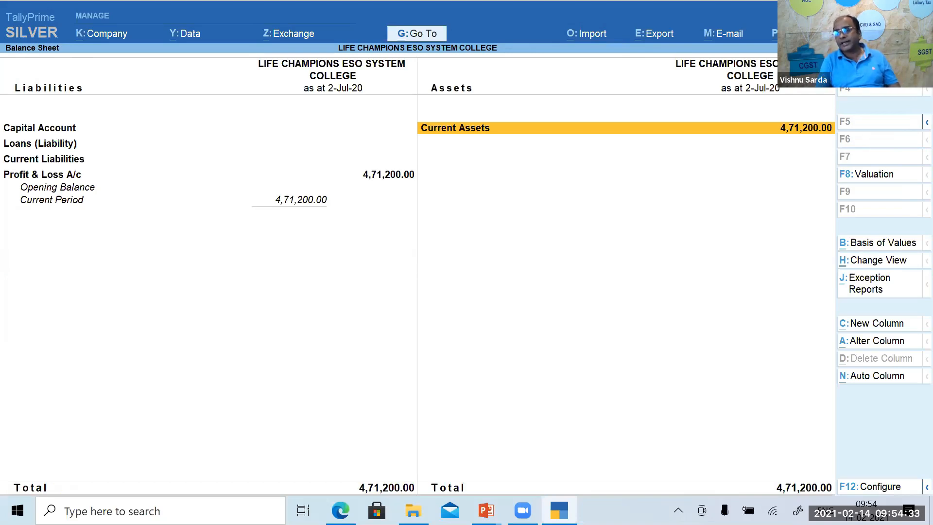
{"action": "key", "text": "Escape"}
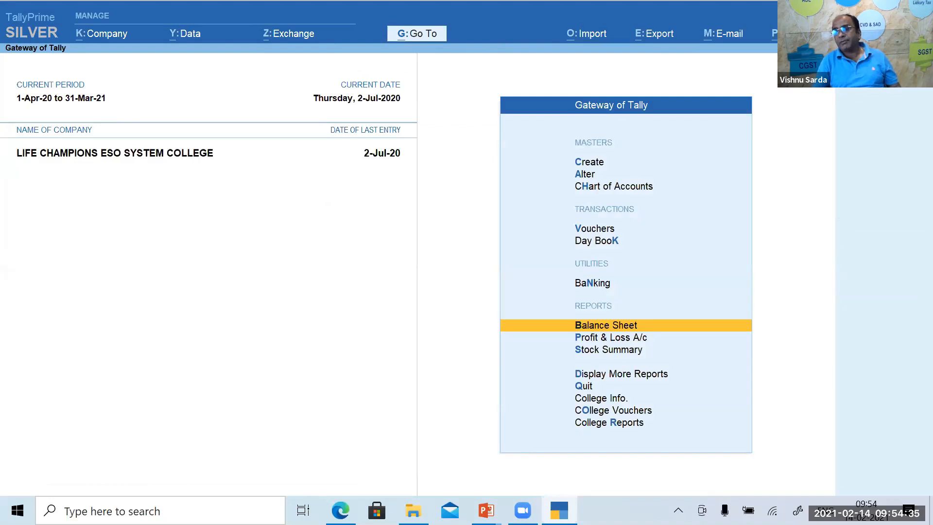
{"action": "key", "text": "Up"}
{"action": "key", "text": "Up"}
{"action": "key", "text": "Down"}
{"action": "key", "text": "Return"}
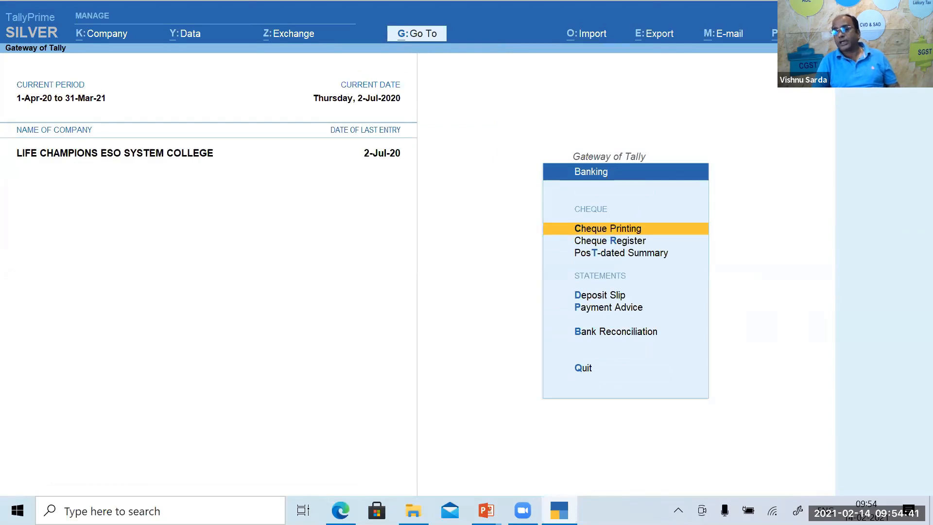
{"action": "key", "text": "Down"}
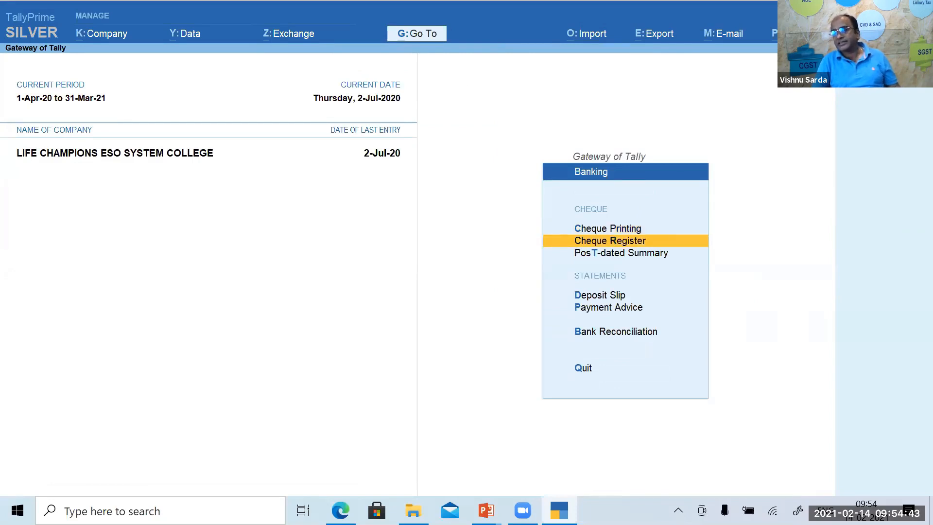
{"action": "key", "text": "Down"}
{"action": "key", "text": "Escape"}
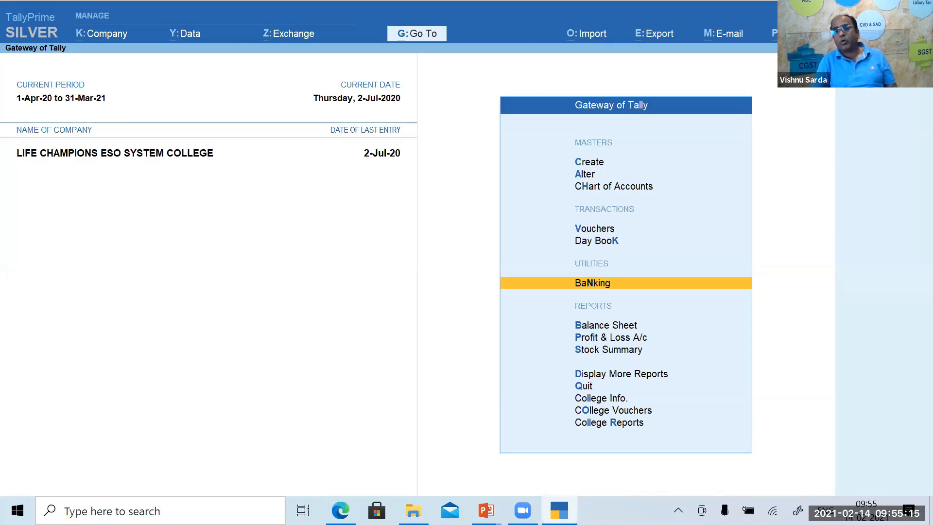
Browse the College Vouchers types such as New Admission and Fees Debit Note, then return to Gateway.
{"action": "key", "text": "Down"}
{"action": "key", "text": "Down"}
{"action": "key", "text": "Down"}
{"action": "key", "text": "Down"}
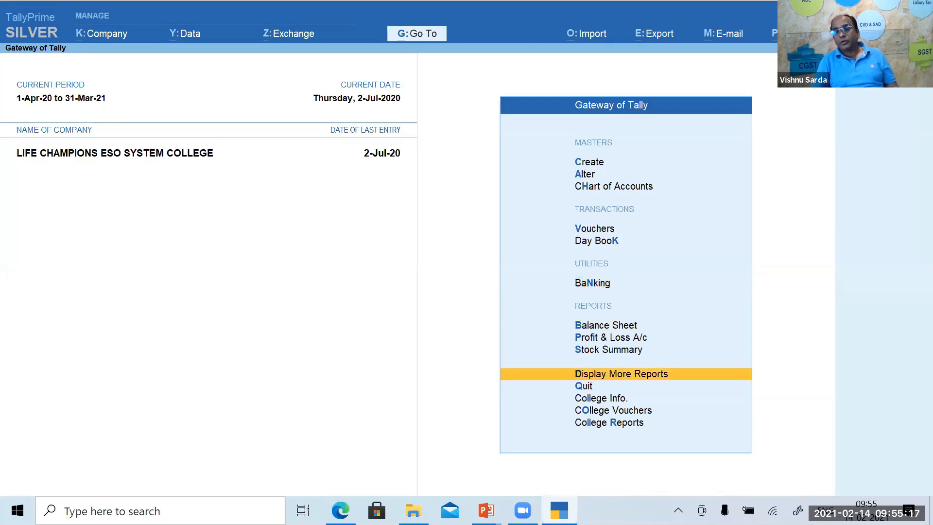
{"action": "key", "text": "Down"}
{"action": "key", "text": "Down"}
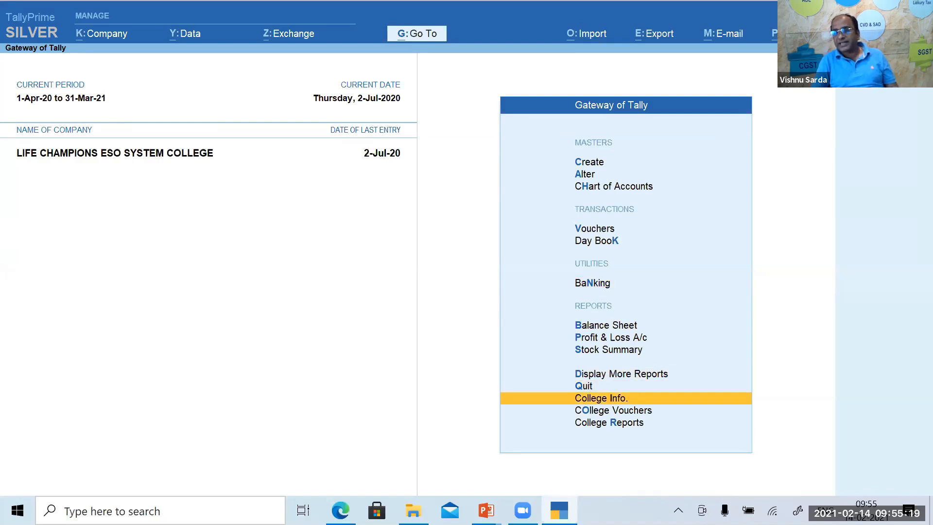
{"action": "key", "text": "Return"}
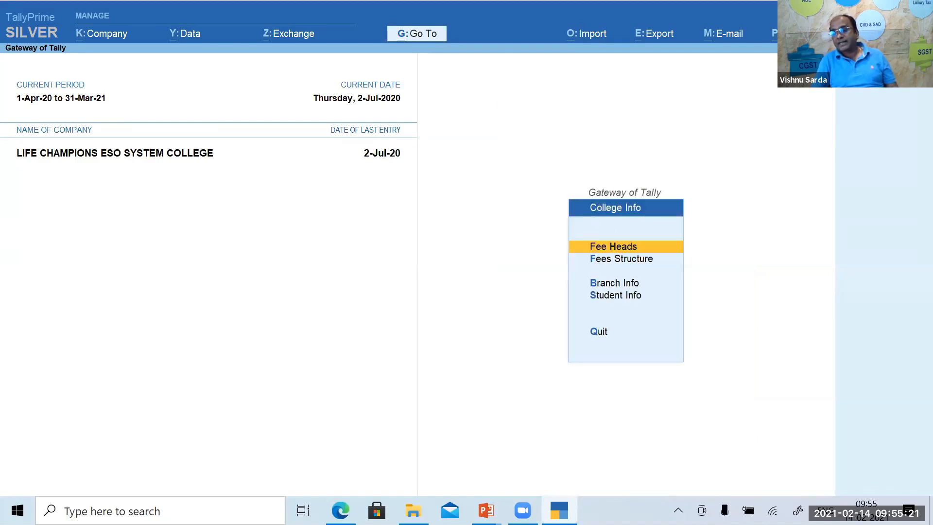
{"action": "key", "text": "Escape"}
{"action": "key", "text": "Down"}
{"action": "key", "text": "Return"}
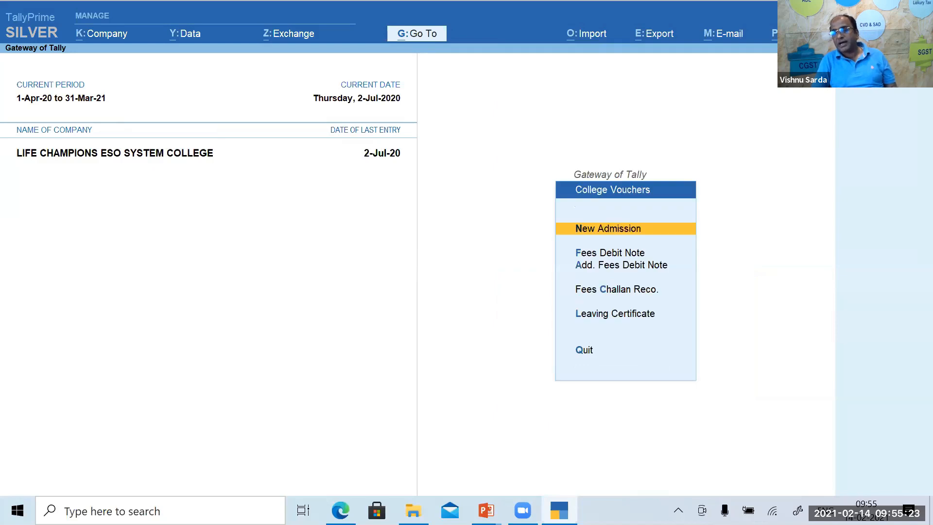
{"action": "key", "text": "Escape"}
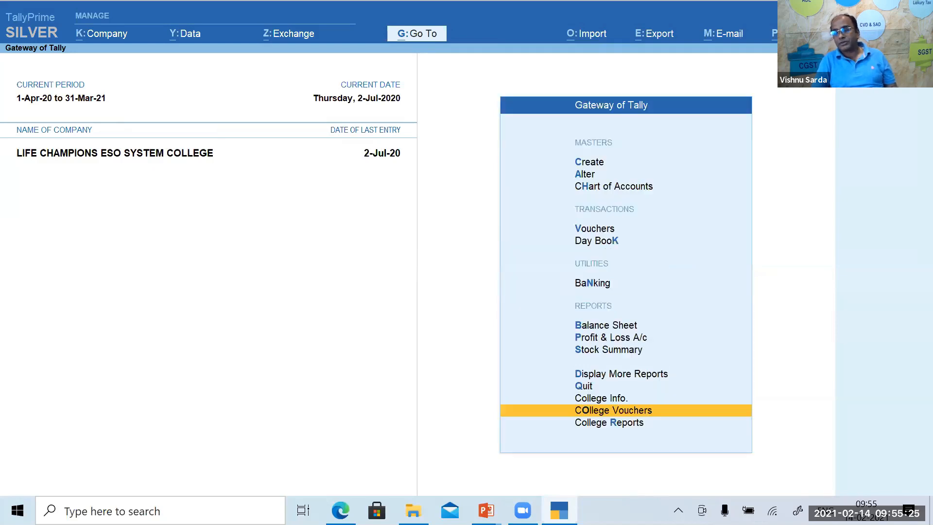
{"action": "key", "text": "Return"}
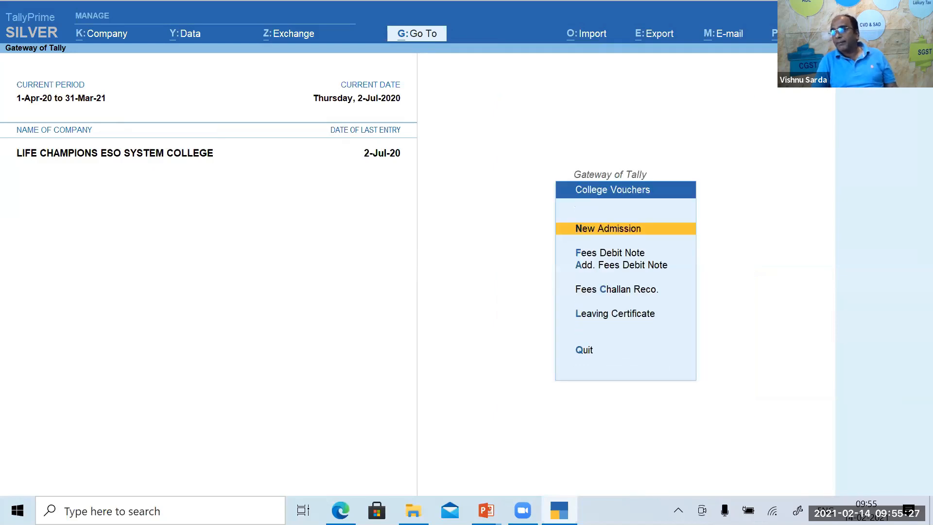
{"action": "key", "text": "Down"}
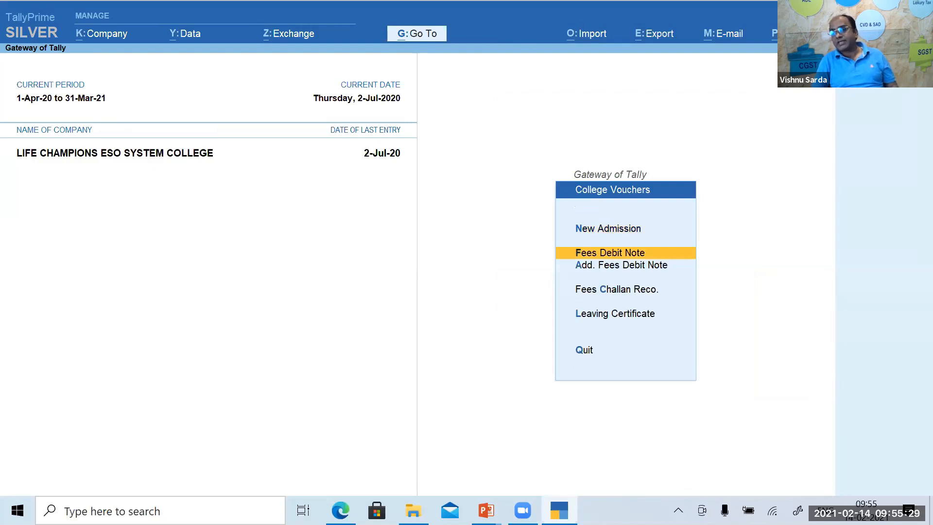
{"action": "key", "text": "Up"}
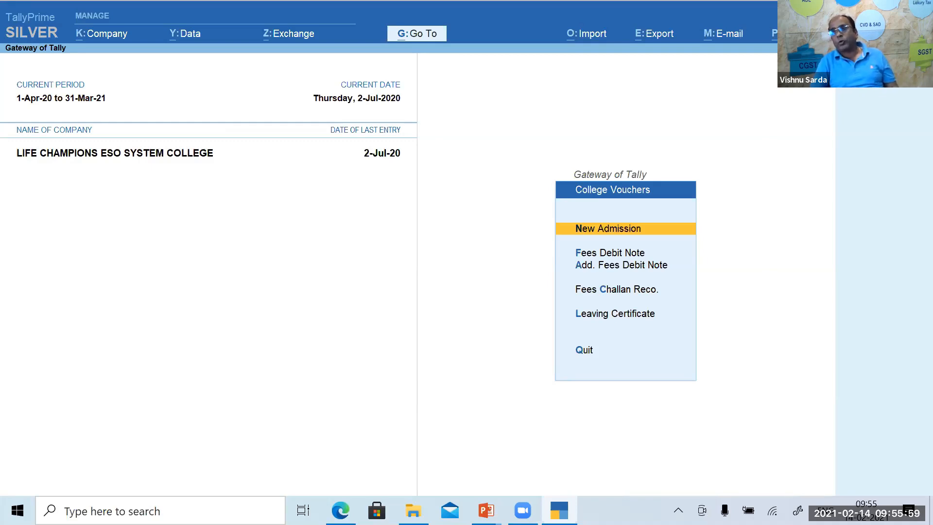
{"action": "key", "text": "Escape"}
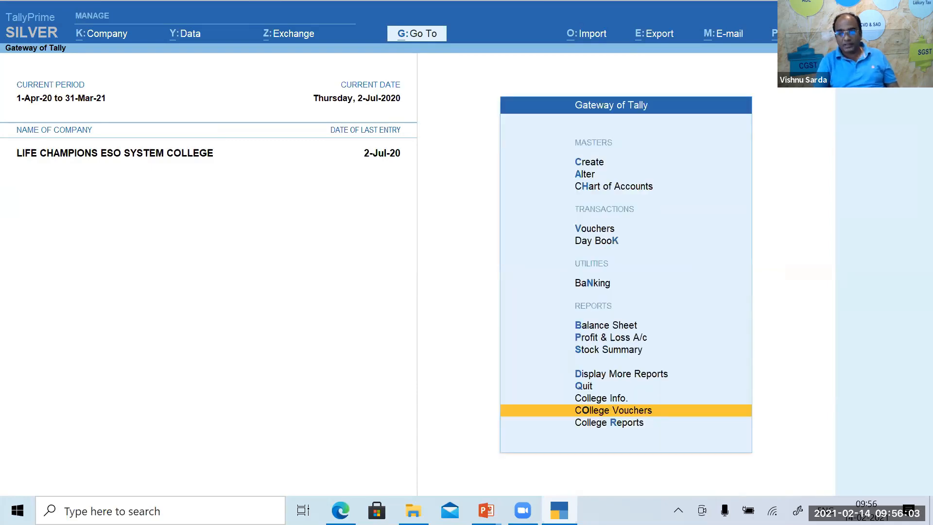
Open TDL Management for installed add-ons from the Help options.
{"action": "key", "text": "F1"}
{"action": "key", "text": "Up"}
{"action": "key", "text": "Up"}
{"action": "key", "text": "Up"}
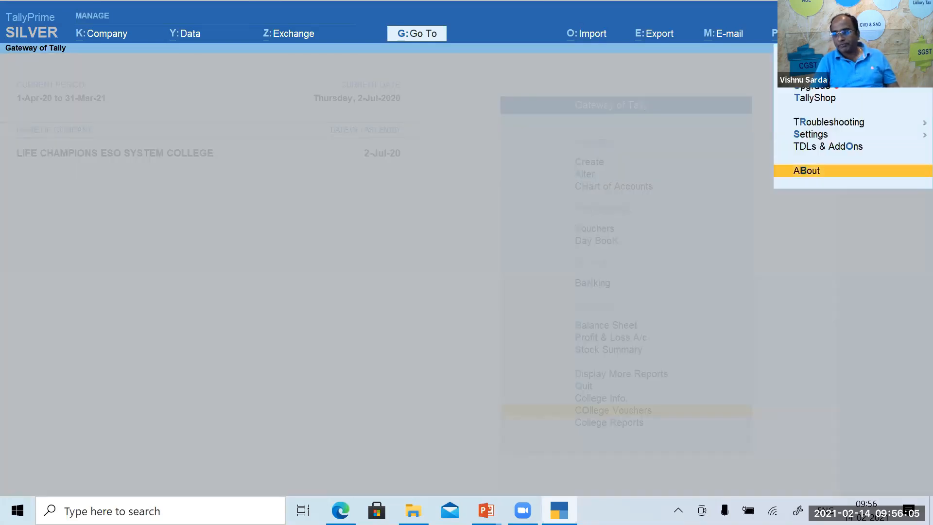
{"action": "key", "text": "Up"}
{"action": "key", "text": "Down"}
{"action": "key", "text": "Down"}
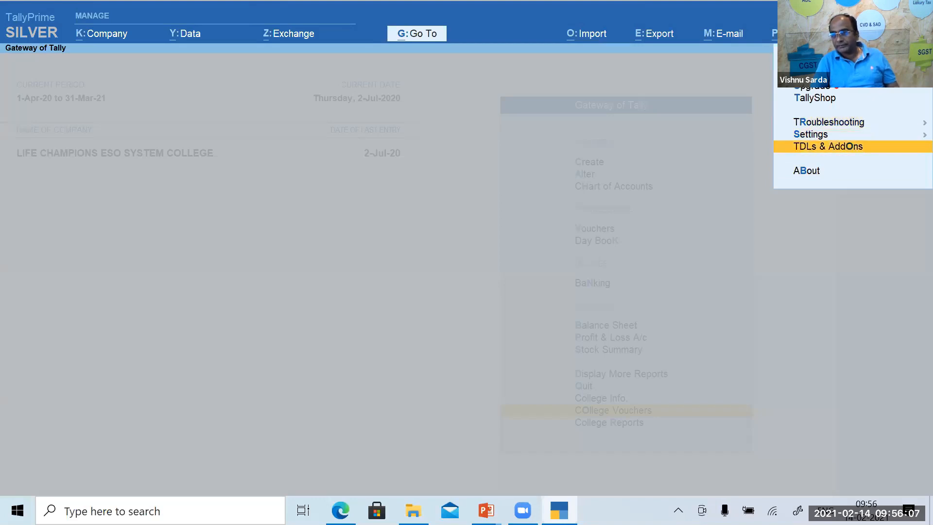
{"action": "key", "text": "Return"}
Try enabling the Student Image Module in Add-On Features, then cancel without saving.
{"action": "key", "text": "F6"}
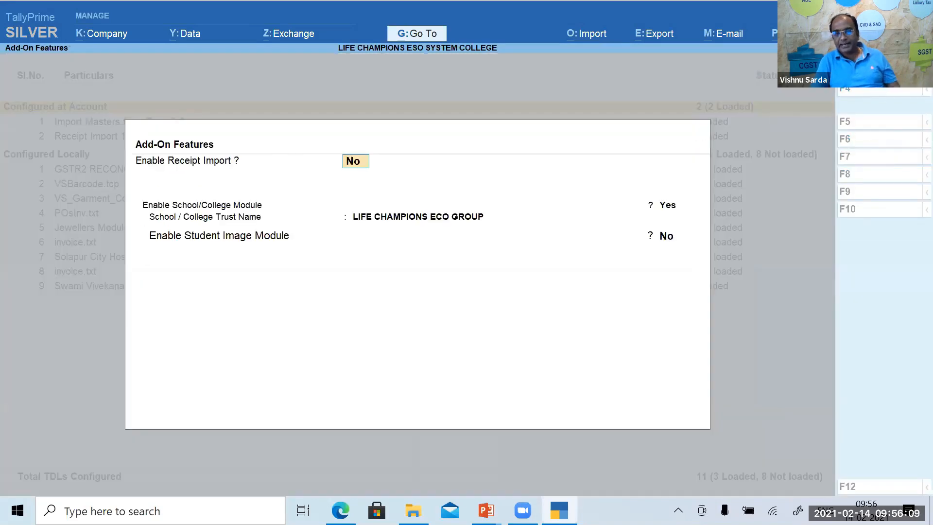
{"action": "key", "text": "Return"}
{"action": "key", "text": "Return"}
{"action": "key", "text": "Return"}
{"action": "type", "text": "y"}
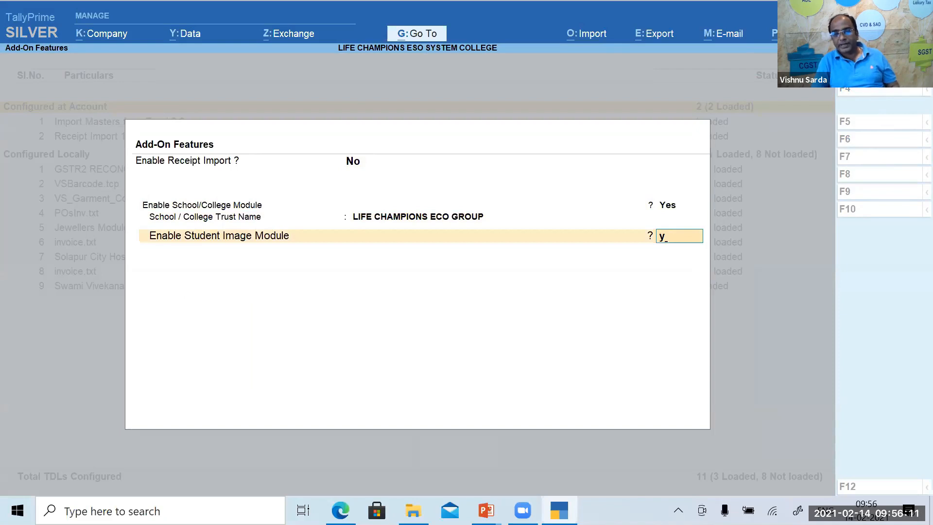
{"action": "key", "text": "Return"}
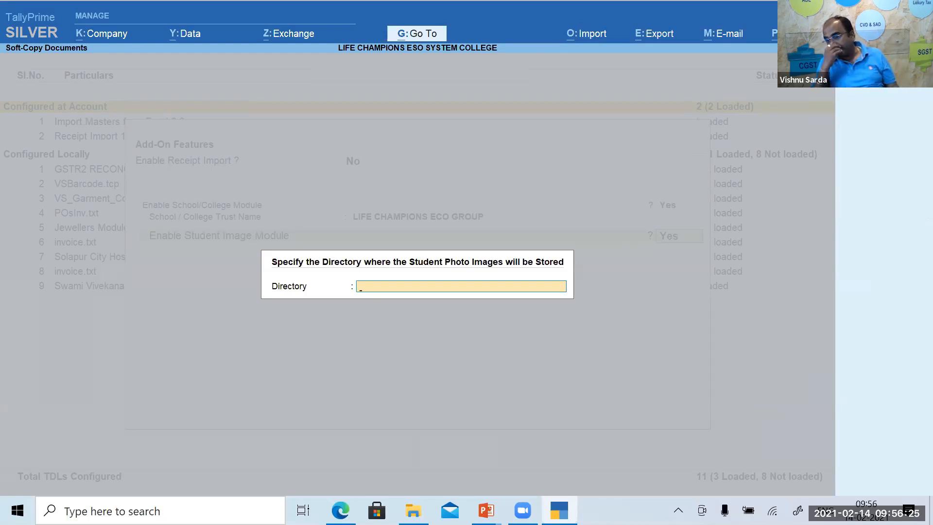
{"action": "key", "text": "Escape"}
{"action": "key", "text": "y"}
{"action": "key", "text": "Escape"}
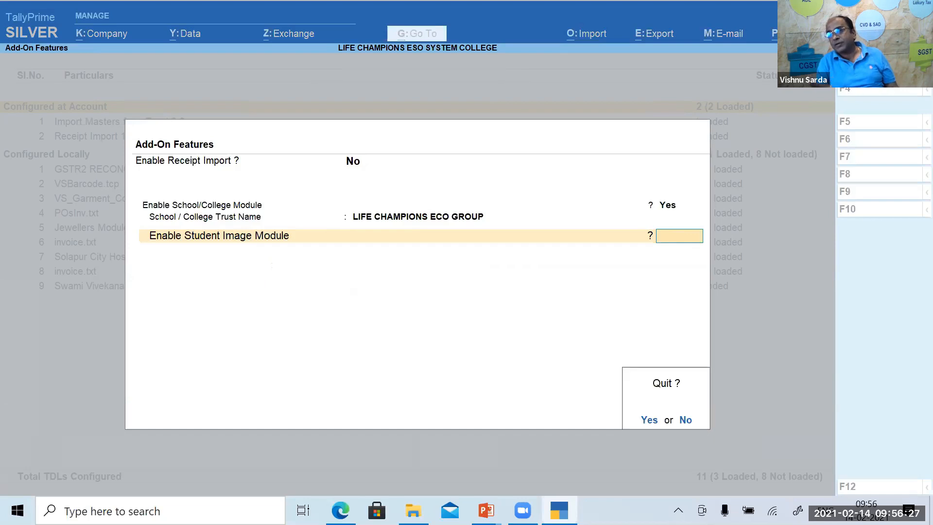
{"action": "key", "text": "y"}
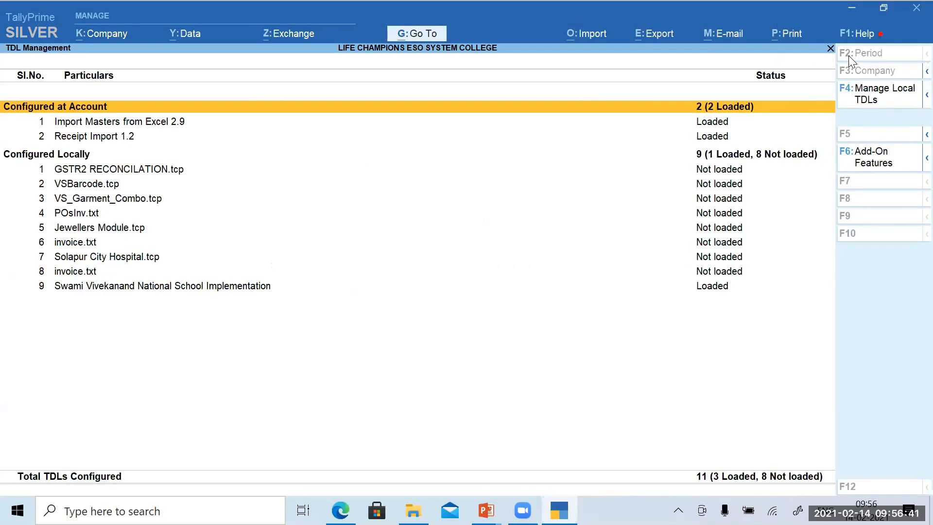
Click elsewhere on screen and bring focus back to TallyPrime's TDL Management list.
{"action": "left_click", "coordinate": [252, 434]}
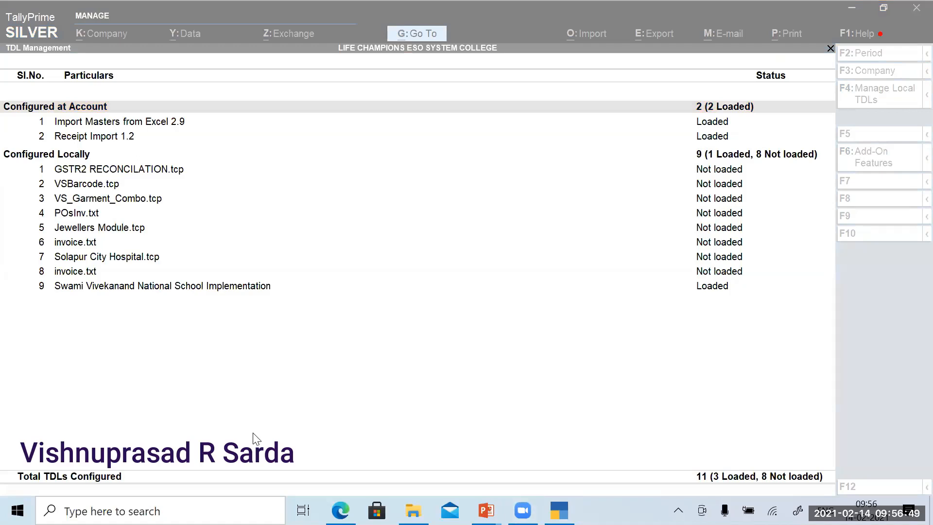
{"action": "left_click", "coordinate": [680, 351]}
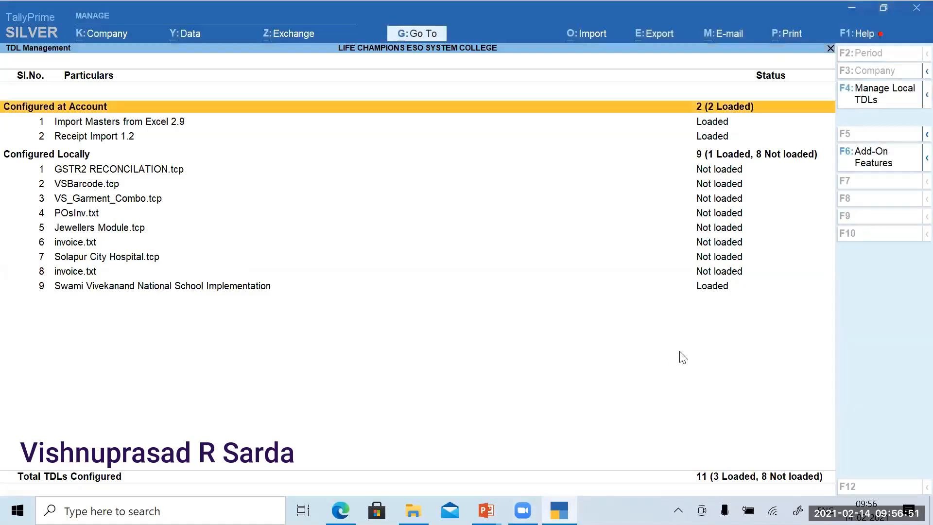
{"action": "left_click", "coordinate": [514, 114]}
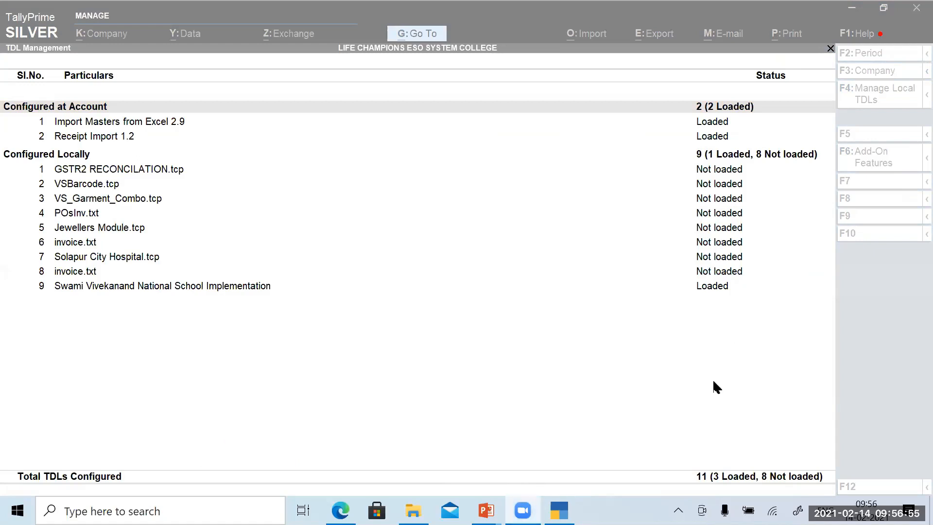
{"action": "left_click", "coordinate": [599, 287]}
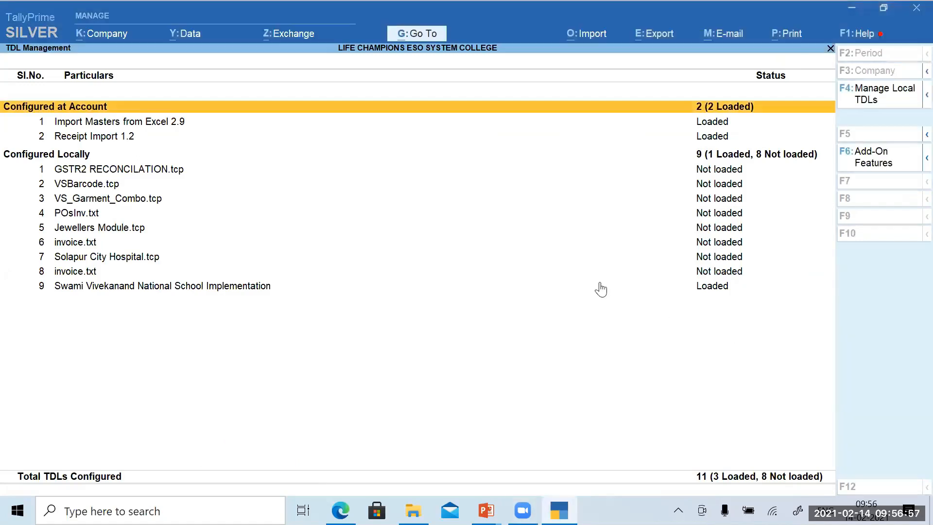
Return to the Gateway and reopen the 500.00 Fees Debit Note under the Receipt Fees voucher type.
{"action": "key", "text": "Escape"}
{"action": "key", "text": "Escape"}
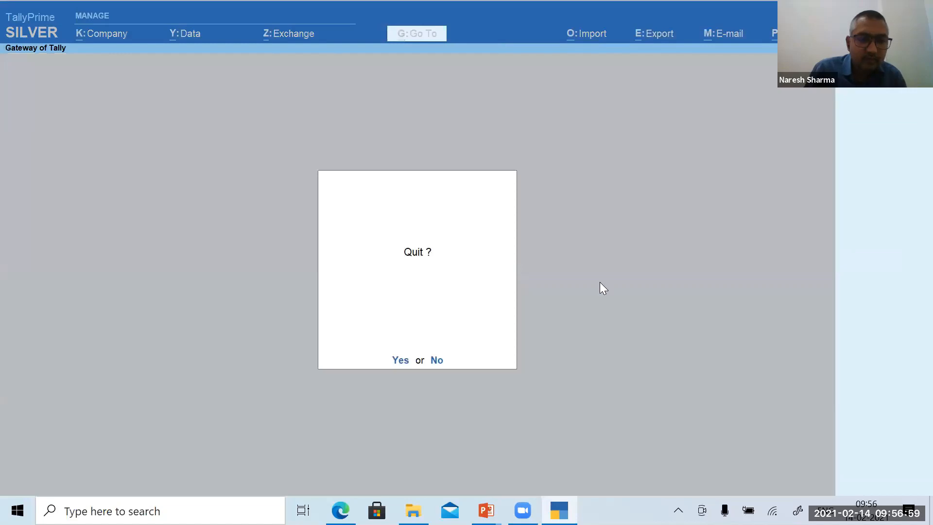
{"action": "key", "text": "Escape"}
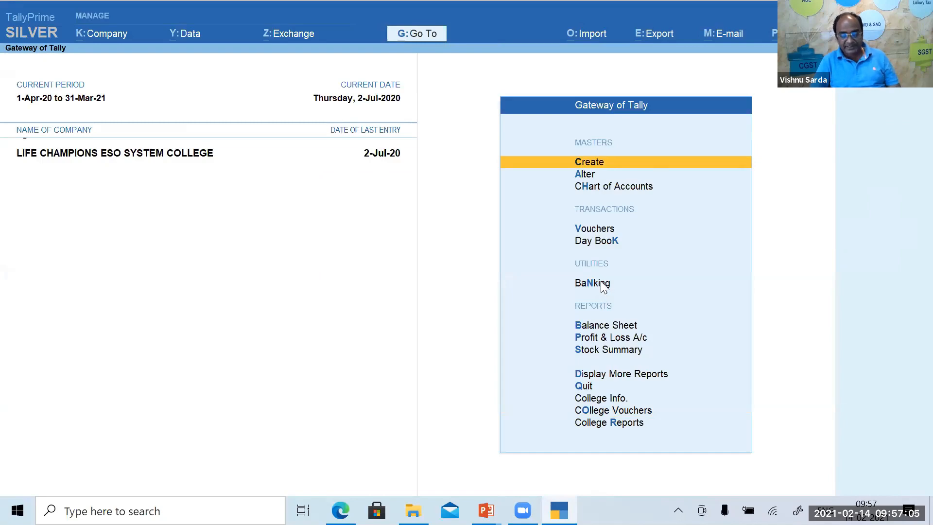
{"action": "key", "text": "v"}
{"action": "key", "text": "F6"}
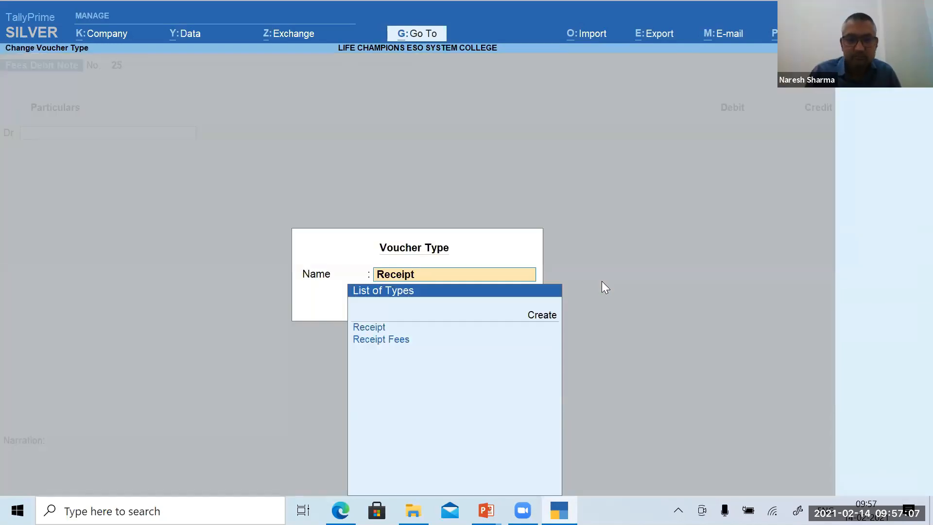
{"action": "key", "text": "Down"}
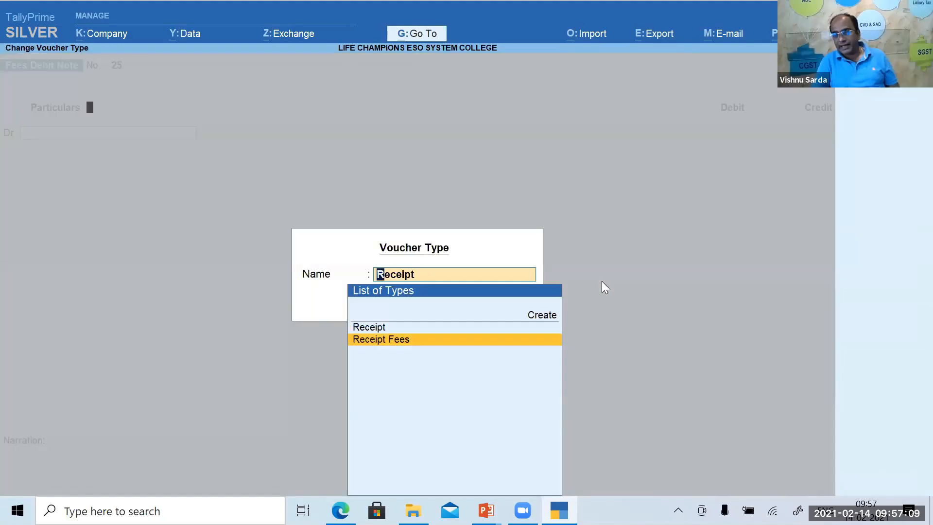
{"action": "key", "text": "Return"}
{"action": "key", "text": "Page_Up"}
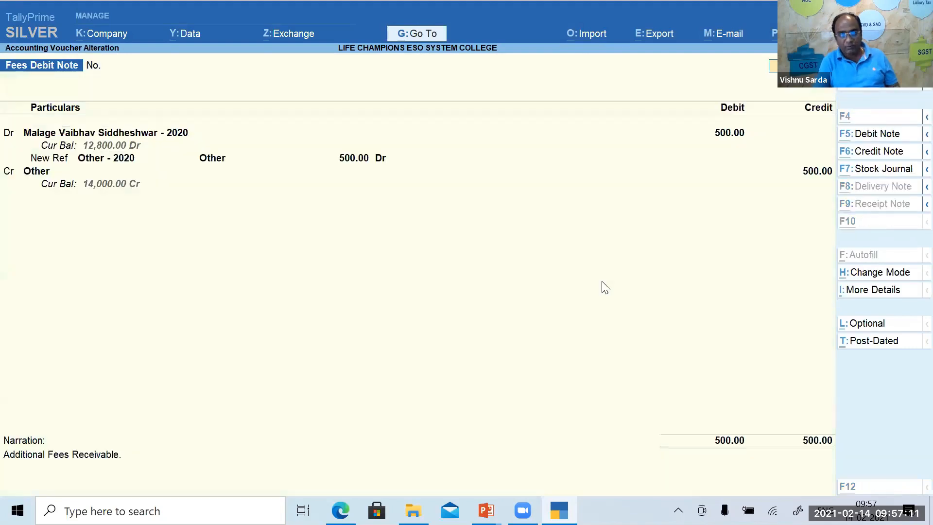
Preview the Debit Note printout, then close the preview and print settings.
{"action": "key", "text": "ctrl+p"}
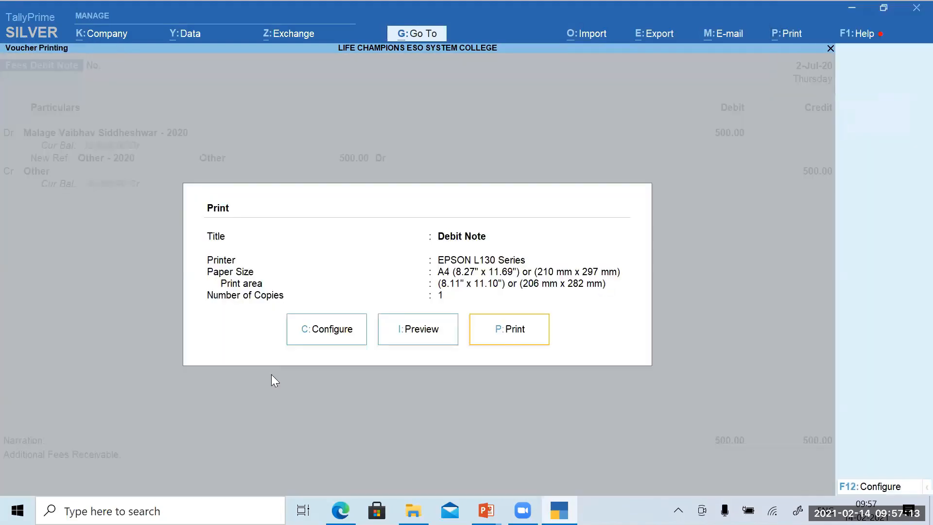
{"action": "left_click", "coordinate": [418, 328]}
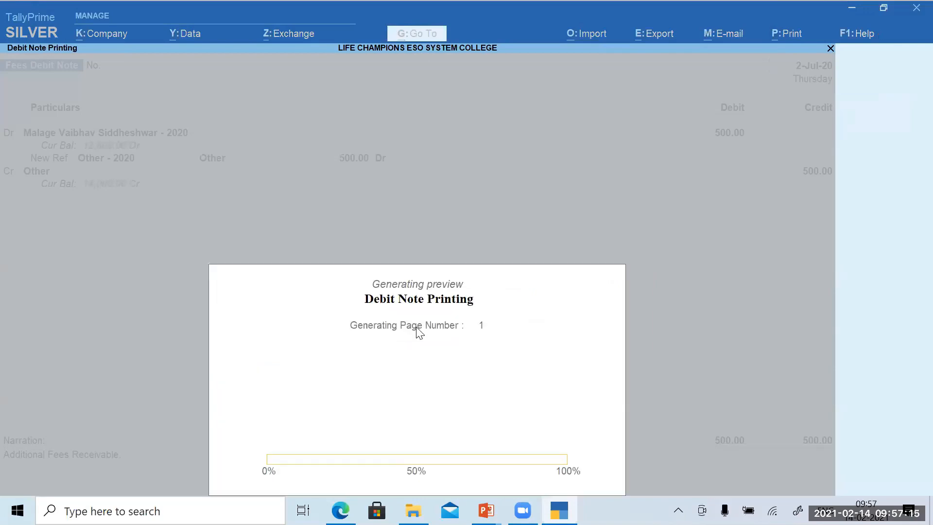
{"action": "key", "text": "Escape"}
{"action": "key", "text": "Escape"}
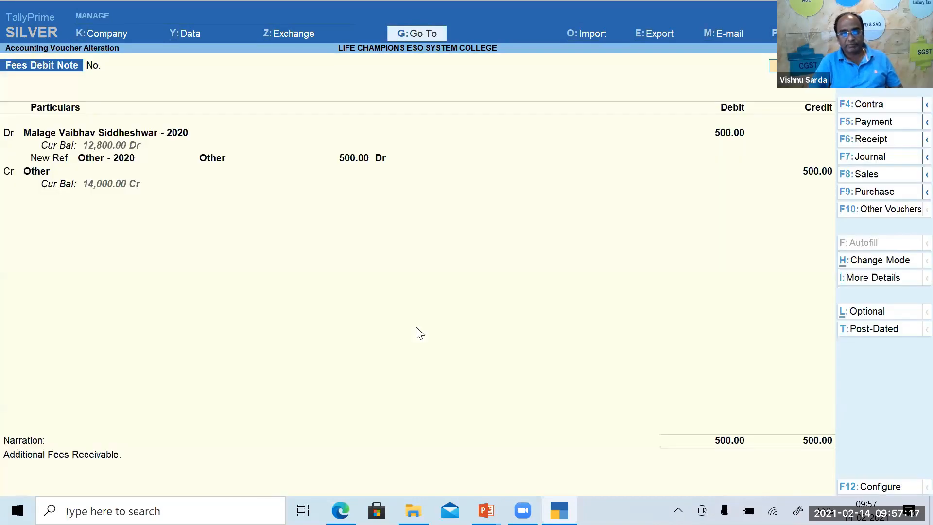
{"action": "key", "text": "Escape"}
{"action": "key", "text": "Escape"}
{"action": "key", "text": "Escape"}
{"action": "key", "text": "Escape"}
{"action": "key", "text": "Escape"}
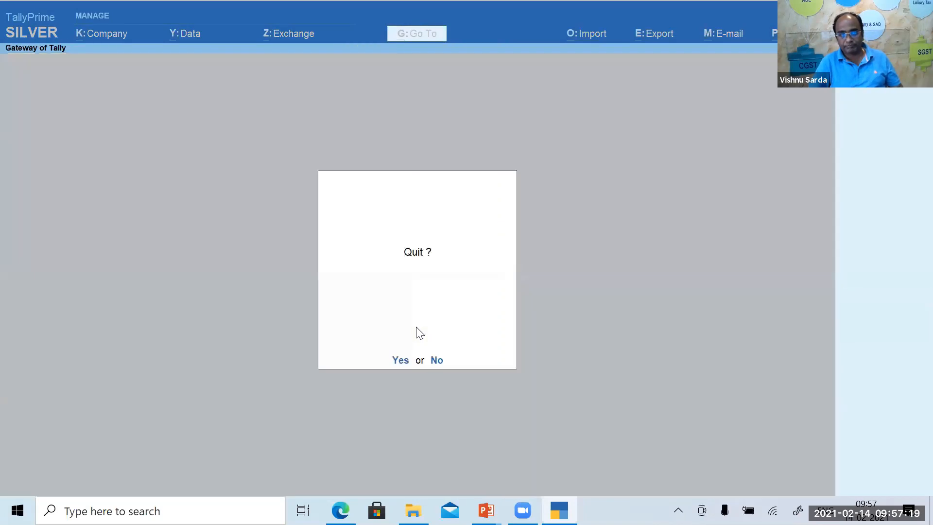
Open the July list of Receipt Fees vouchers from the Statistics report.
{"action": "key", "text": "n"}
{"action": "key", "text": "d"}
{"action": "key", "text": "s"}
{"action": "key", "text": "s"}
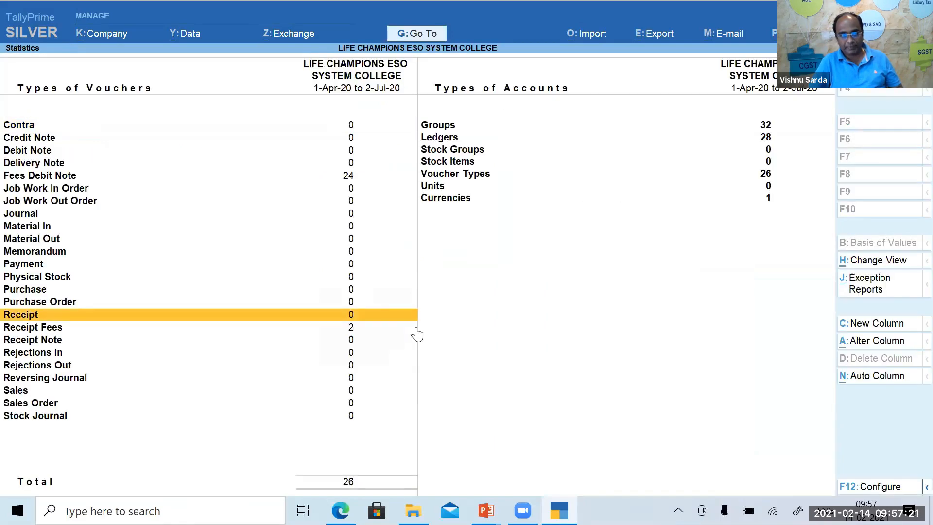
{"action": "key", "text": "Return"}
{"action": "key", "text": "Return"}
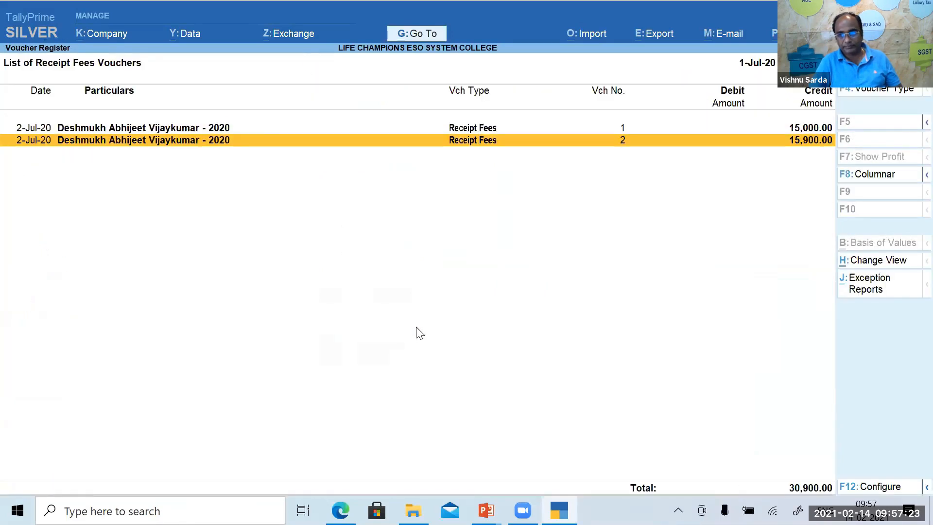
{"action": "key", "text": "Up"}
{"action": "key", "text": "Down"}
Preview and enlarge the 15,900.00 Tution Fees receipt for voucher 2, then return to the Gateway.
{"action": "key", "text": "Return"}
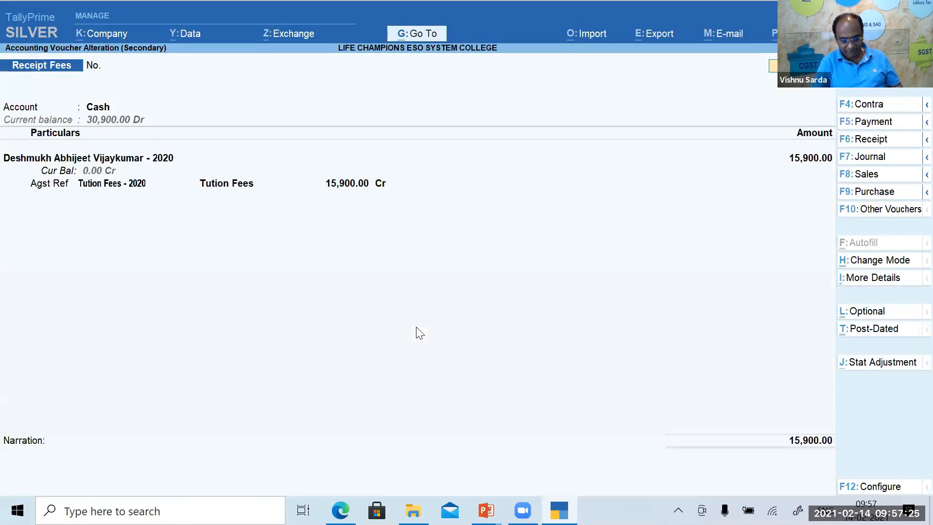
{"action": "key", "text": "alt+p"}
{"action": "key", "text": "Return"}
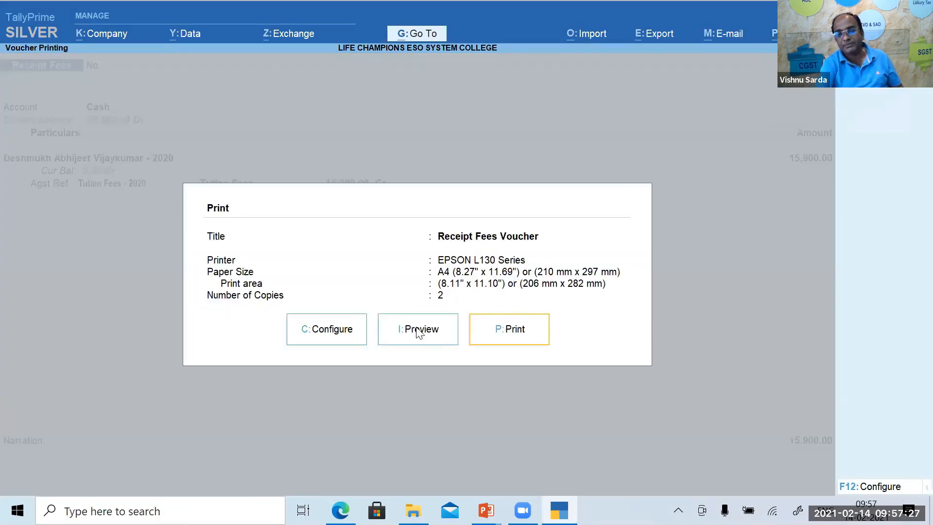
{"action": "key", "text": "i"}
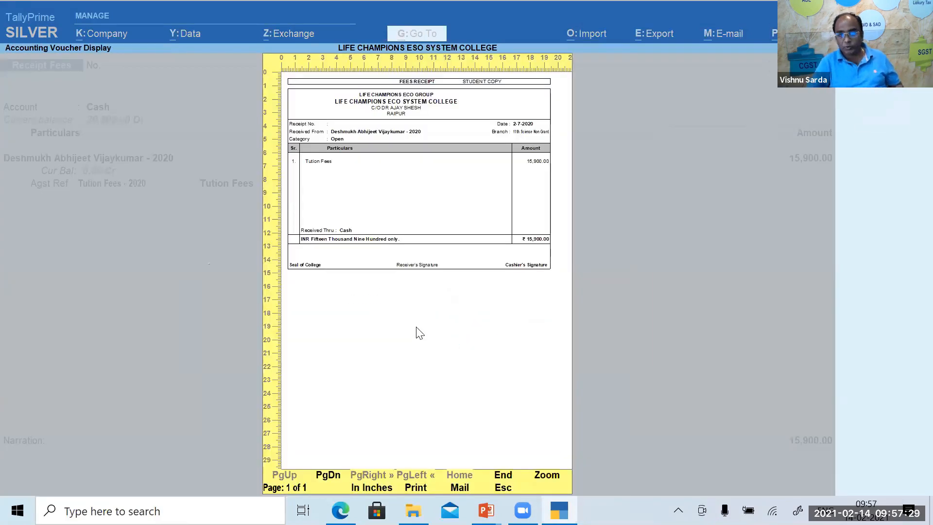
{"action": "key", "text": "alt+z"}
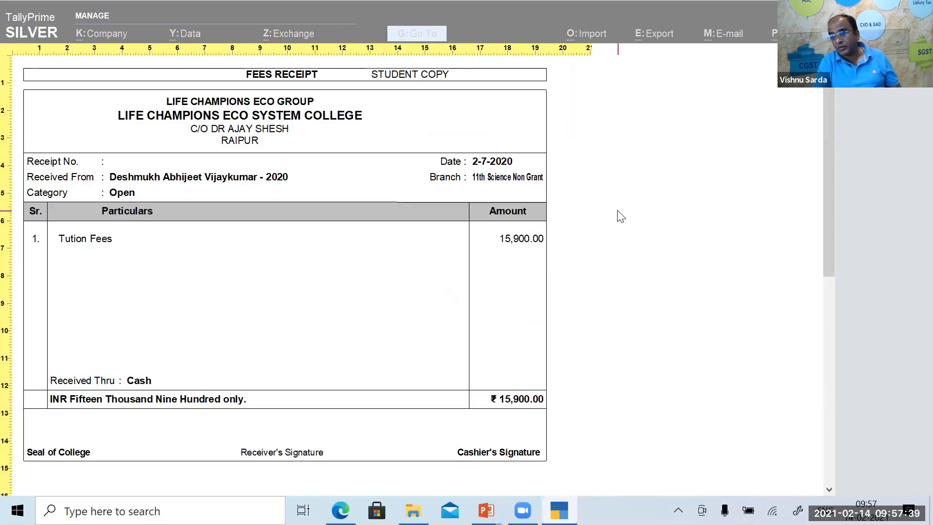
{"action": "key", "text": "Escape"}
{"action": "key", "text": "Escape"}
{"action": "key", "text": "Escape"}
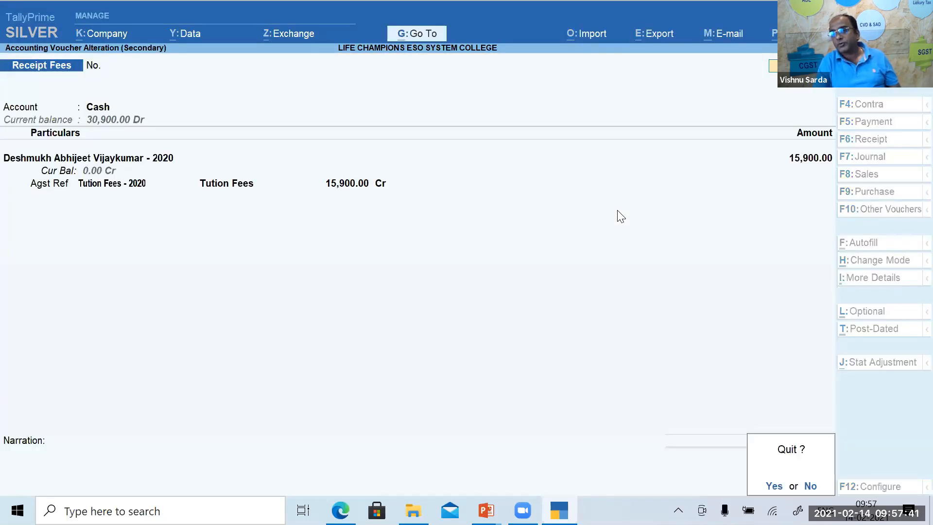
{"action": "key", "text": "y"}
{"action": "key", "text": "Escape"}
{"action": "key", "text": "Escape"}
{"action": "key", "text": "Escape"}
{"action": "key", "text": "Escape"}
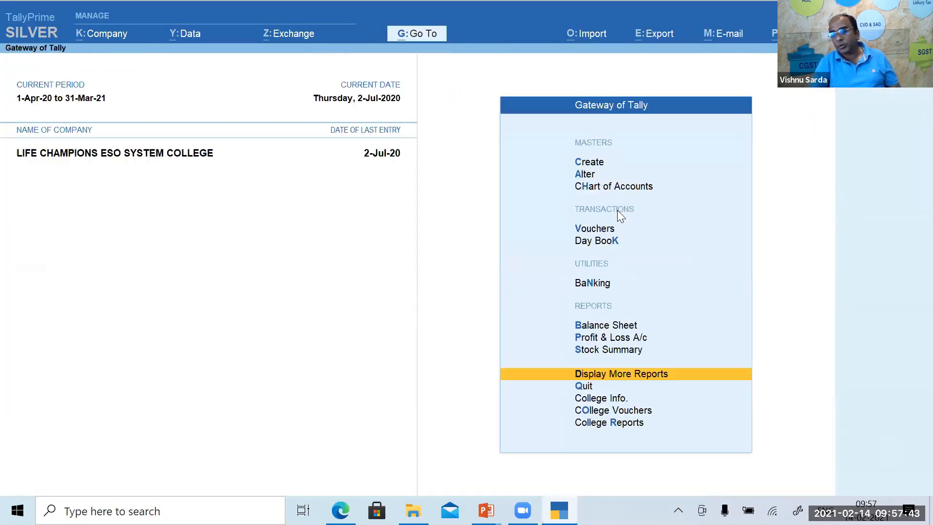
Start a new voucher and switch its type to plain Receipt.
{"action": "key", "text": "Down"}
{"action": "key", "text": "Down"}
{"action": "key", "text": "Down"}
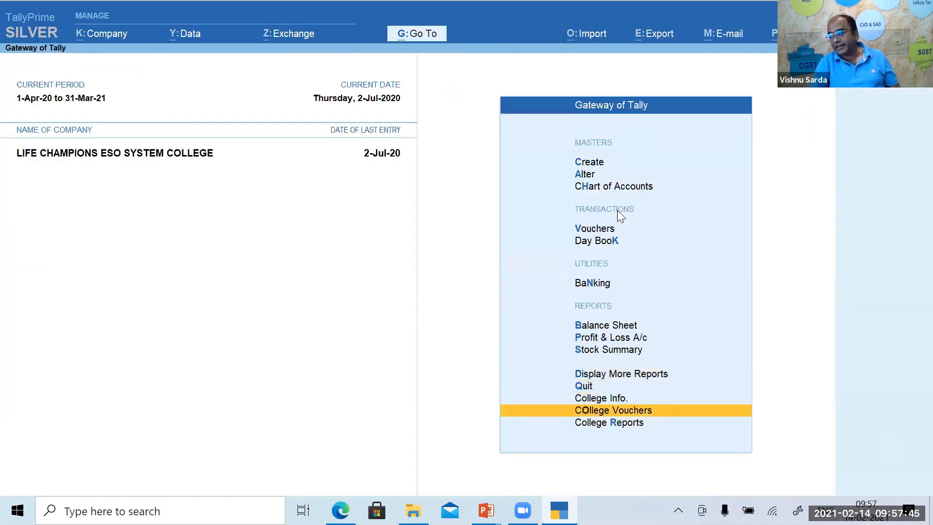
{"action": "key", "text": "Up"}
{"action": "key", "text": "Up"}
{"action": "key", "text": "Up"}
{"action": "key", "text": "Up"}
{"action": "key", "text": "Up"}
{"action": "key", "text": "Up"}
{"action": "key", "text": "Up"}
{"action": "key", "text": "Up"}
{"action": "key", "text": "Up"}
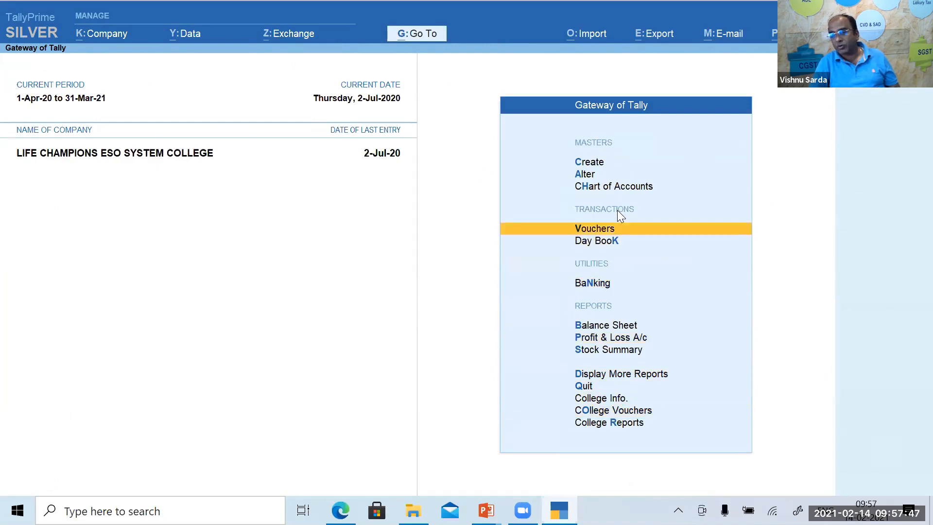
{"action": "key", "text": "Return"}
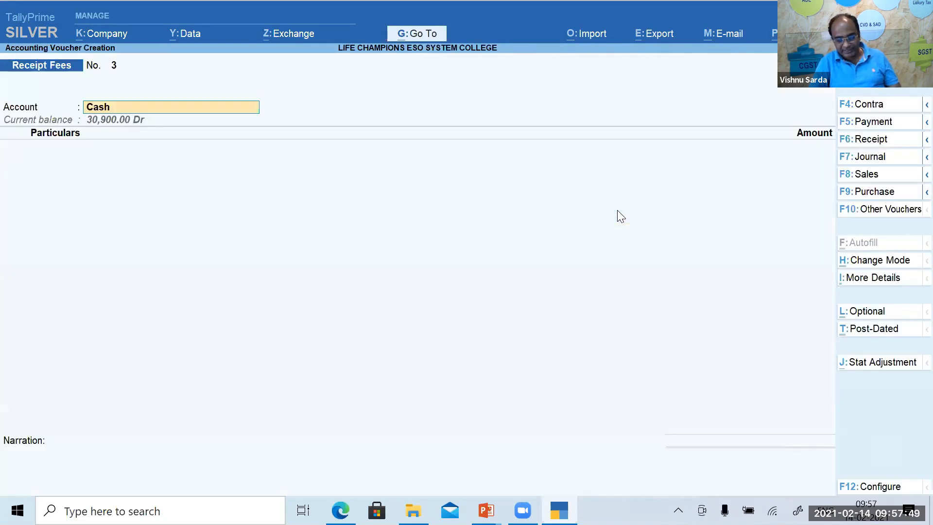
{"action": "key", "text": "F6"}
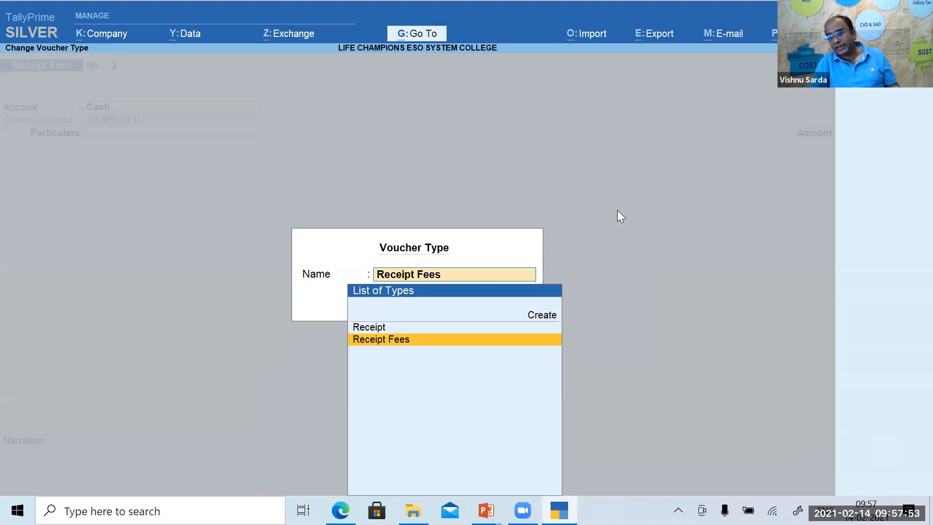
{"action": "key", "text": "Up"}
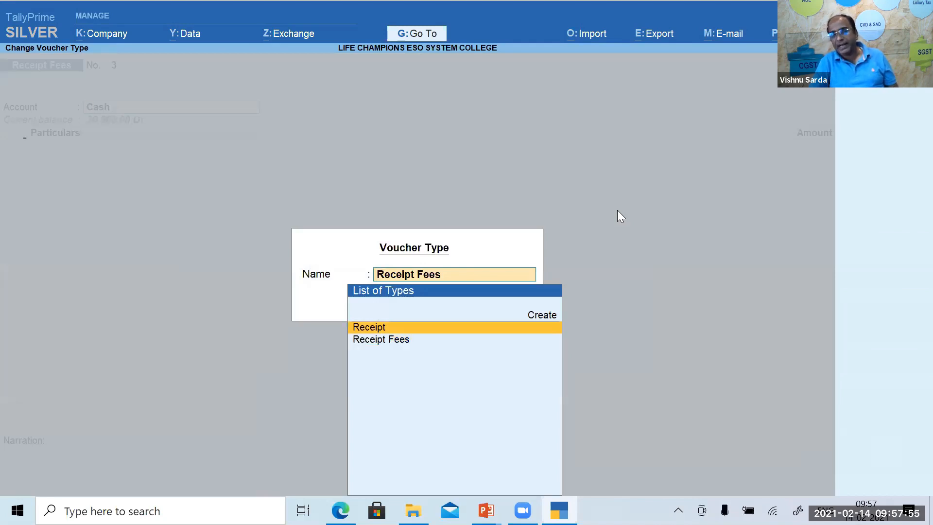
{"action": "key", "text": "Return"}
Cycle the voucher through Payment, Journal and Contra types.
{"action": "key", "text": "F5"}
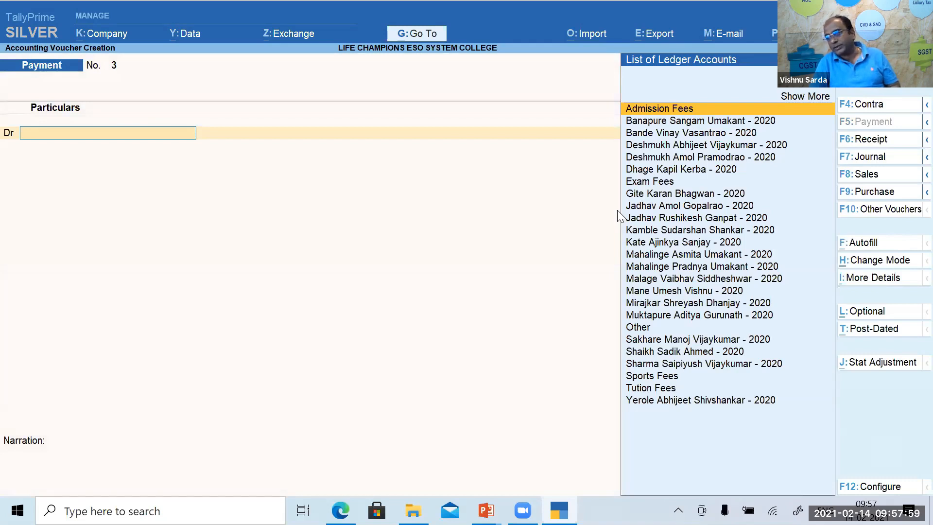
{"action": "key", "text": "F7"}
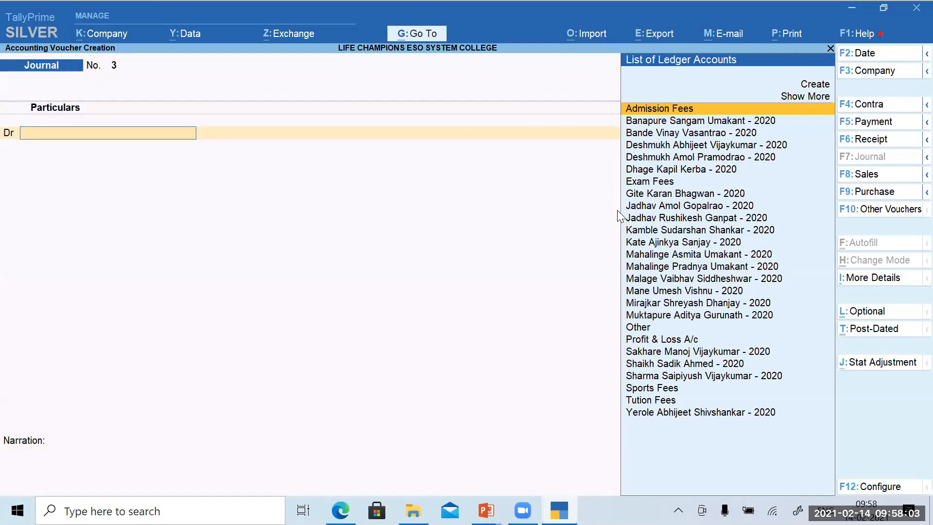
{"action": "key", "text": "F4"}
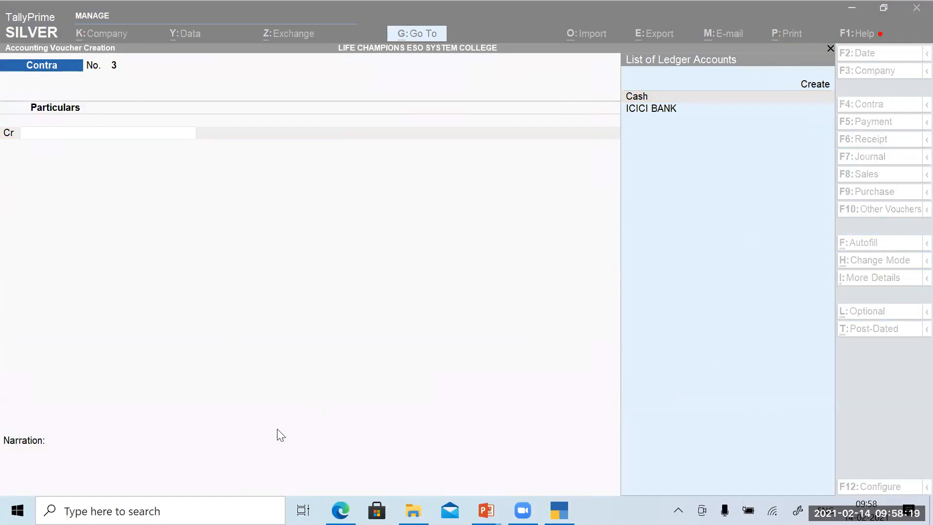
{"action": "left_click", "coordinate": [151, 262]}
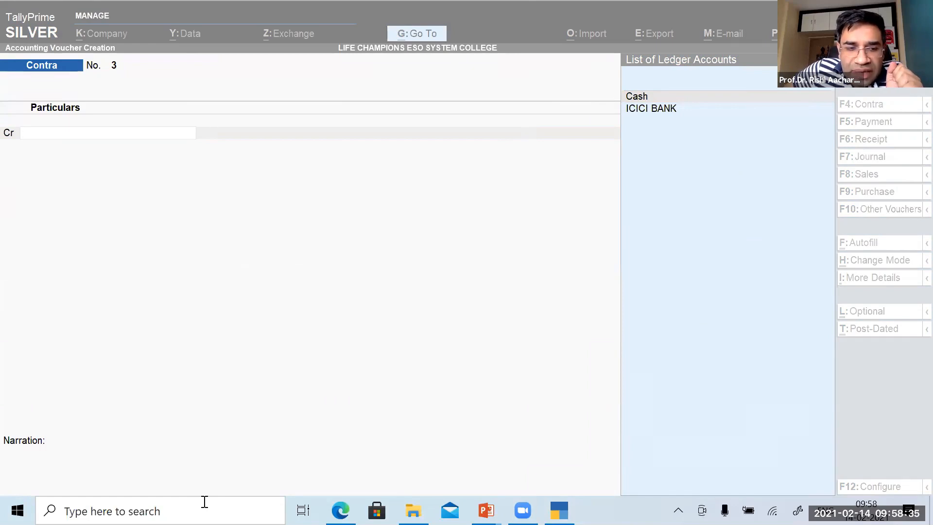
{"action": "left_click", "coordinate": [459, 290]}
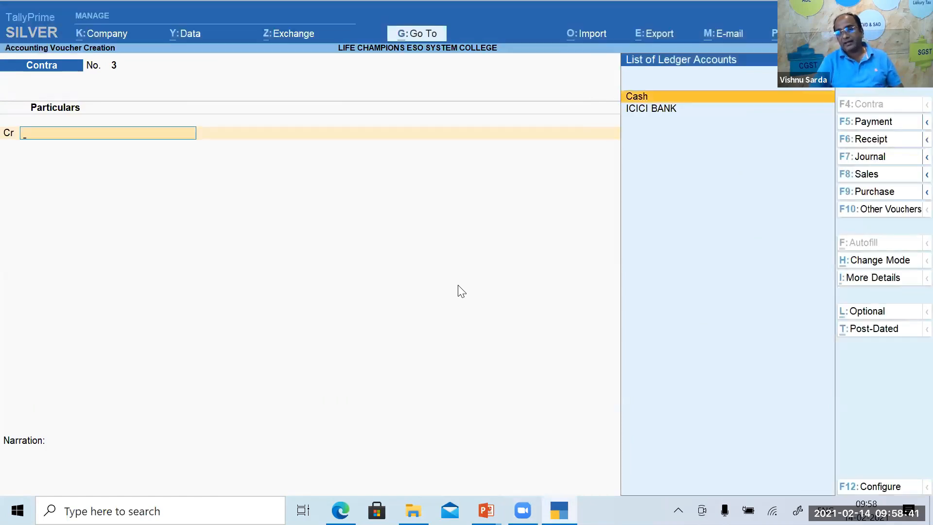
Discard the Contra voucher, reopen entry at the ICICI BANK ledger, and switch to Payment No. 1.
{"action": "key", "text": "Escape"}
{"action": "key", "text": "y"}
{"action": "key", "text": "Return"}
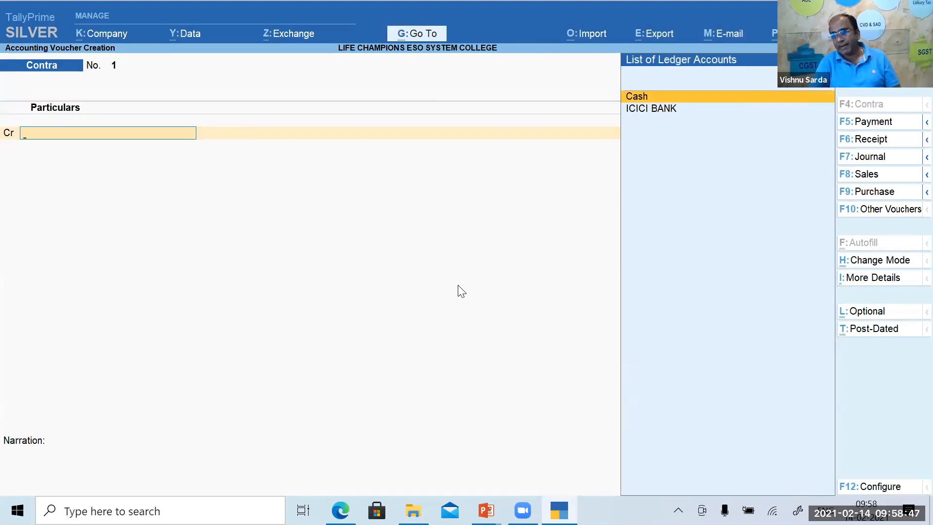
{"action": "key", "text": "Down"}
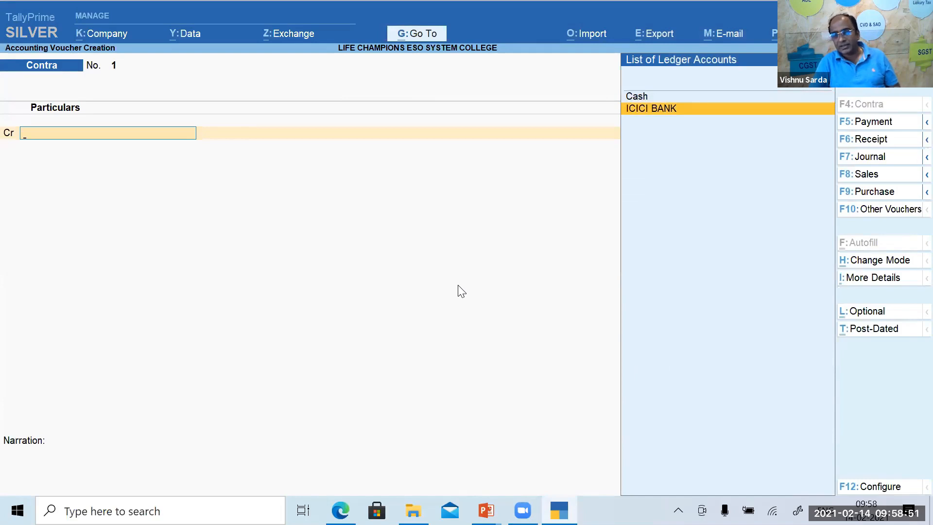
{"action": "key", "text": "F5"}
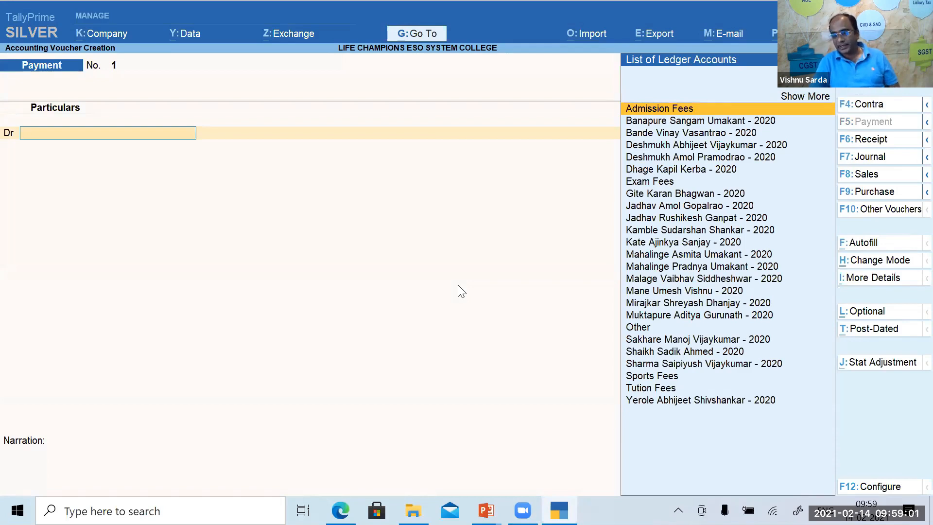
Compare the Receipt and Receipt Fees types without changing, then switch the blank voucher to Journal No. 1.
{"action": "key", "text": "F6"}
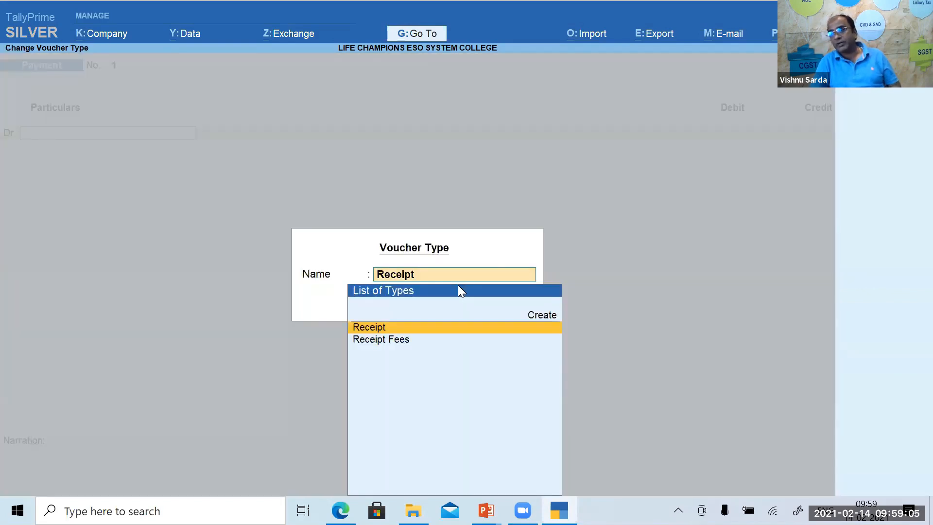
{"action": "key", "text": "Down"}
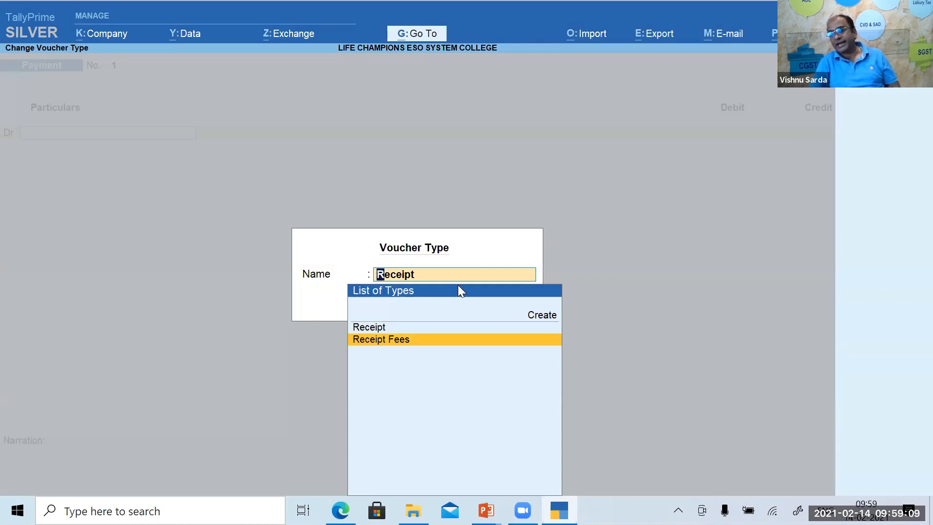
{"action": "key", "text": "Up"}
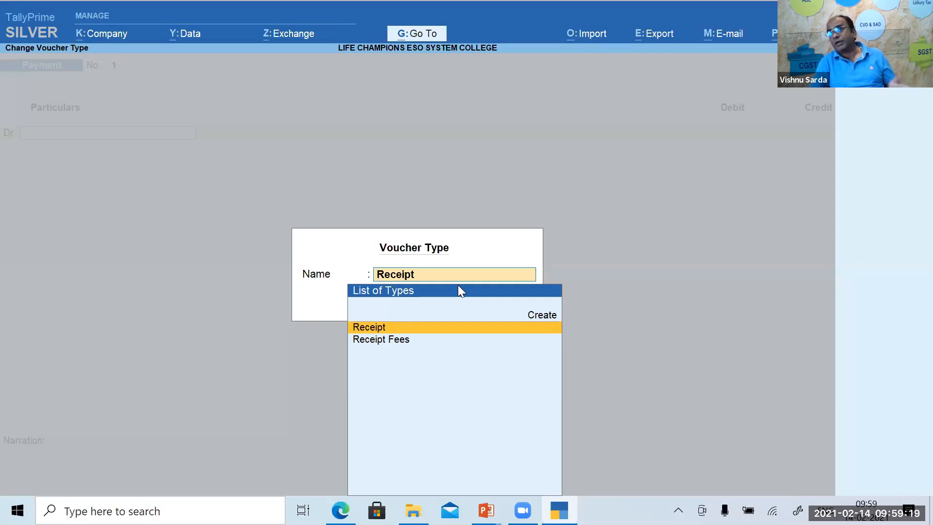
{"action": "key", "text": "Down"}
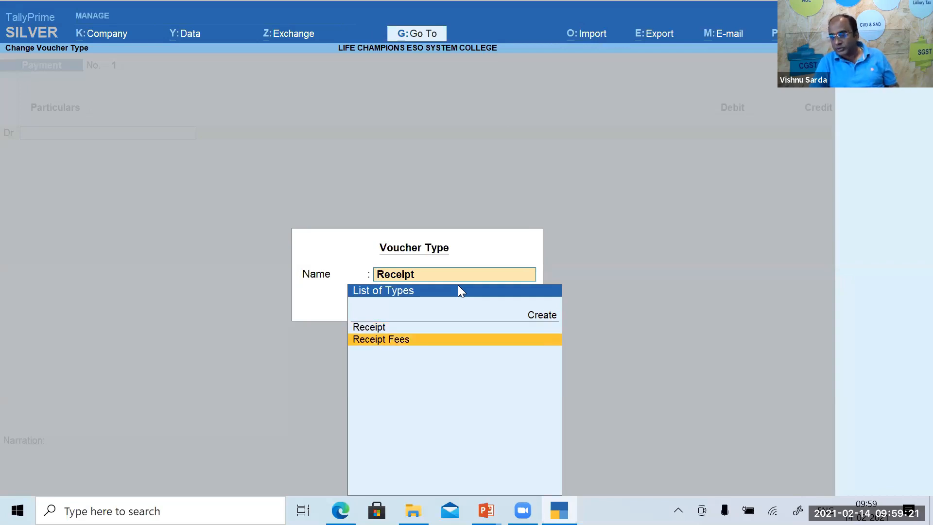
{"action": "key", "text": "Up"}
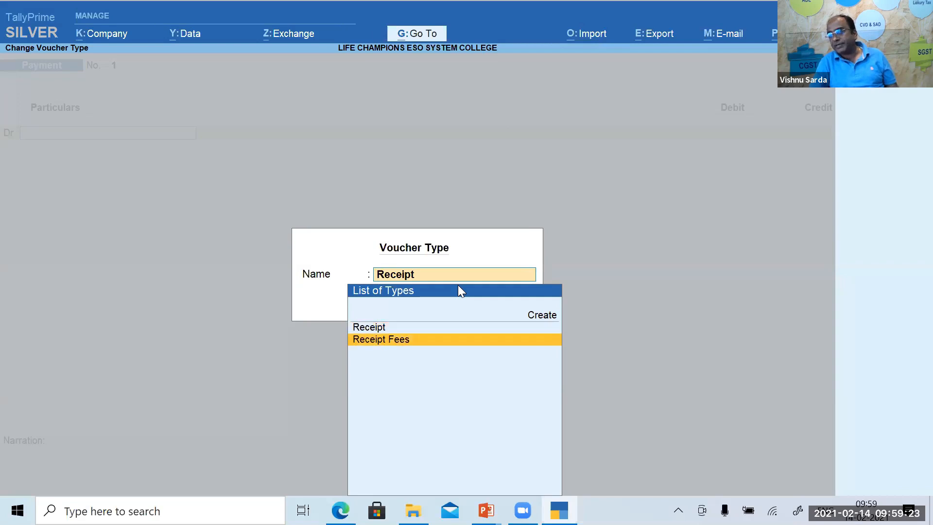
{"action": "key", "text": "Down"}
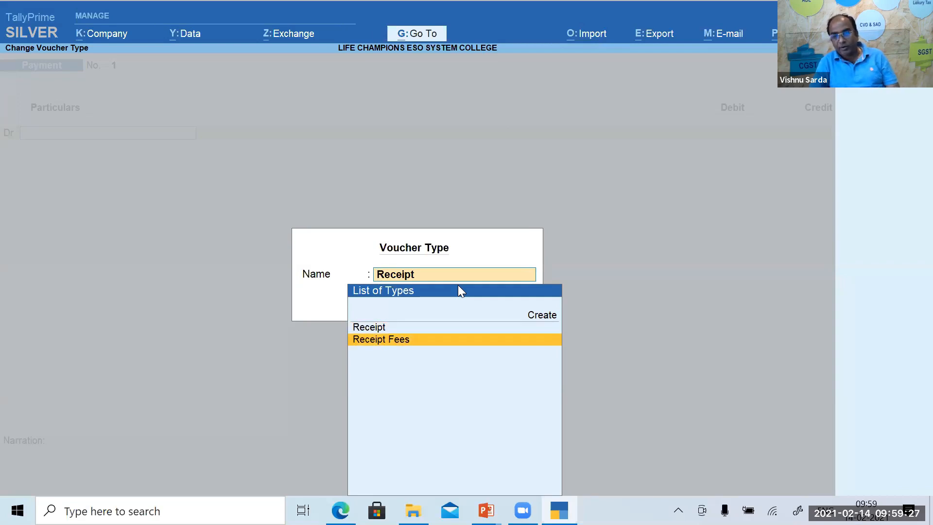
{"action": "key", "text": "Up"}
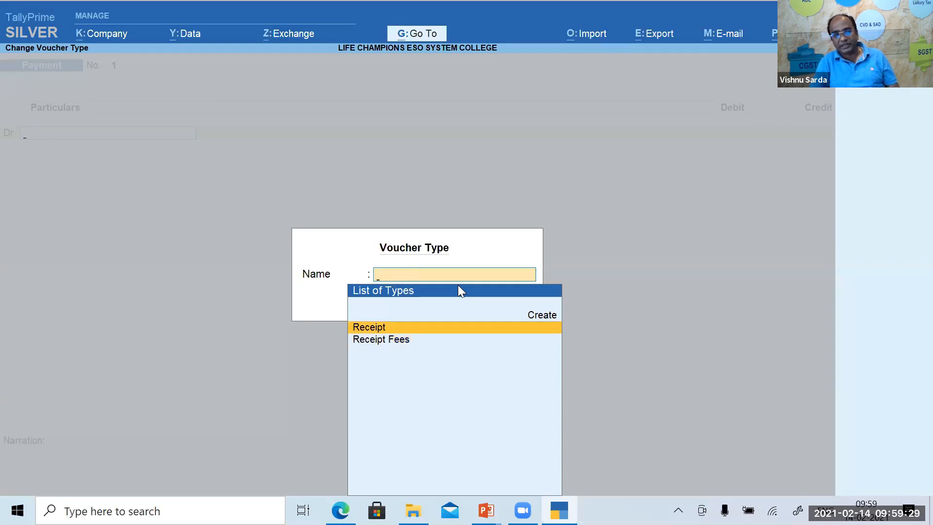
{"action": "key", "text": "Escape"}
{"action": "key", "text": "F7"}
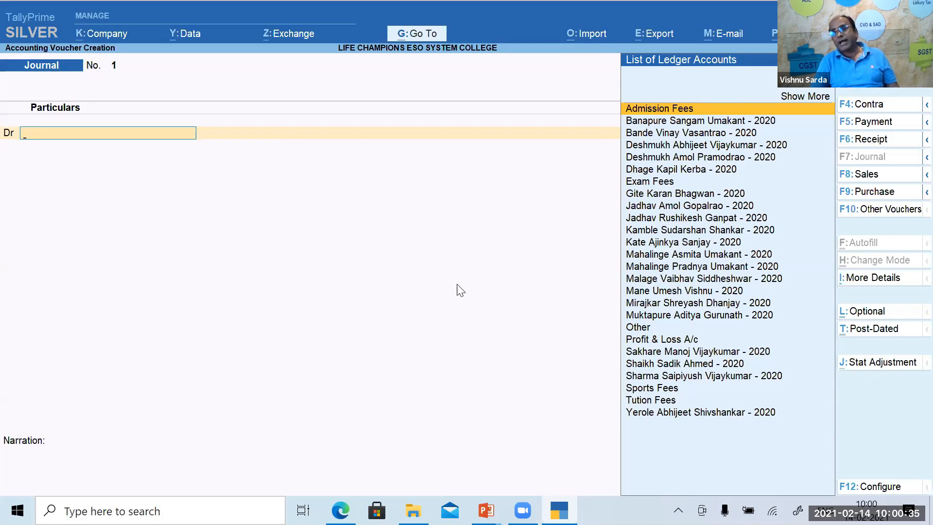
Quit the Journal voucher to the Gateway of Tally and switch to PowerPoint's AGENDA slide.
{"action": "key", "text": "Escape"}
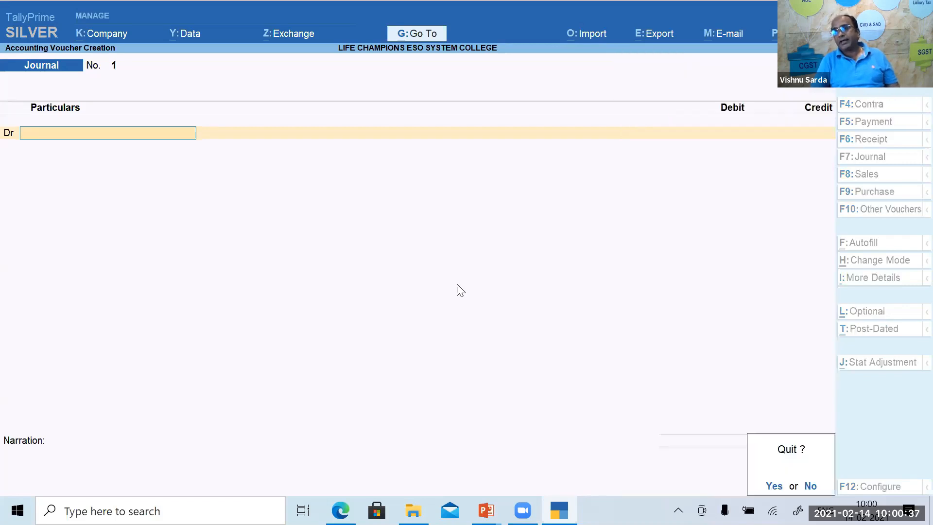
{"action": "key", "text": "Return"}
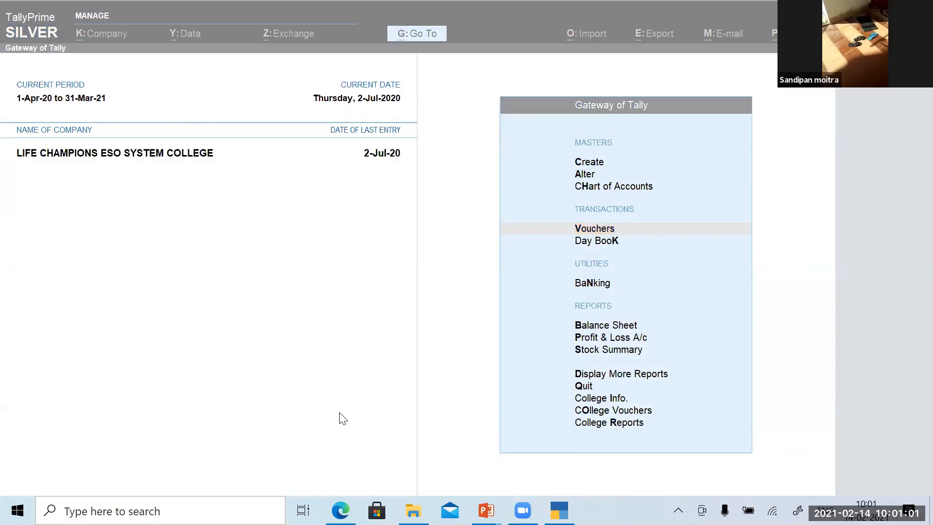
{"action": "left_click", "coordinate": [280, 354]}
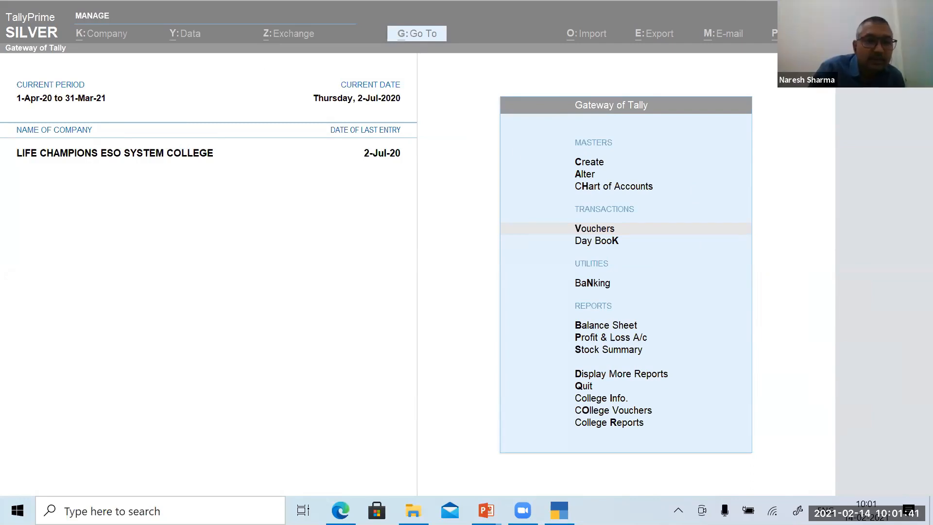
{"action": "key", "text": "alt+Tab"}
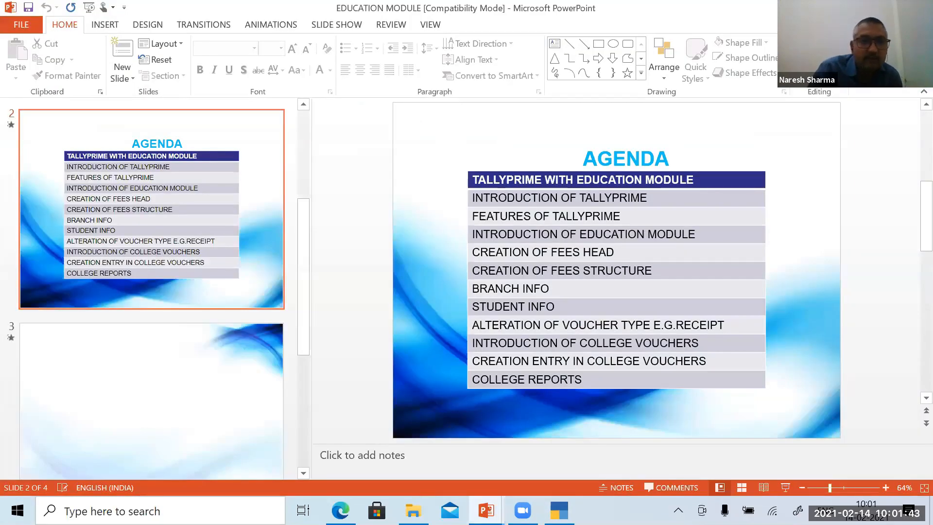